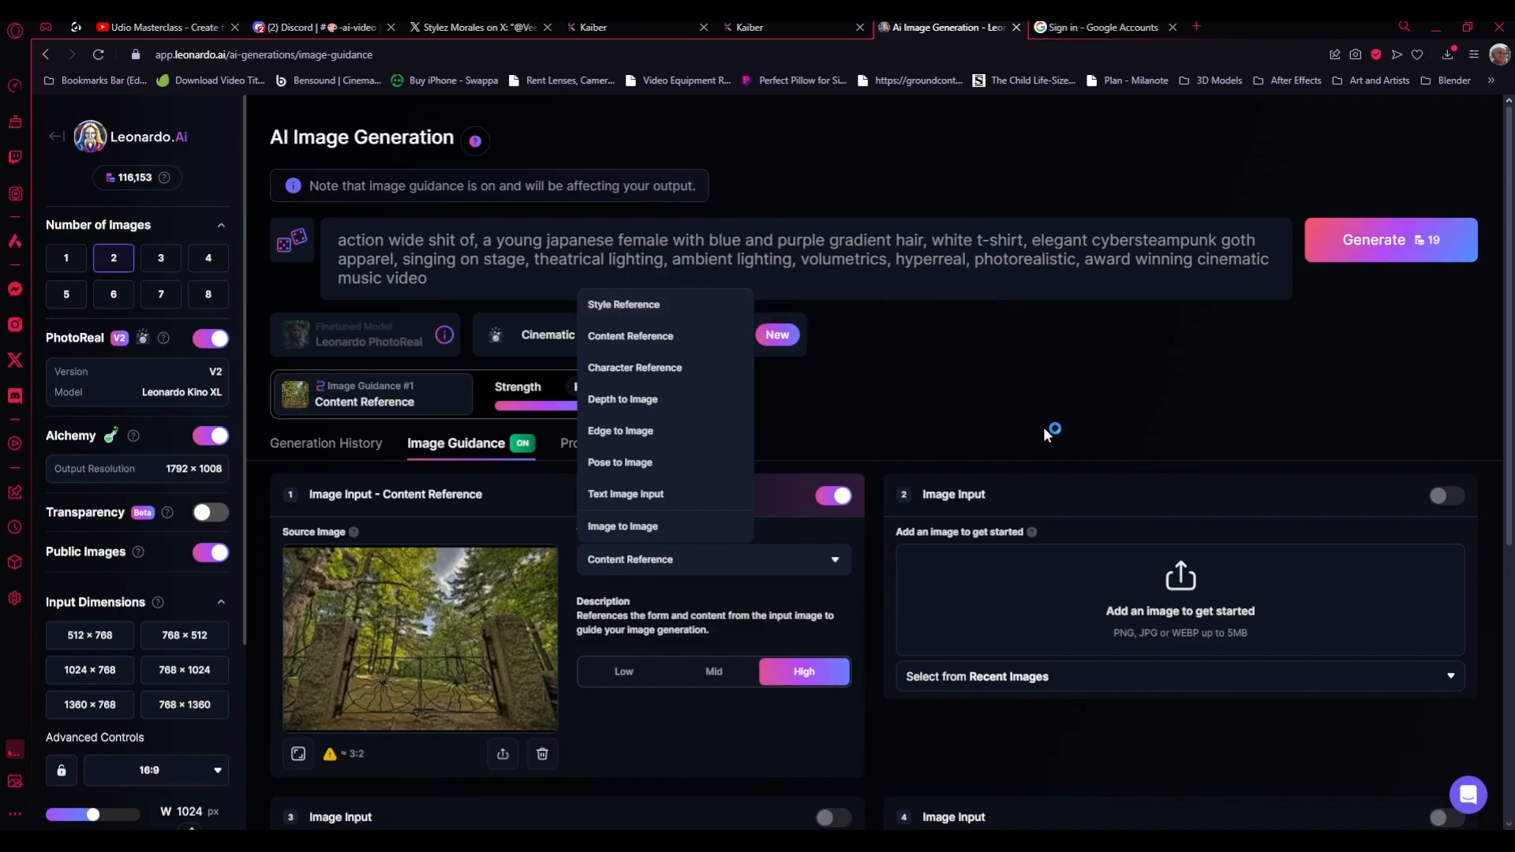
- Turn off the content reference image input without changing its type
{"action": "left_click", "coordinate": [1019, 387]}
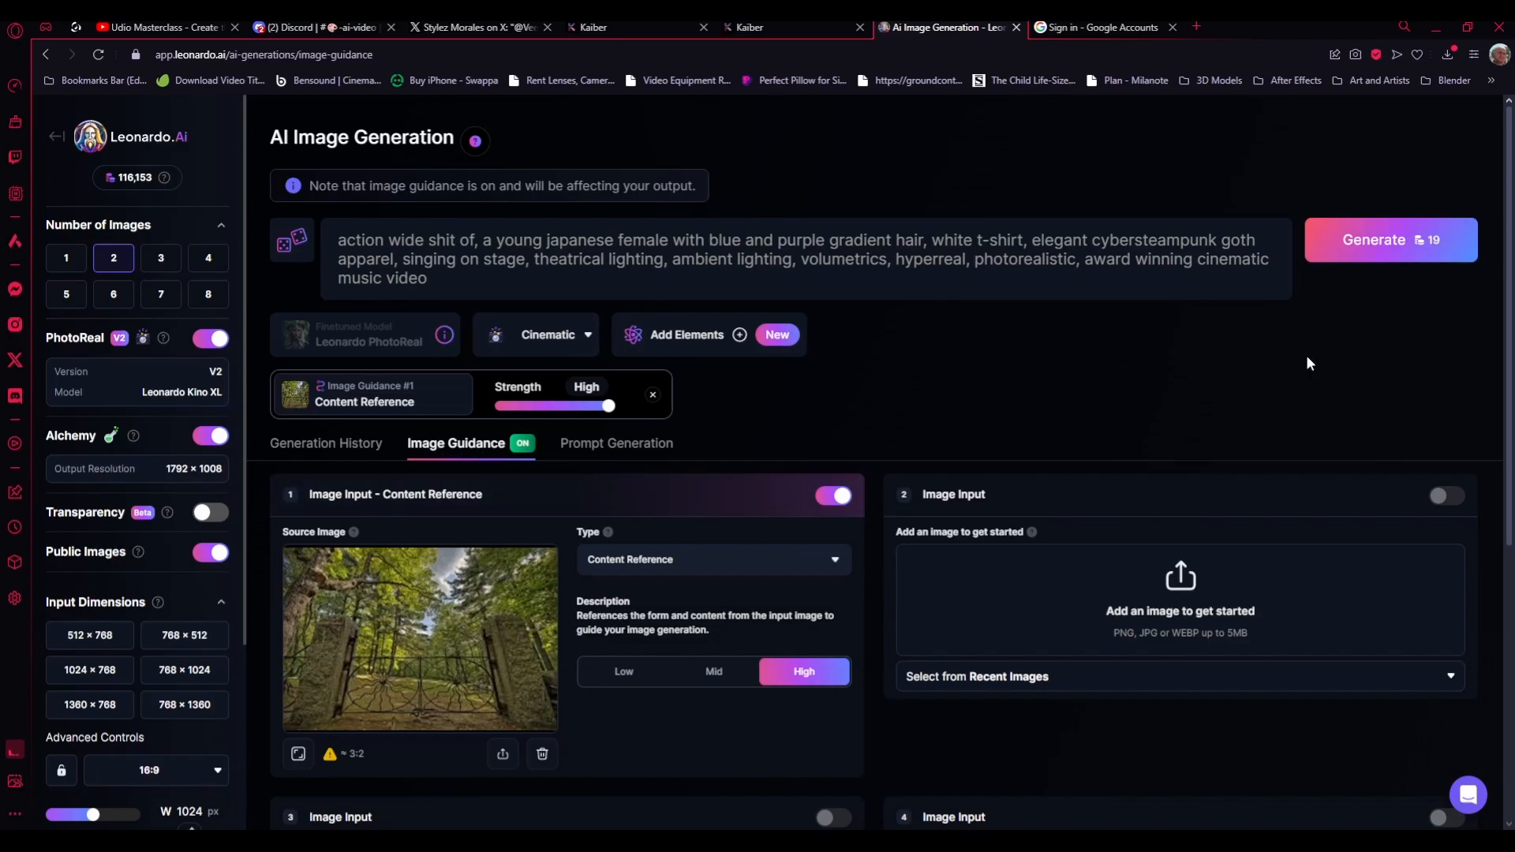
{"action": "scroll", "coordinate": [1307, 362], "scroll_direction": "down", "scroll_amount": 2}
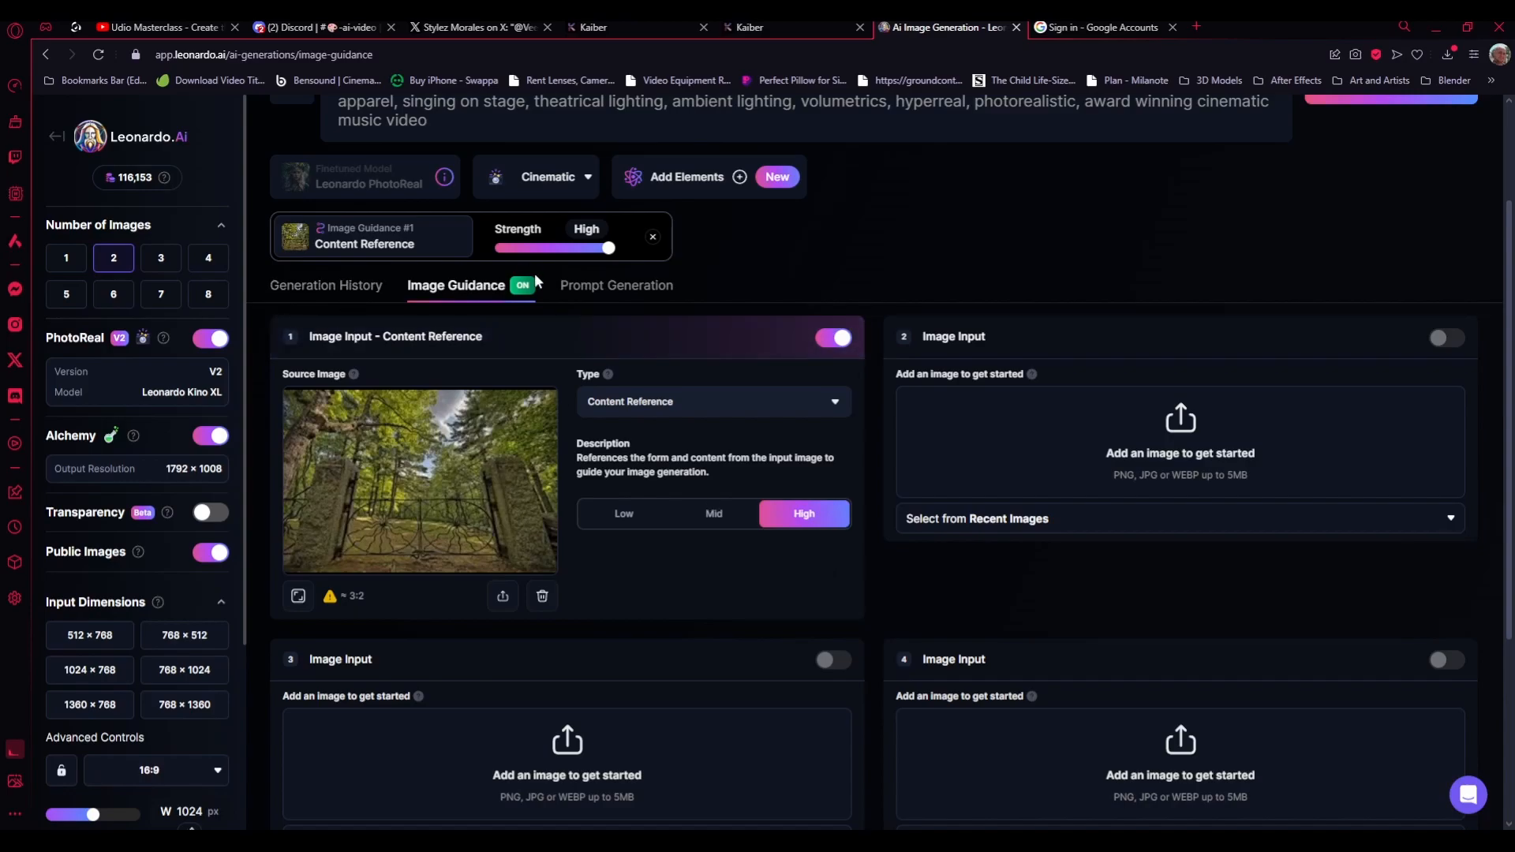
{"action": "left_click", "coordinate": [835, 338]}
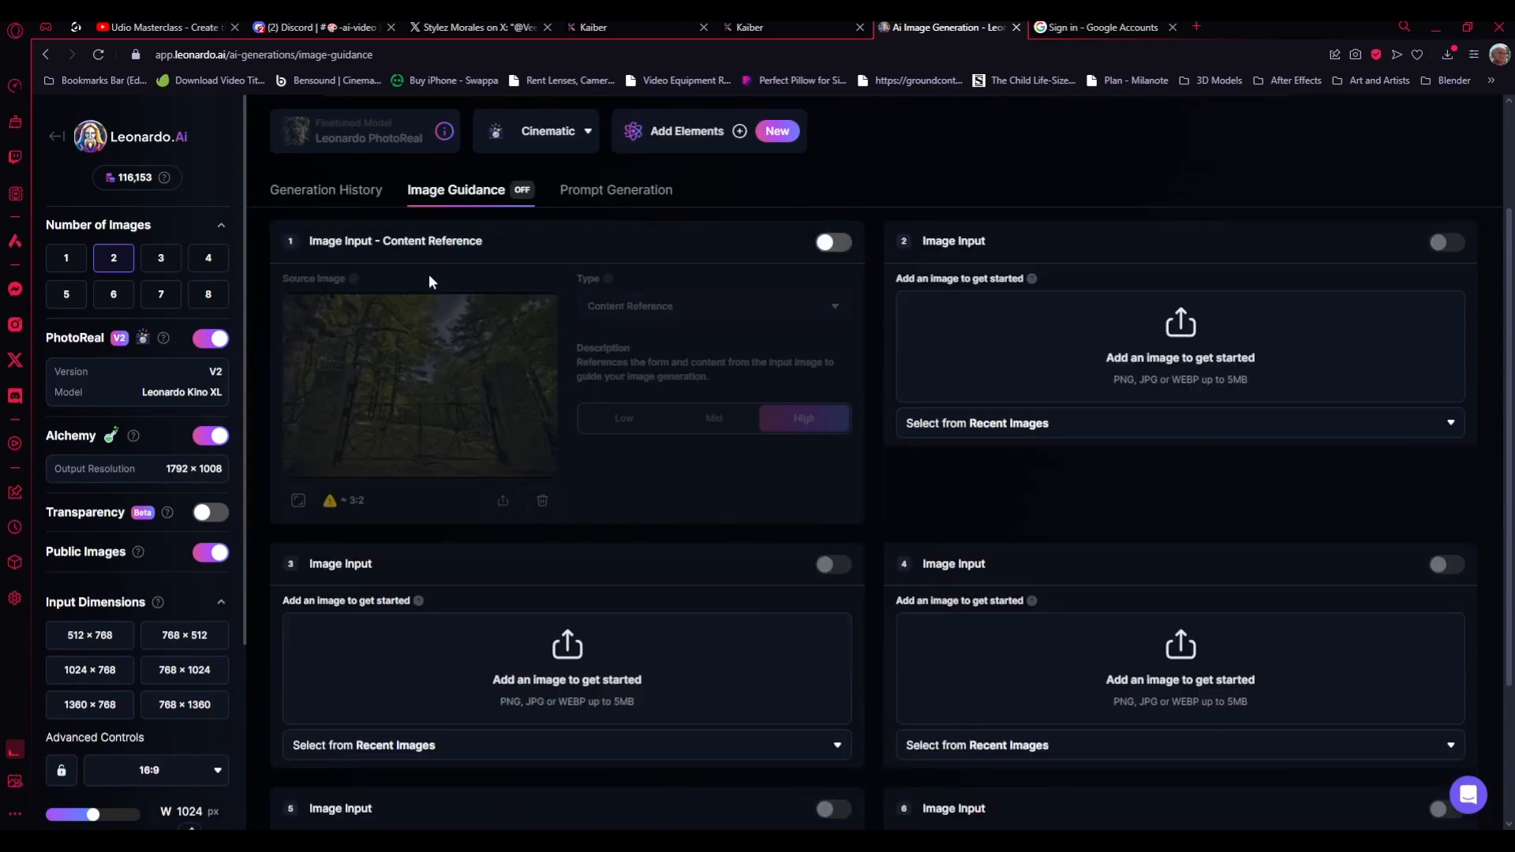
- Review the earlier images of the singer with blue and purple hair in the generation history
{"action": "left_click", "coordinate": [303, 190]}
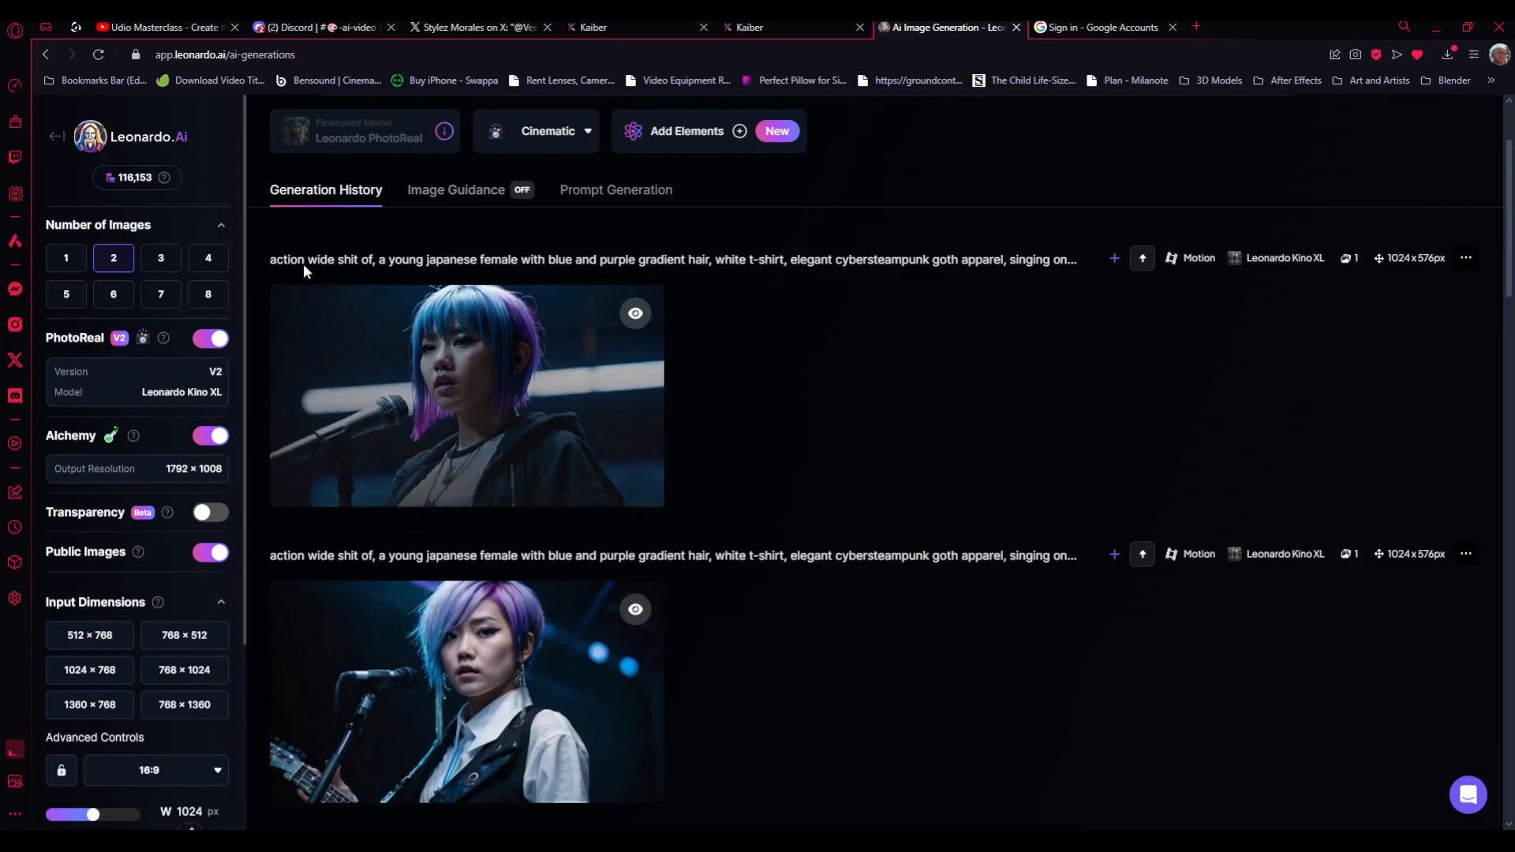
{"action": "scroll", "coordinate": [987, 510], "scroll_direction": "down", "scroll_amount": 5}
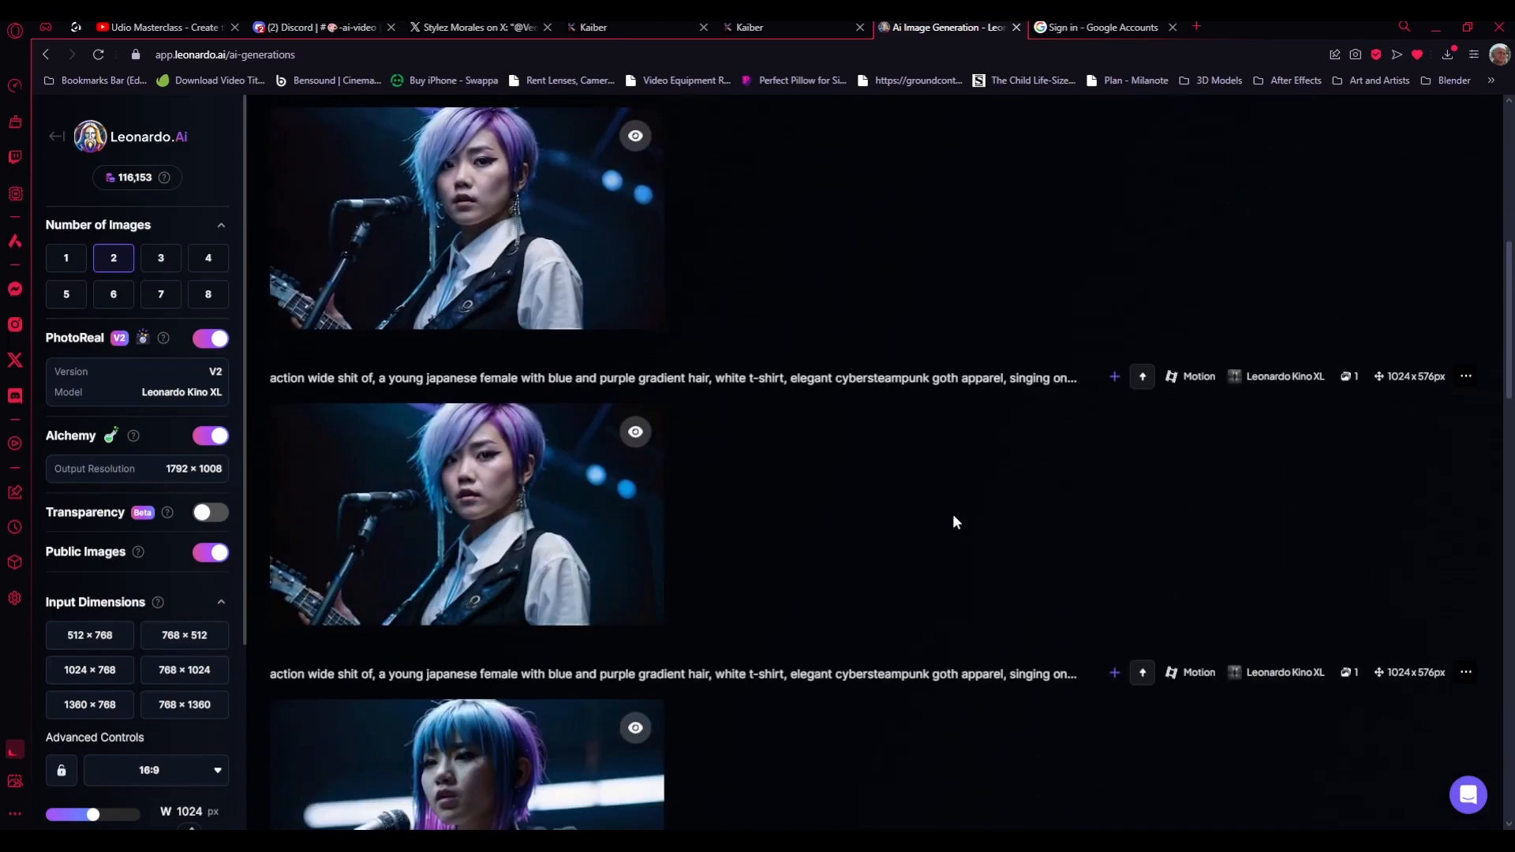
{"action": "scroll", "coordinate": [953, 513], "scroll_direction": "up", "scroll_amount": 7}
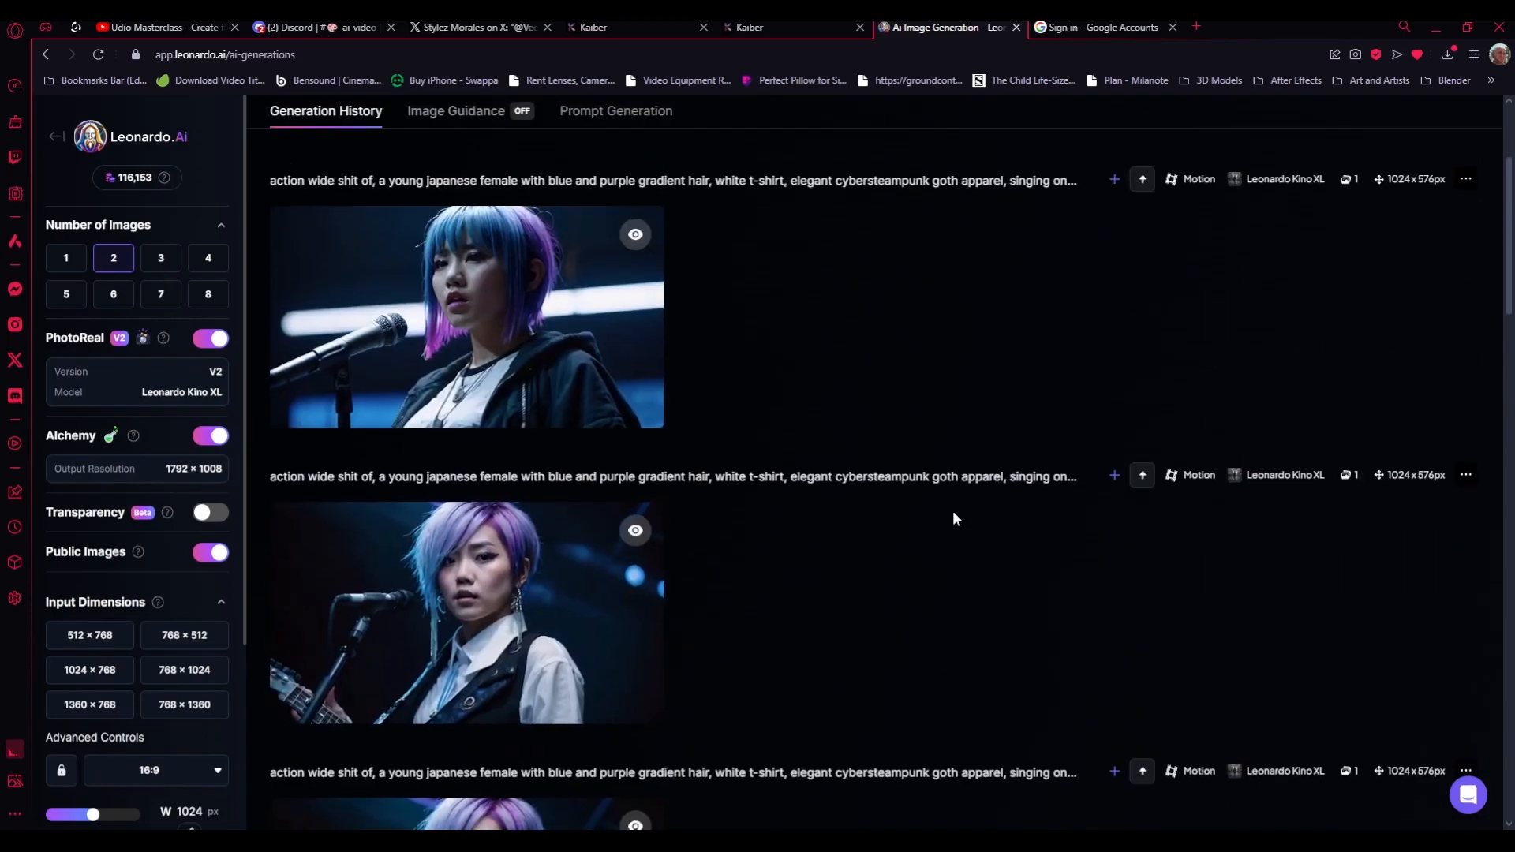
{"action": "scroll", "coordinate": [953, 513], "scroll_direction": "down", "scroll_amount": 1}
{"action": "scroll", "coordinate": [953, 512], "scroll_direction": "down", "scroll_amount": 10}
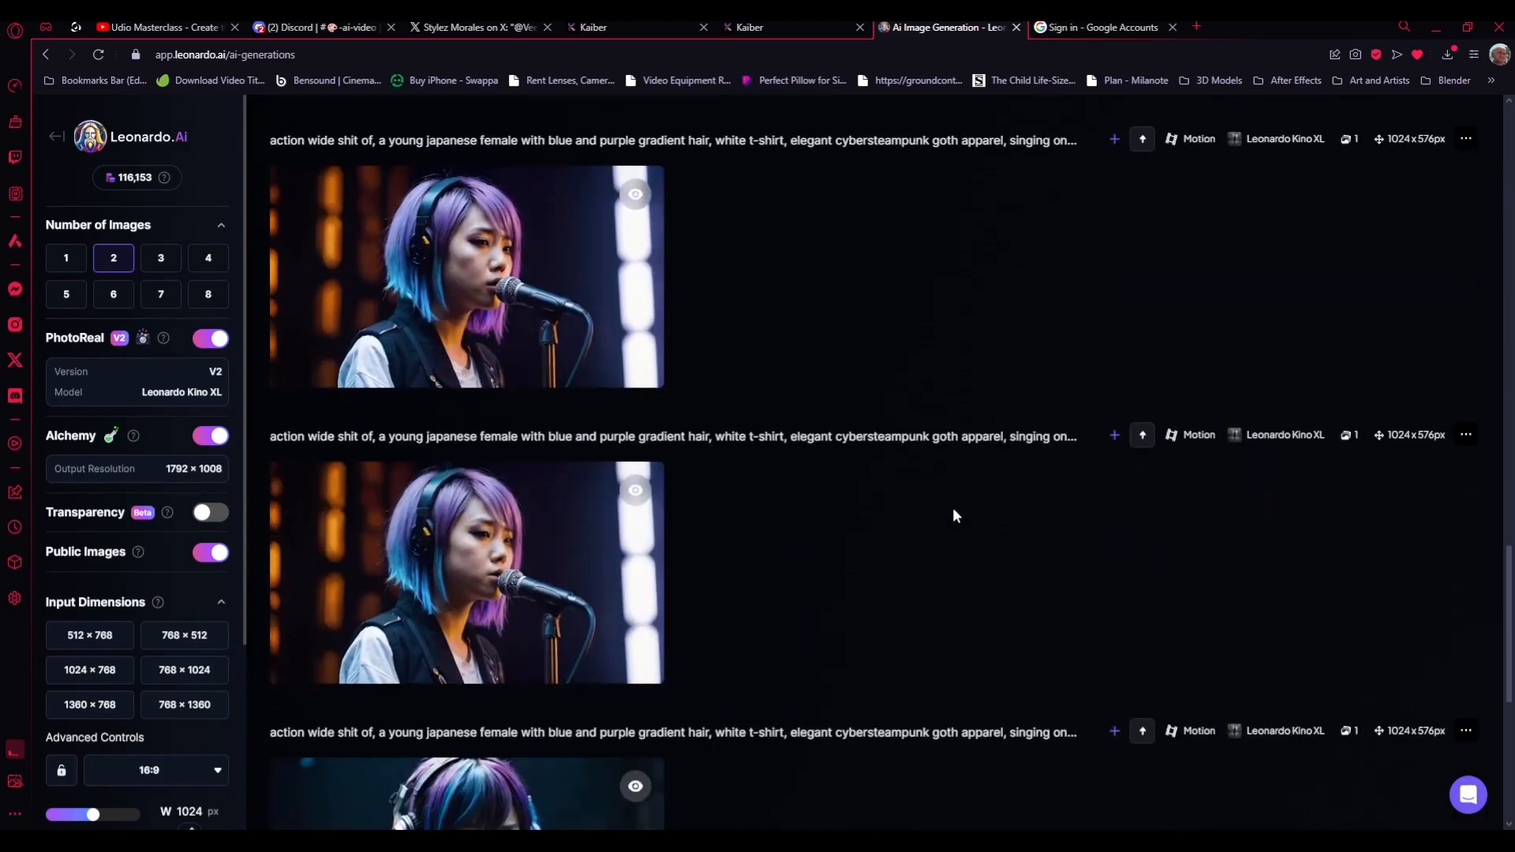
{"action": "scroll", "coordinate": [955, 515], "scroll_direction": "up", "scroll_amount": 10}
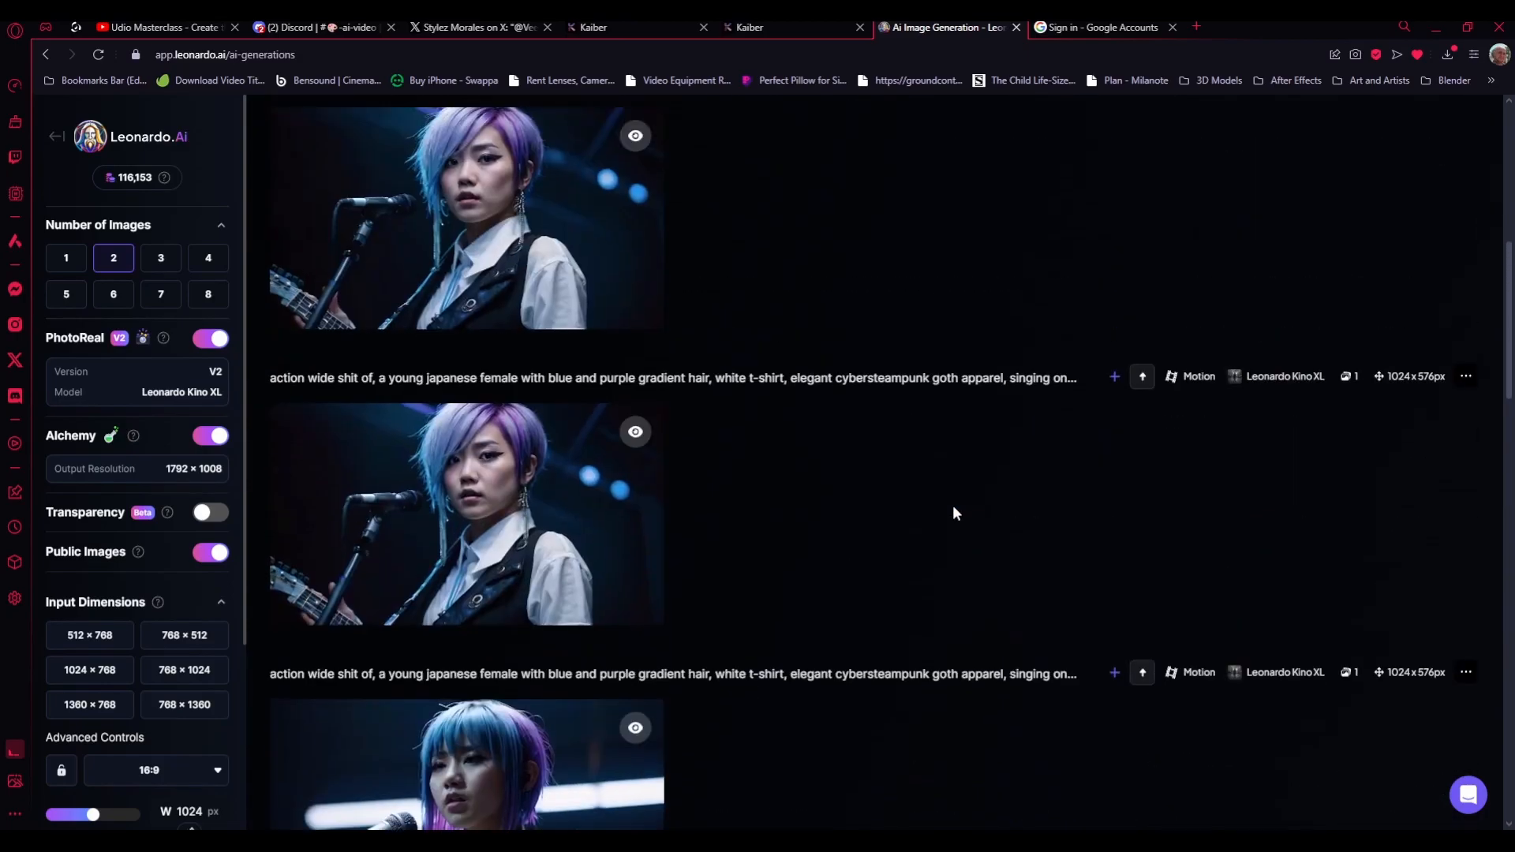
{"action": "scroll", "coordinate": [953, 513], "scroll_direction": "up", "scroll_amount": 4}
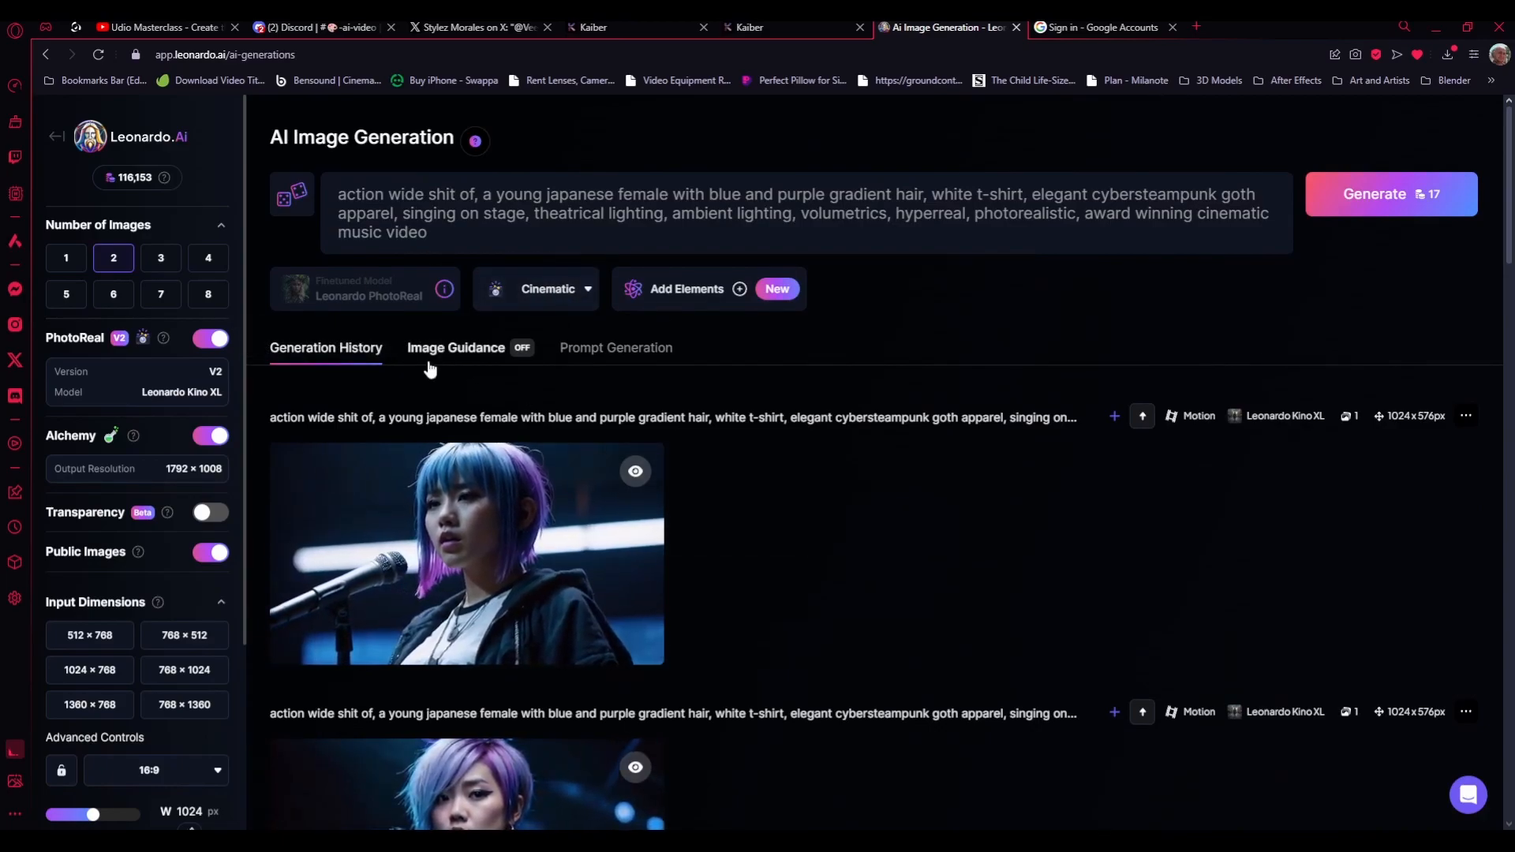
- Turn the first image input on in image guidance and replace its forest gate source image with an uploaded black spiral picture
{"action": "left_click", "coordinate": [472, 353]}
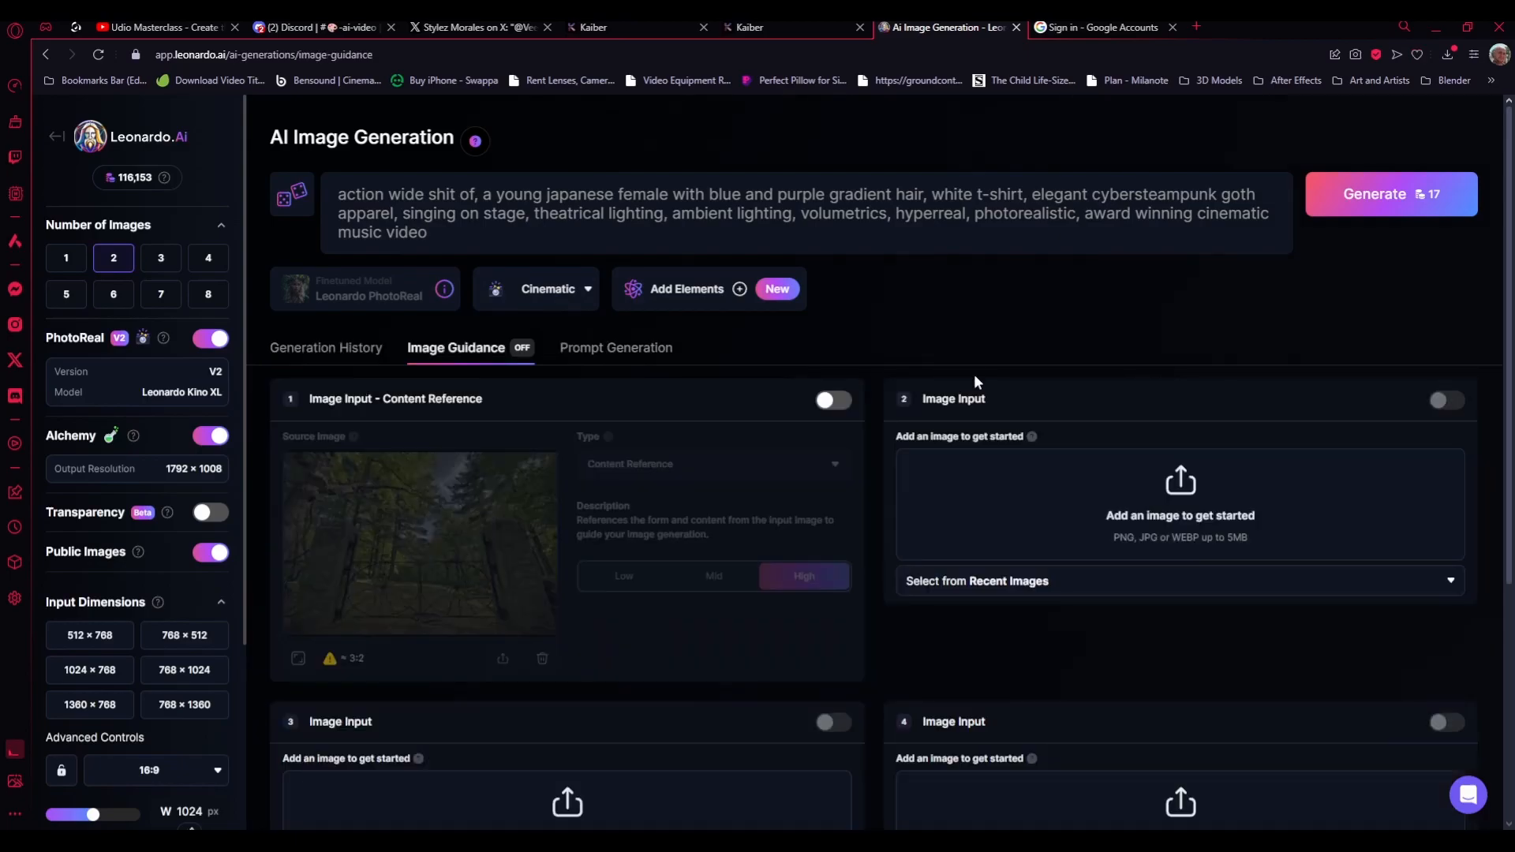
{"action": "left_click", "coordinate": [834, 401]}
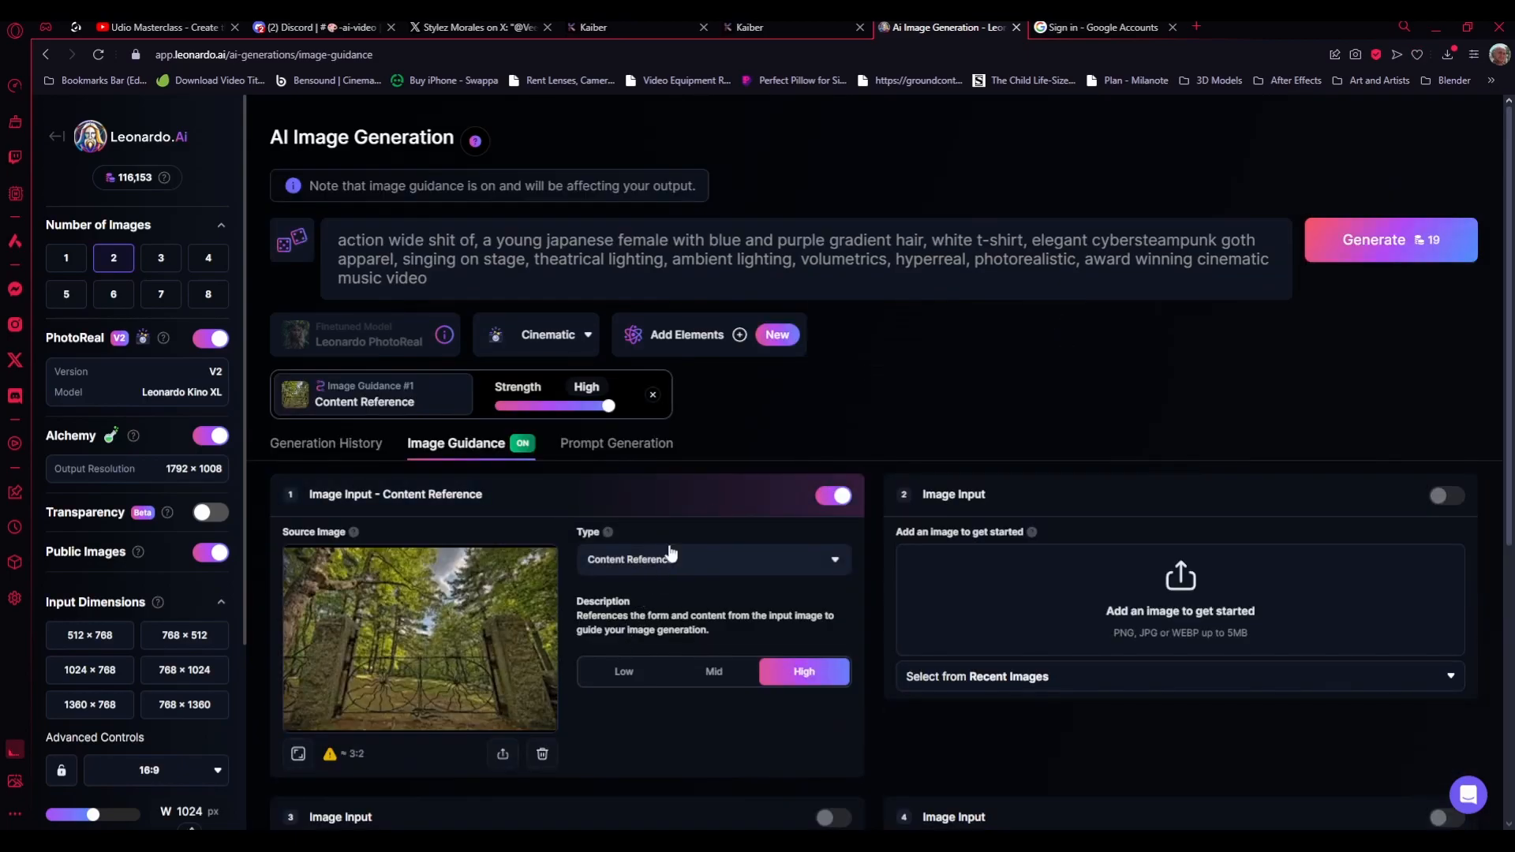
{"action": "scroll", "coordinate": [740, 350], "scroll_direction": "down", "scroll_amount": 3}
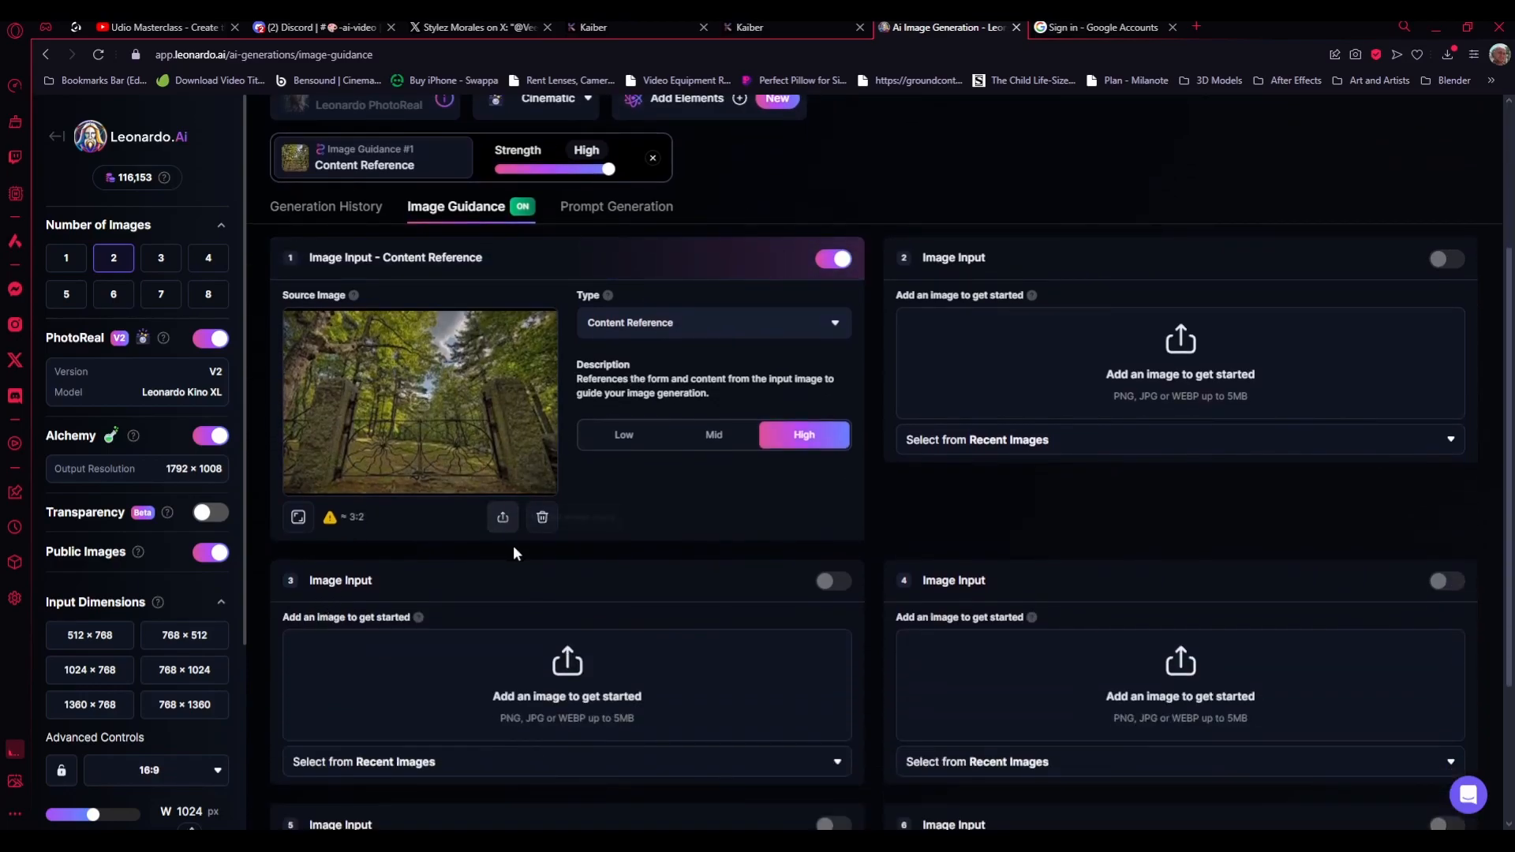
{"action": "left_click", "coordinate": [464, 473]}
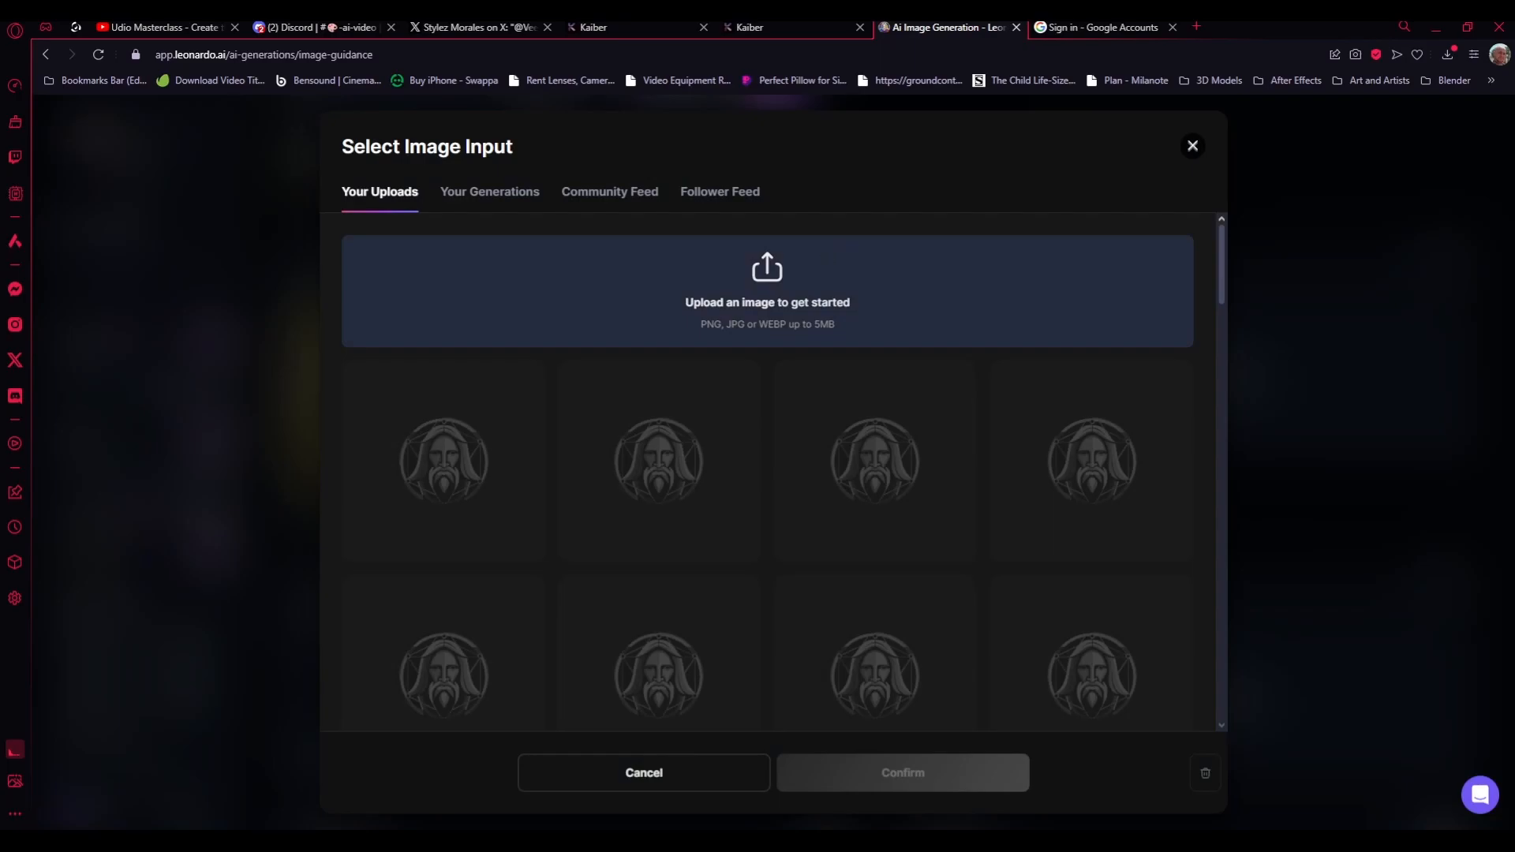
{"action": "left_click", "coordinate": [1111, 403]}
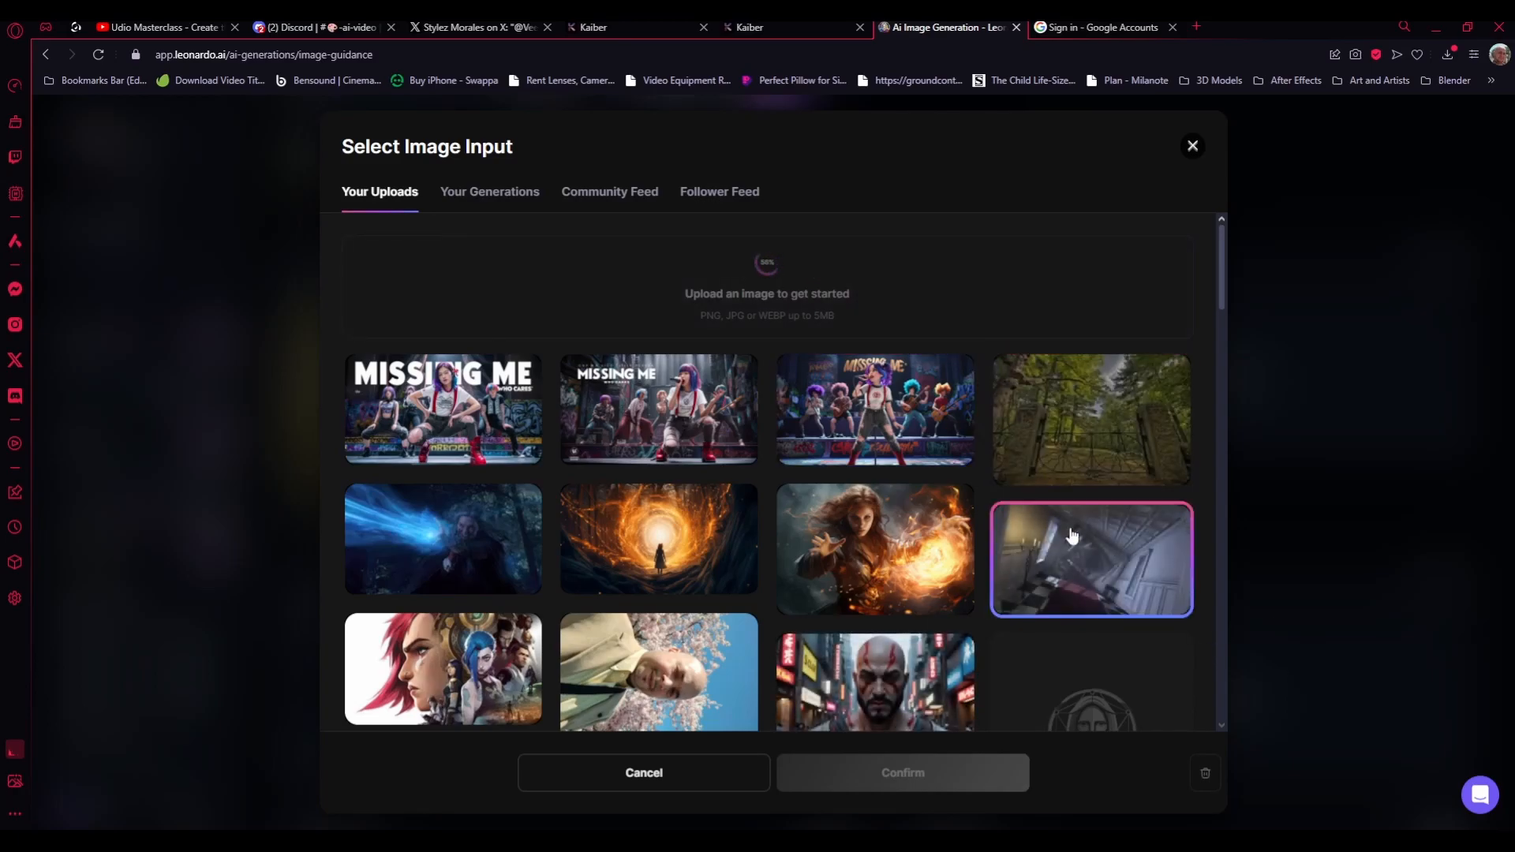
{"action": "scroll", "coordinate": [704, 561], "scroll_direction": "down", "scroll_amount": 2}
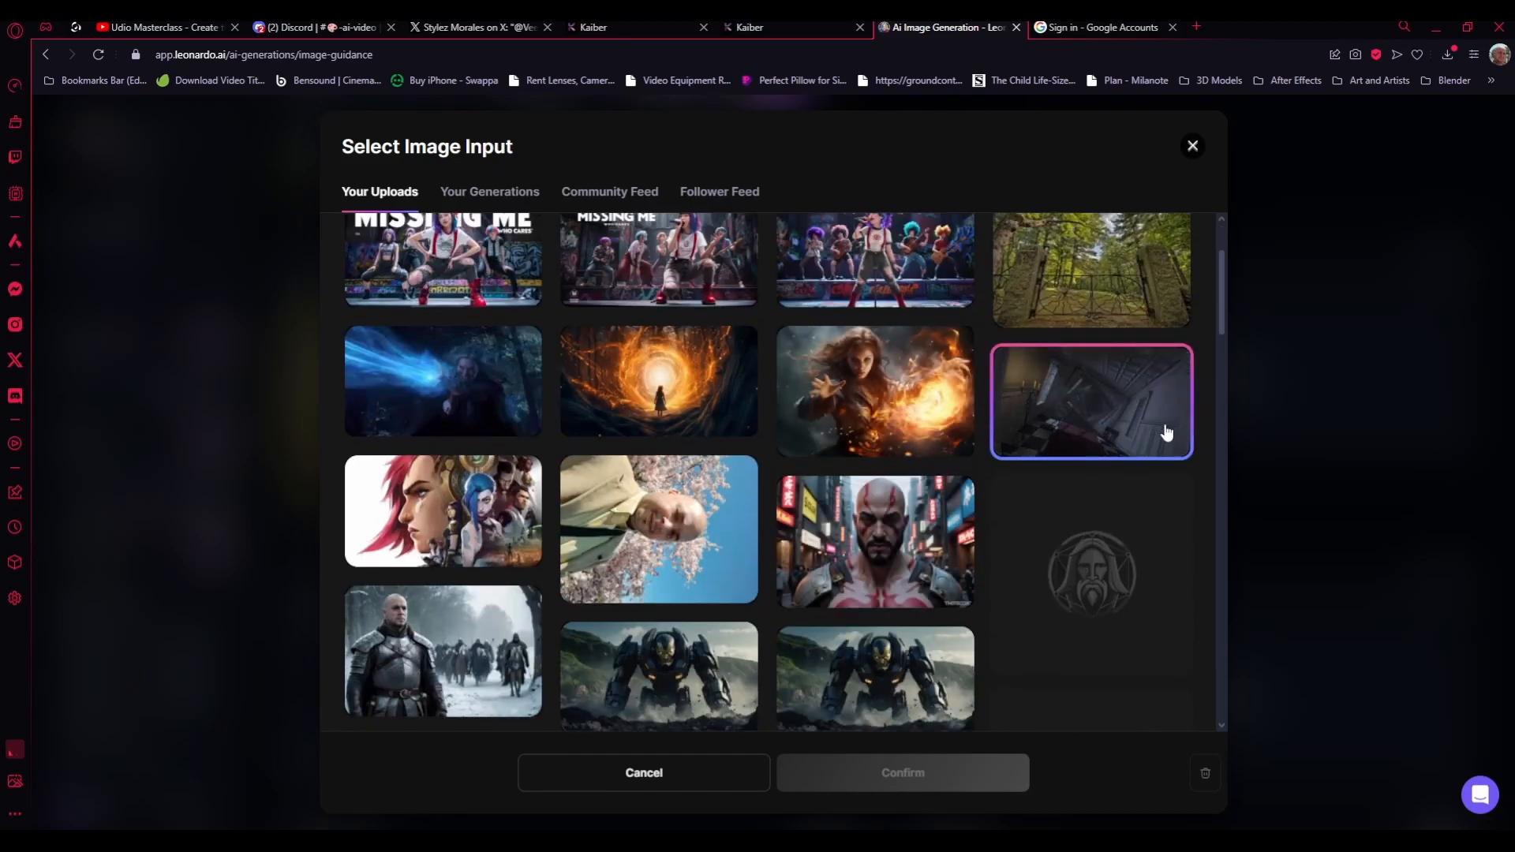
{"action": "scroll", "coordinate": [1160, 430], "scroll_direction": "up", "scroll_amount": 2}
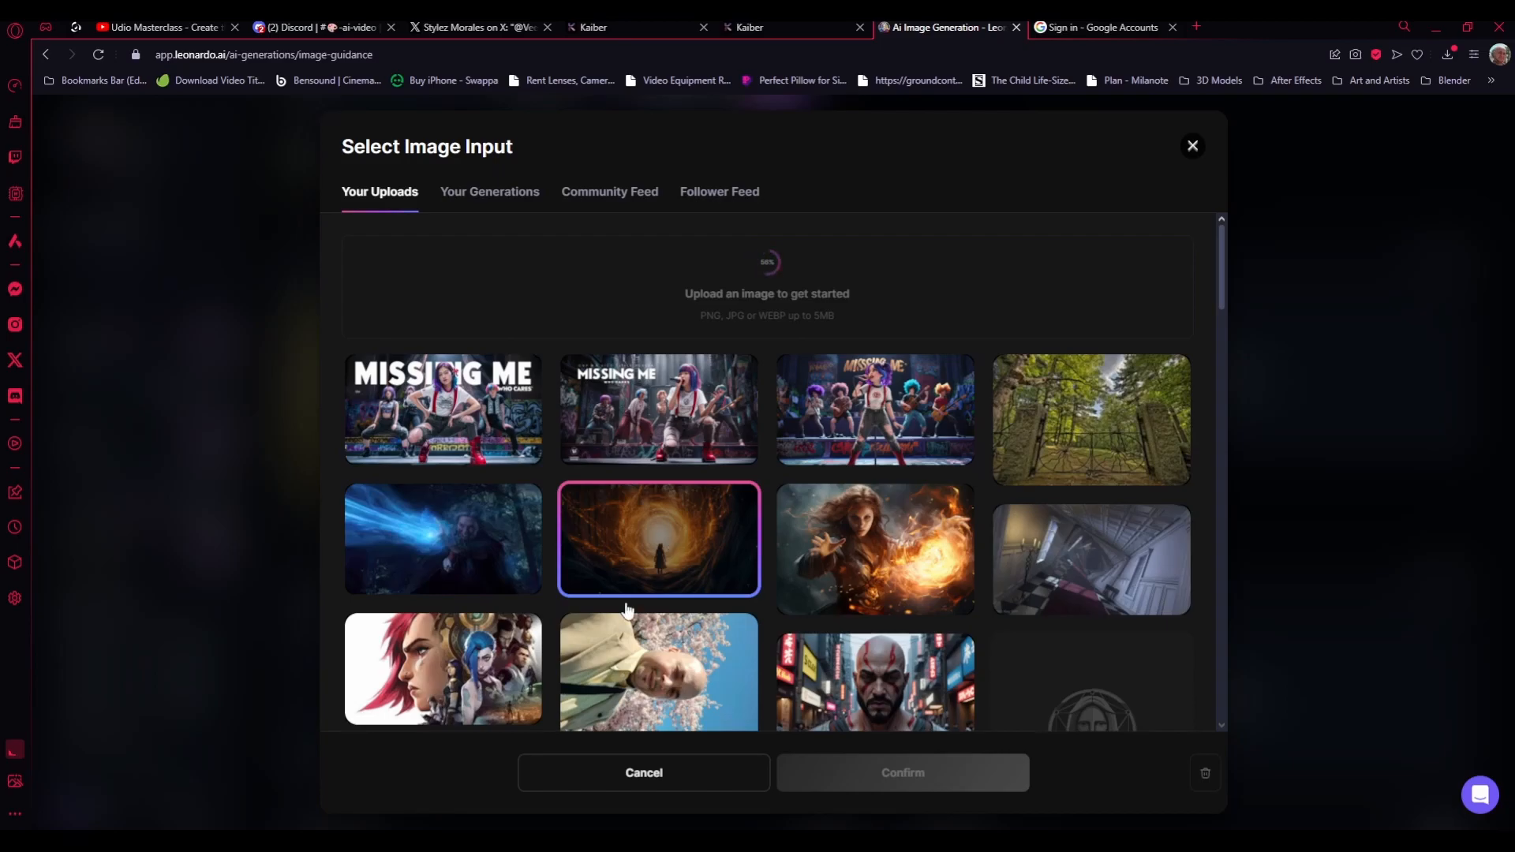
{"action": "key", "text": "Escape"}
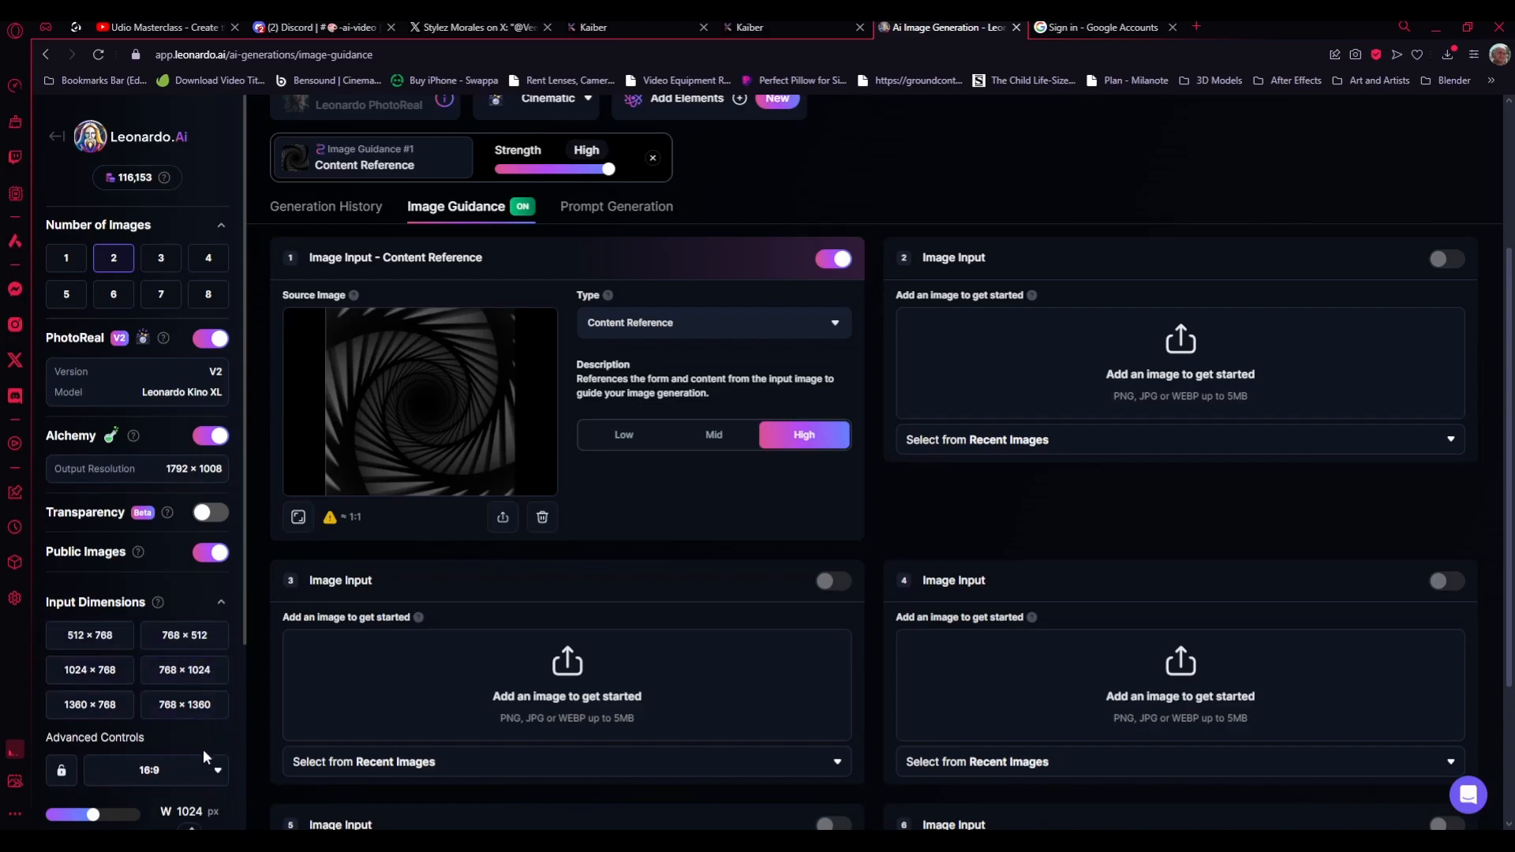
- Set the output aspect ratio to 1:1
{"action": "left_click", "coordinate": [161, 778]}
{"action": "left_click", "coordinate": [134, 808]}
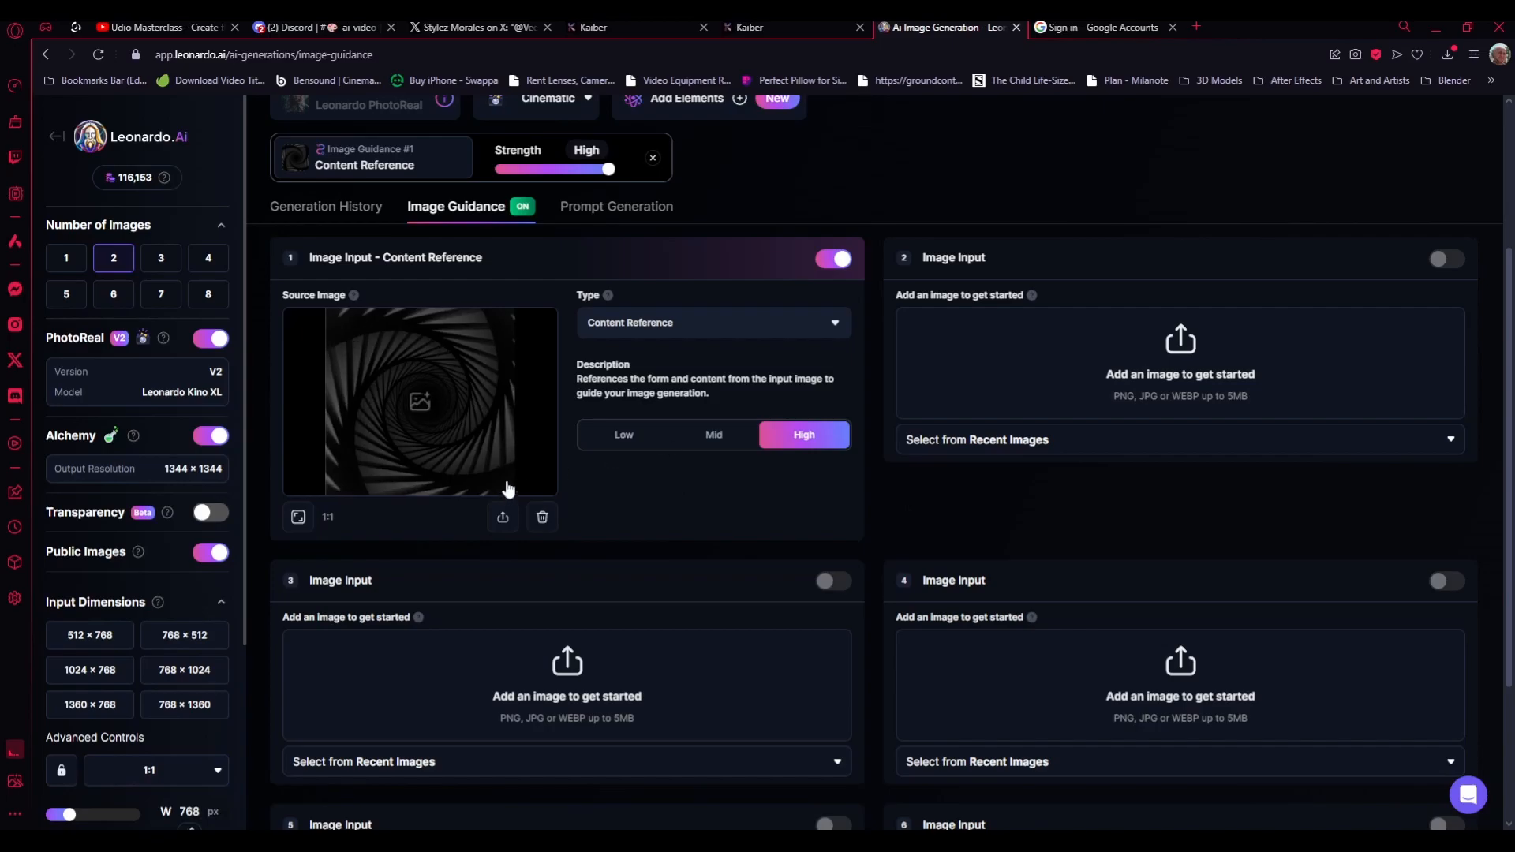
- Replace the prompt with "a dramatic scene of an eerie hallway twisting like inception cinematic hyperreal photorealistic award winning dark fantasy film"
{"action": "scroll", "coordinate": [691, 471], "scroll_direction": "up", "scroll_amount": 1}
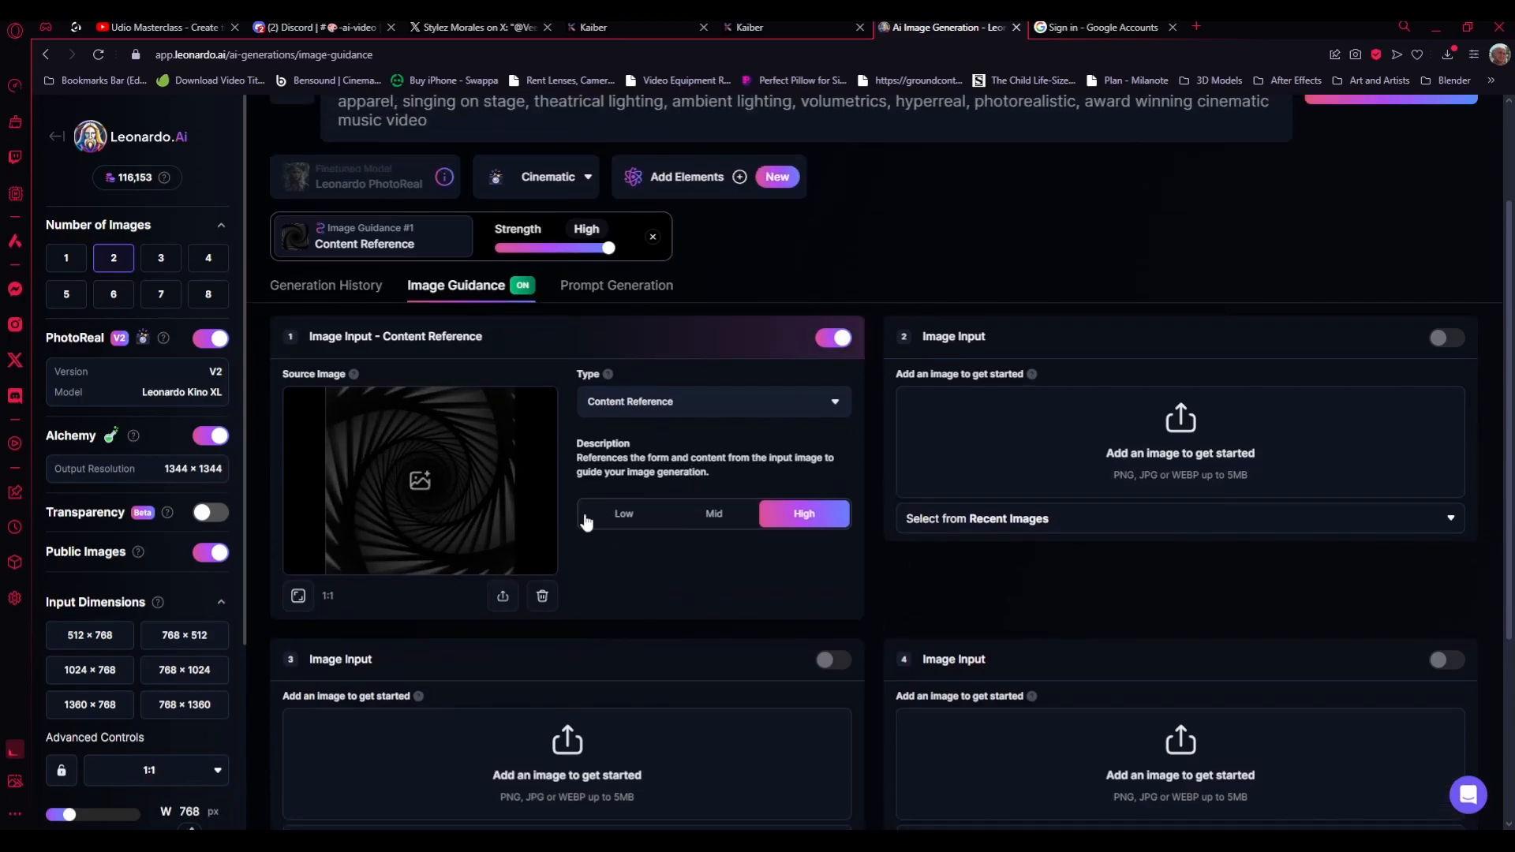
{"action": "scroll", "coordinate": [850, 383], "scroll_direction": "up", "scroll_amount": 1}
{"action": "triple_click", "coordinate": [468, 202]}
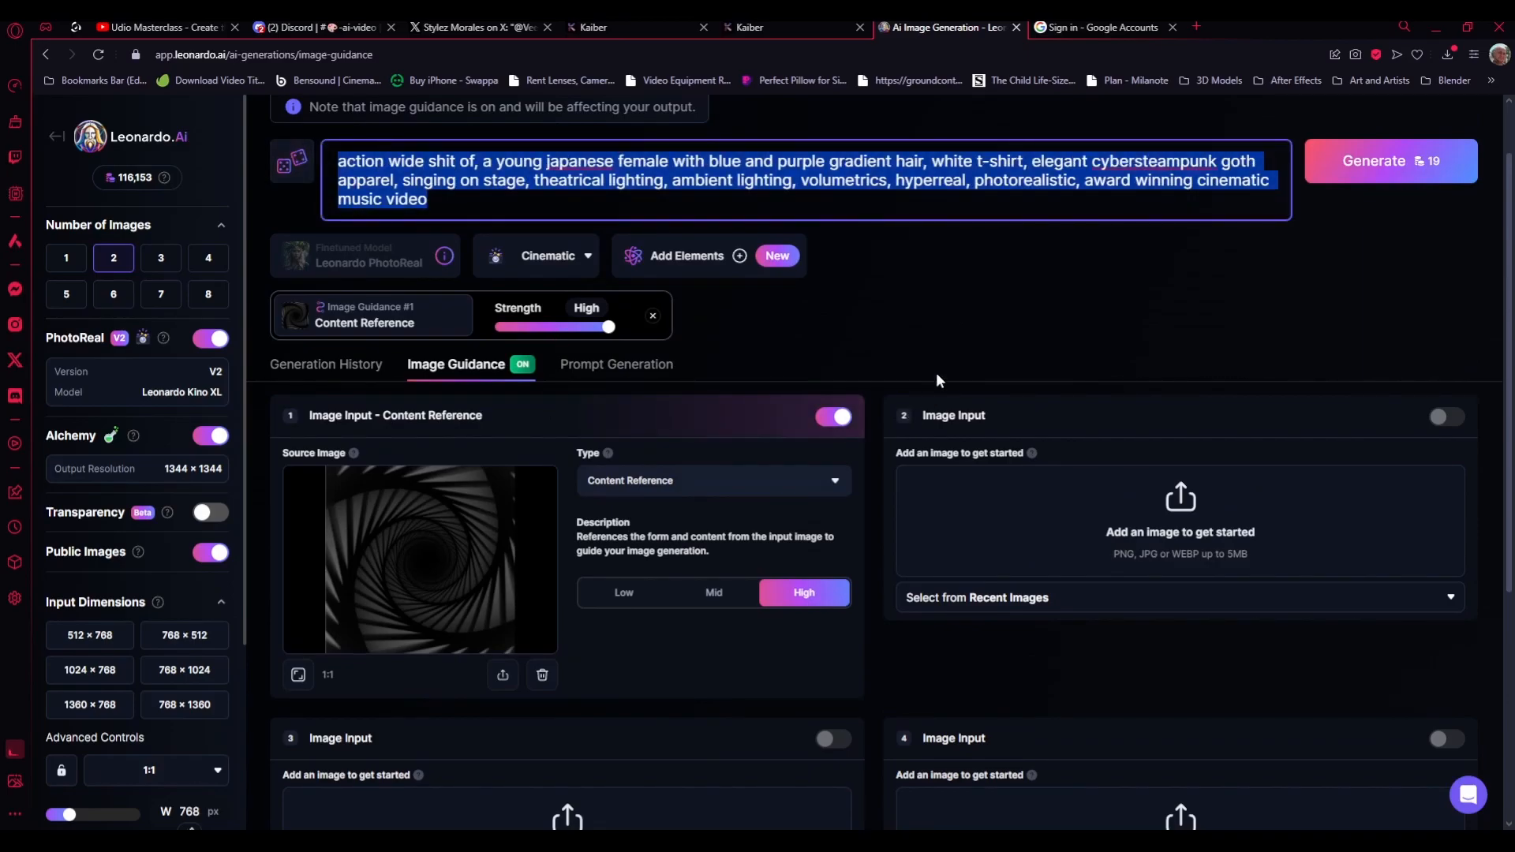
{"action": "type", "text": "a se"}
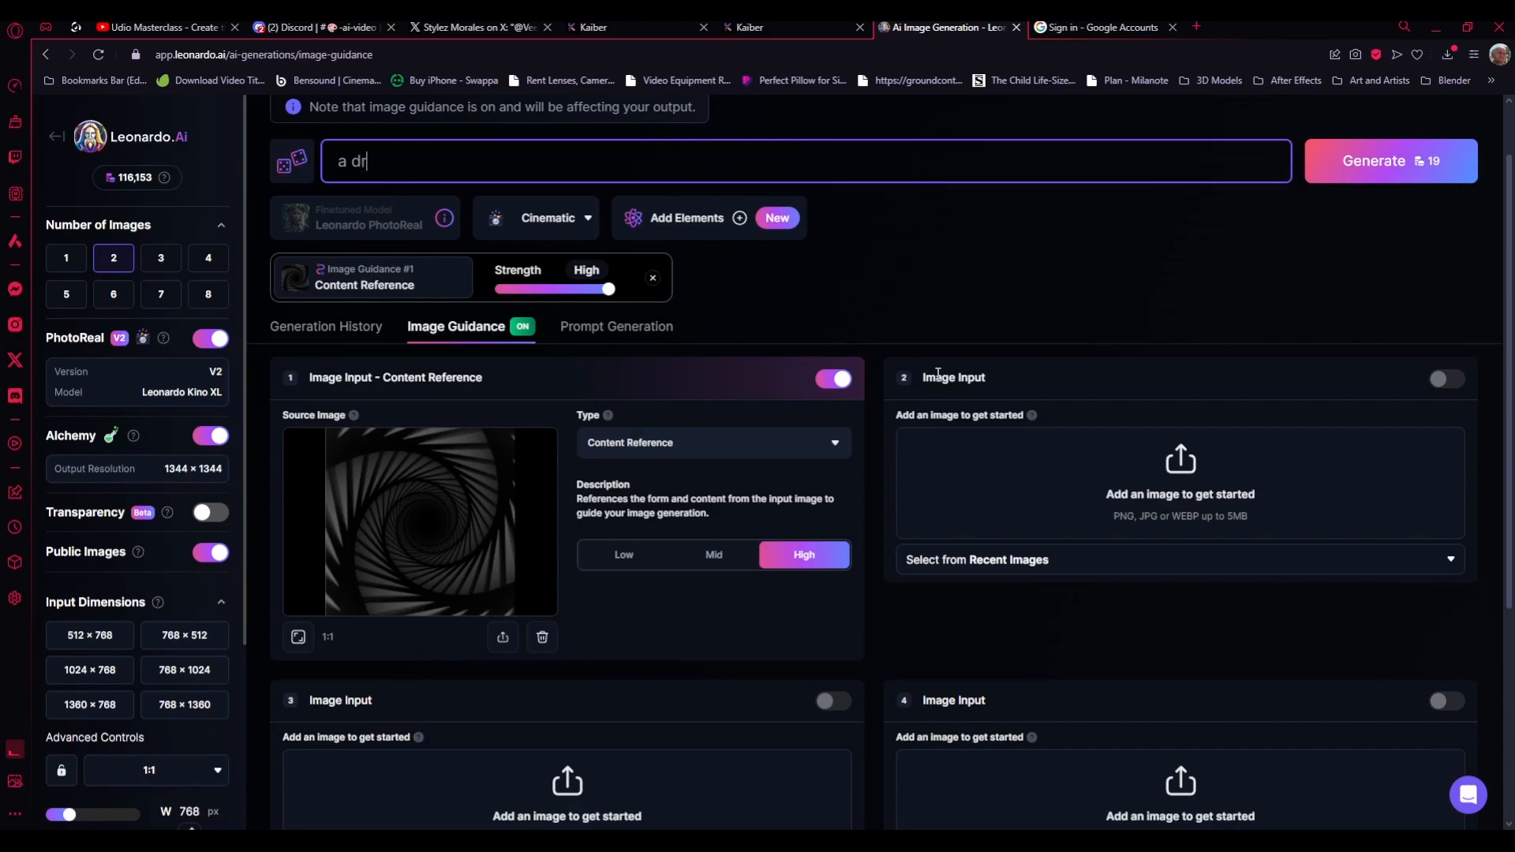
{"action": "key", "text": "BackSpace"}
{"action": "key", "text": "BackSpace"}
{"action": "type", "text": "matic scene"}
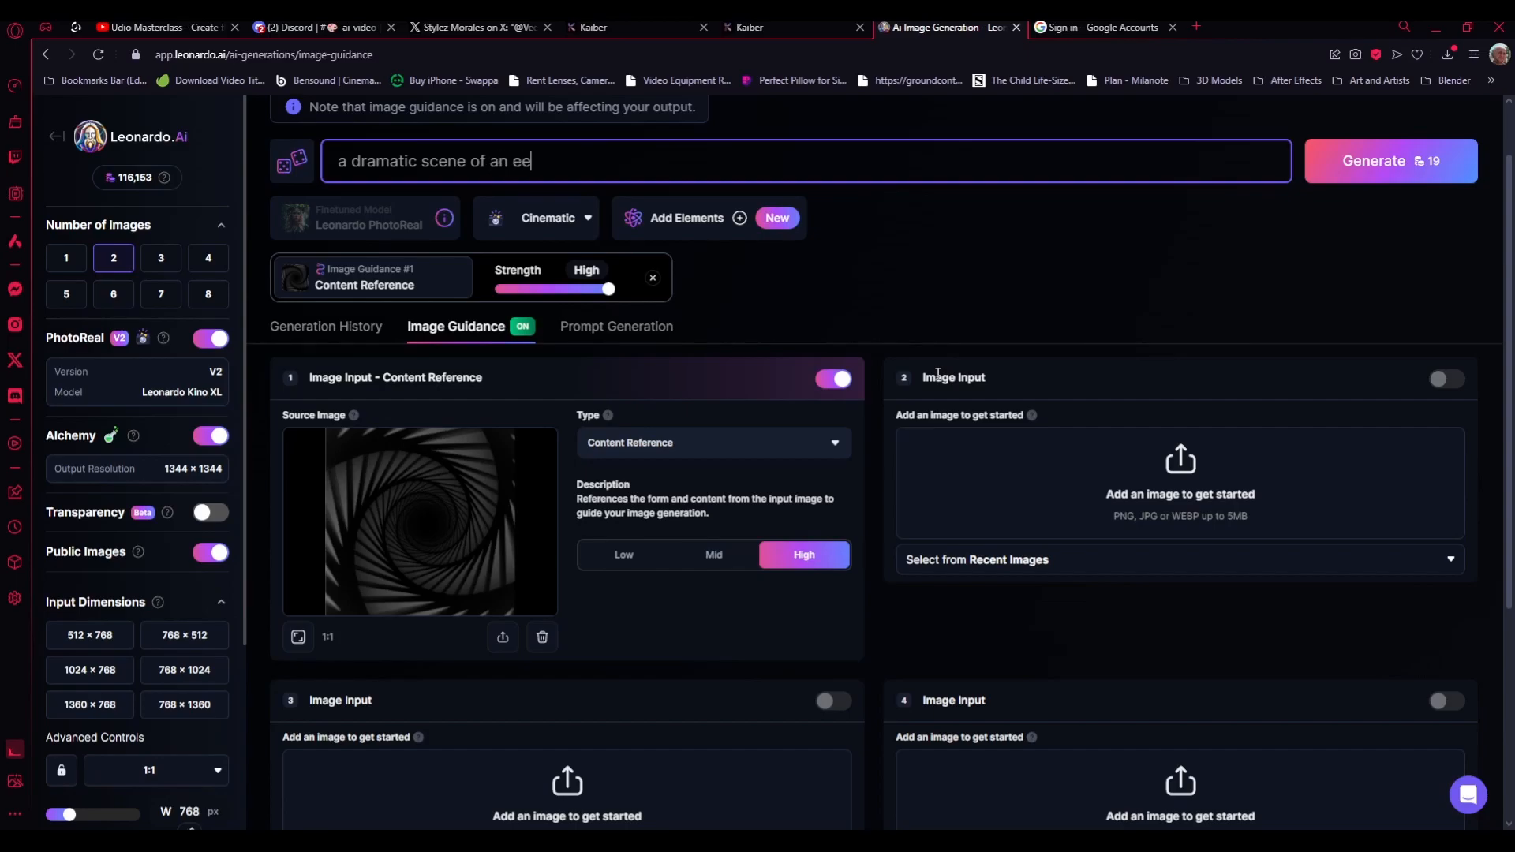
{"action": "type", "text": "of an eerie hallway twisa"}
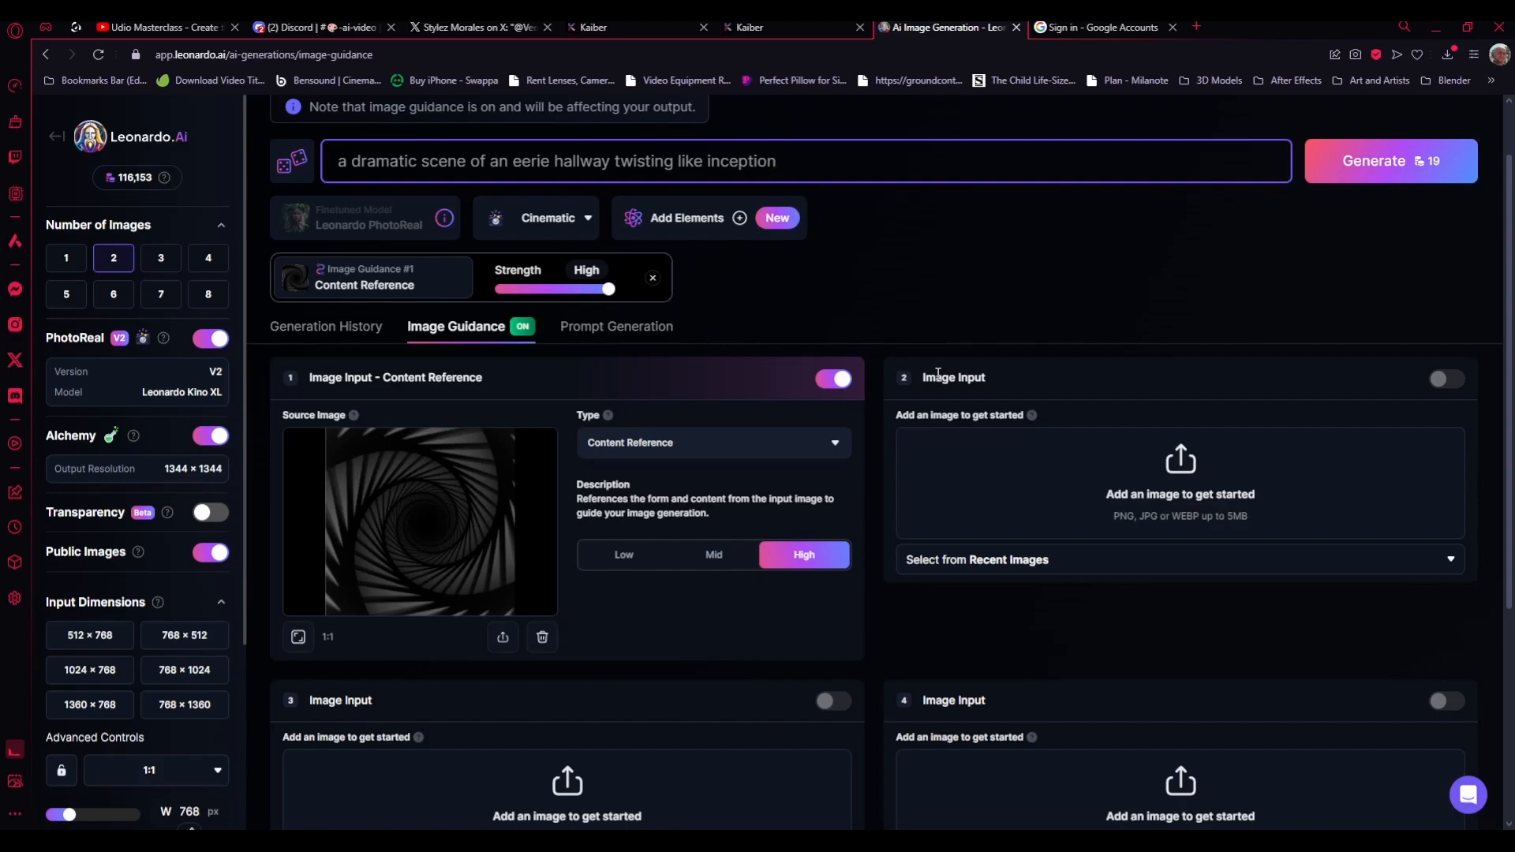
{"action": "type", "text": "ematic hyperreal photorealistic"}
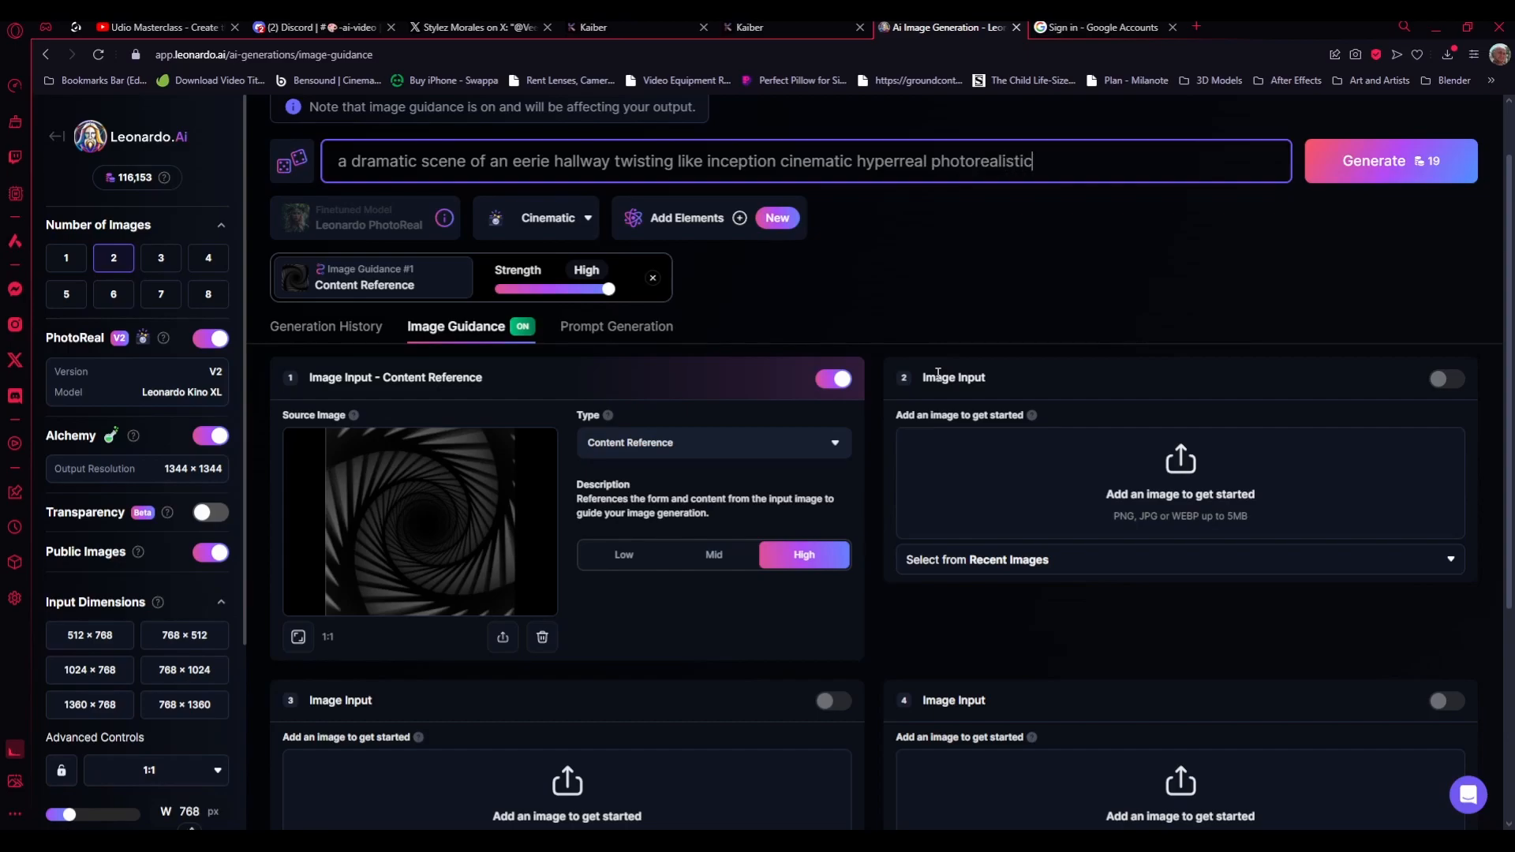
{"action": "type", "text": " award winning dark fantasy film"}
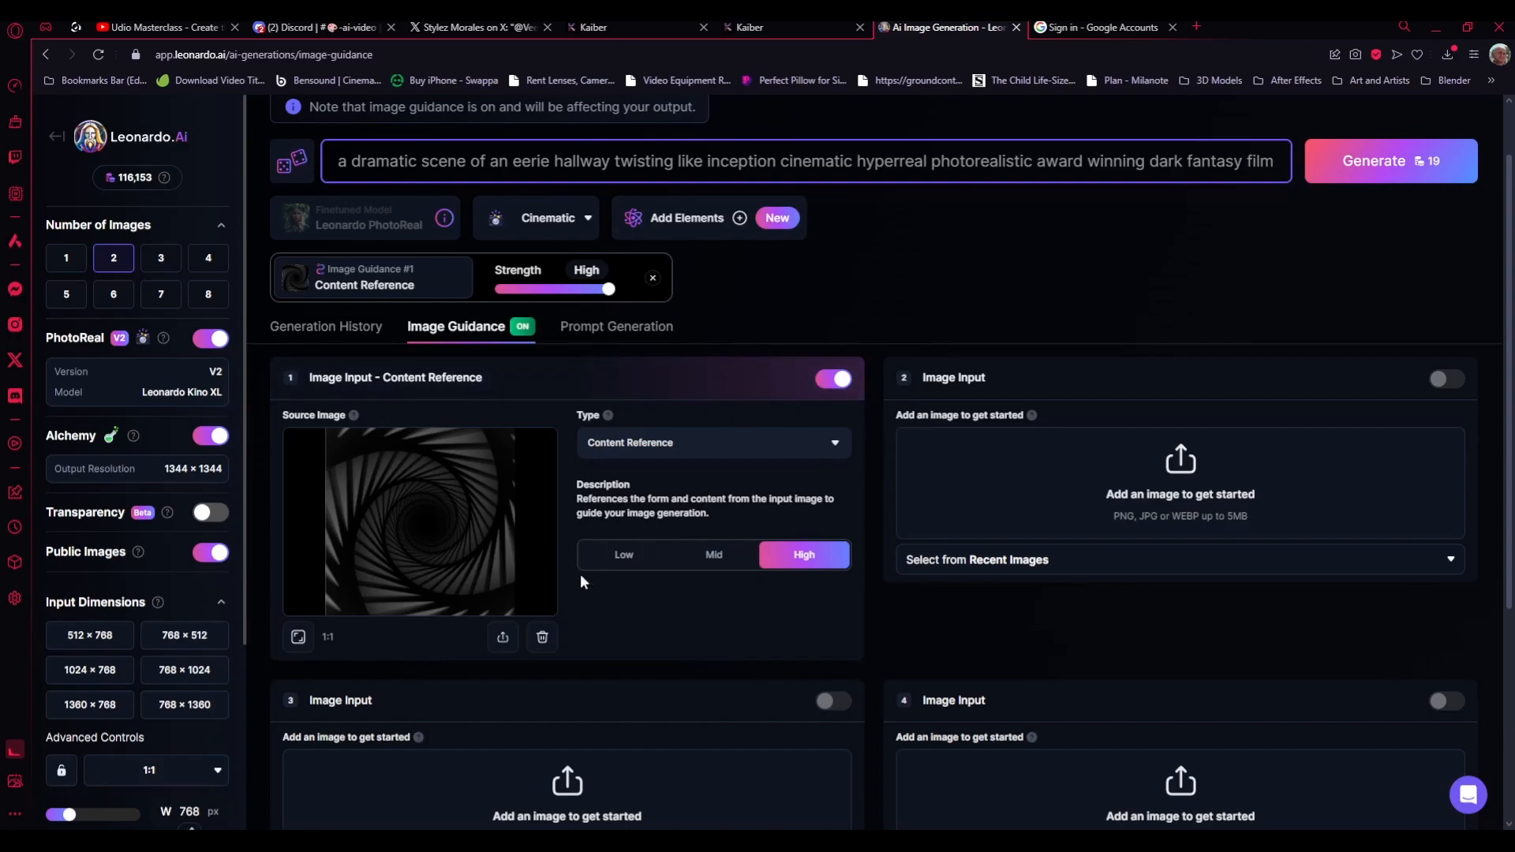
- Set the content reference strength to Mid and generate the hallway images
{"action": "left_click", "coordinate": [622, 557]}
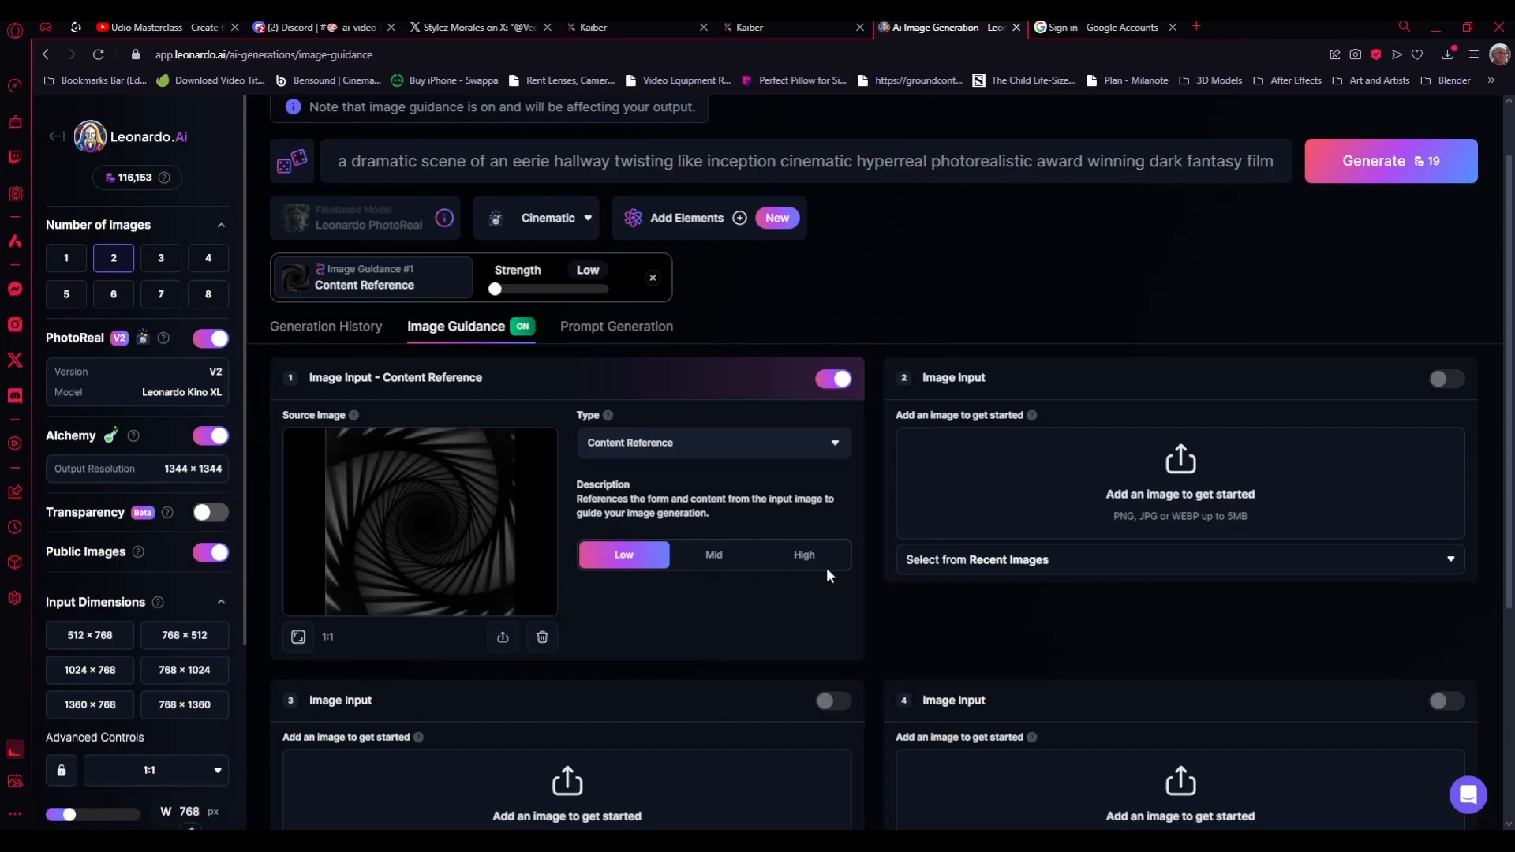
{"action": "left_click", "coordinate": [713, 557]}
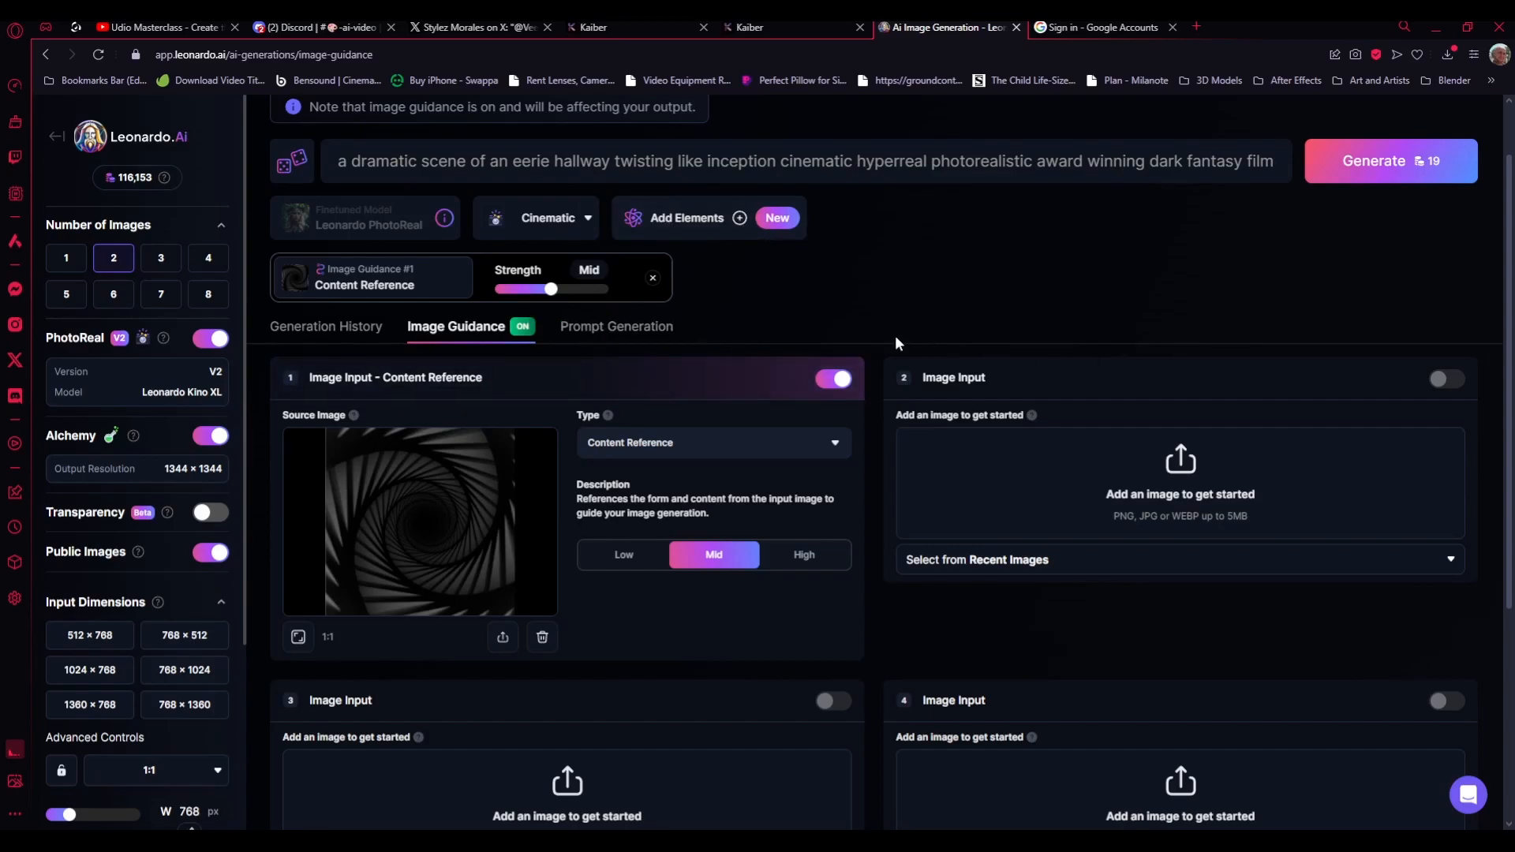
{"action": "scroll", "coordinate": [978, 588], "scroll_direction": "down", "scroll_amount": 3}
{"action": "scroll", "coordinate": [742, 432], "scroll_direction": "up", "scroll_amount": 3}
{"action": "left_click", "coordinate": [1411, 168]}
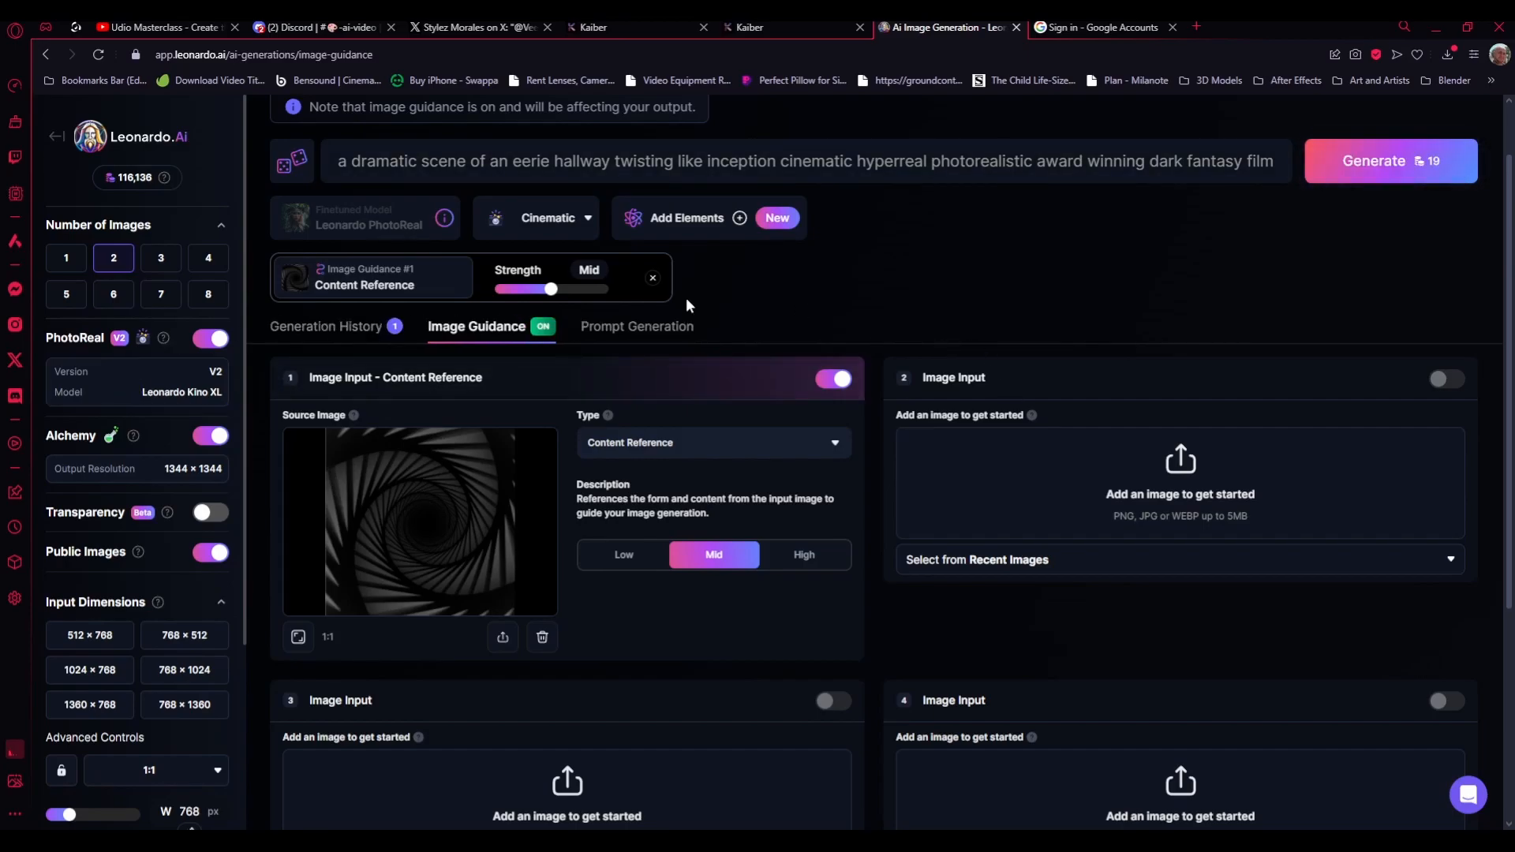
- Examine the new spiral staircase image with the bright centre at full size from the generation history
{"action": "left_click", "coordinate": [321, 335]}
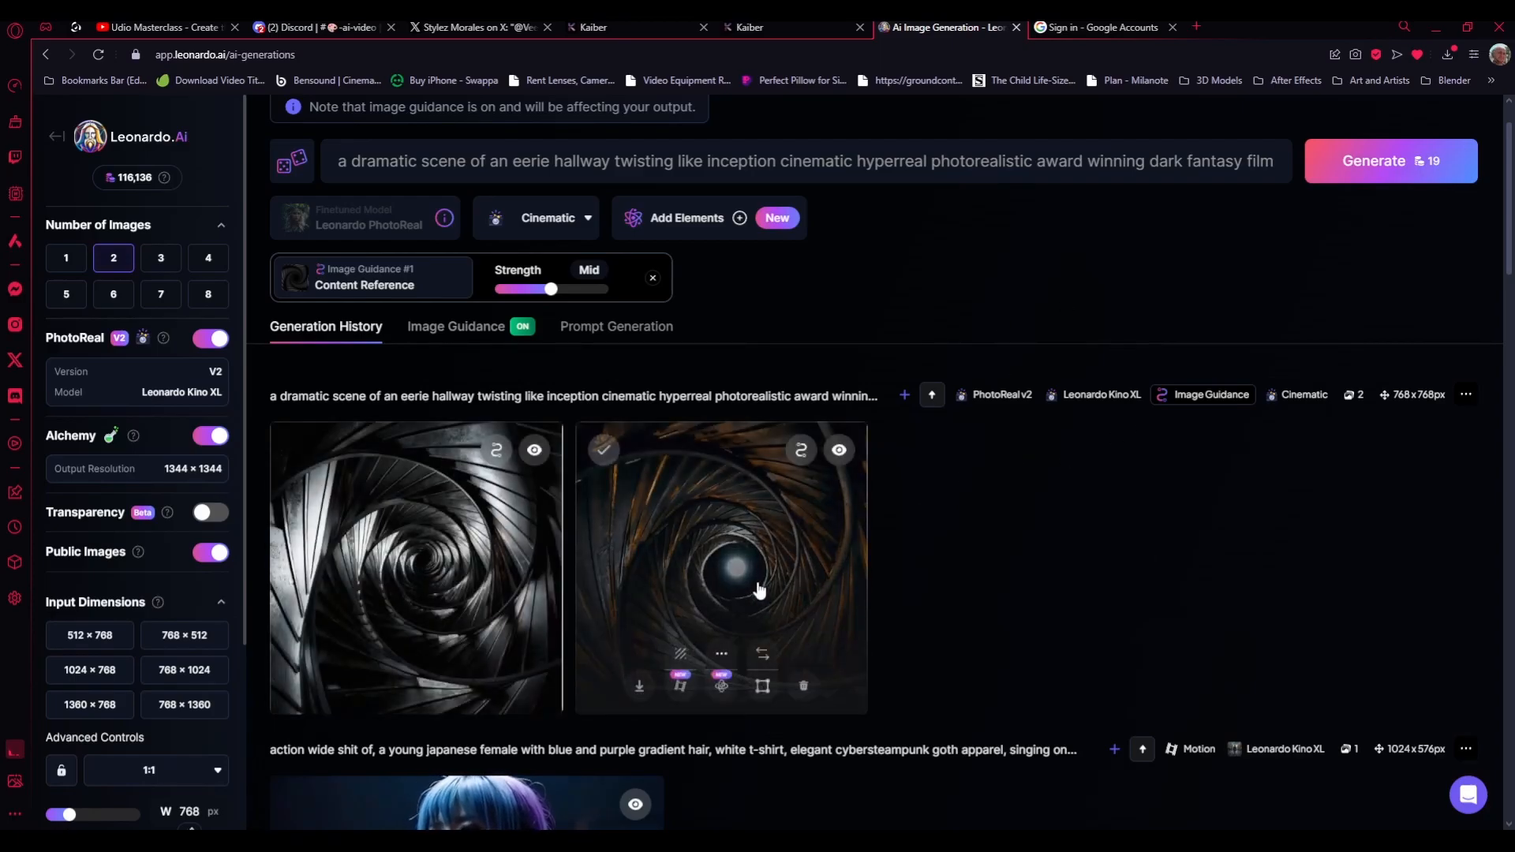
{"action": "left_click", "coordinate": [772, 527]}
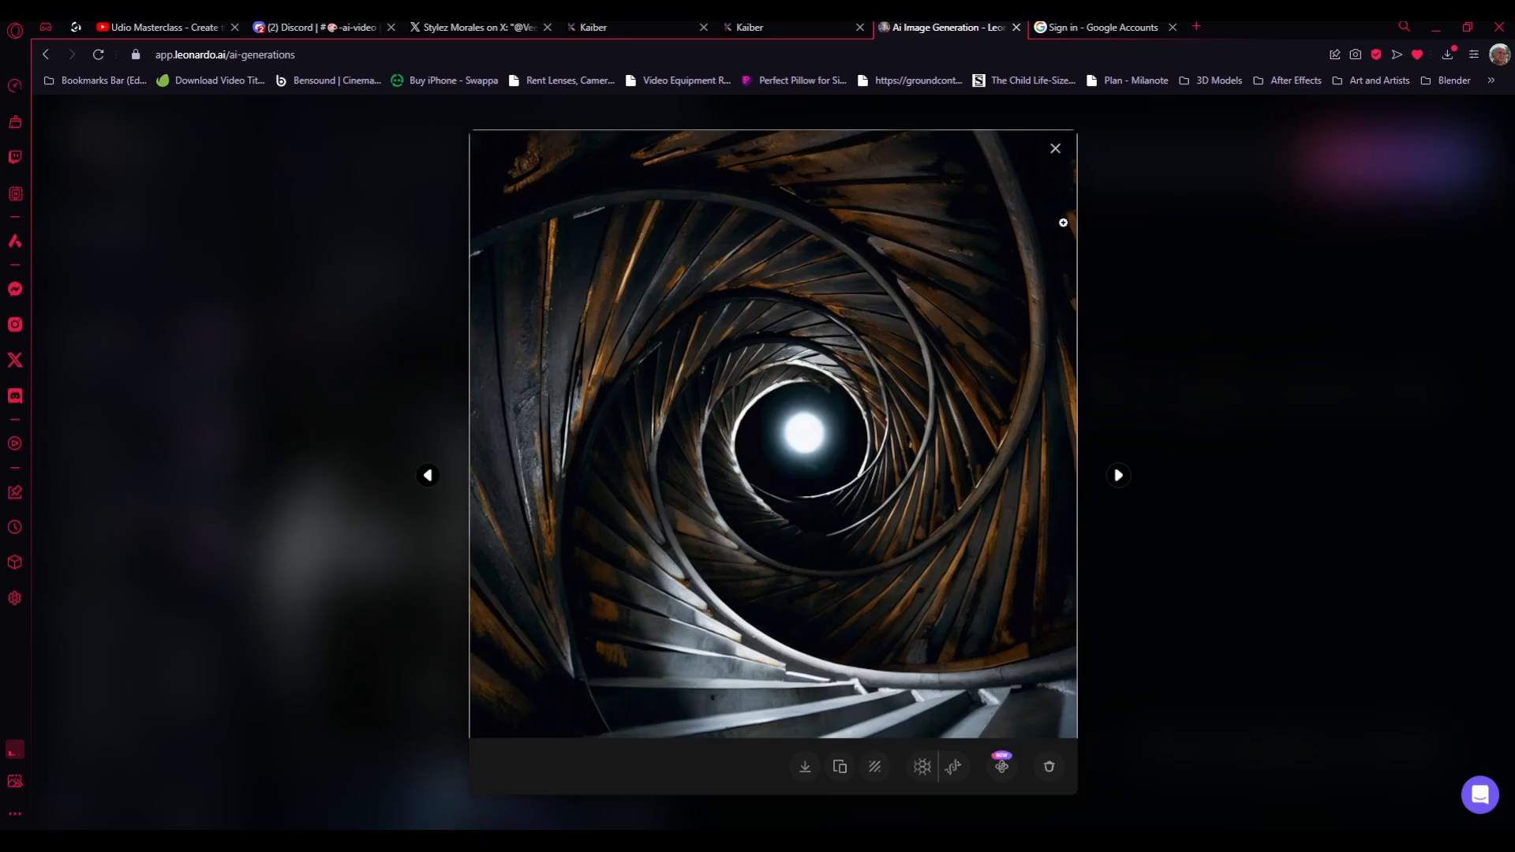
{"action": "left_click", "coordinate": [1146, 714]}
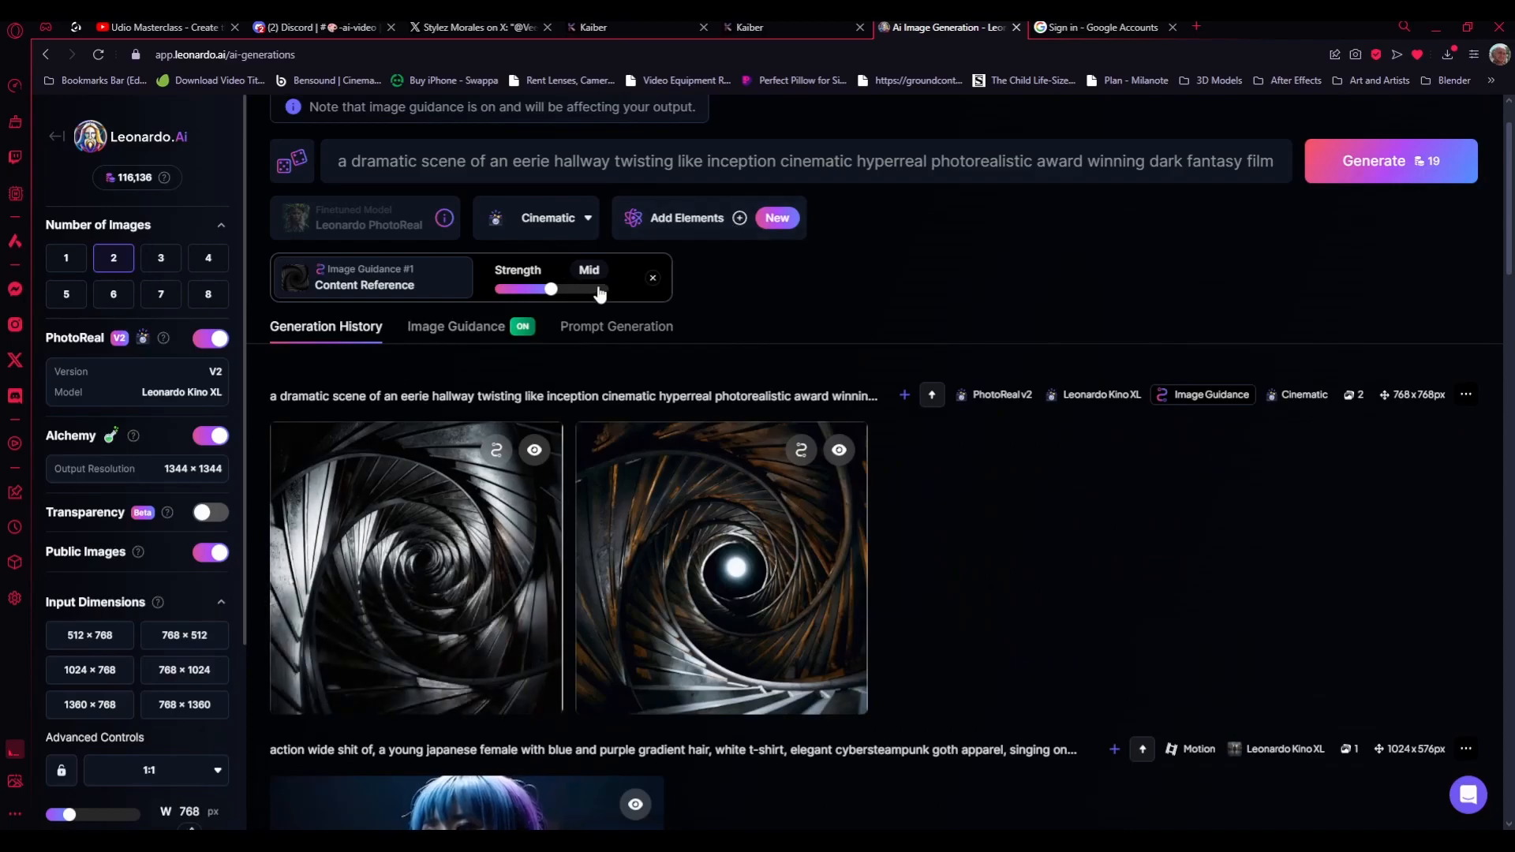
- Lower the content reference strength to Low and generate another set of images from the same prompt
{"action": "left_click", "coordinate": [497, 290]}
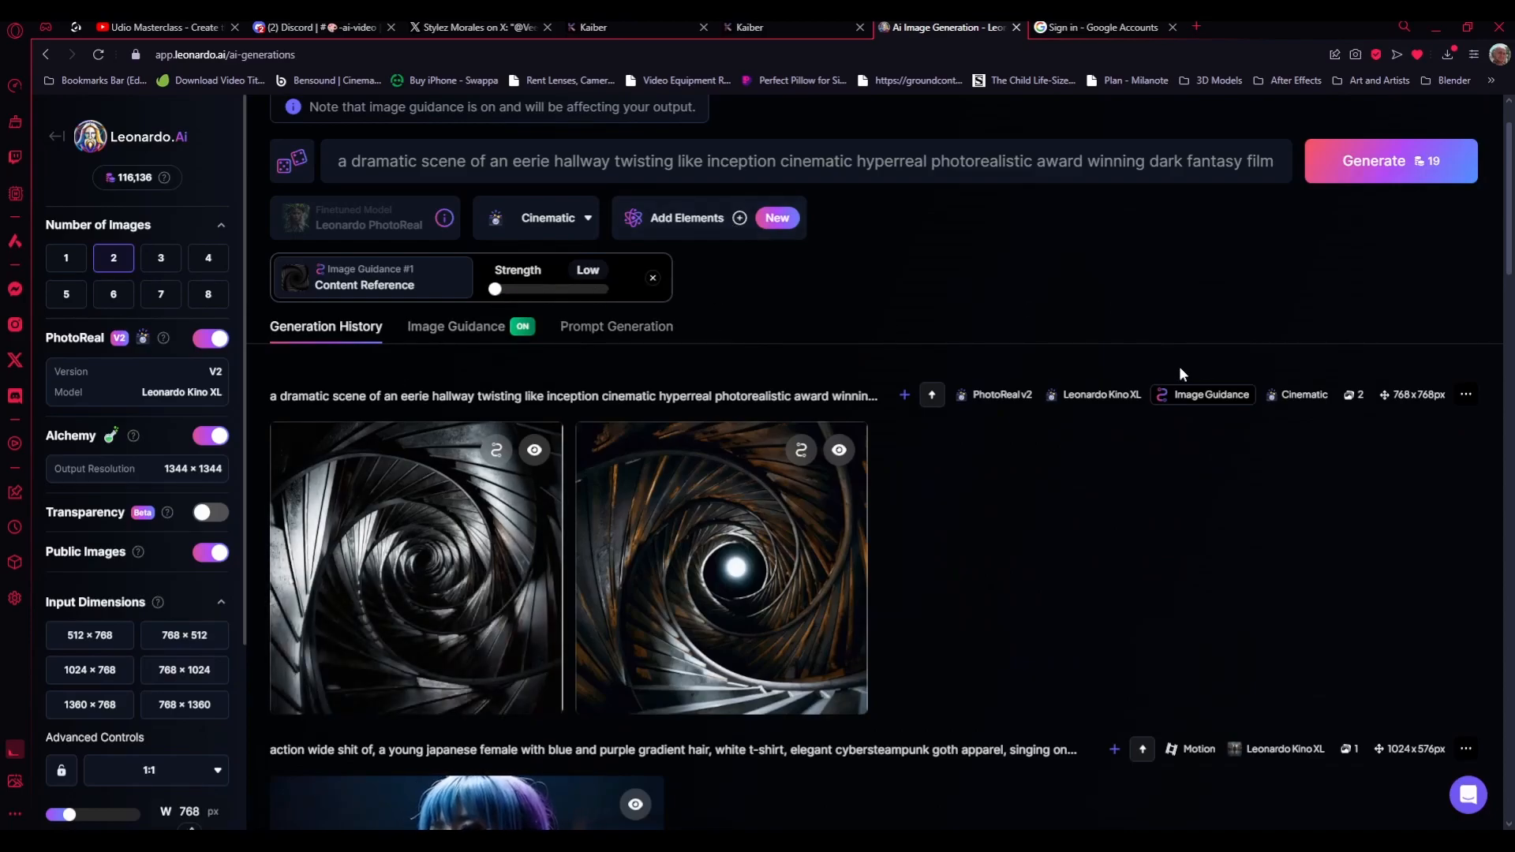
{"action": "left_click", "coordinate": [1371, 167]}
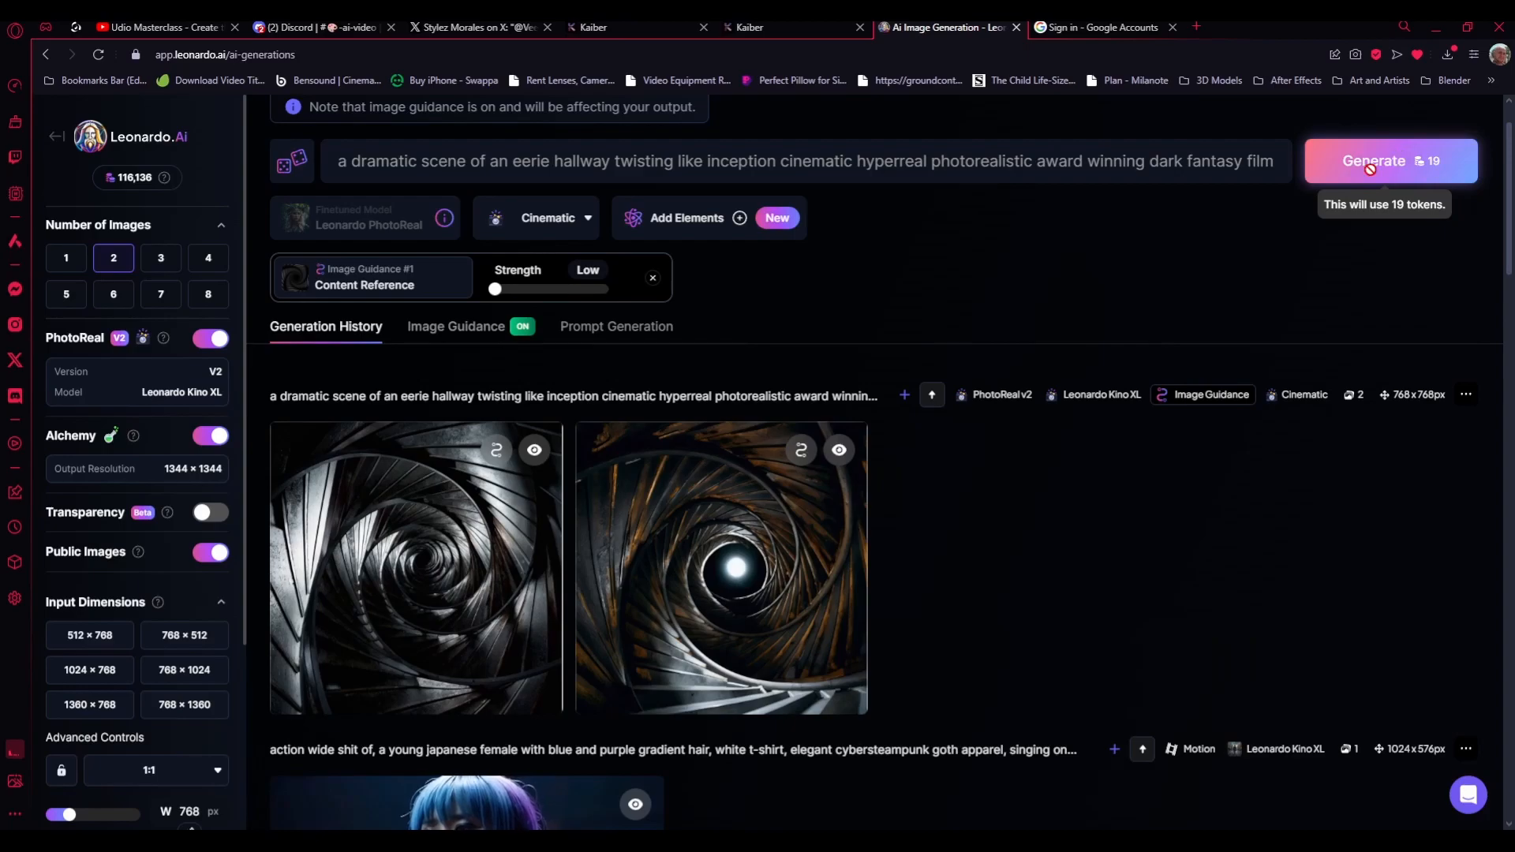
{"action": "scroll", "coordinate": [1245, 456], "scroll_direction": "down", "scroll_amount": 3}
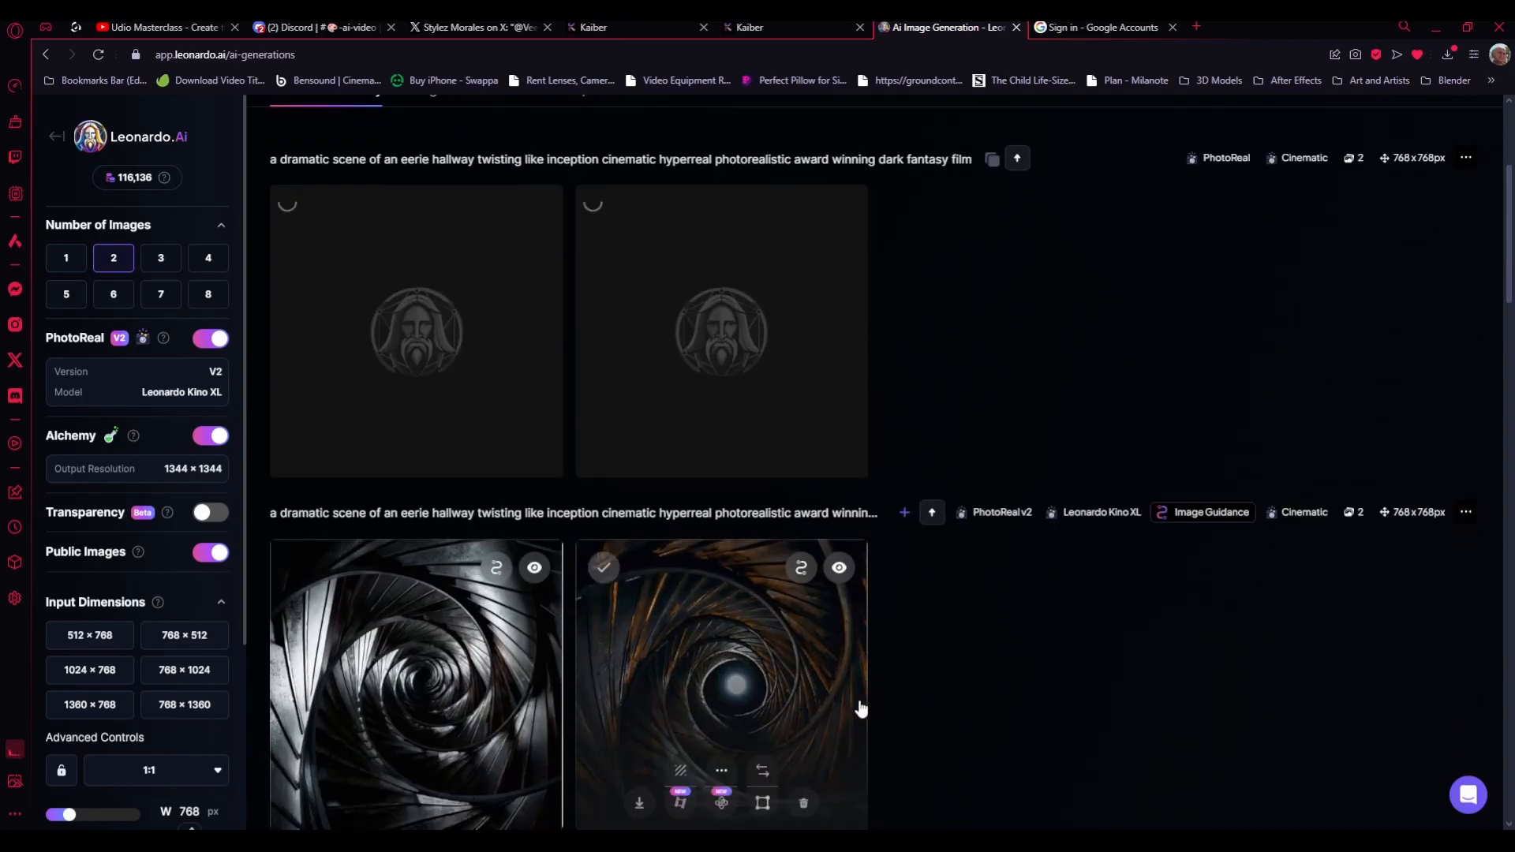
{"action": "scroll", "coordinate": [1236, 609], "scroll_direction": "down", "scroll_amount": 2}
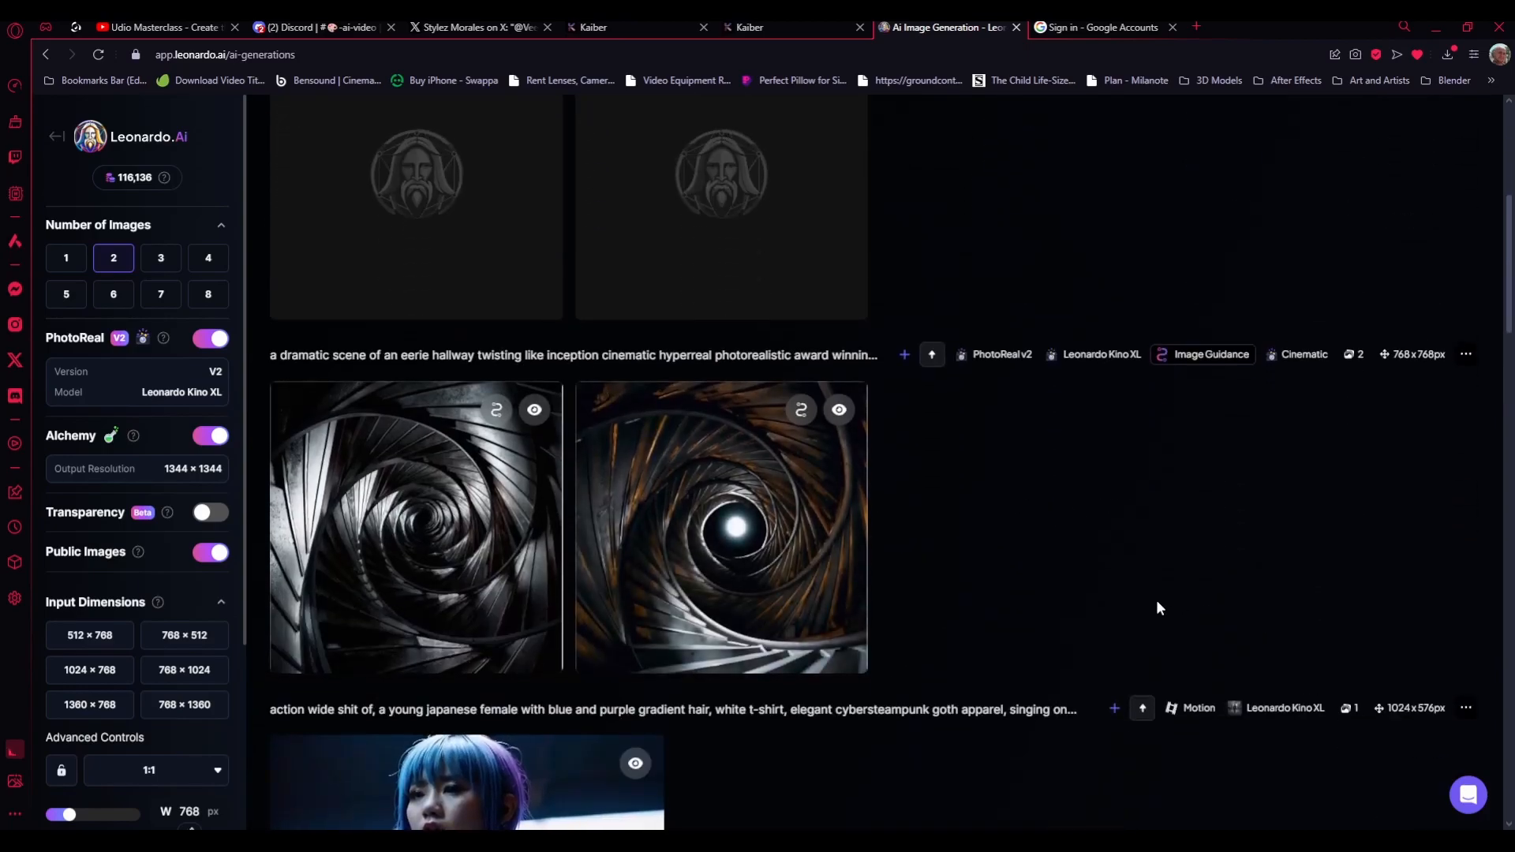
- Look through the generation history, from the spiral staircase images to the older pictures of the singer with blue and purple hair
{"action": "scroll", "coordinate": [1157, 608], "scroll_direction": "up", "scroll_amount": 4}
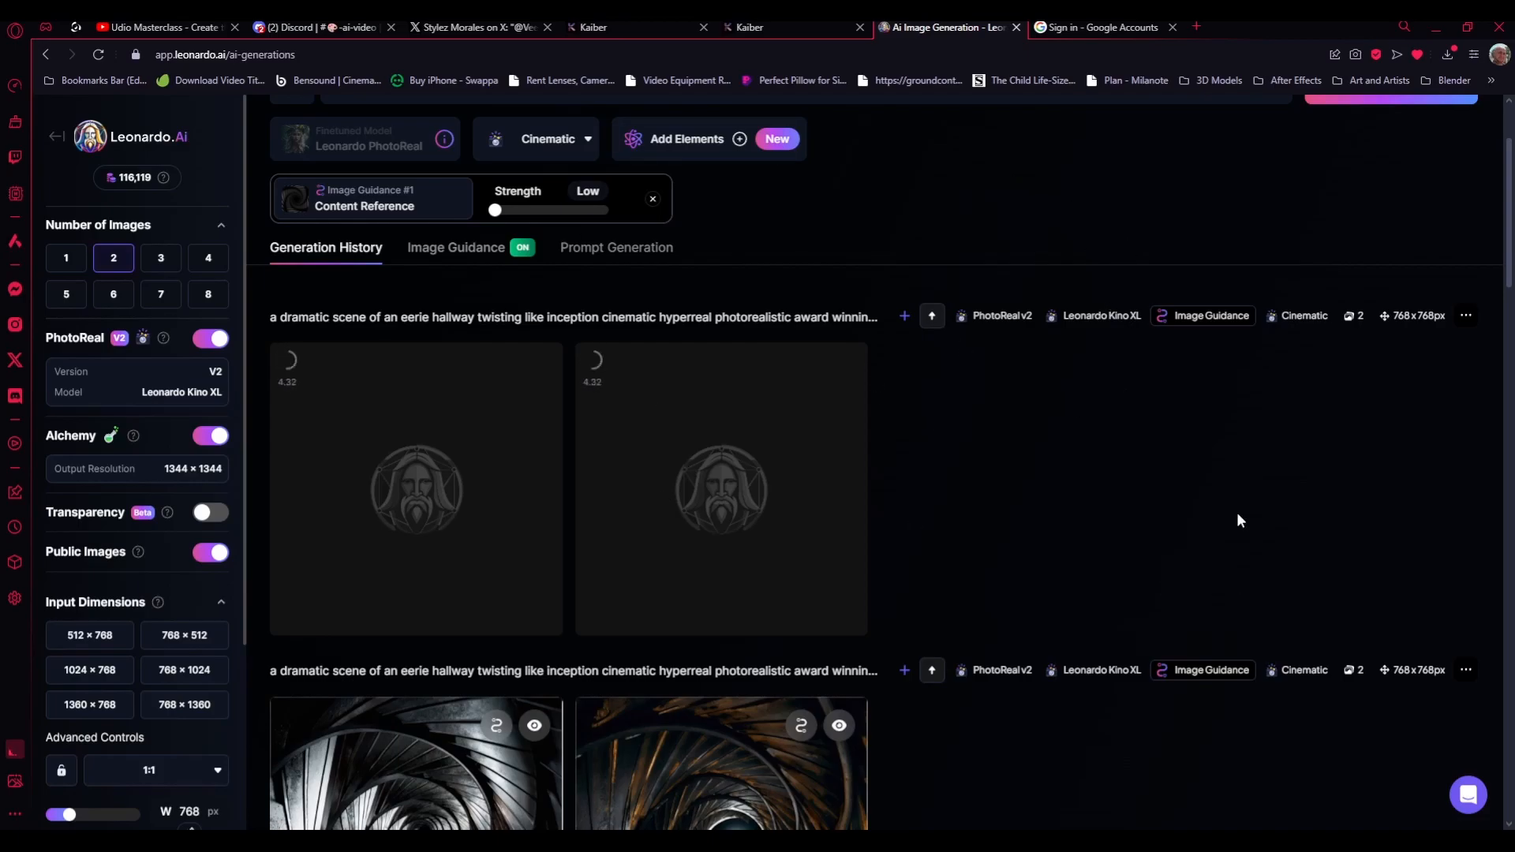
{"action": "scroll", "coordinate": [1071, 515], "scroll_direction": "down", "scroll_amount": 5}
{"action": "scroll", "coordinate": [1066, 508], "scroll_direction": "down", "scroll_amount": 6}
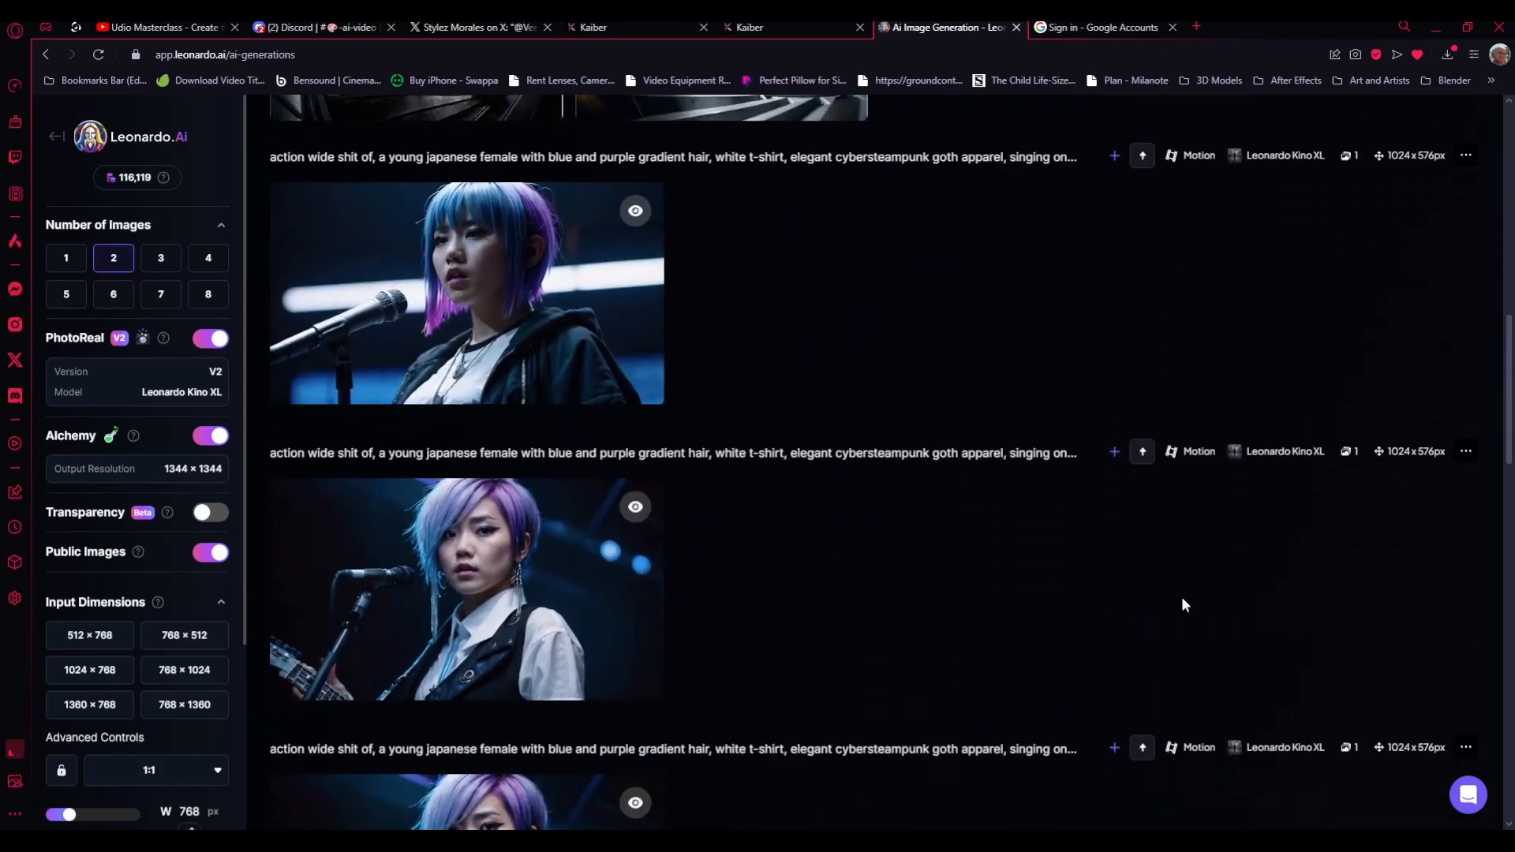
{"action": "scroll", "coordinate": [1086, 581], "scroll_direction": "down", "scroll_amount": 8}
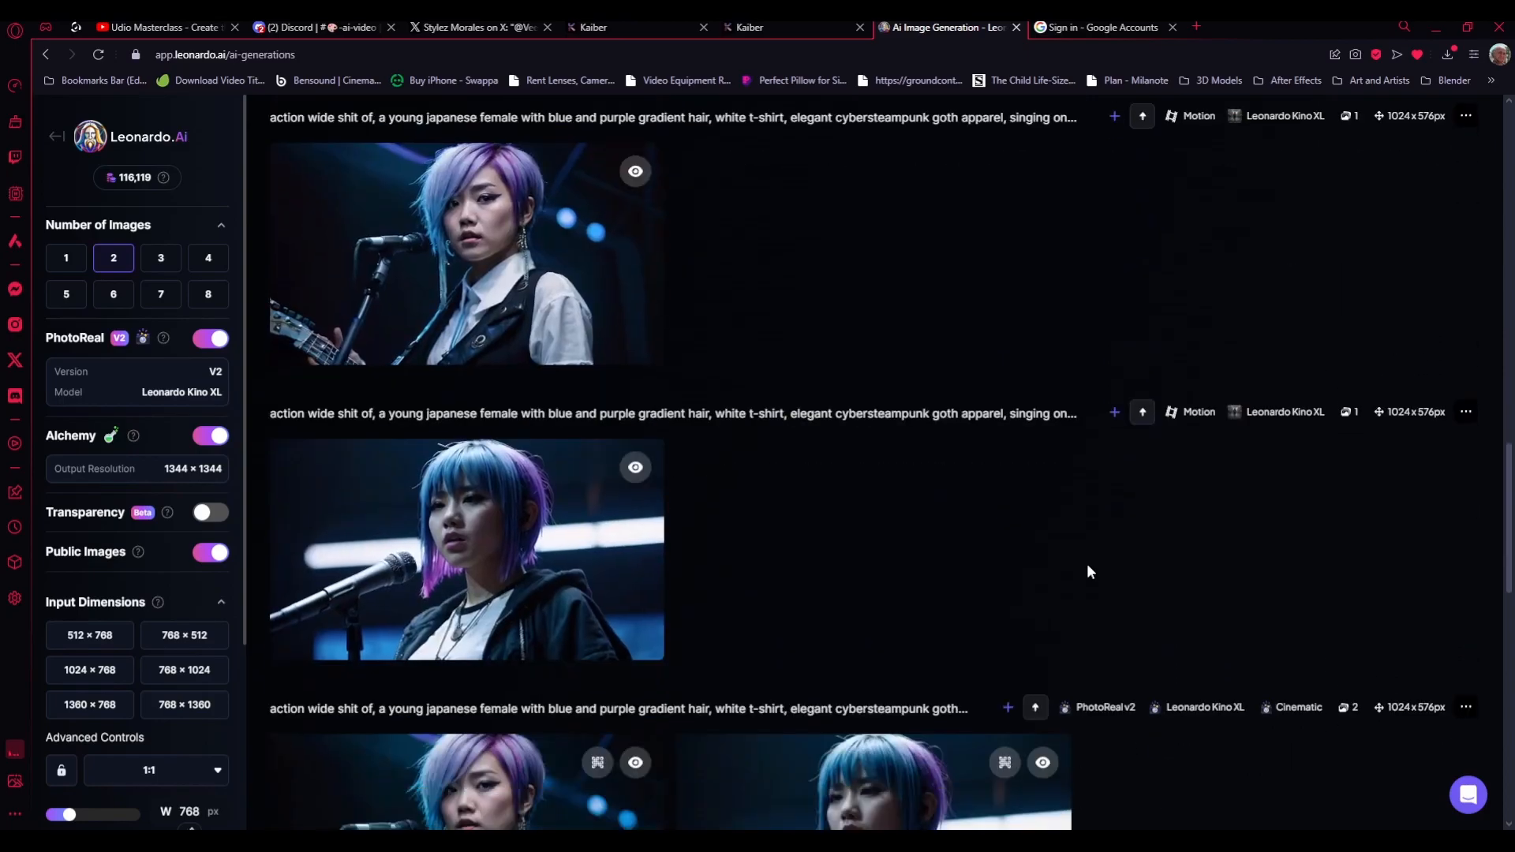
{"action": "scroll", "coordinate": [1091, 552], "scroll_direction": "down", "scroll_amount": 4}
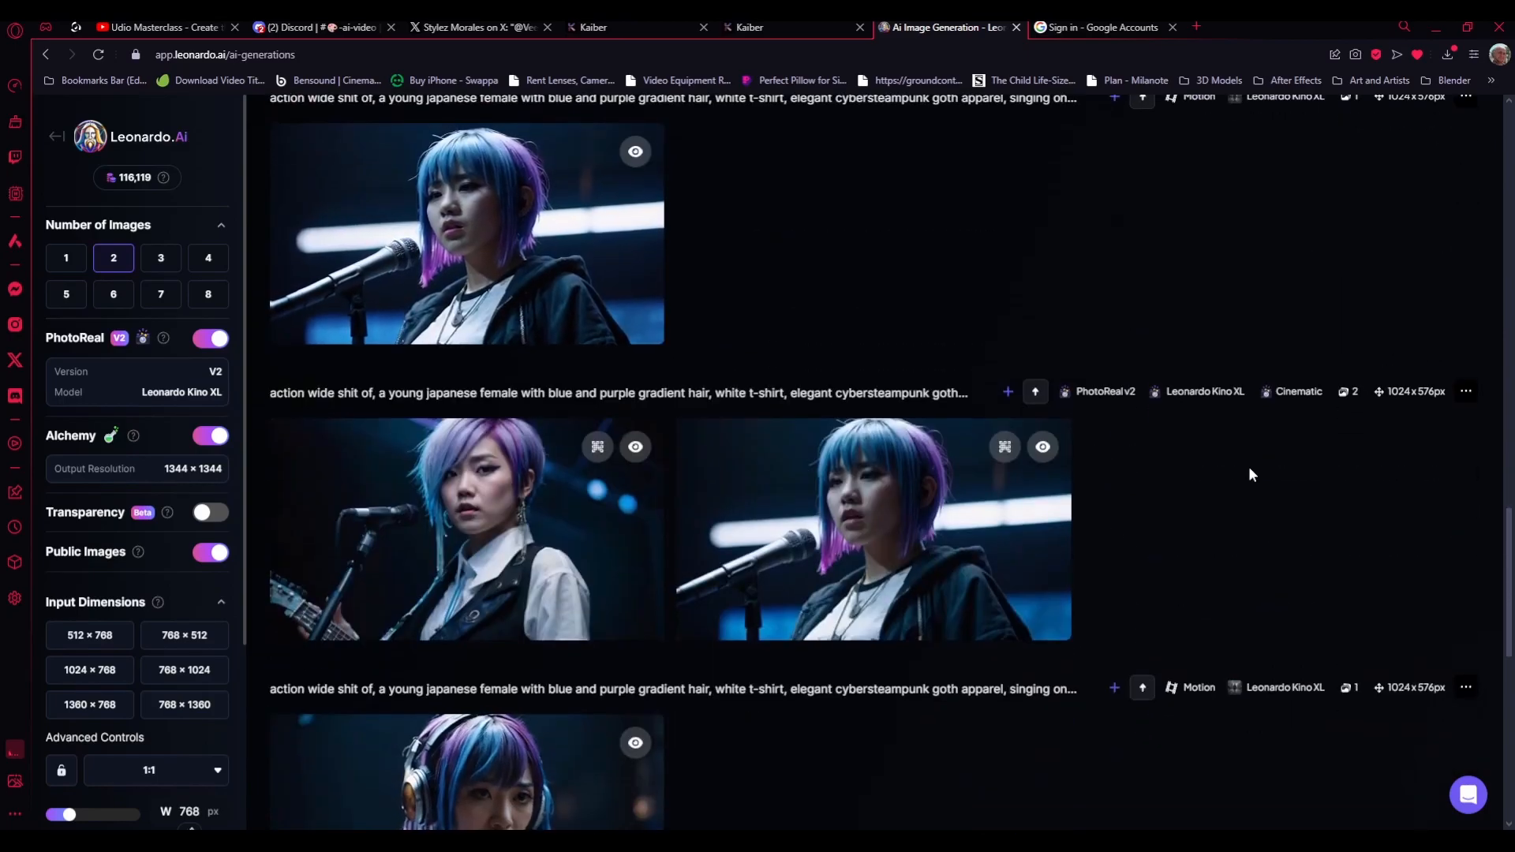
{"action": "scroll", "coordinate": [1265, 556], "scroll_direction": "down", "scroll_amount": 4}
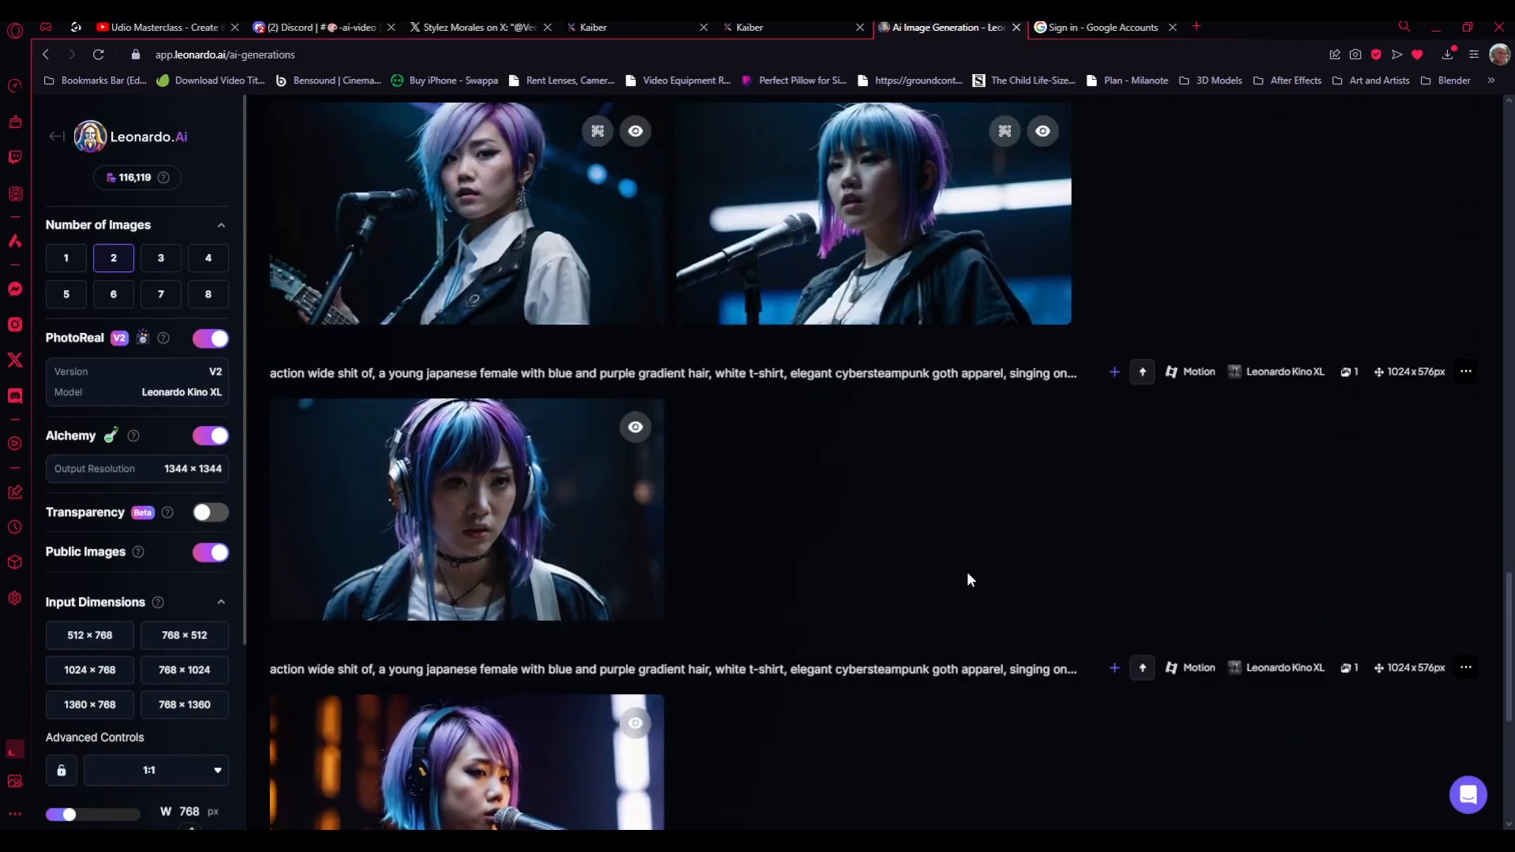
{"action": "scroll", "coordinate": [969, 580], "scroll_direction": "down", "scroll_amount": 4}
{"action": "scroll", "coordinate": [1134, 533], "scroll_direction": "up", "scroll_amount": 11}
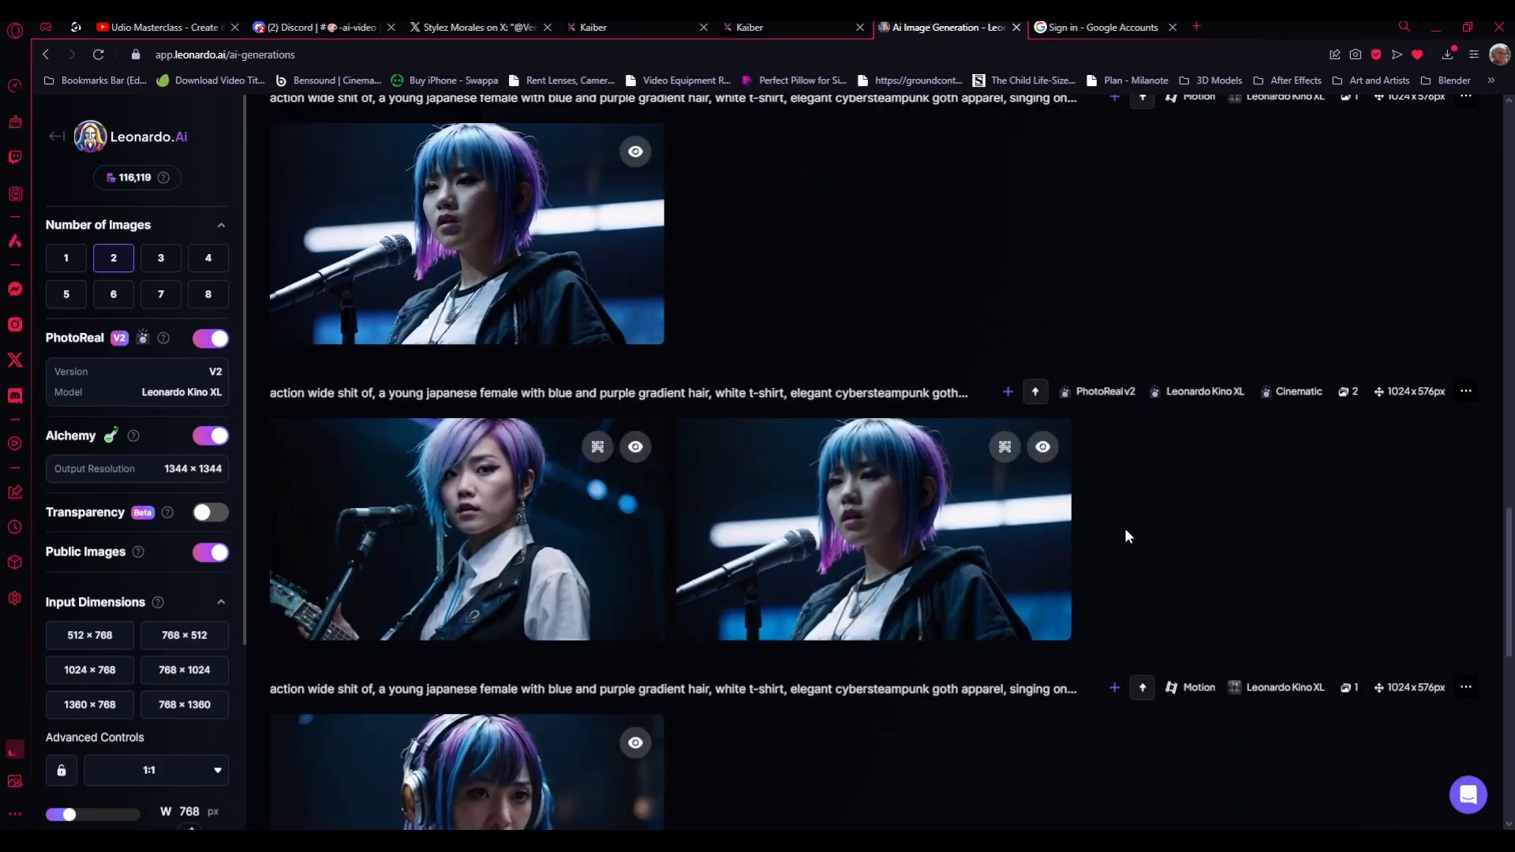
{"action": "scroll", "coordinate": [1122, 524], "scroll_direction": "up", "scroll_amount": 12}
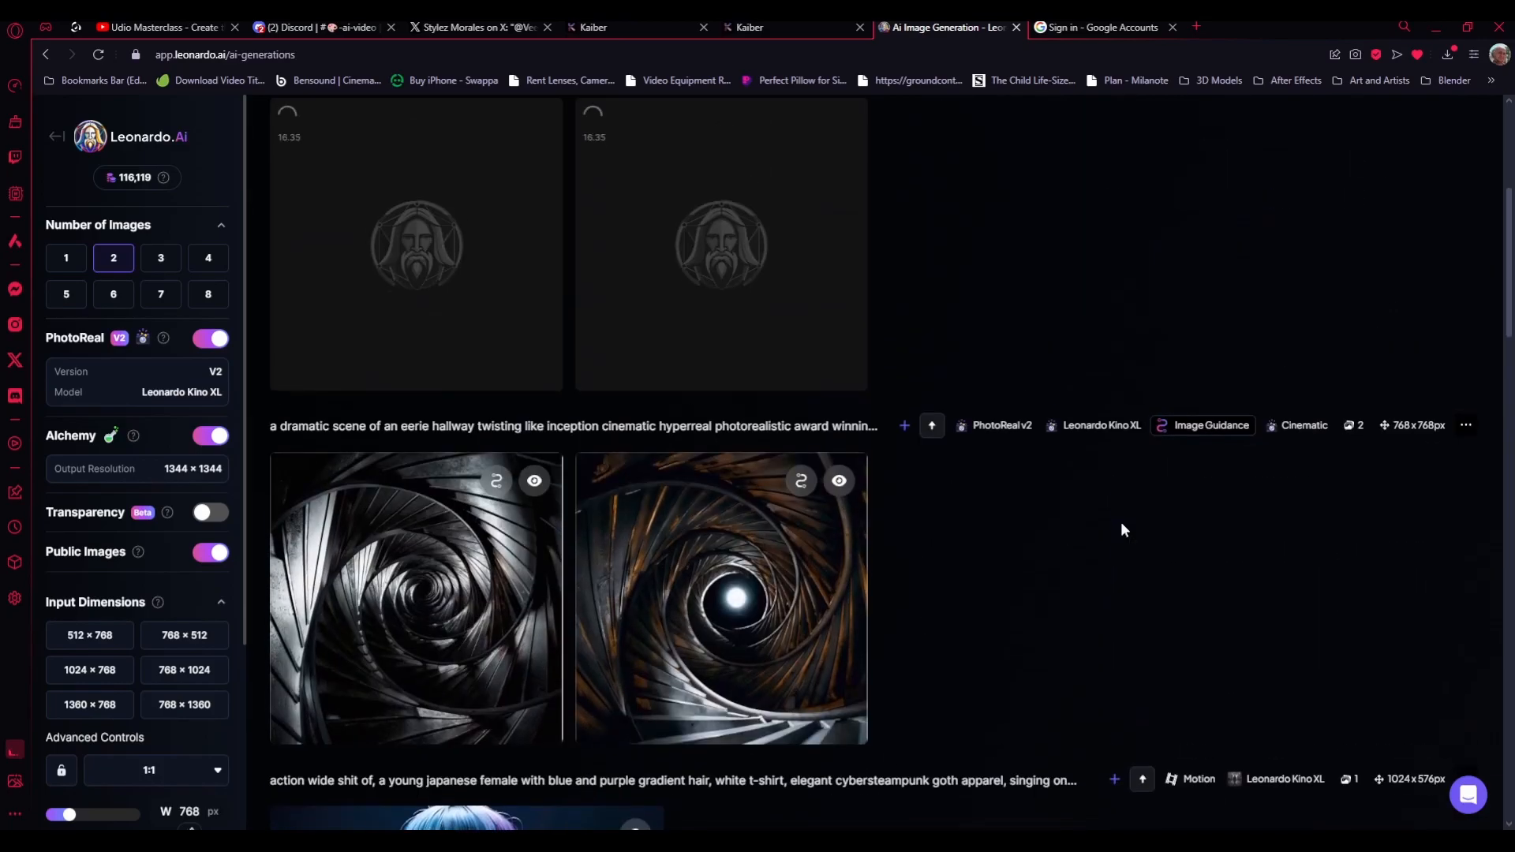
- View the dark spiral staircase image and both new Low-strength hallway images one at a time at full size
{"action": "left_click", "coordinate": [426, 580]}
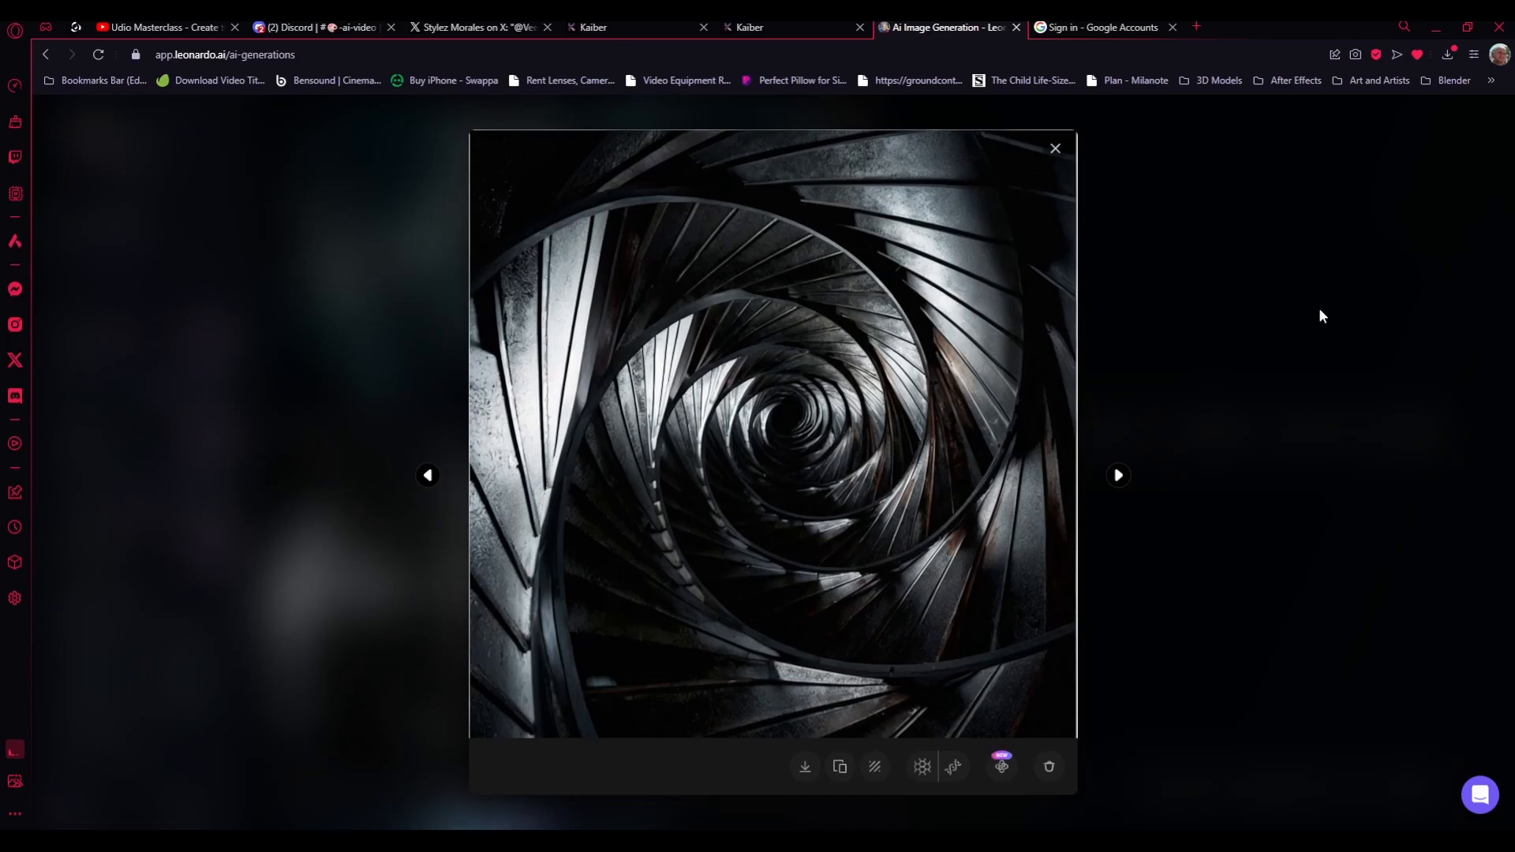
{"action": "left_click", "coordinate": [1227, 310]}
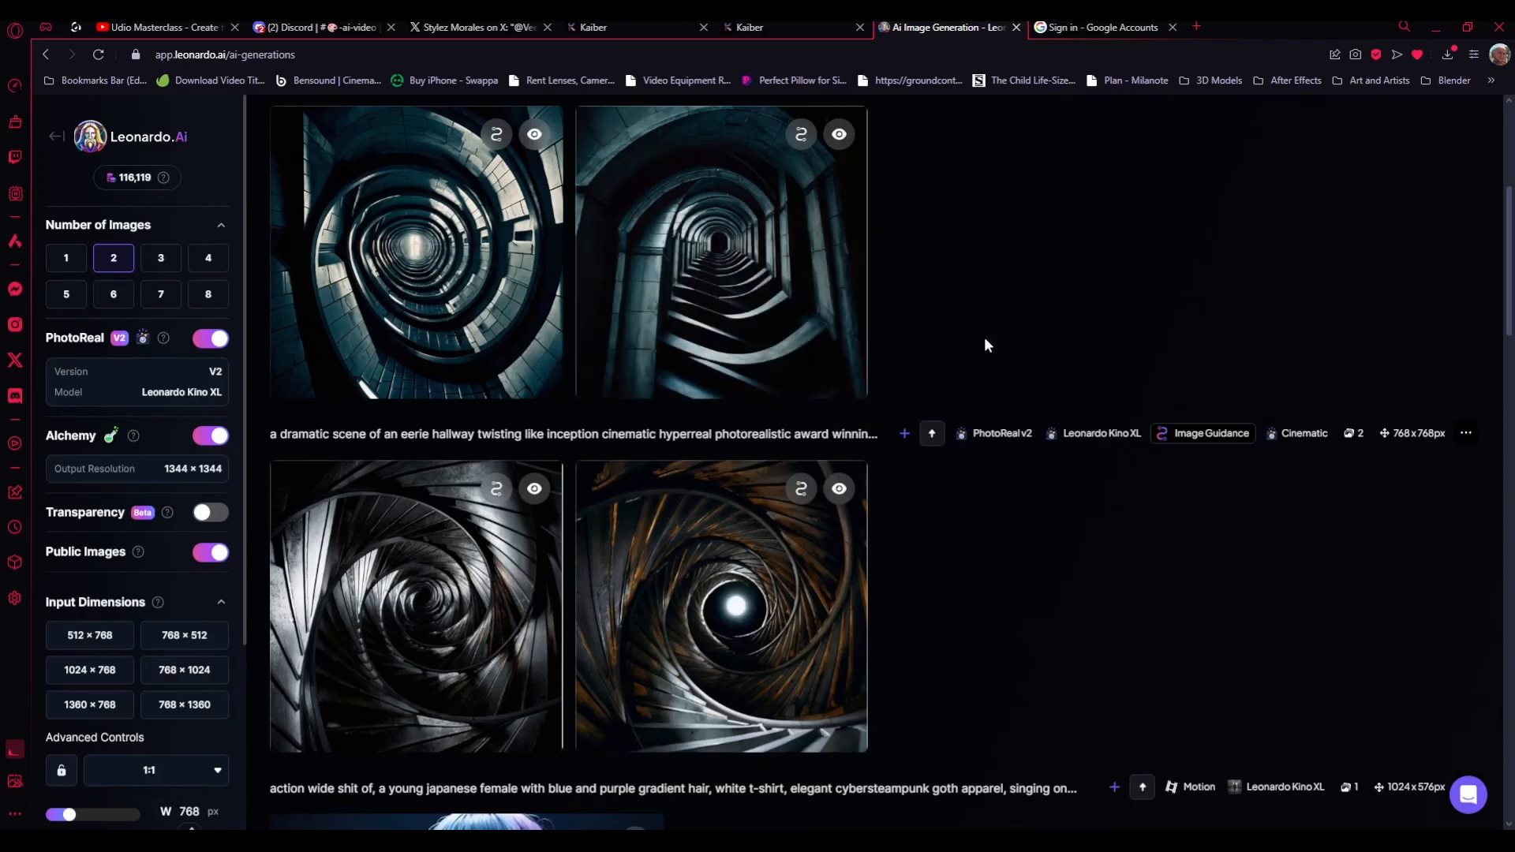
{"action": "left_click", "coordinate": [426, 245]}
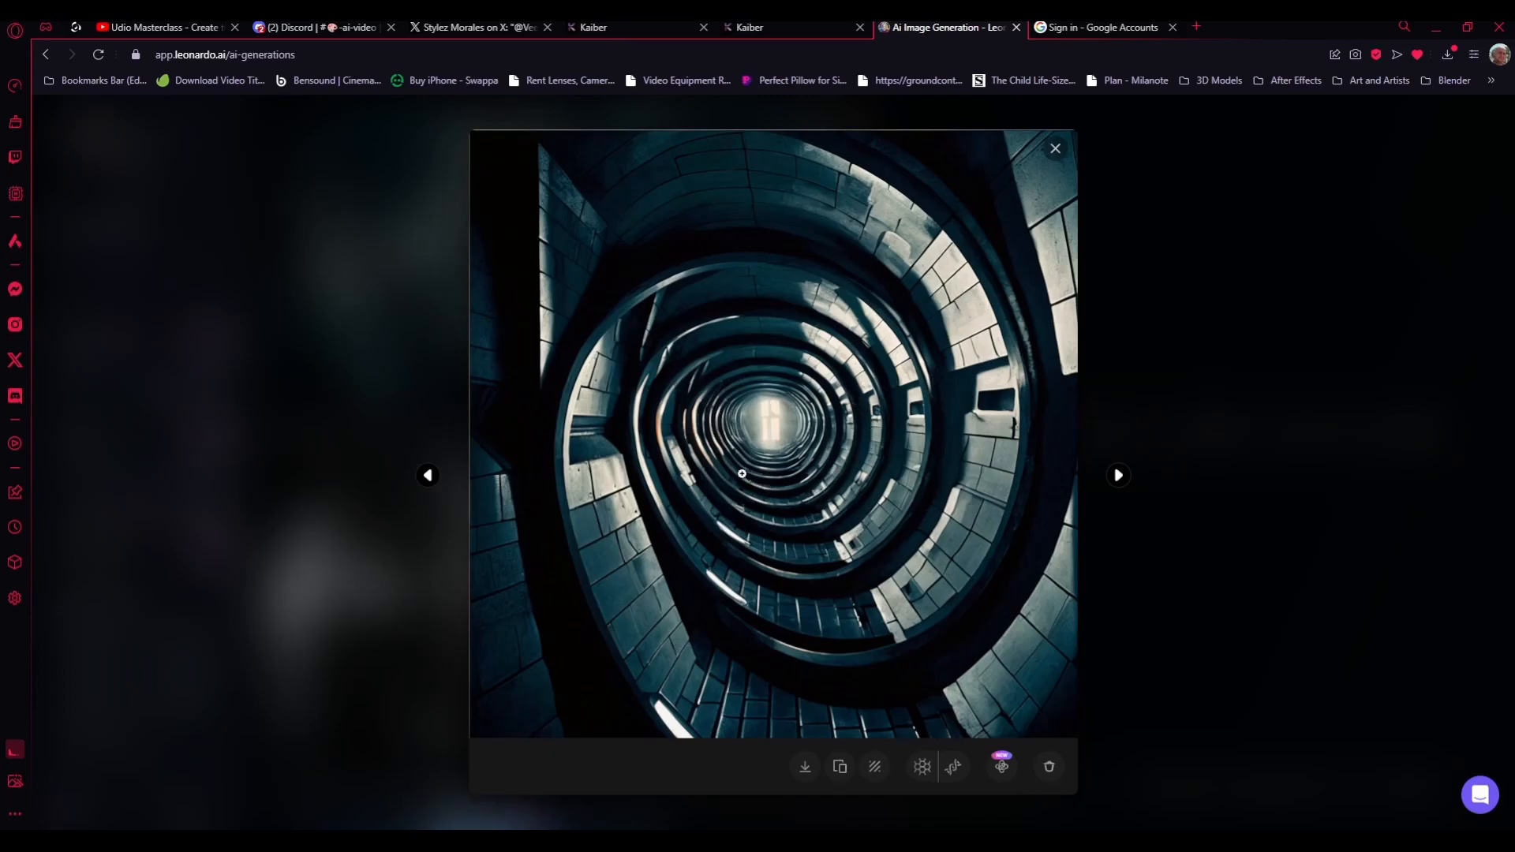
{"action": "left_click", "coordinate": [1096, 252]}
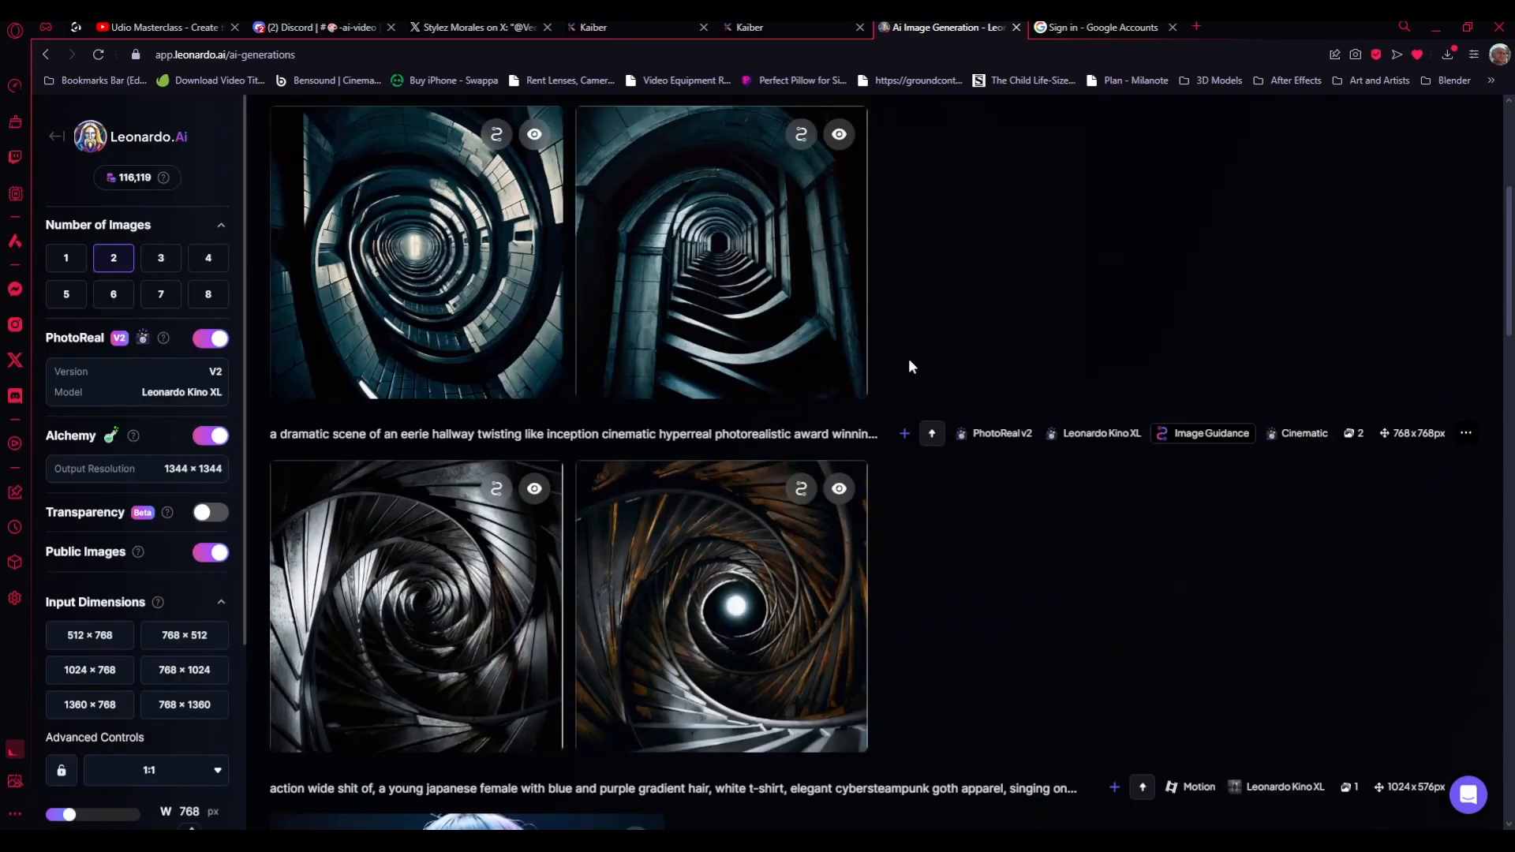
{"action": "left_click", "coordinate": [734, 332]}
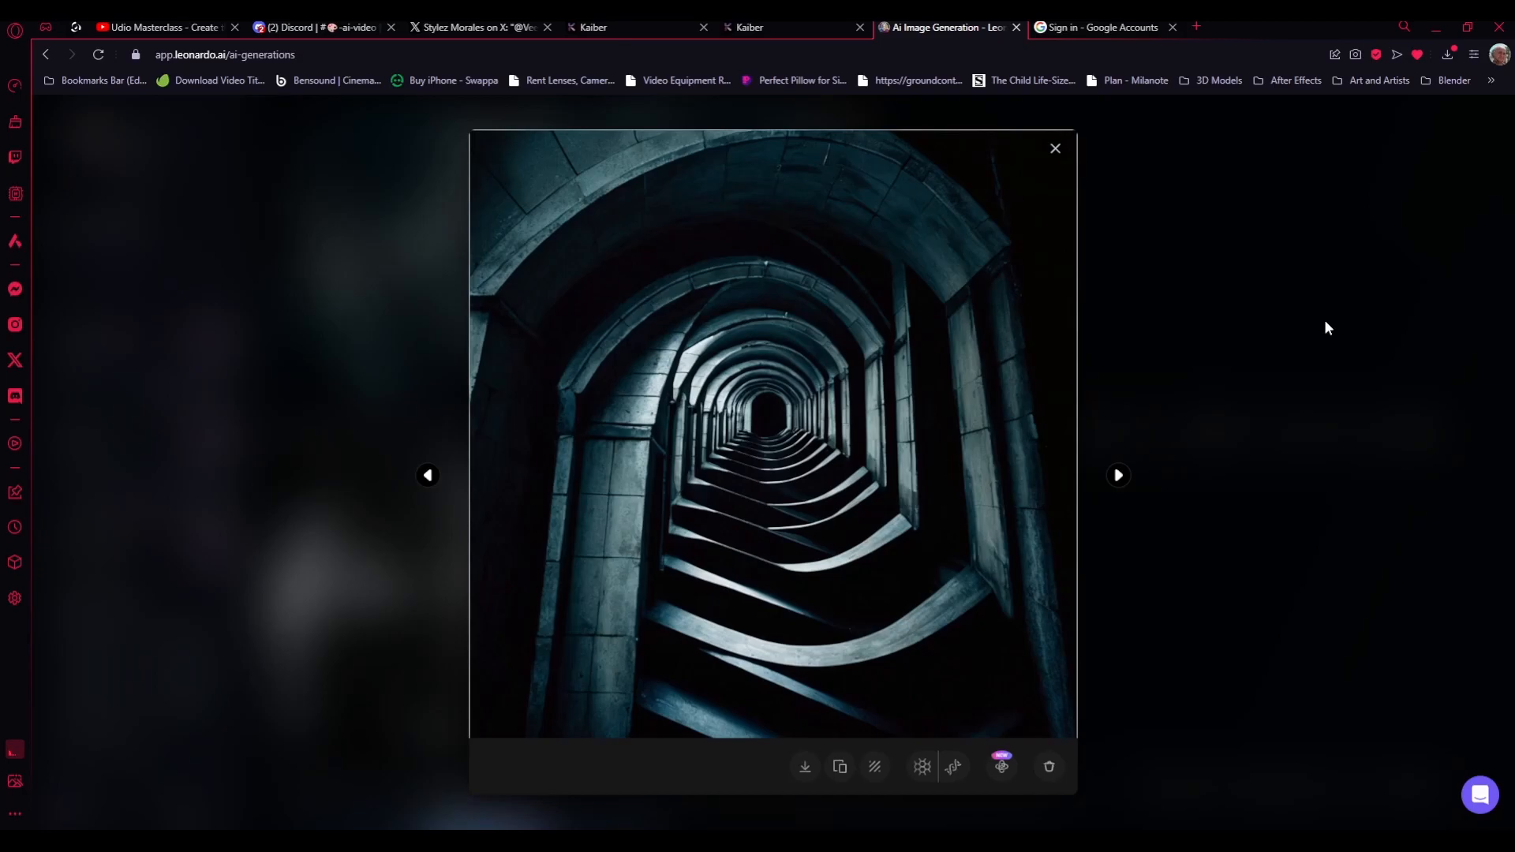
{"action": "left_click", "coordinate": [1217, 386]}
- Raise the content reference strength to High
{"action": "scroll", "coordinate": [1085, 416], "scroll_direction": "up", "scroll_amount": 3}
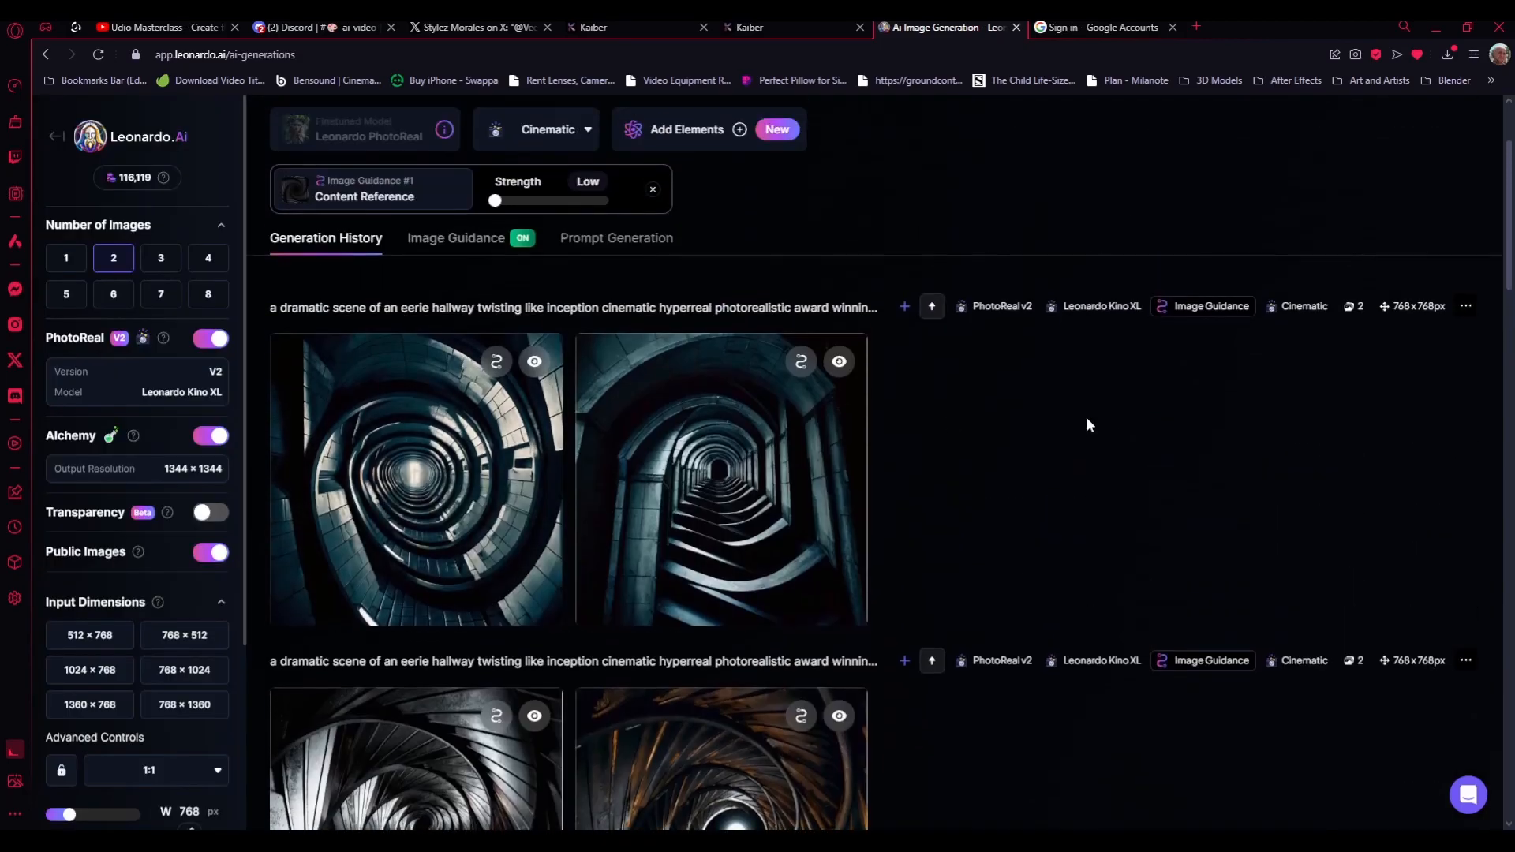
{"action": "scroll", "coordinate": [1086, 417], "scroll_direction": "up", "scroll_amount": 1}
{"action": "left_click", "coordinate": [605, 294]}
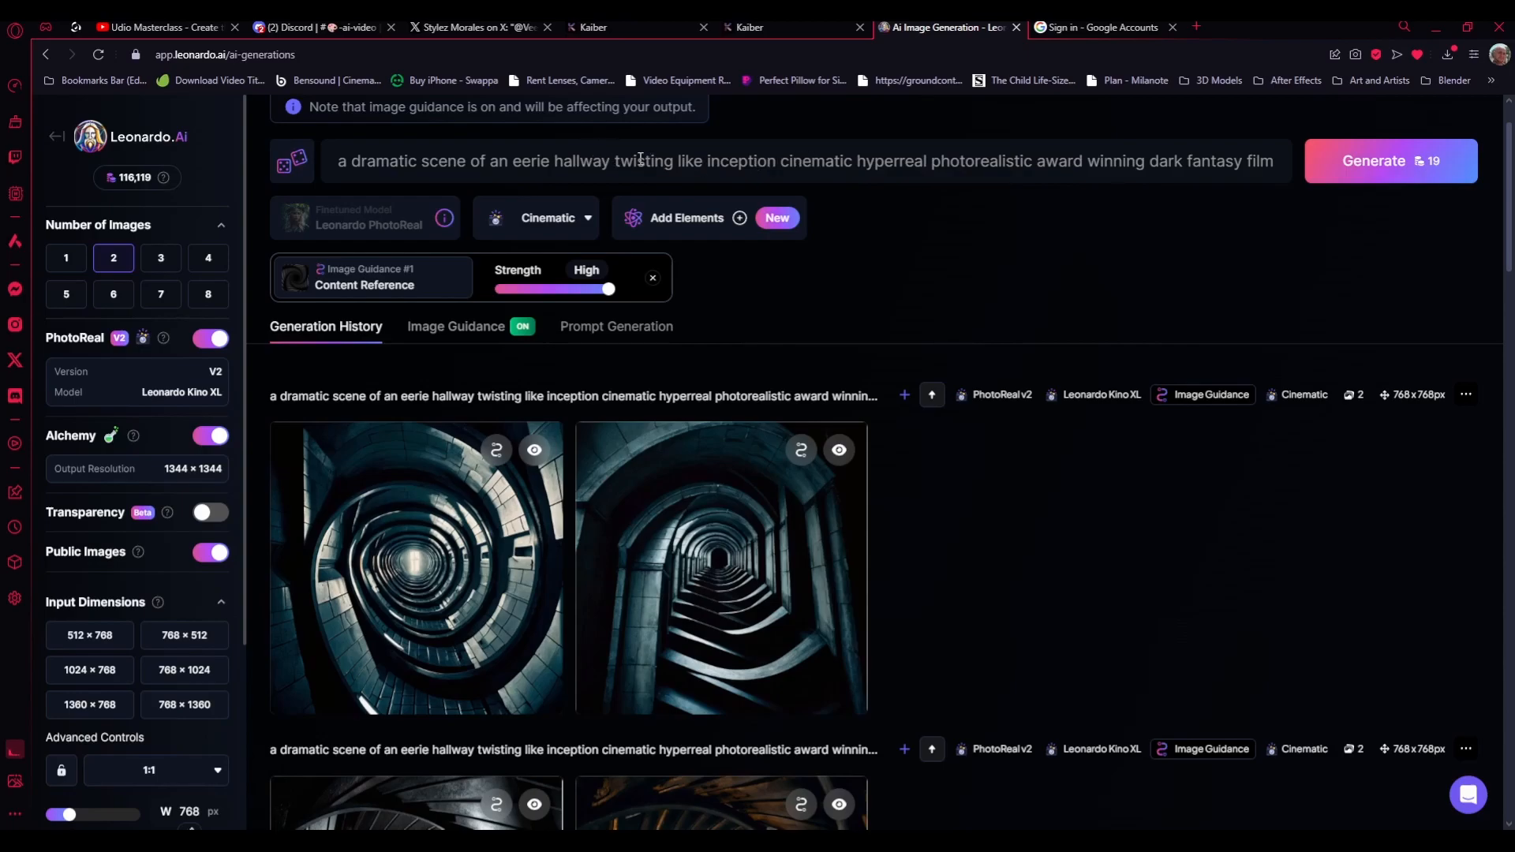
- Replace the prompt's opening through "inception" with "surreal underwater scene filled with sea life real textures ambient lighting volumetrics"
{"action": "left_click_drag", "start_coordinate": [781, 162], "coordinate": [216, 175]}
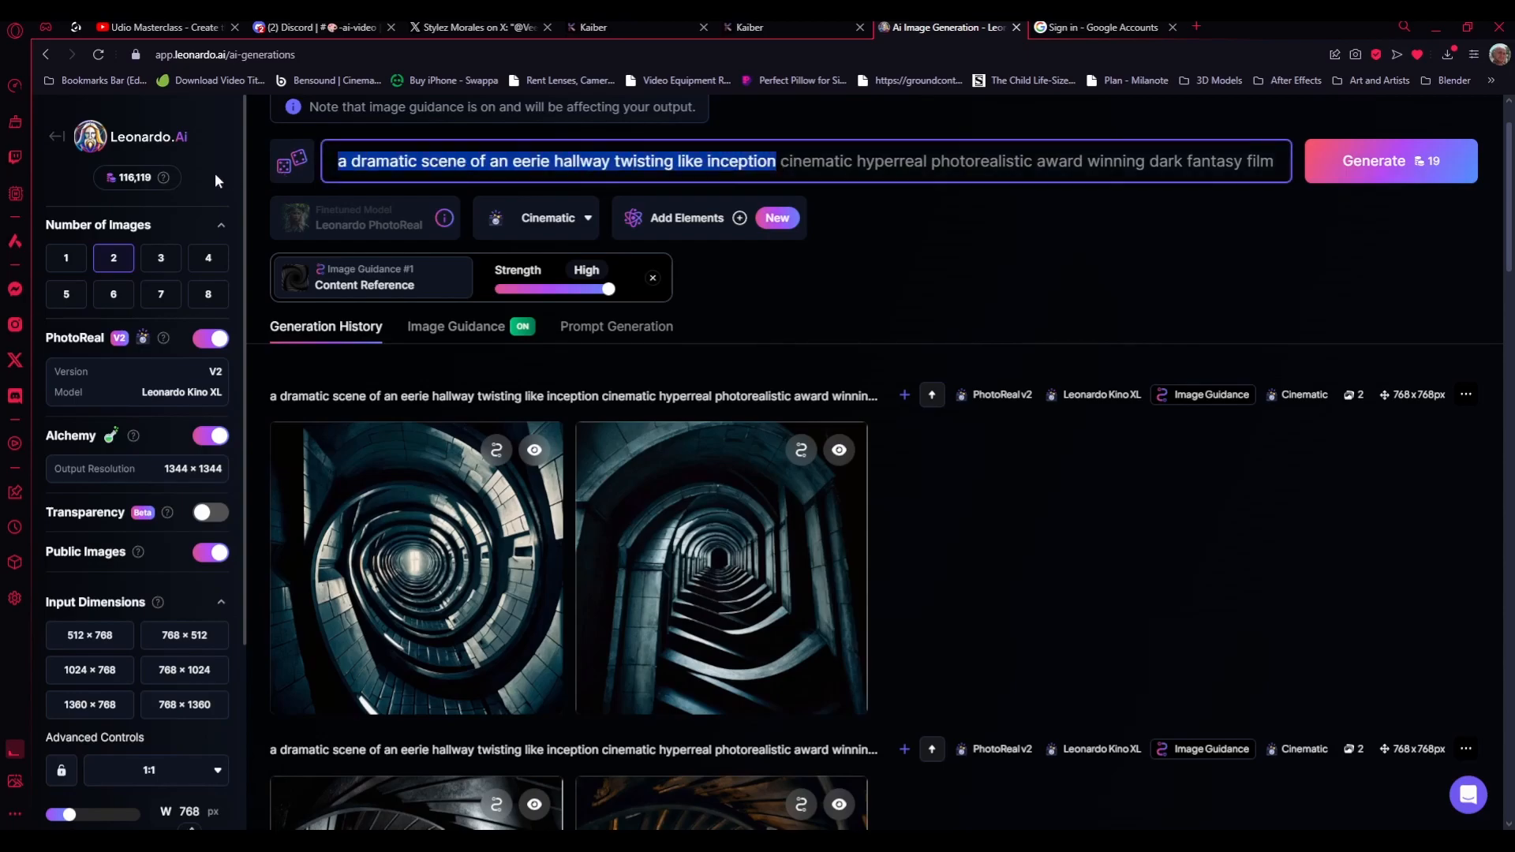
{"action": "type", "text": "surr"}
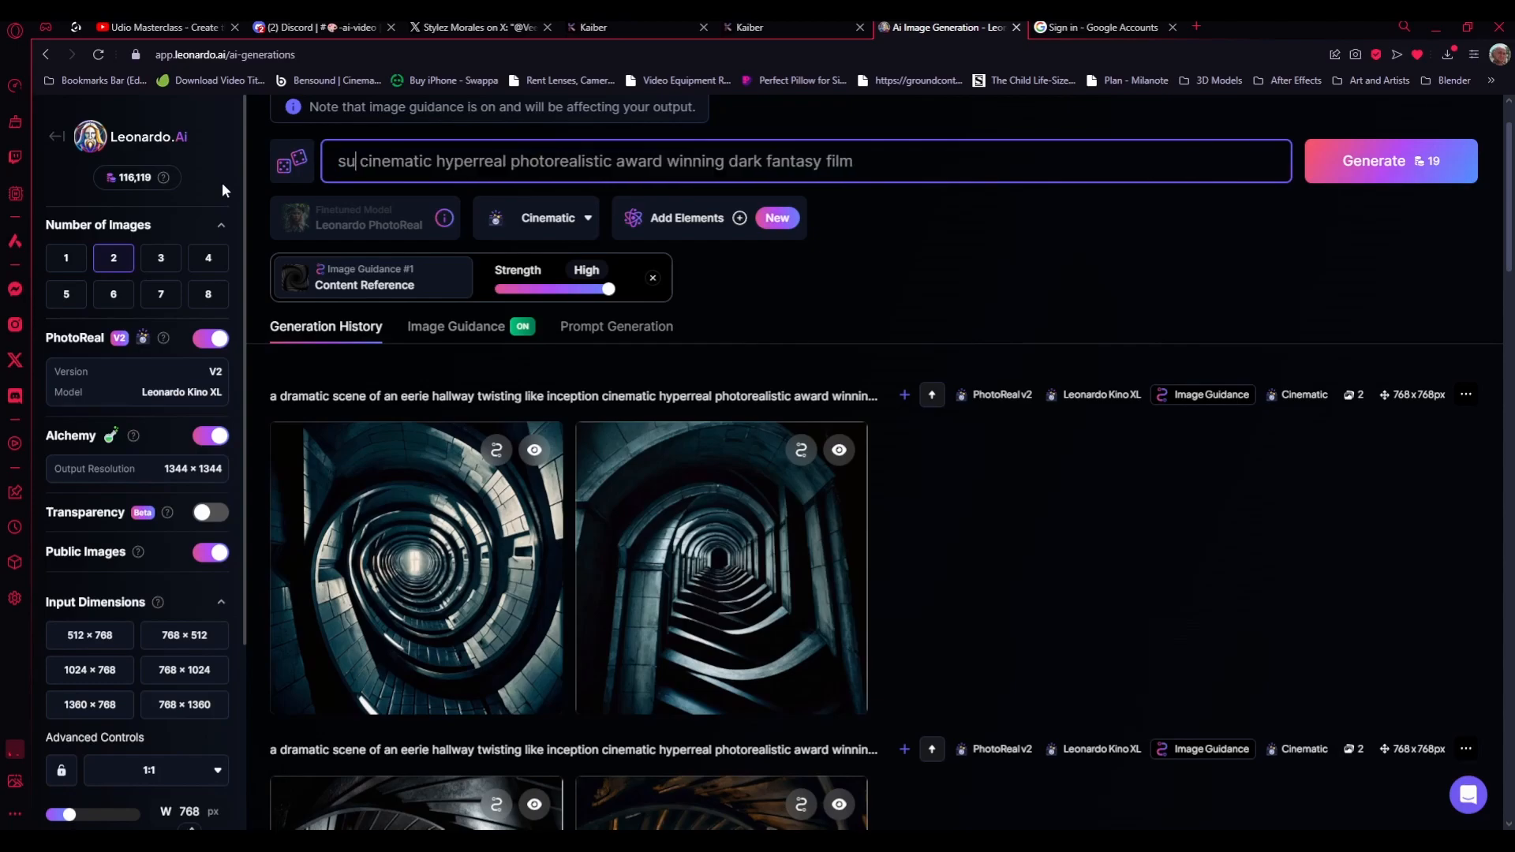
{"action": "type", "text": "eal under"}
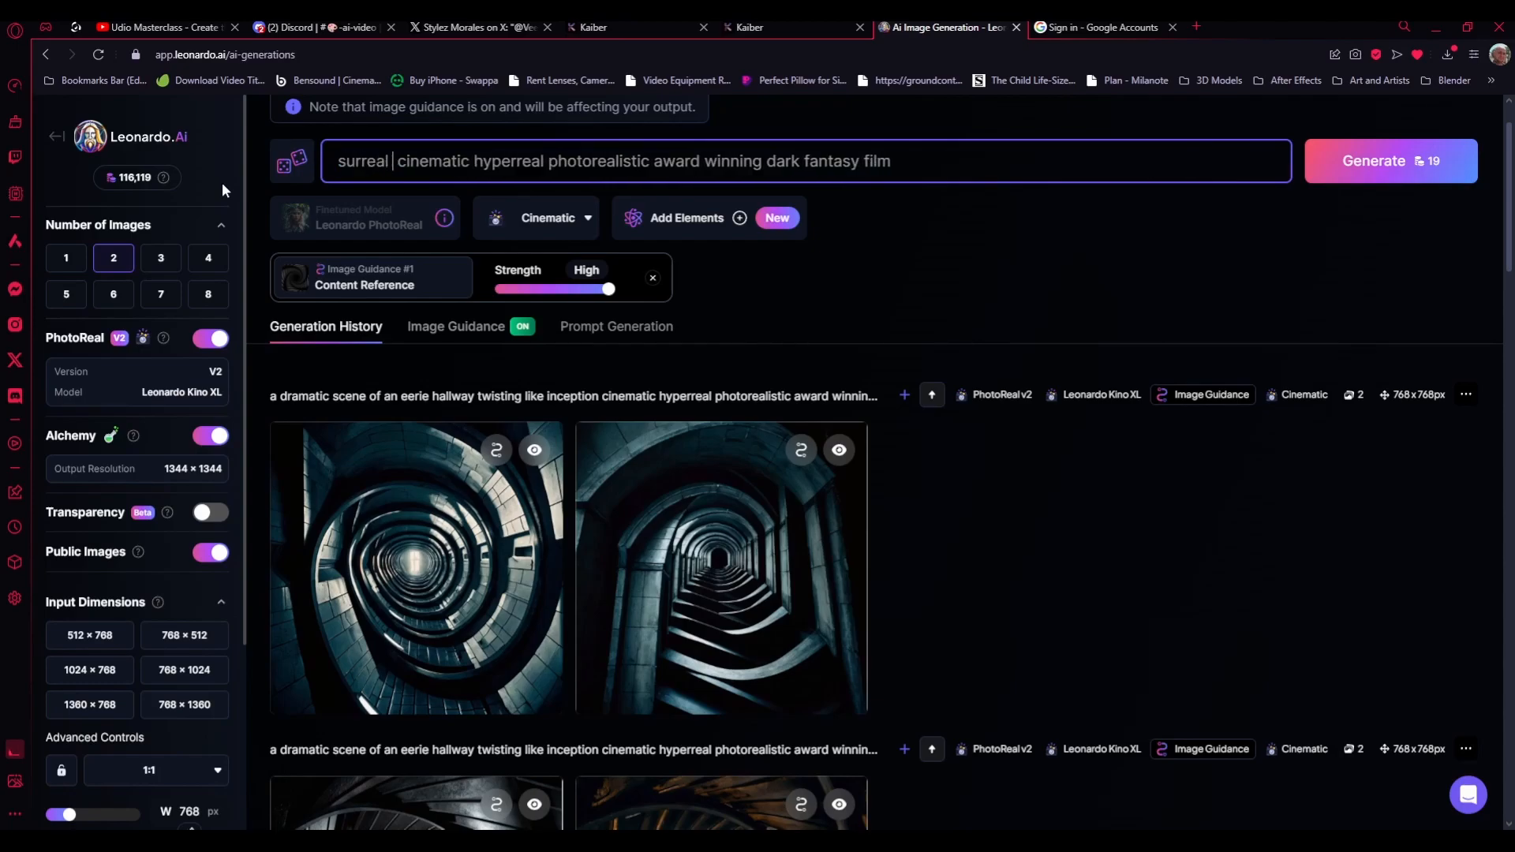
{"action": "type", "text": "water s"}
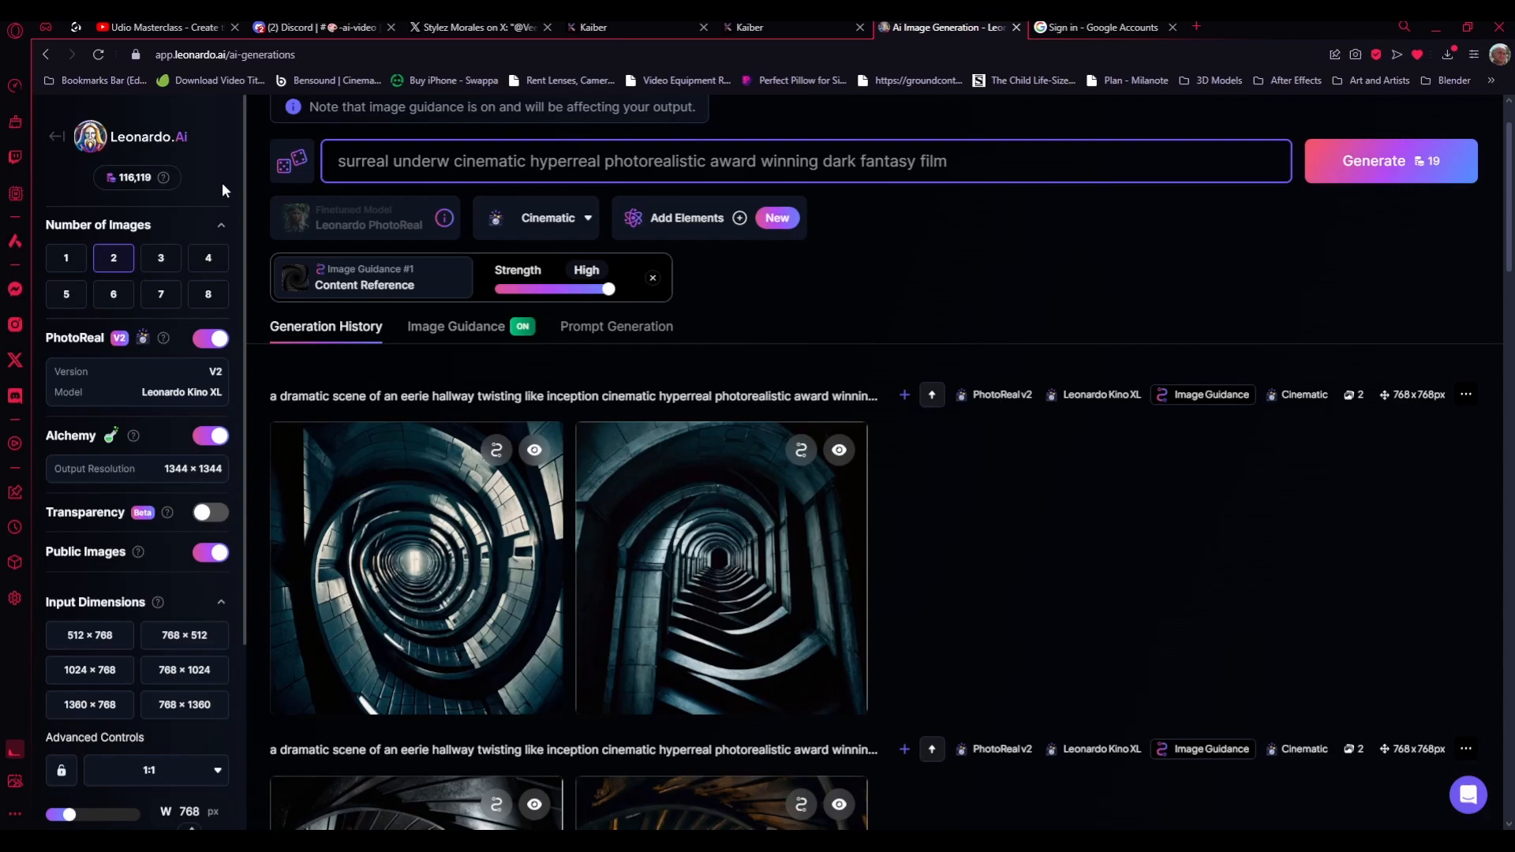
{"action": "type", "text": "cene fill"}
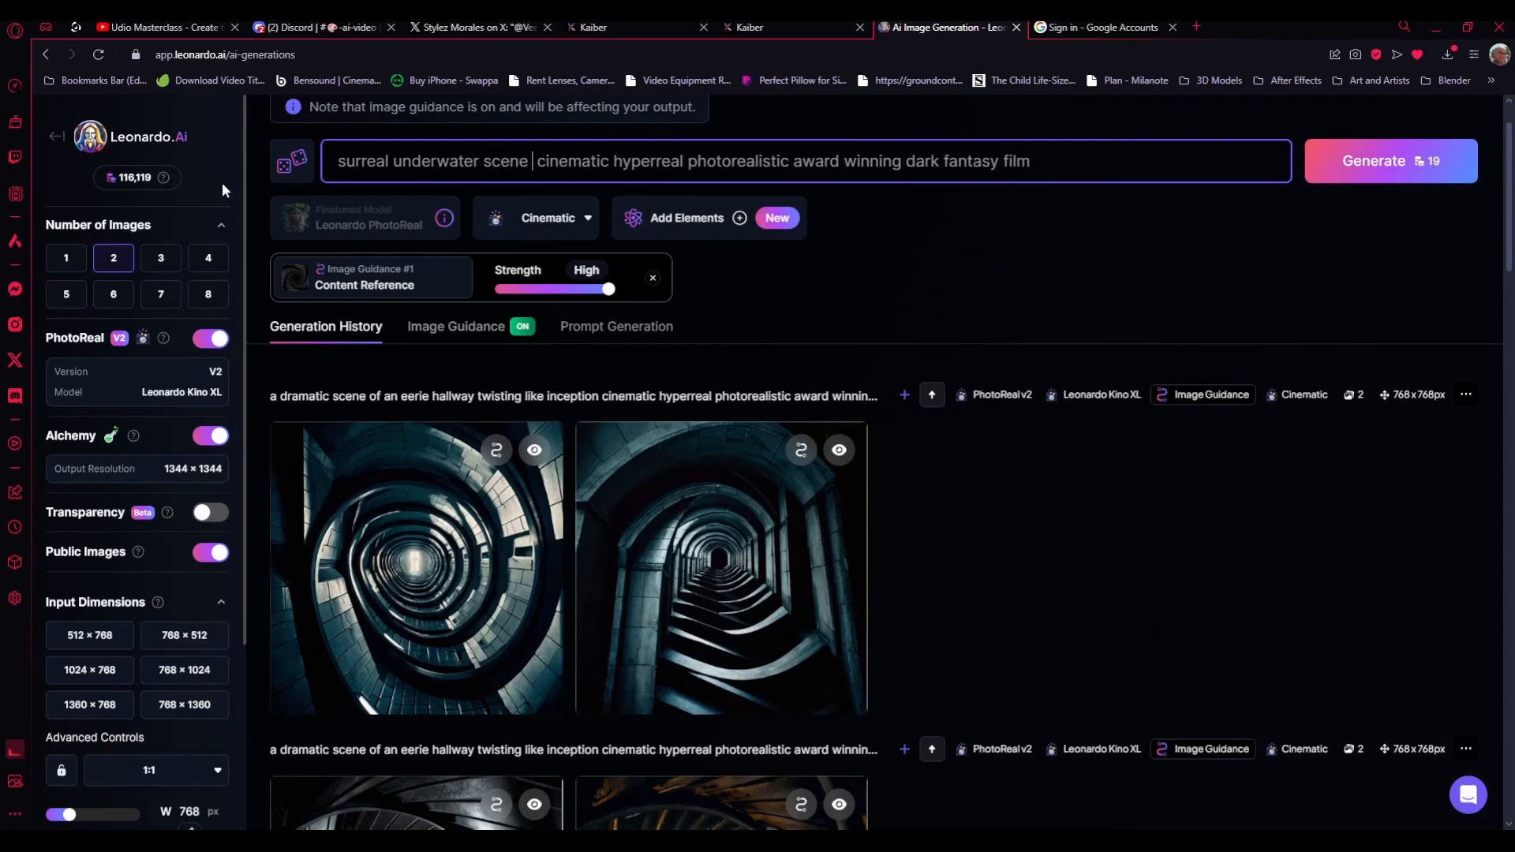
{"action": "type", "text": "ed with "}
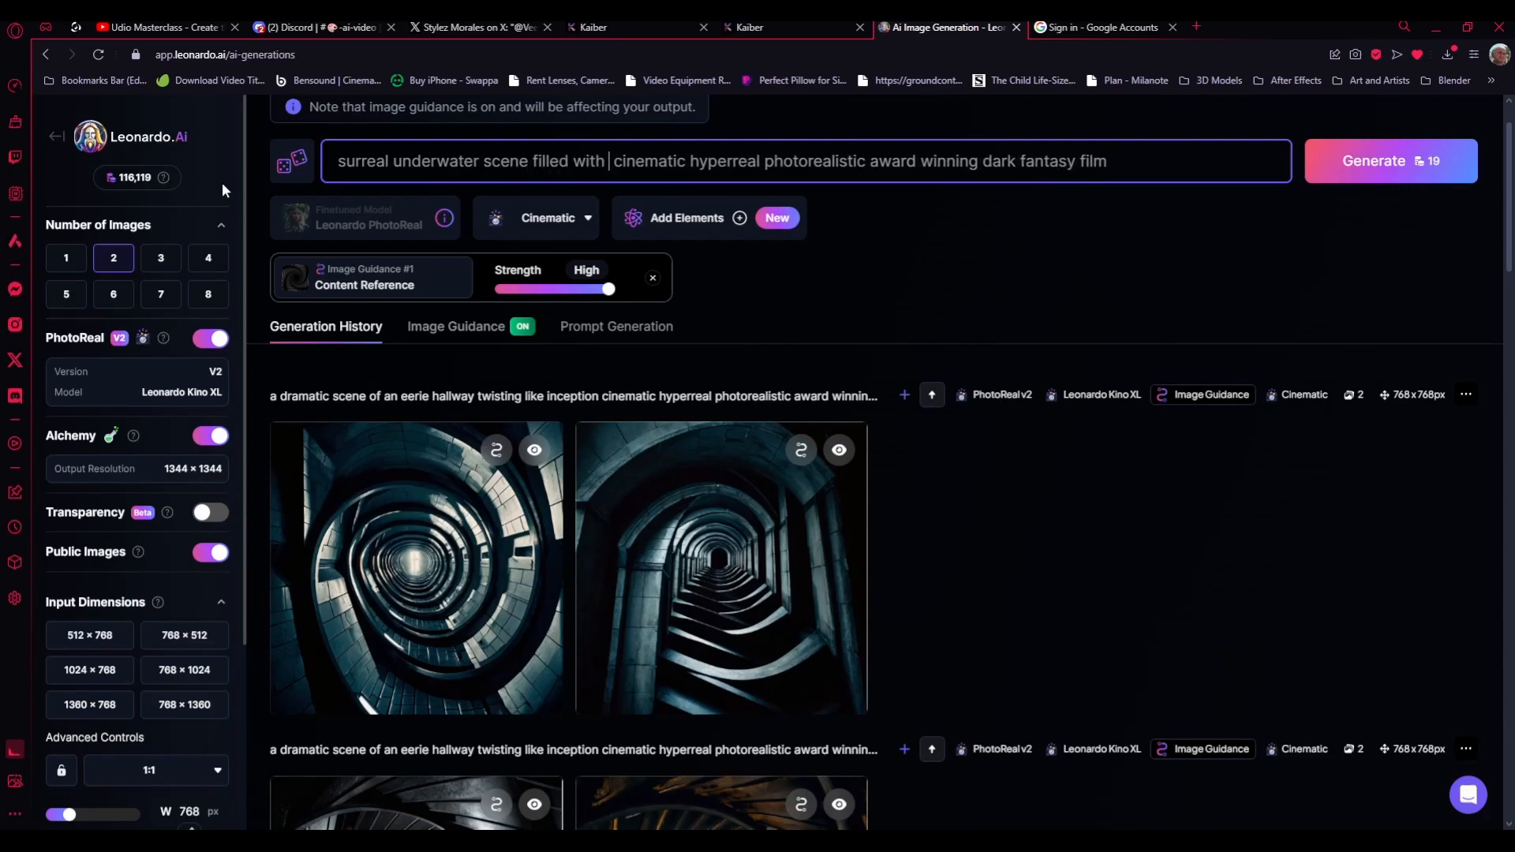
{"action": "type", "text": "sea "}
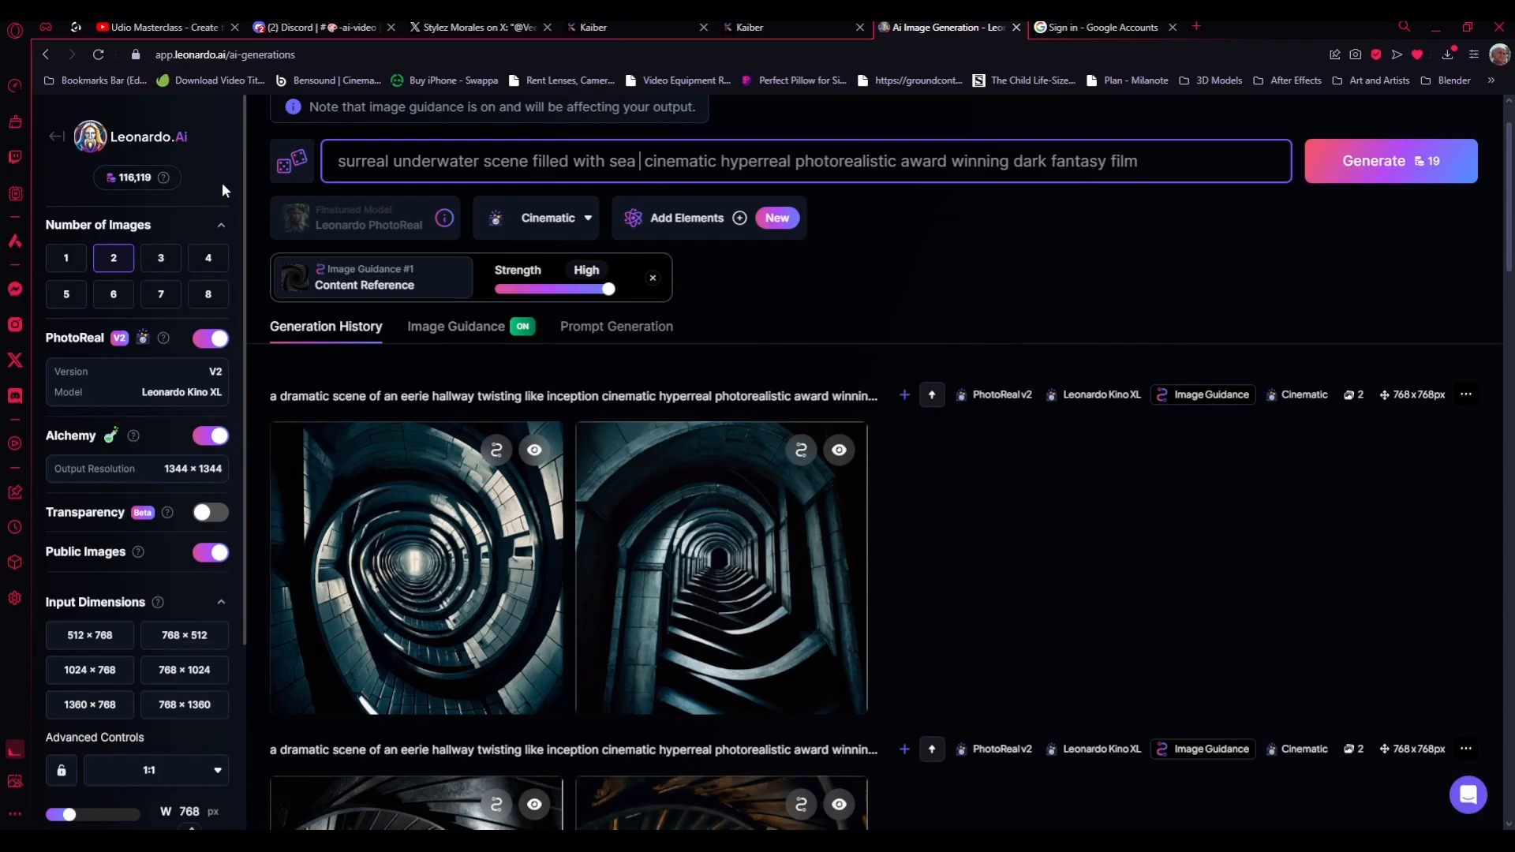
{"action": "type", "text": "life"}
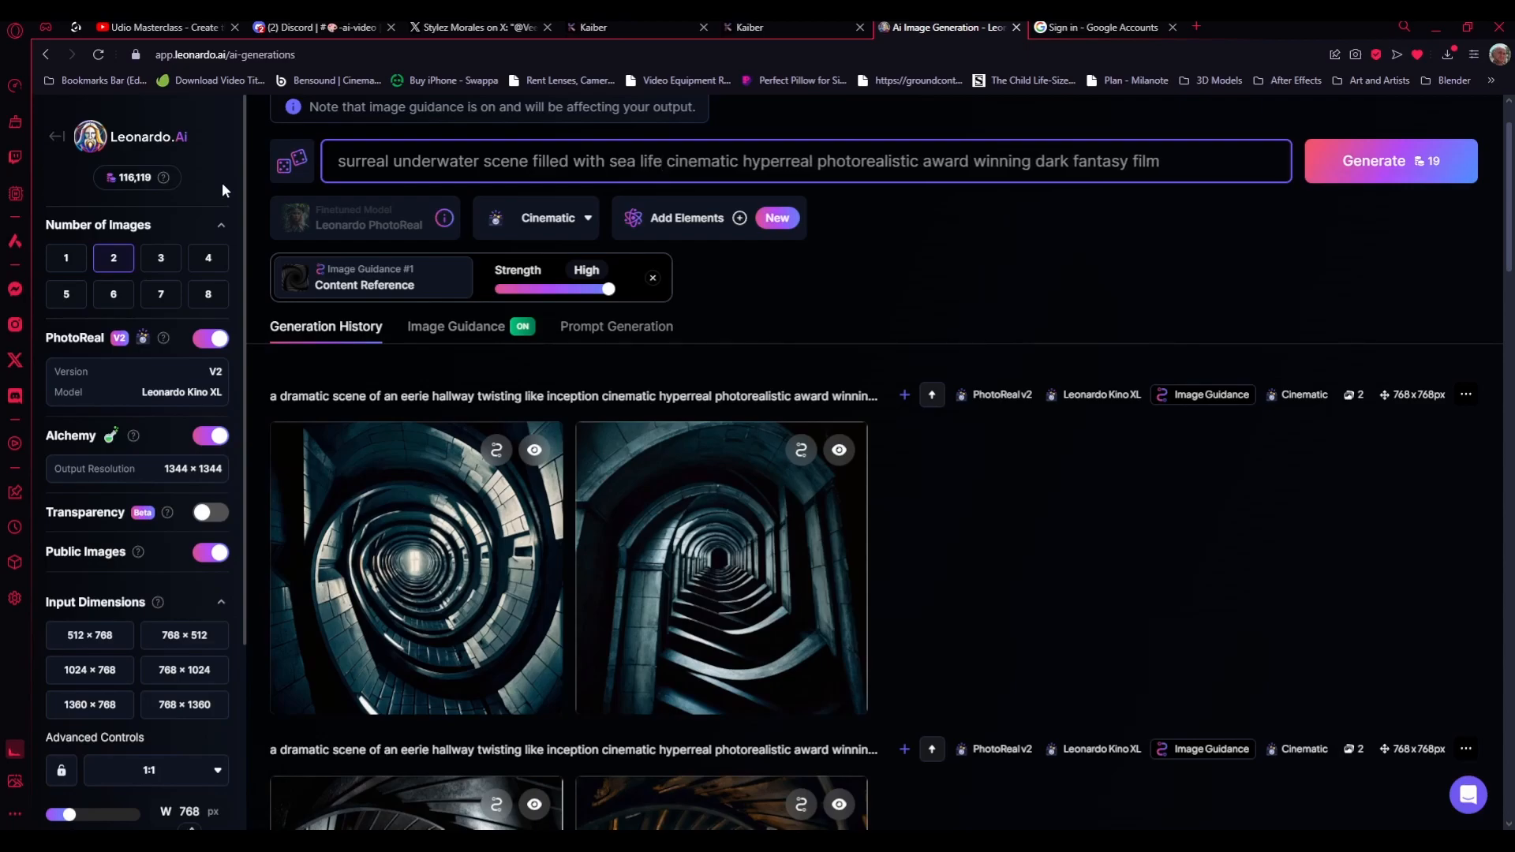
{"action": "type", "text": " resa"}
{"action": "key", "text": "BackSpace"}
{"action": "key", "text": "BackSpace"}
{"action": "type", "text": "al textures"}
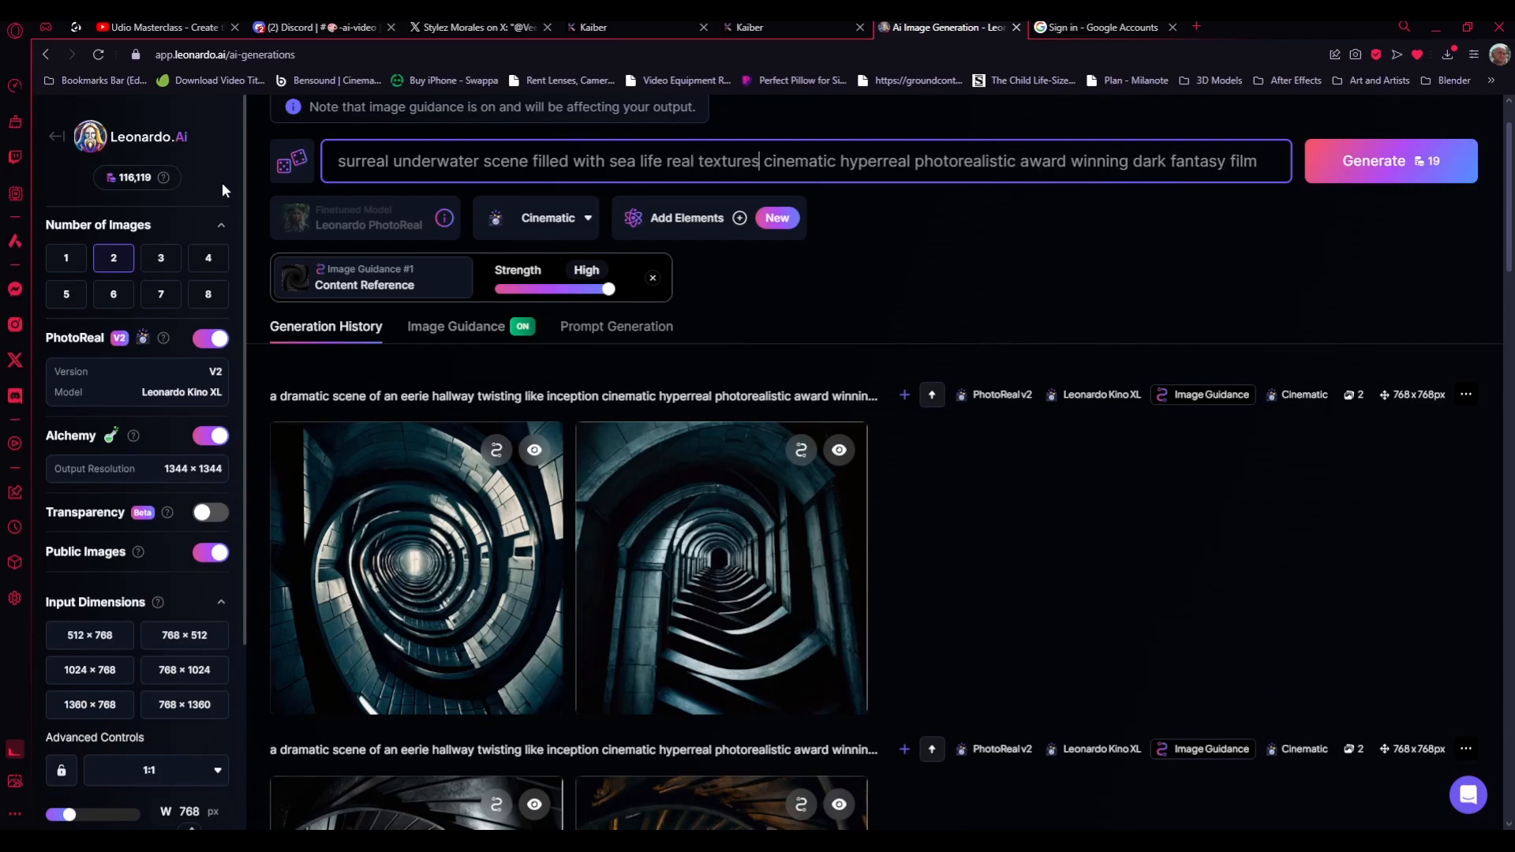
{"action": "type", "text": " ambient"}
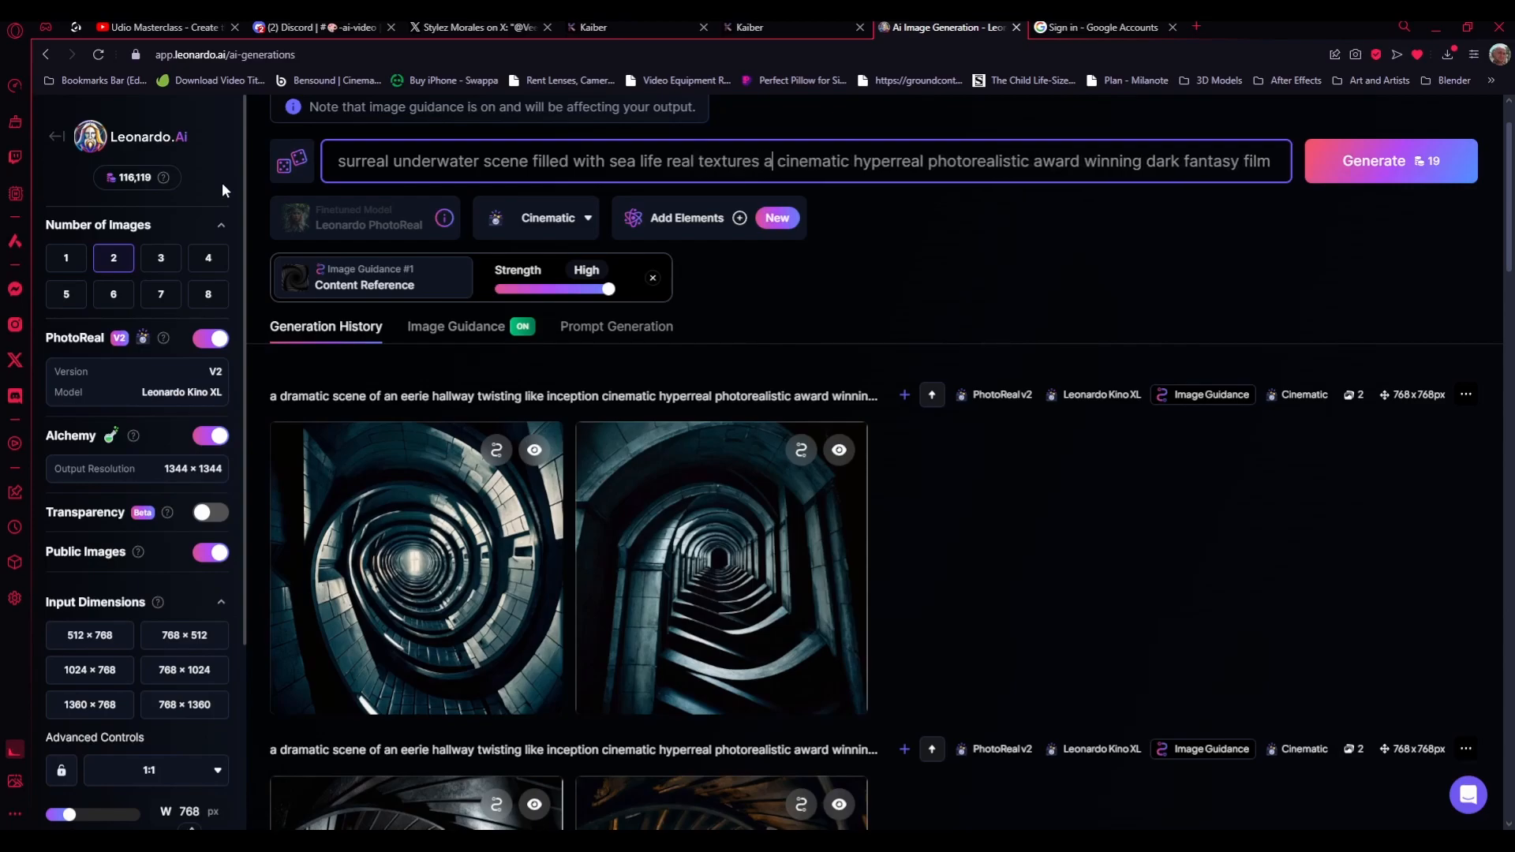
{"action": "type", "text": " lighting vi"}
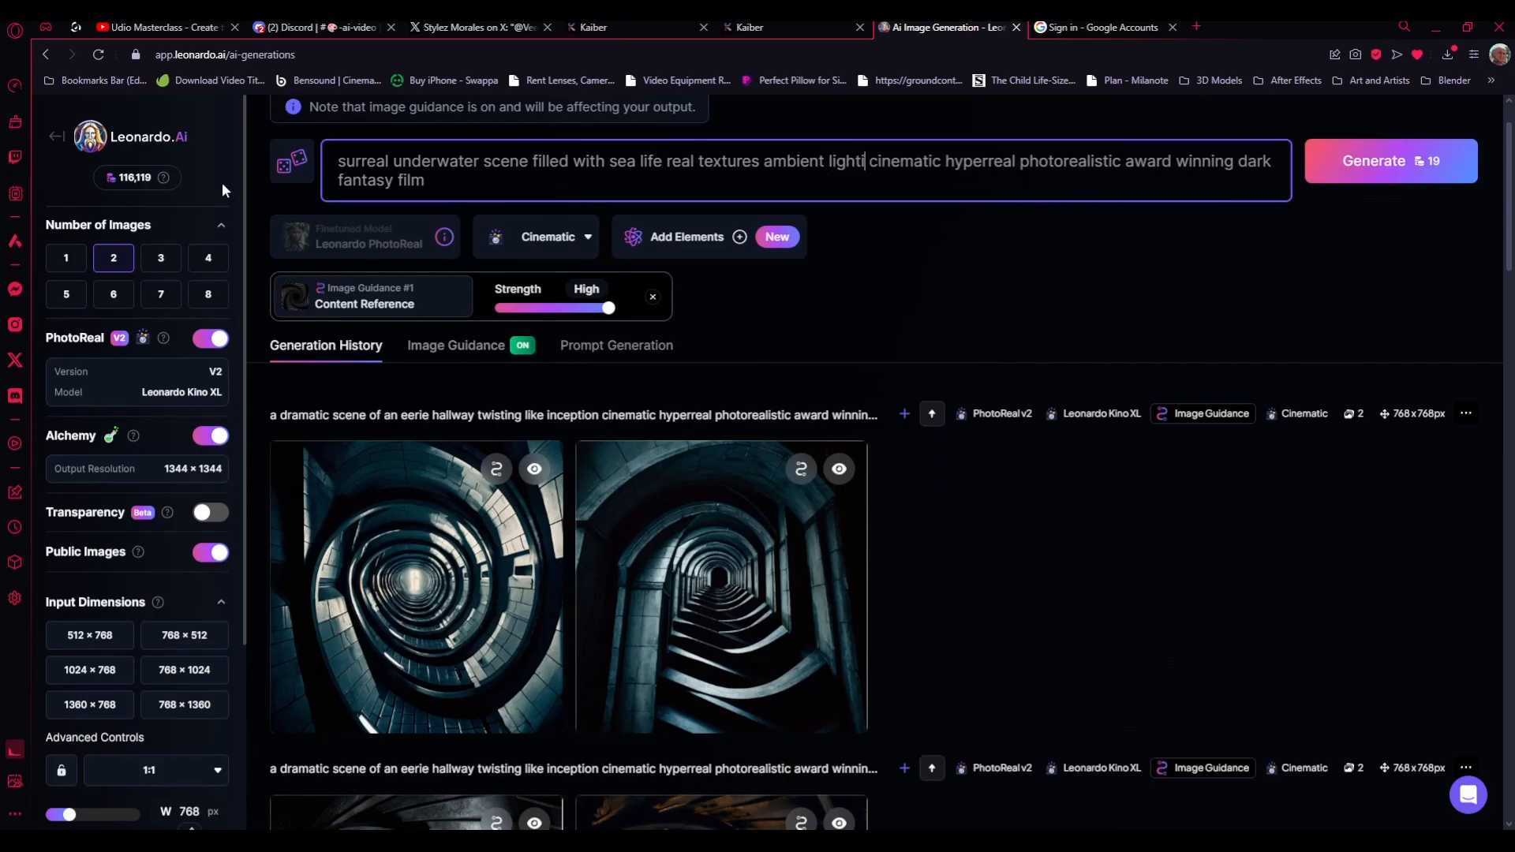
{"action": "key", "text": "BackSpace"}
{"action": "type", "text": "olumet"}
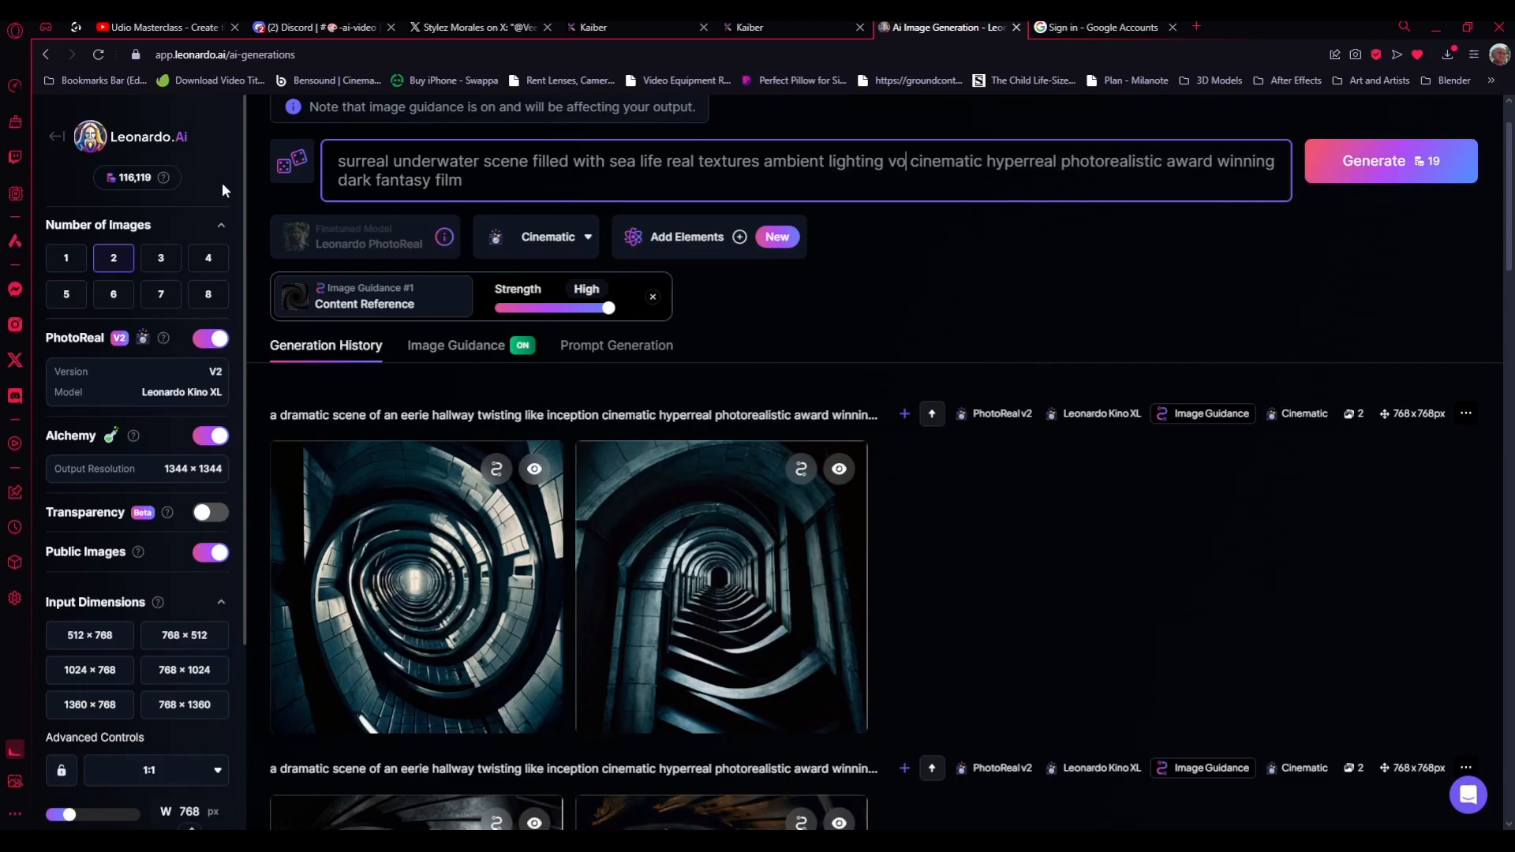
{"action": "type", "text": "rics"}
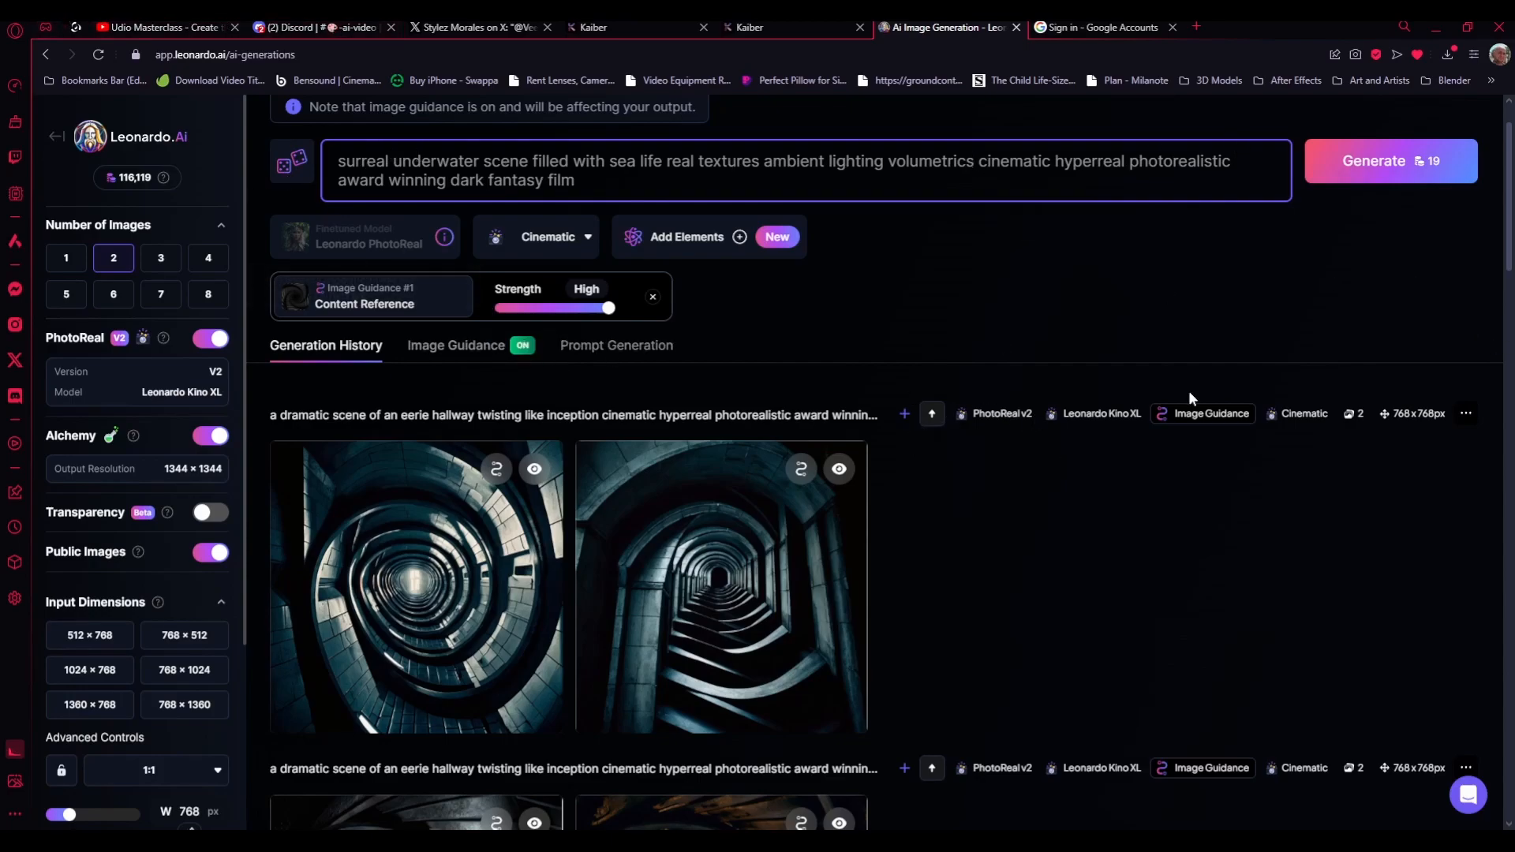
- Generate two images from the underwater prompt with the High-strength content reference
{"action": "scroll", "coordinate": [1114, 603], "scroll_direction": "down", "scroll_amount": 3}
{"action": "scroll", "coordinate": [1149, 624], "scroll_direction": "up", "scroll_amount": 4}
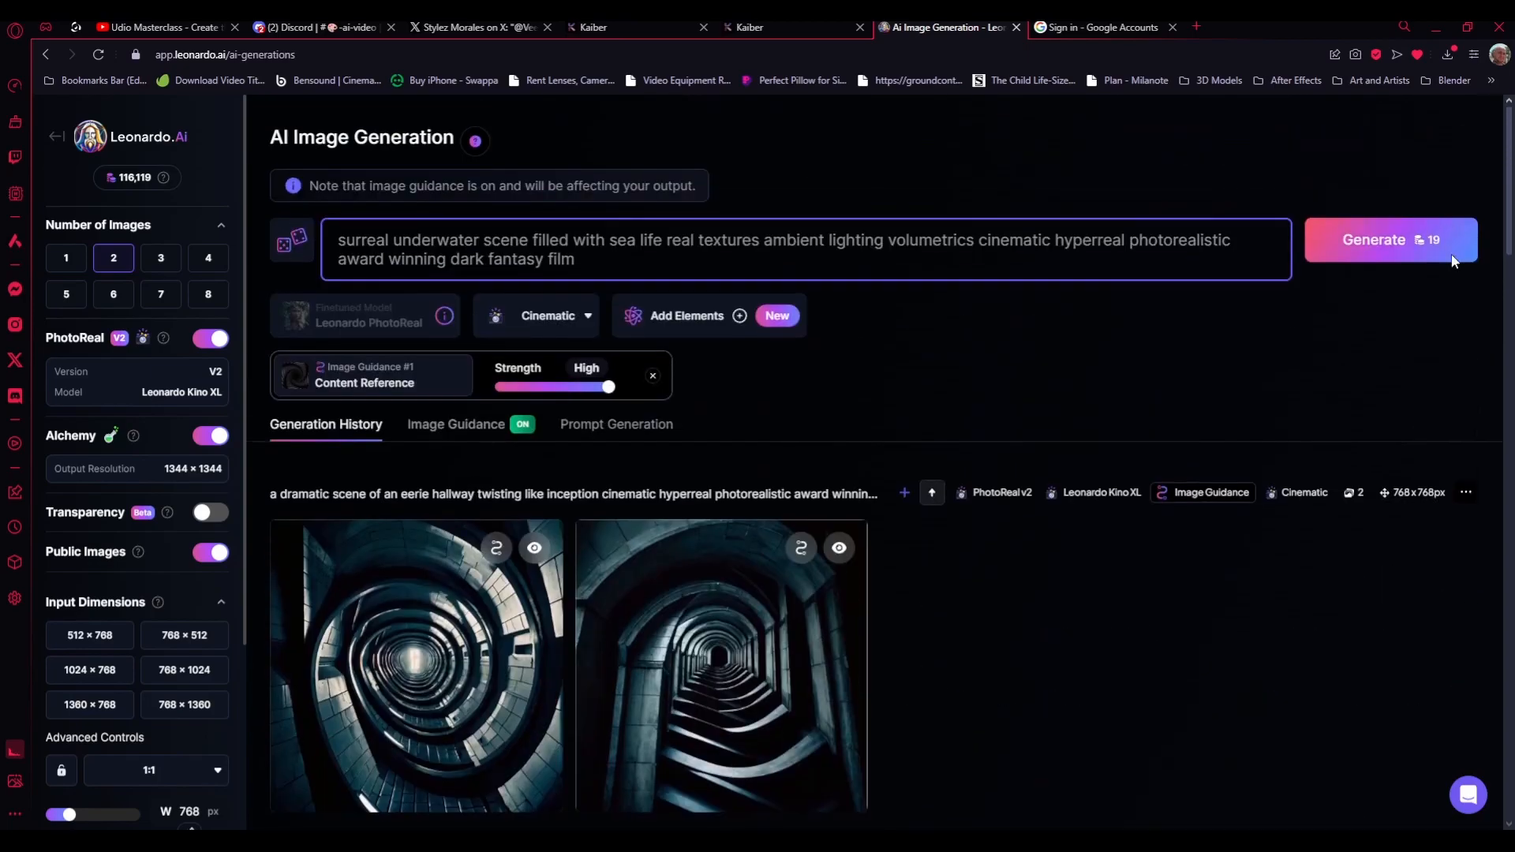
{"action": "left_click", "coordinate": [1411, 246]}
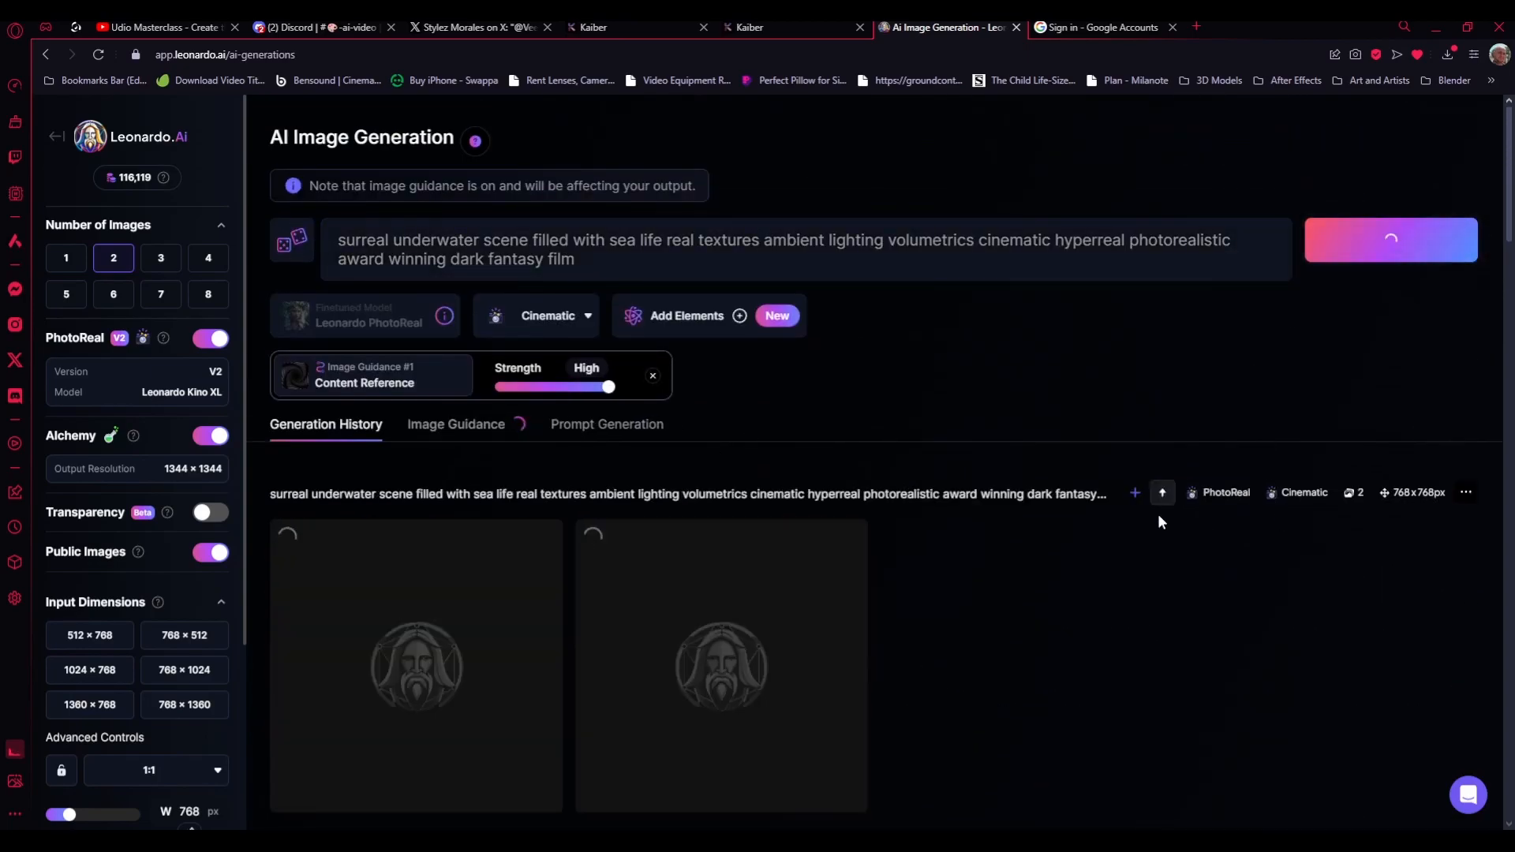
{"action": "scroll", "coordinate": [1119, 462], "scroll_direction": "down", "scroll_amount": 1}
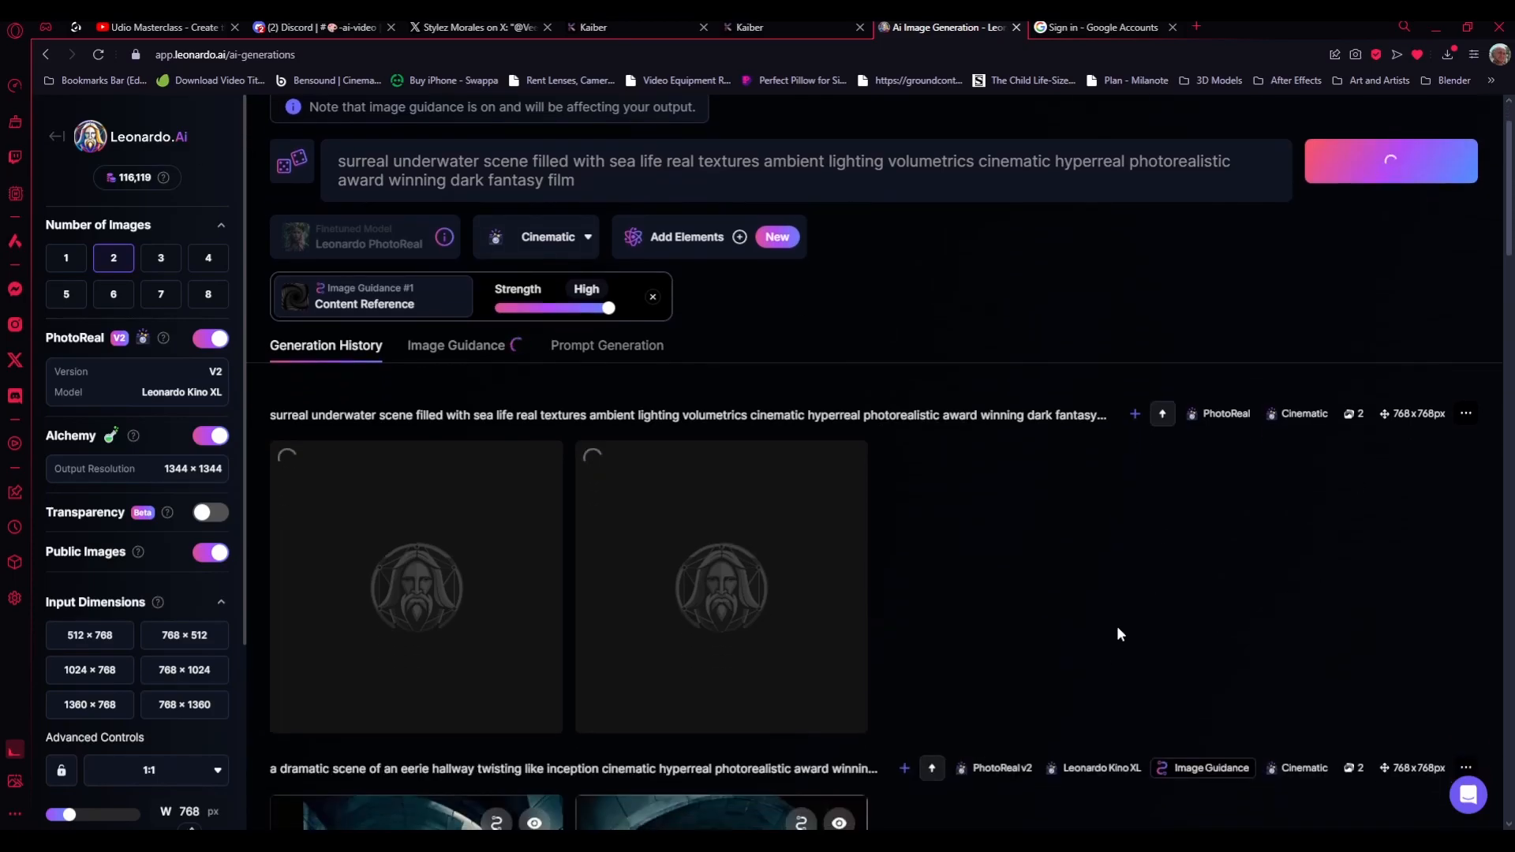
{"action": "scroll", "coordinate": [1116, 626], "scroll_direction": "down", "scroll_amount": 1}
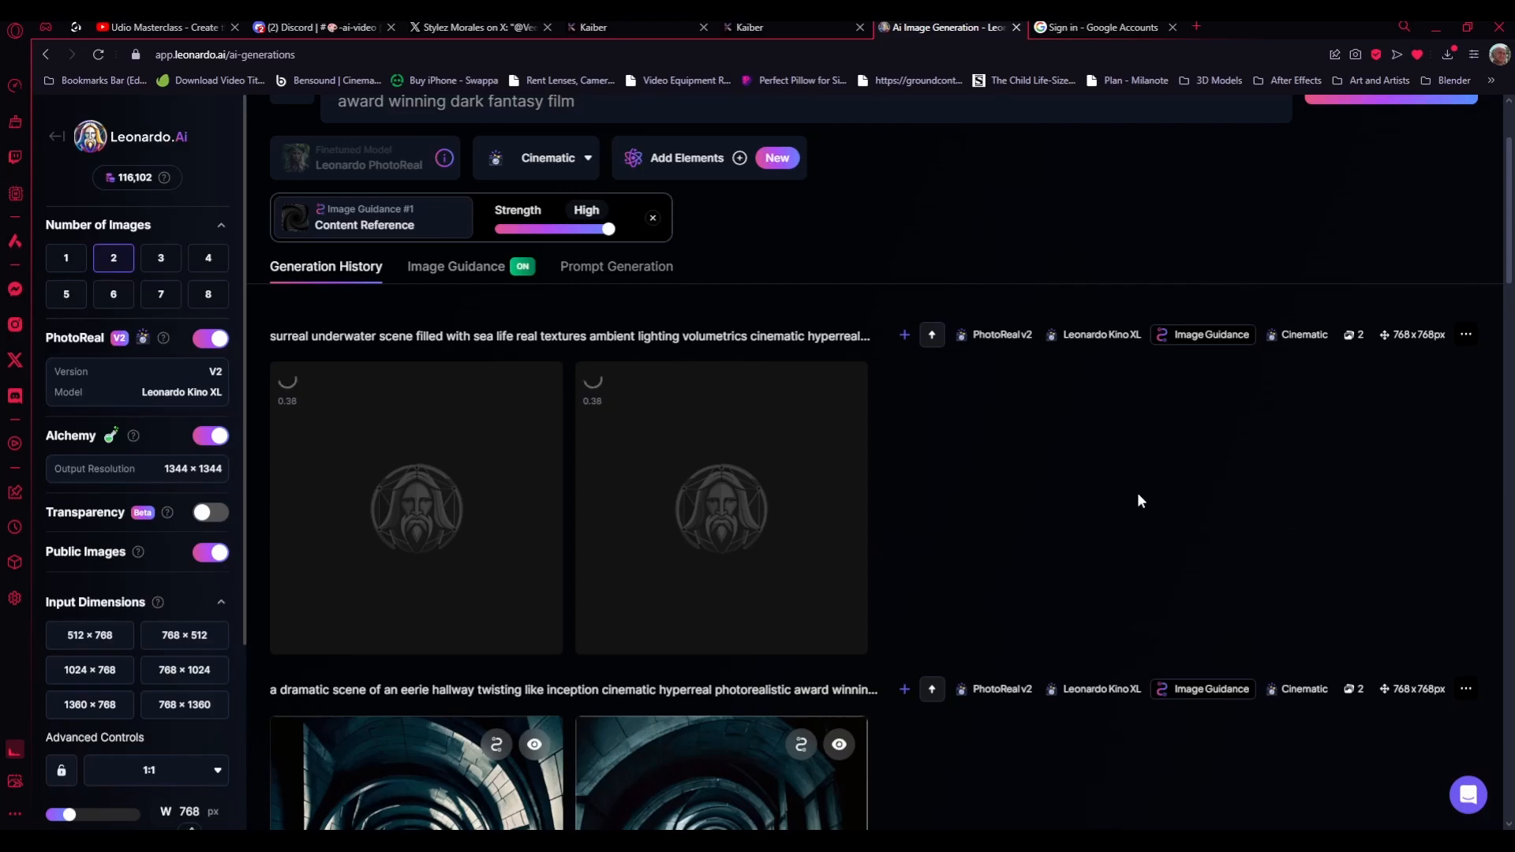
- Switch to Kaiber, dismiss its error notice and check the Scene 6 preview page before returning to Leonardo.Ai
{"action": "left_click", "coordinate": [784, 26]}
{"action": "scroll", "coordinate": [851, 294], "scroll_direction": "down", "scroll_amount": 2}
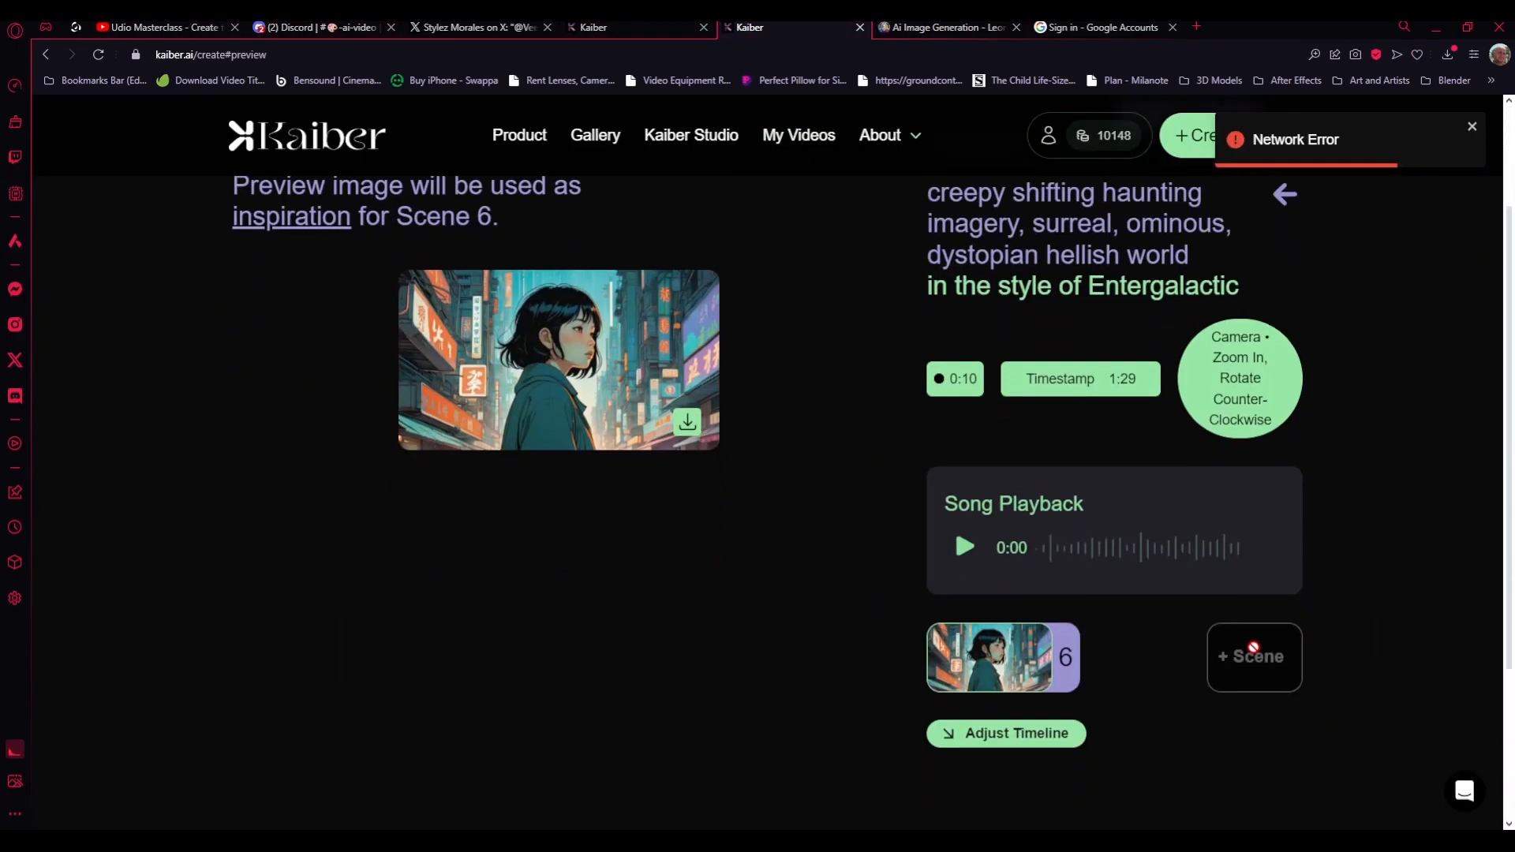
{"action": "left_click", "coordinate": [1472, 126]}
{"action": "scroll", "coordinate": [1234, 589], "scroll_direction": "down", "scroll_amount": 3}
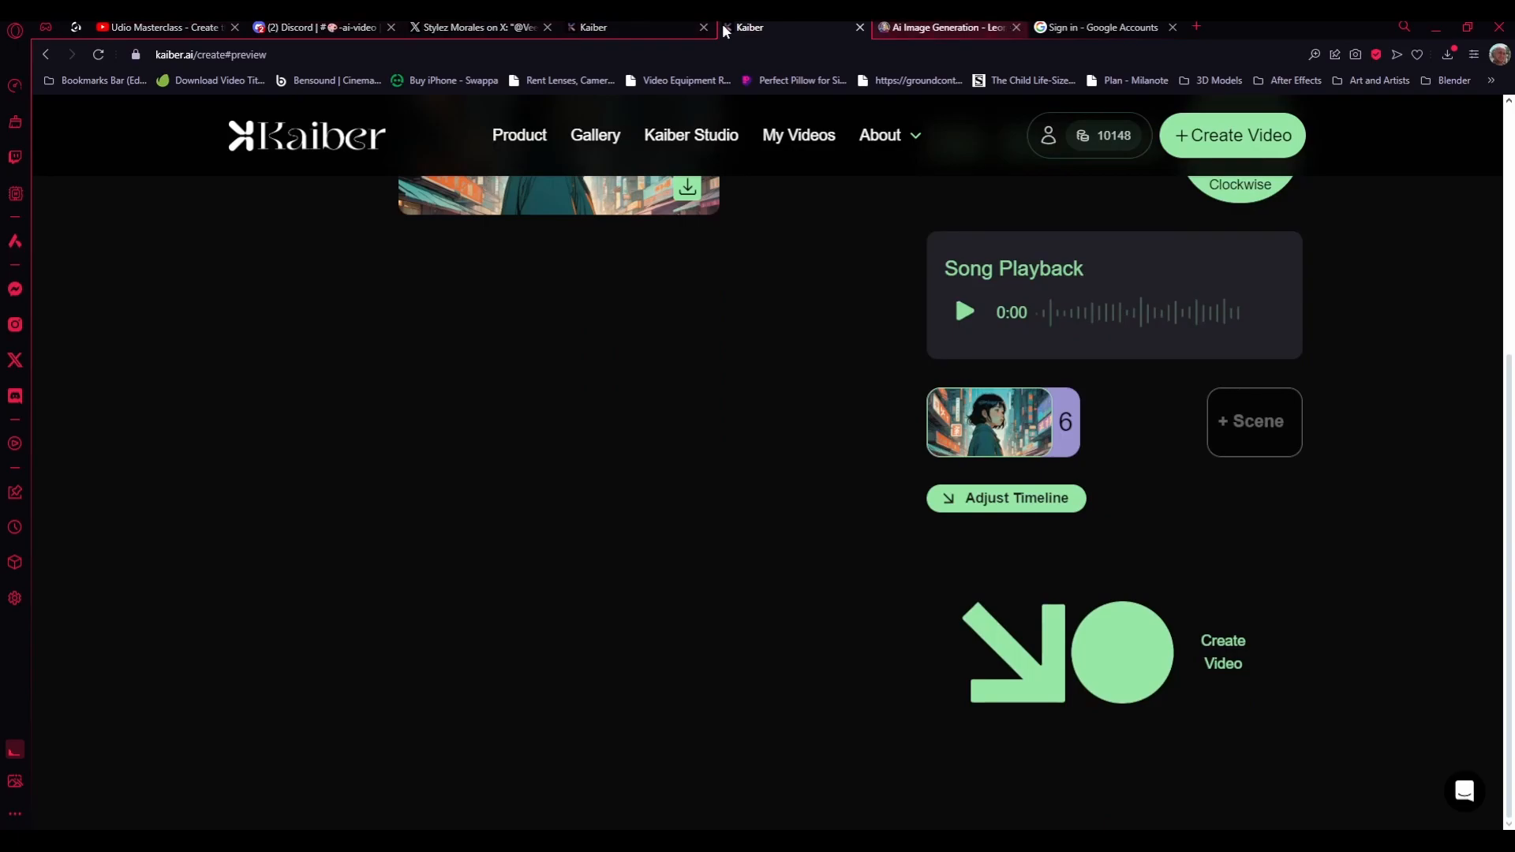
{"action": "left_click", "coordinate": [943, 27]}
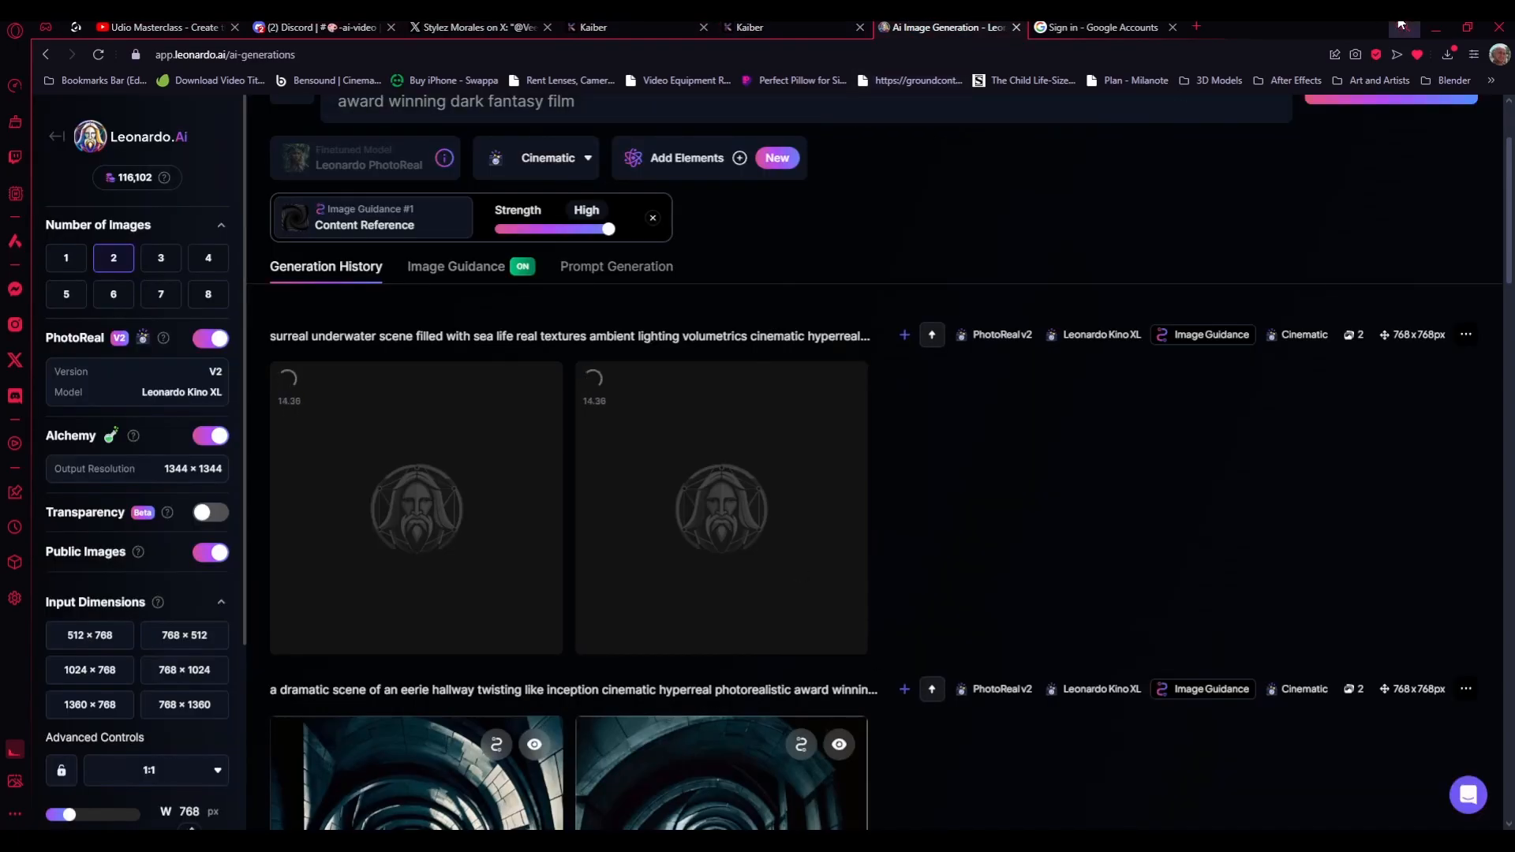
- Complete the pending Google sign-in for XSplit and return to Leonardo.Ai
{"action": "left_click", "coordinate": [1103, 27]}
{"action": "left_click", "coordinate": [1067, 552]}
{"action": "left_click", "coordinate": [971, 29]}
- Switch to X and read through the open post and its replies
{"action": "left_click", "coordinate": [441, 29]}
{"action": "scroll", "coordinate": [338, 714], "scroll_direction": "down", "scroll_amount": 5}
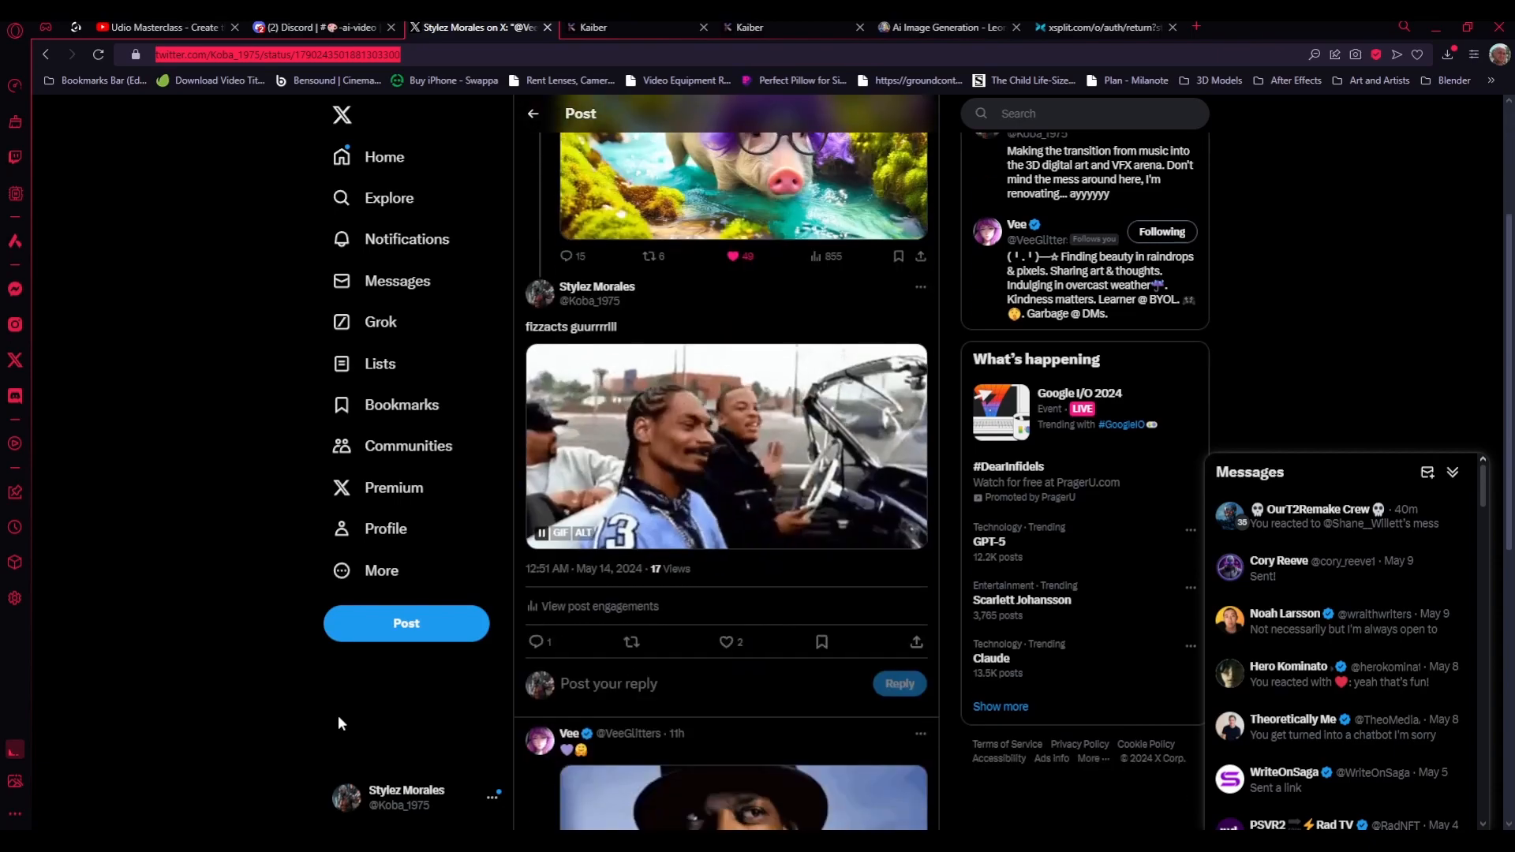
- Skim the remaining replies under the open X post and return to Leonardo.Ai
{"action": "scroll", "coordinate": [343, 717], "scroll_direction": "down", "scroll_amount": 4}
{"action": "scroll", "coordinate": [392, 588], "scroll_direction": "up", "scroll_amount": 7}
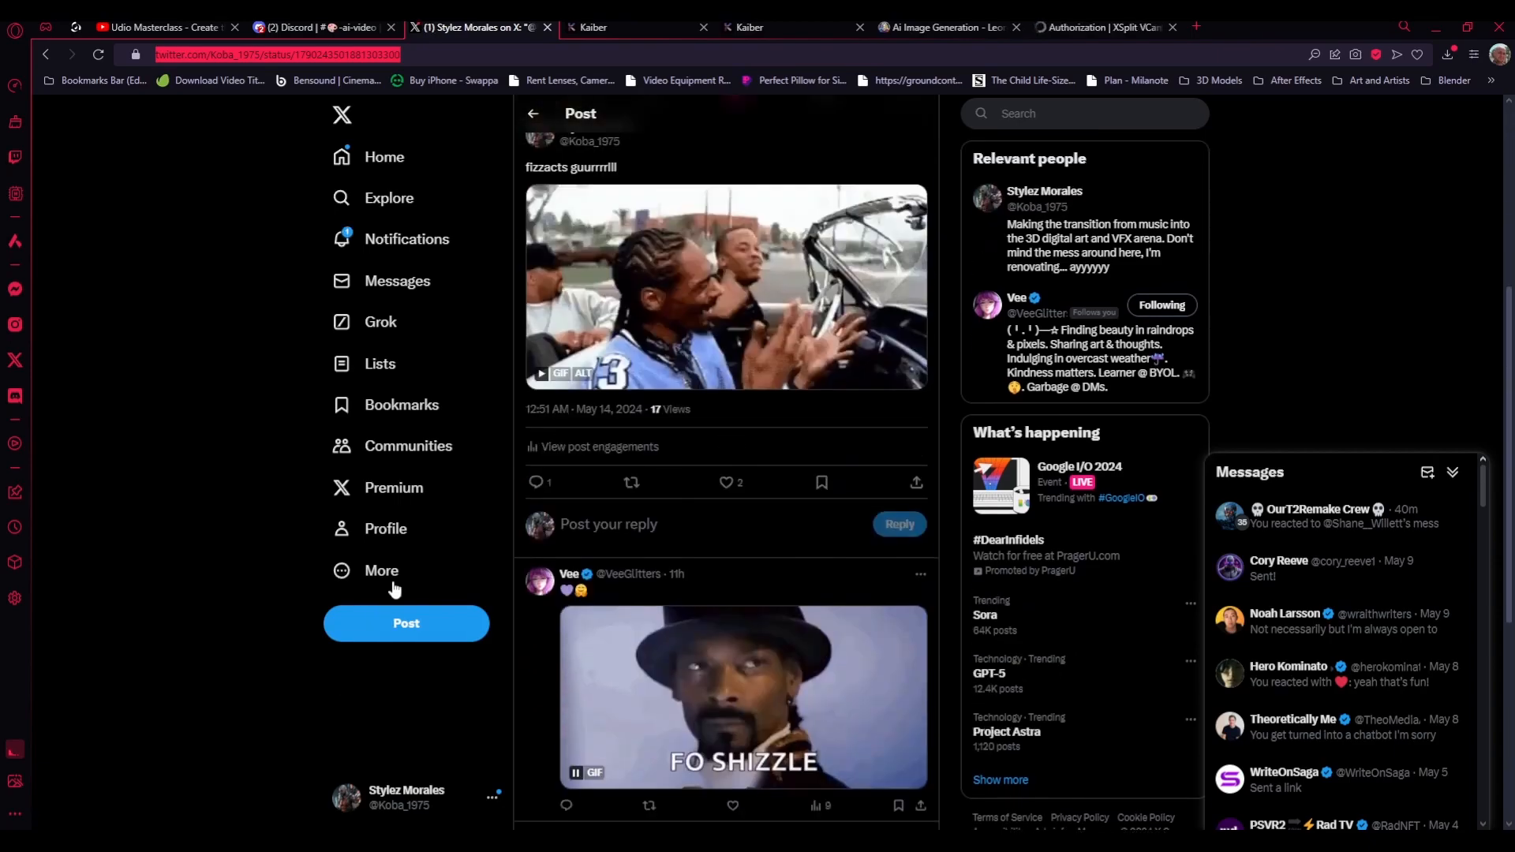
{"action": "left_click", "coordinate": [943, 27]}
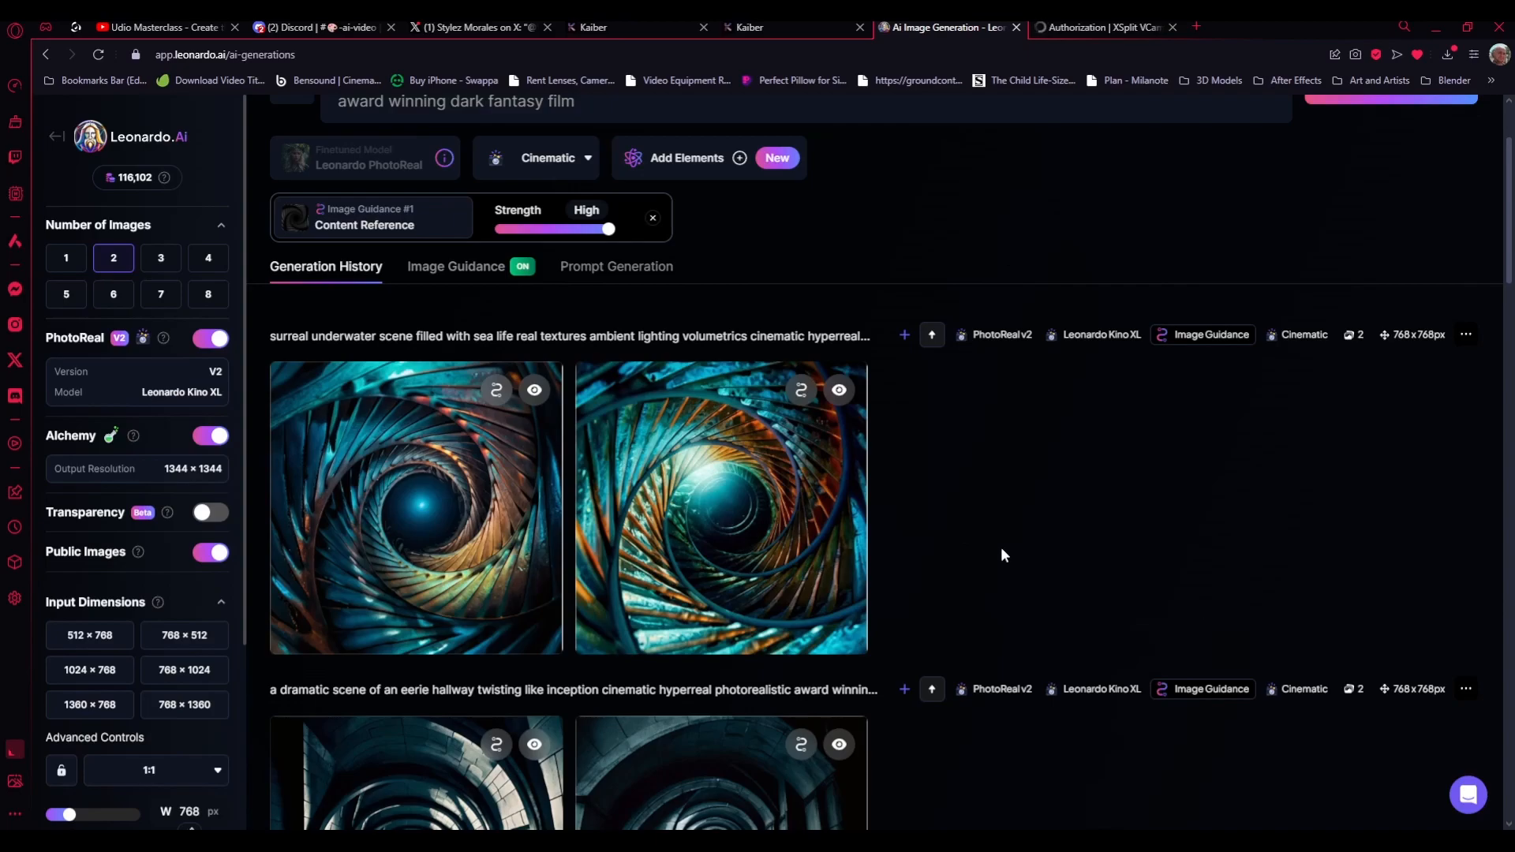
- Enlarge each of the two underwater images generated with the High-strength reference and inspect their details
{"action": "left_click", "coordinate": [395, 501]}
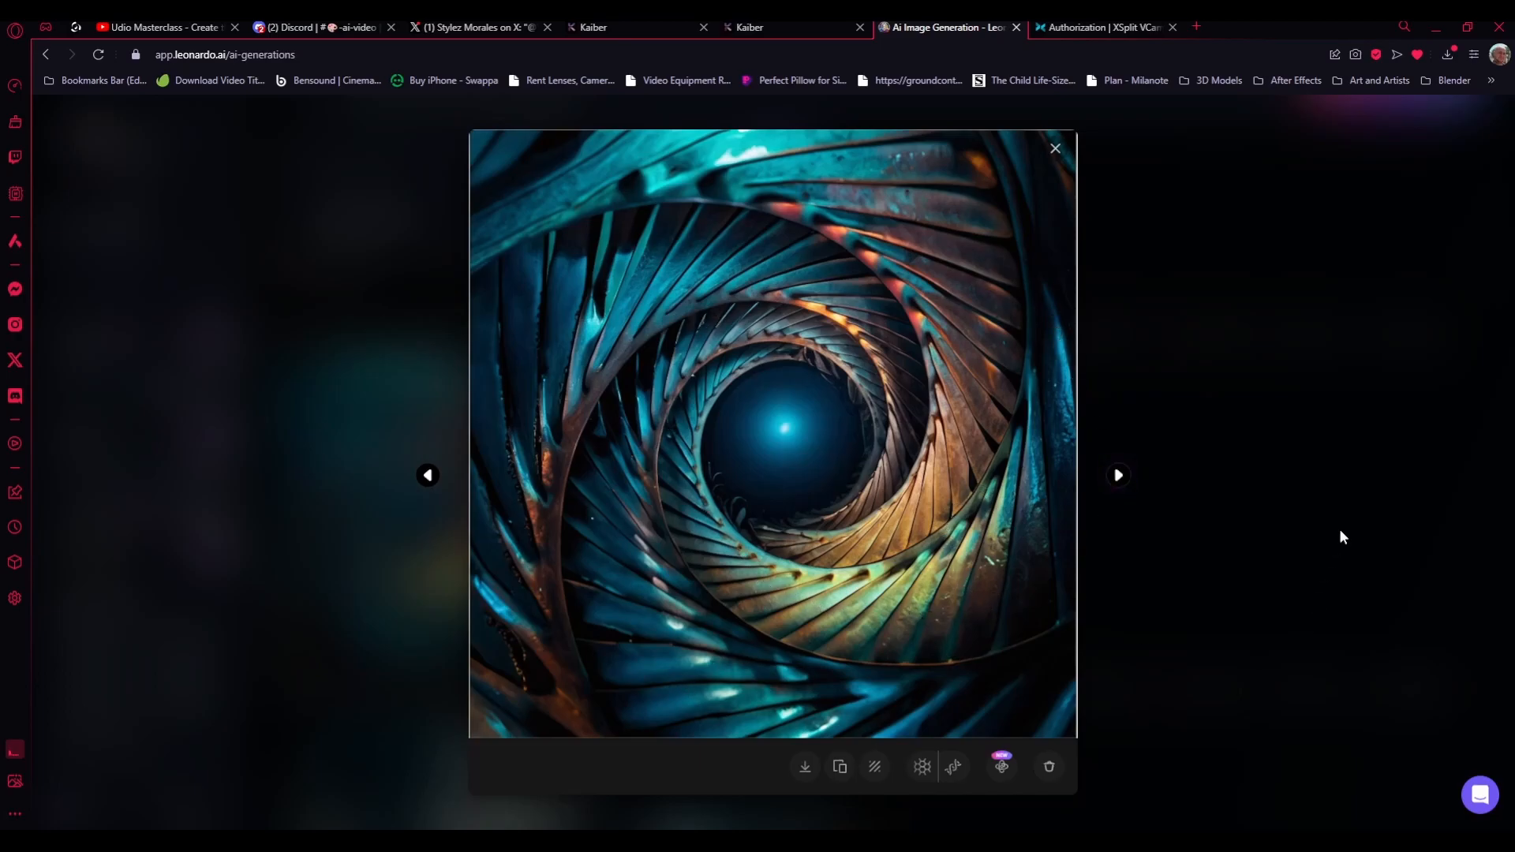
{"action": "left_click", "coordinate": [1411, 542]}
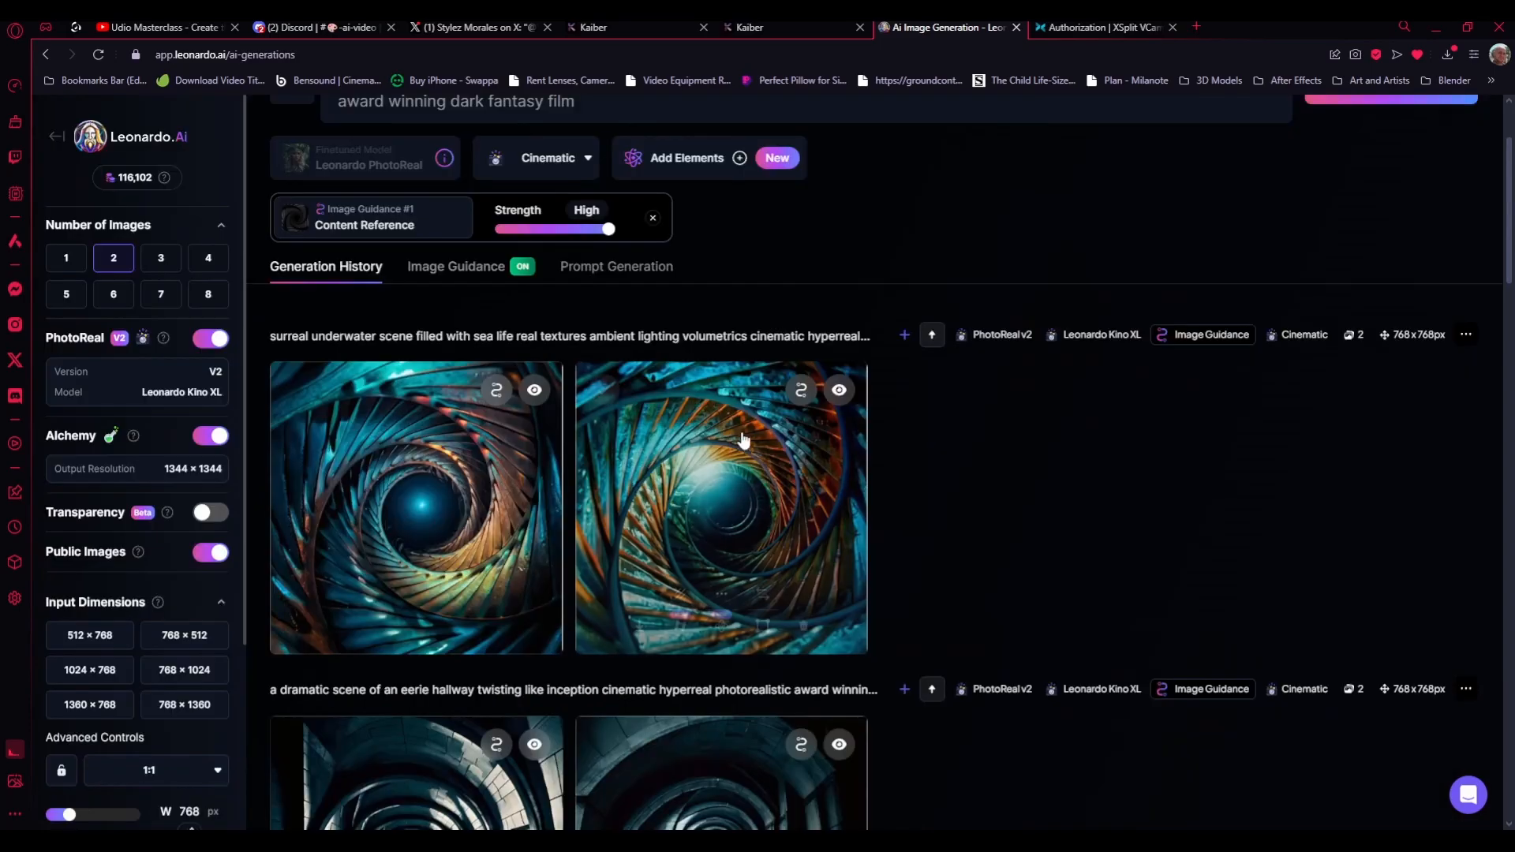
{"action": "left_click", "coordinate": [765, 516]}
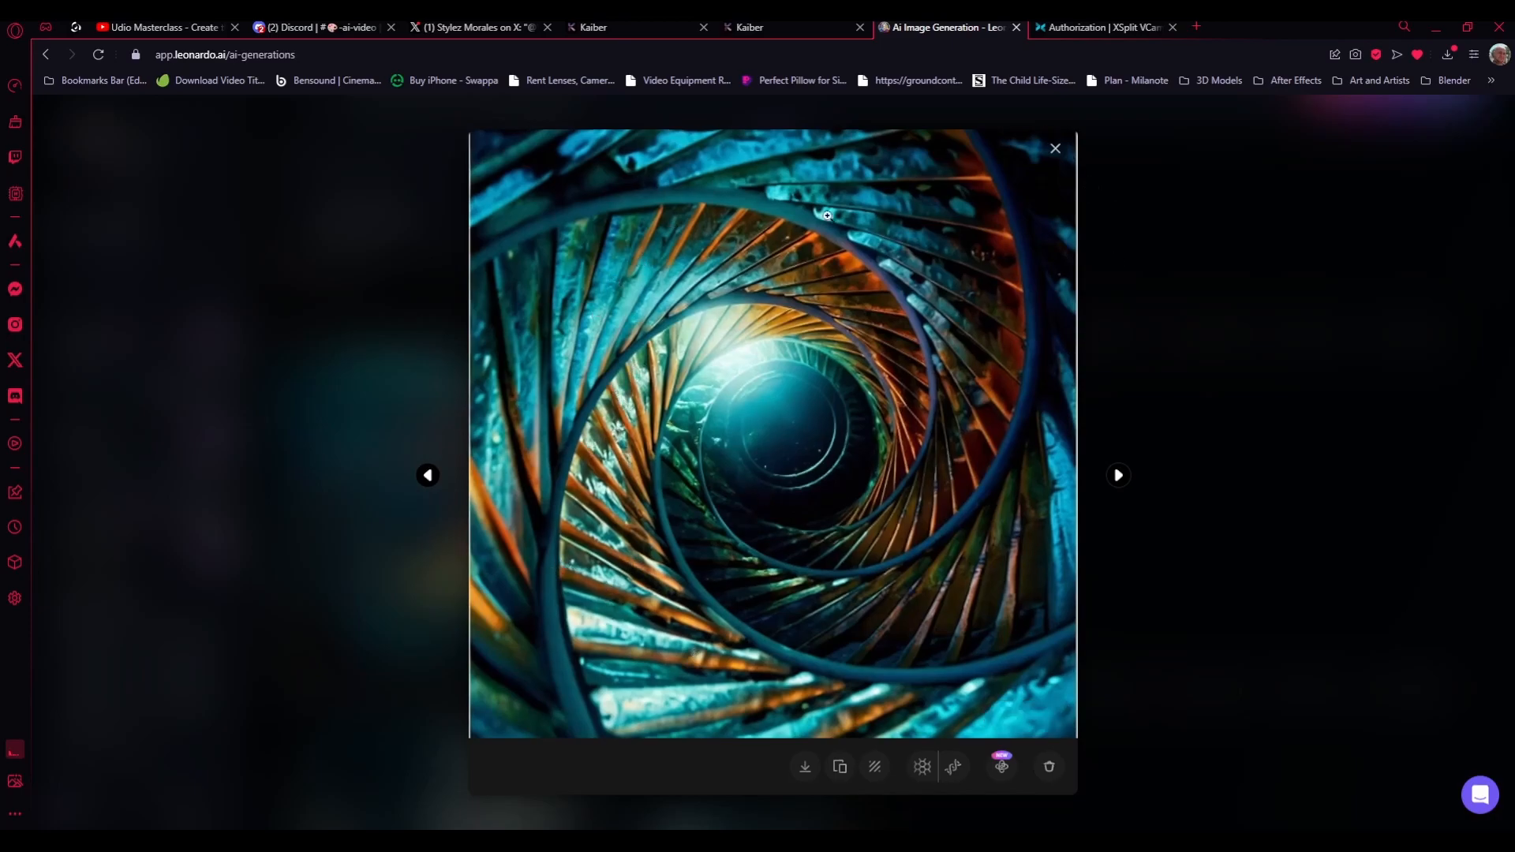
{"action": "left_click", "coordinate": [1369, 351]}
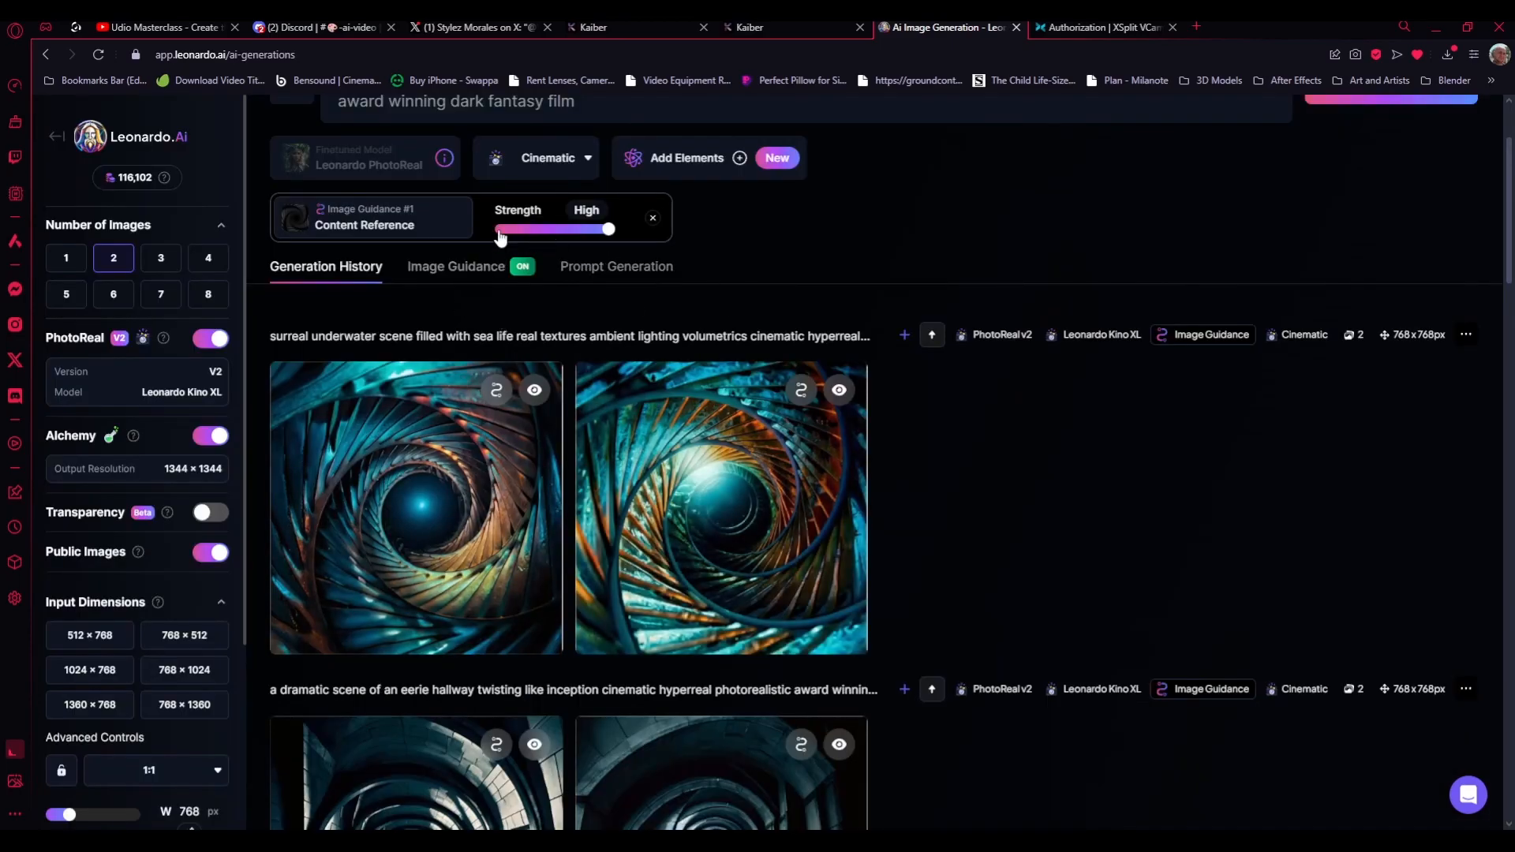
- Set the content reference strength to Mid and add the Glasscore and Fiery Flames elements
{"action": "left_click", "coordinate": [551, 229]}
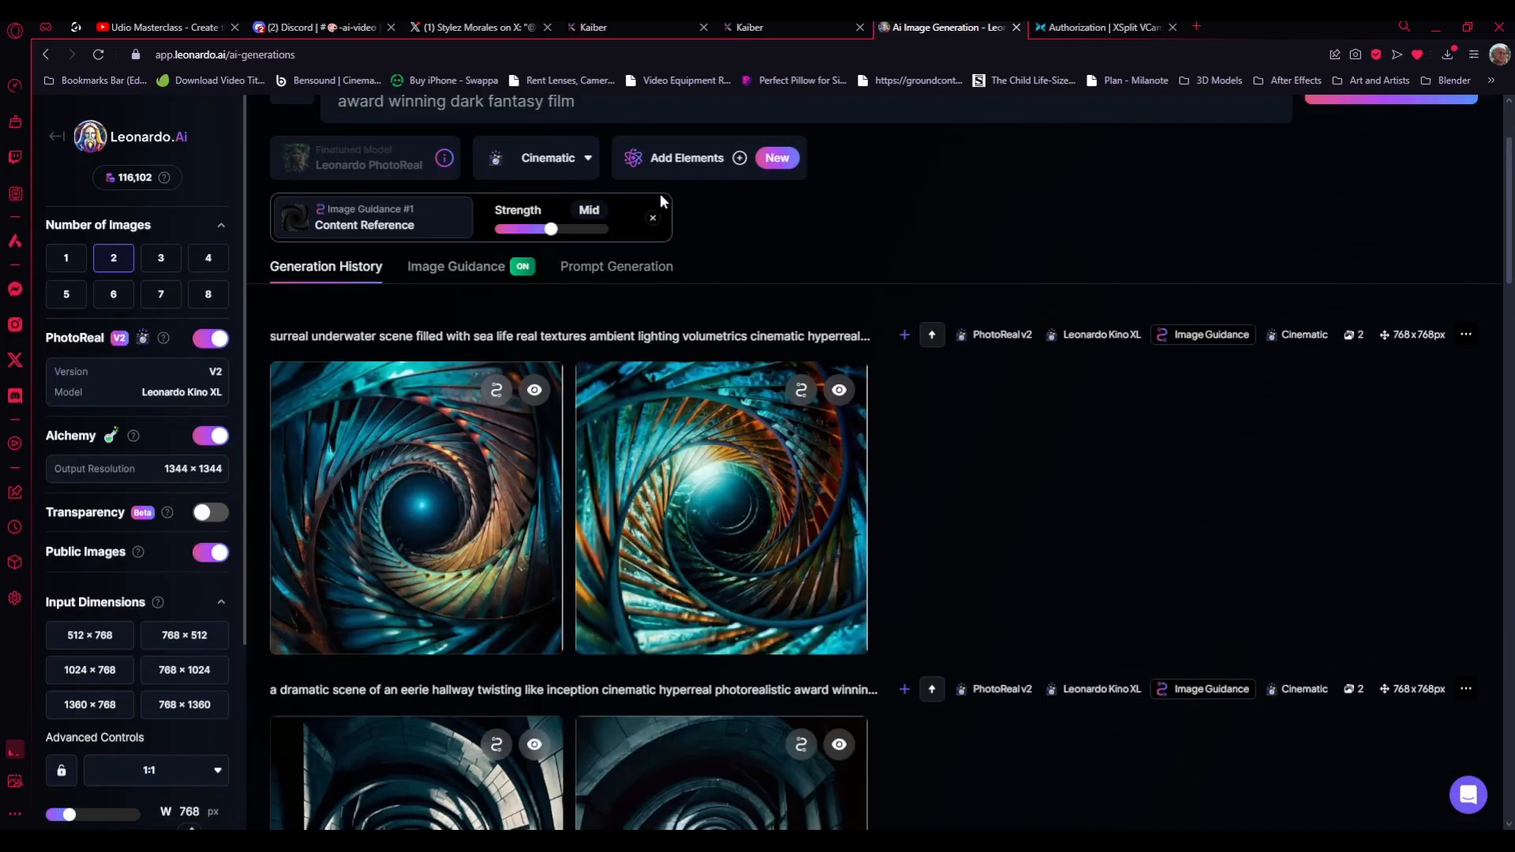
{"action": "left_click", "coordinate": [733, 158]}
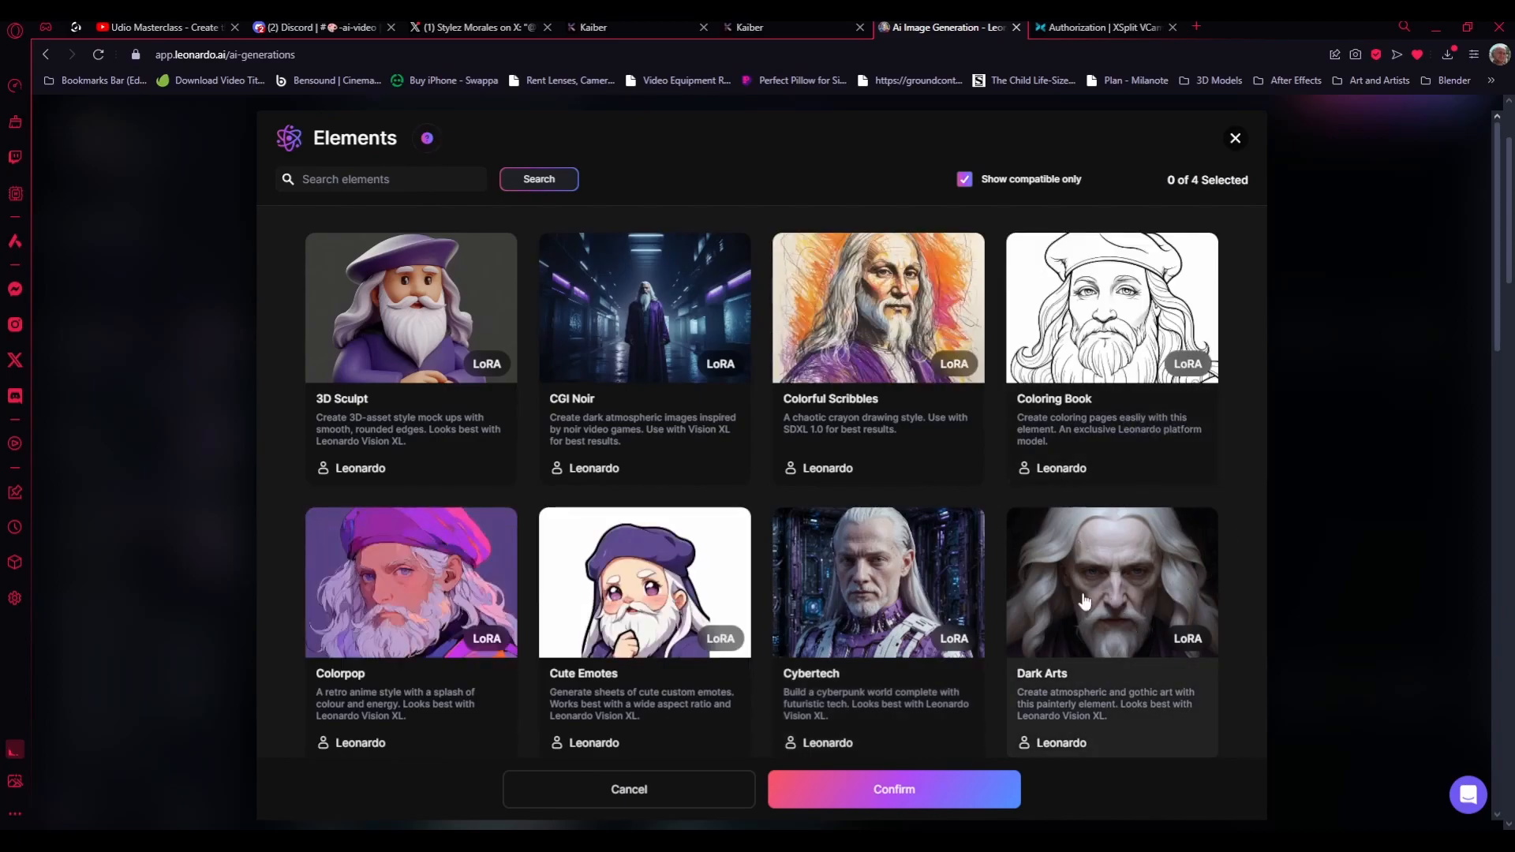
{"action": "scroll", "coordinate": [1172, 612], "scroll_direction": "down", "scroll_amount": 1}
{"action": "scroll", "coordinate": [1172, 611], "scroll_direction": "down", "scroll_amount": 3}
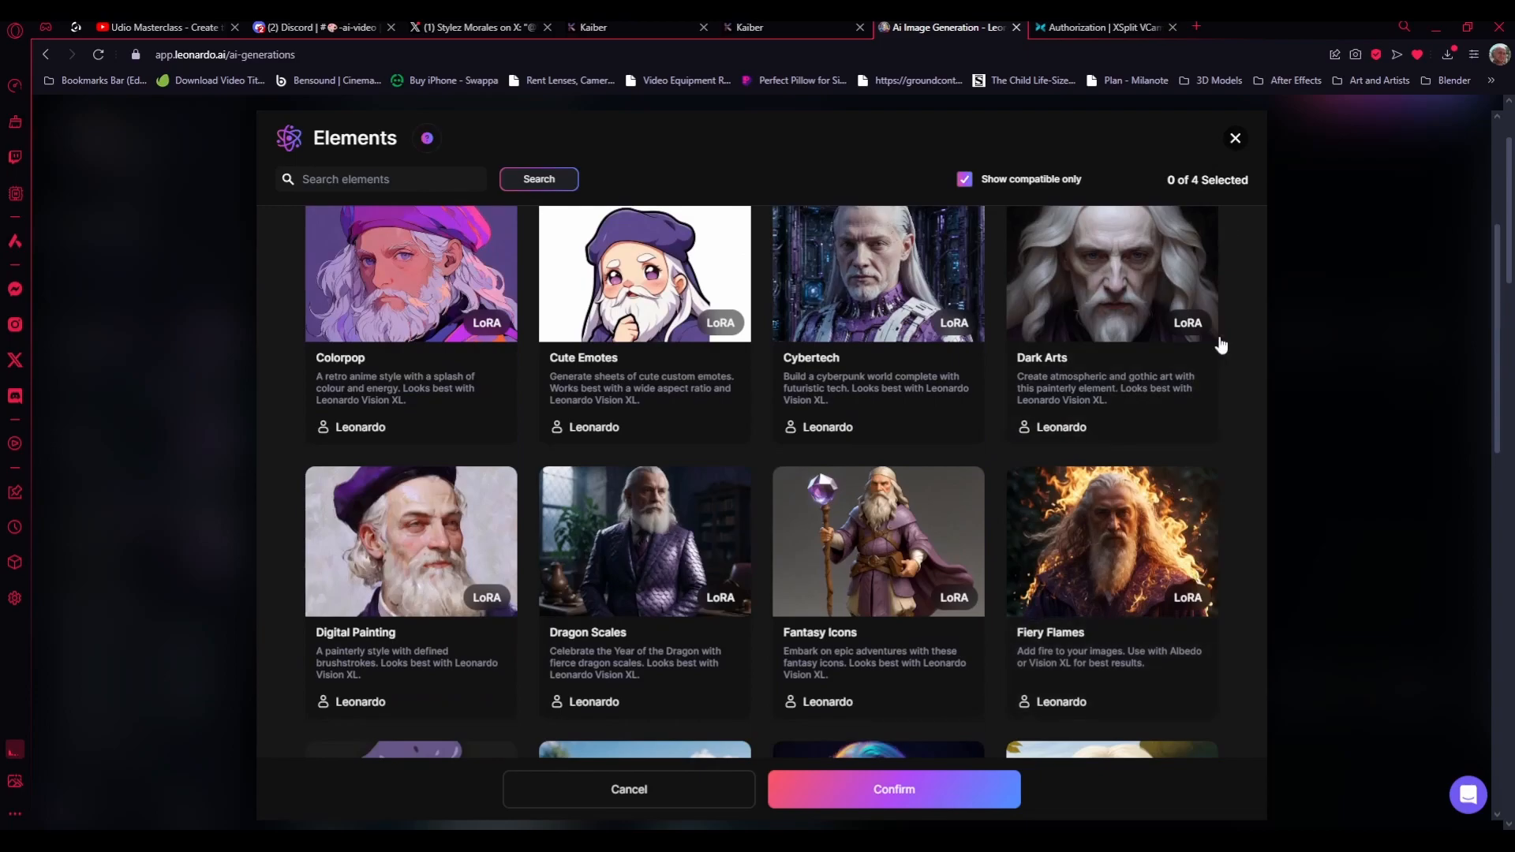
{"action": "scroll", "coordinate": [1132, 563], "scroll_direction": "down", "scroll_amount": 2}
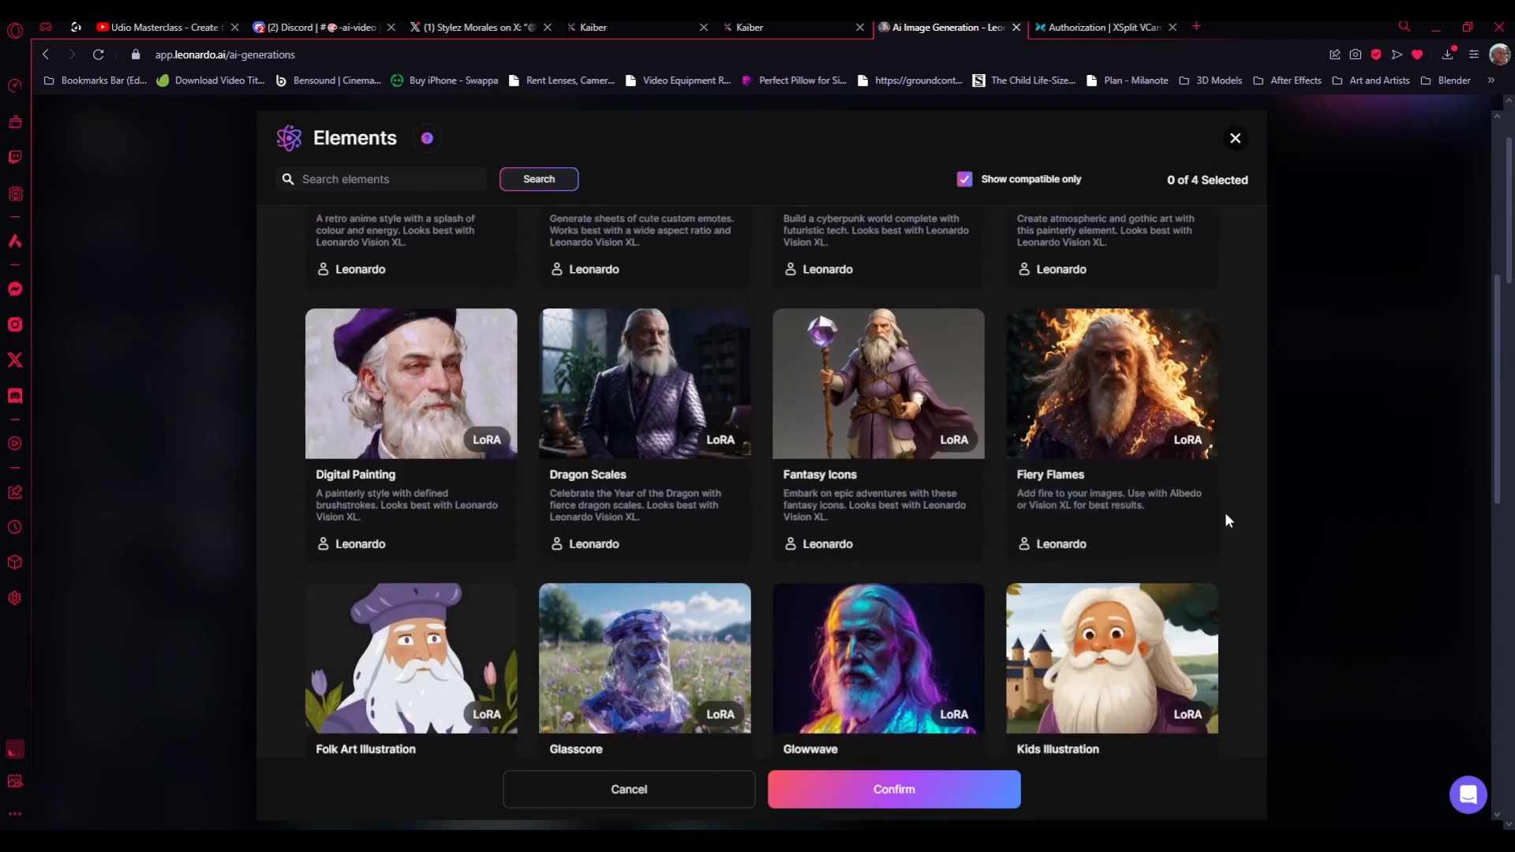
{"action": "scroll", "coordinate": [1137, 416], "scroll_direction": "down", "scroll_amount": 1}
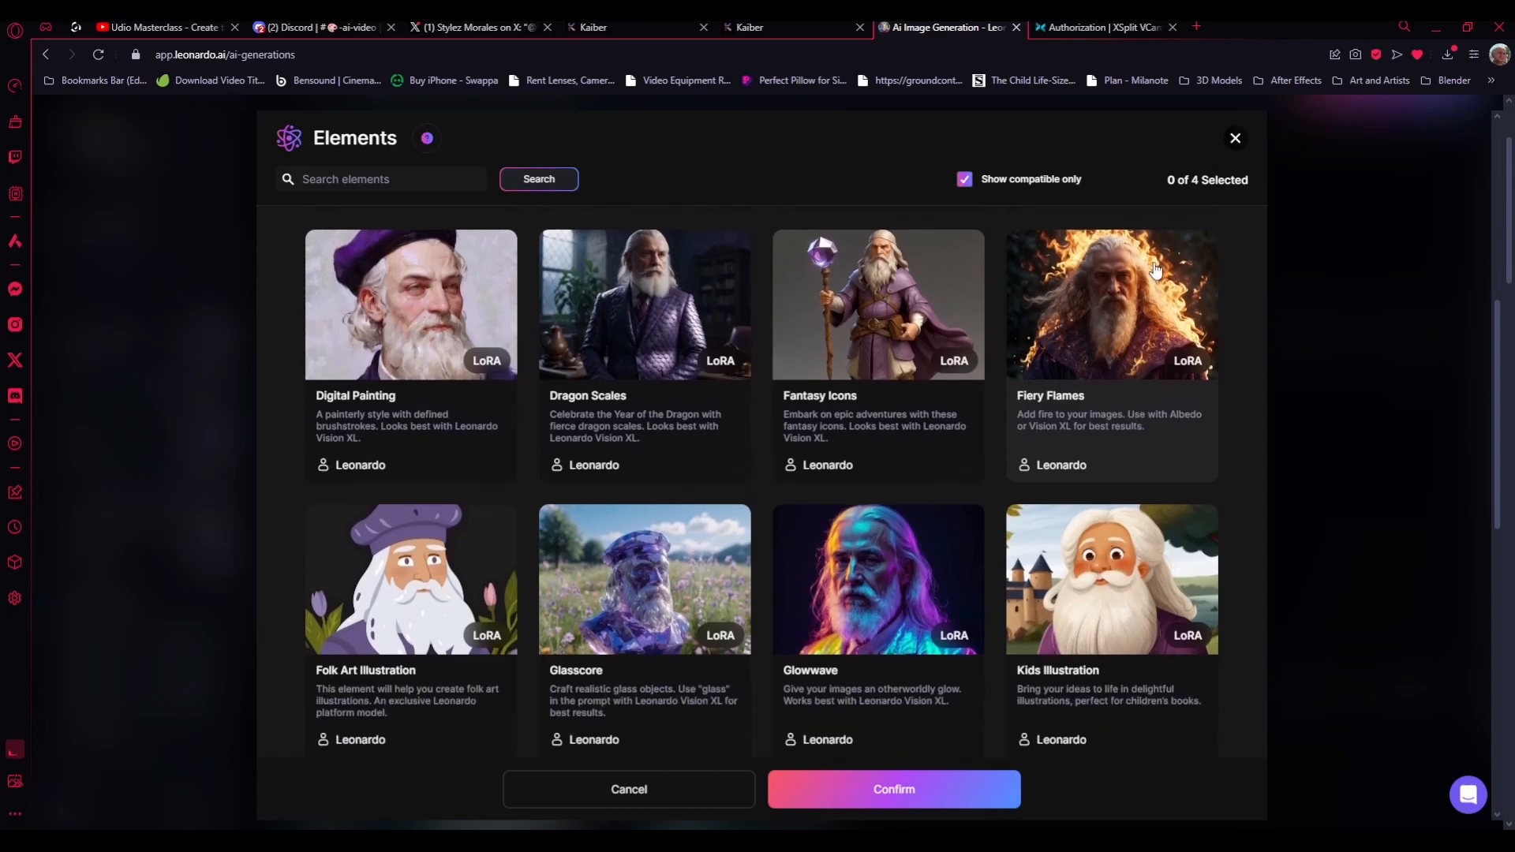
{"action": "left_click", "coordinate": [636, 580]}
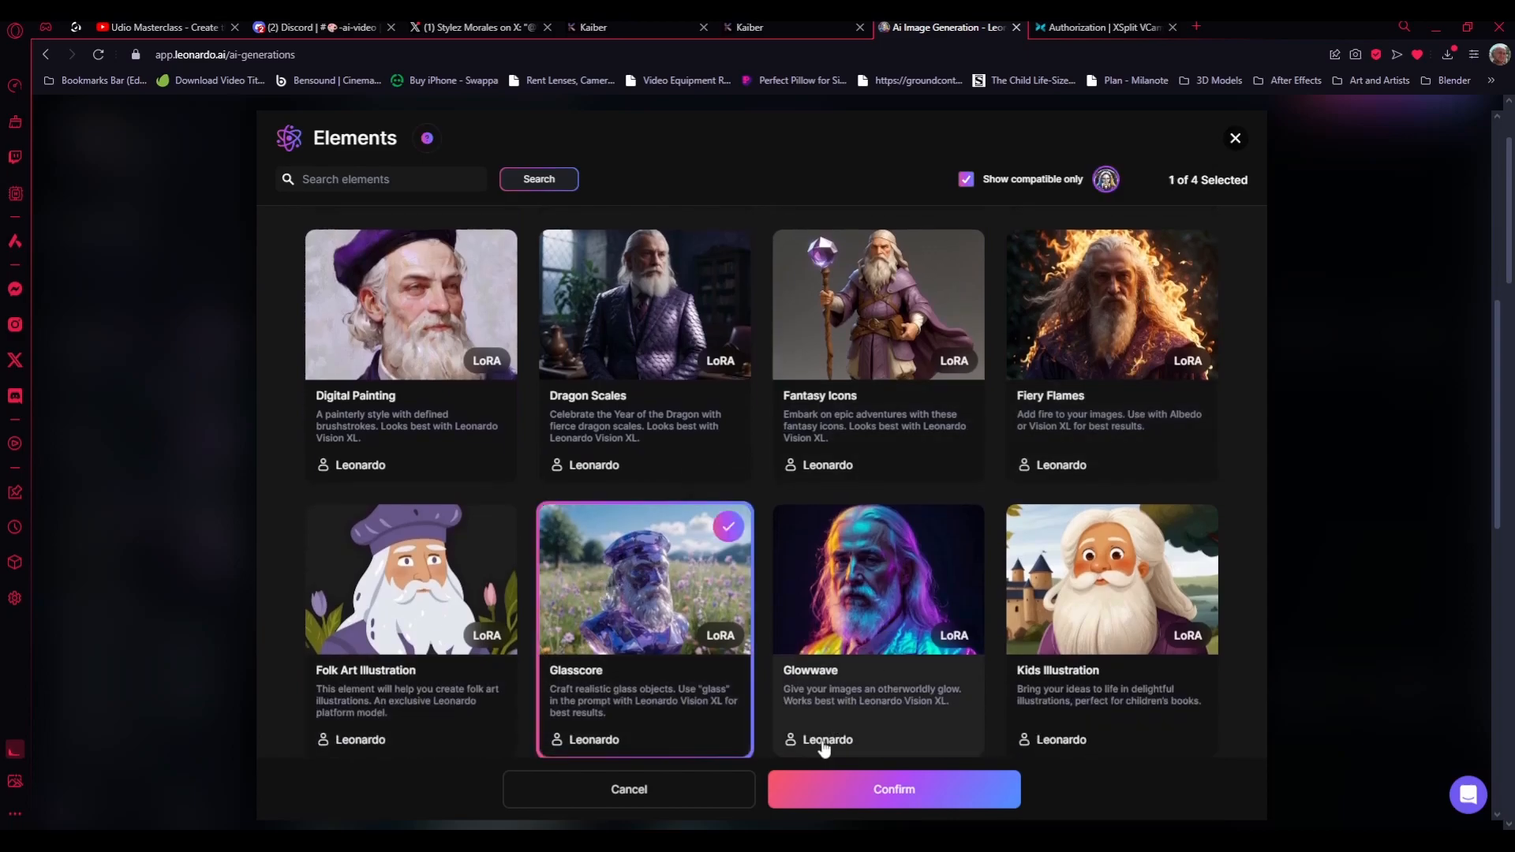
{"action": "left_click", "coordinate": [1098, 337]}
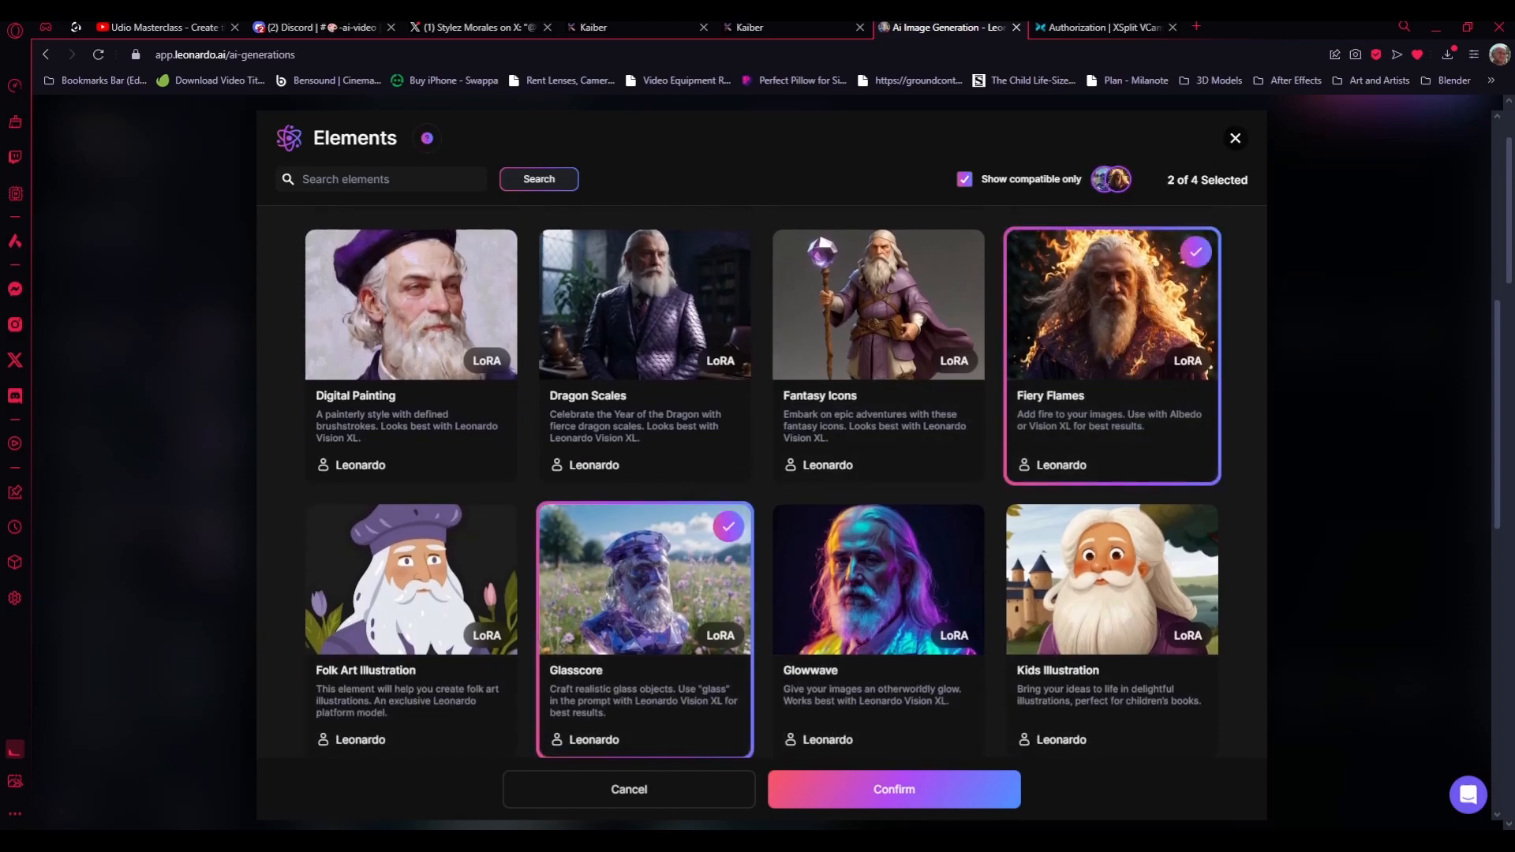
{"action": "left_click", "coordinate": [961, 791]}
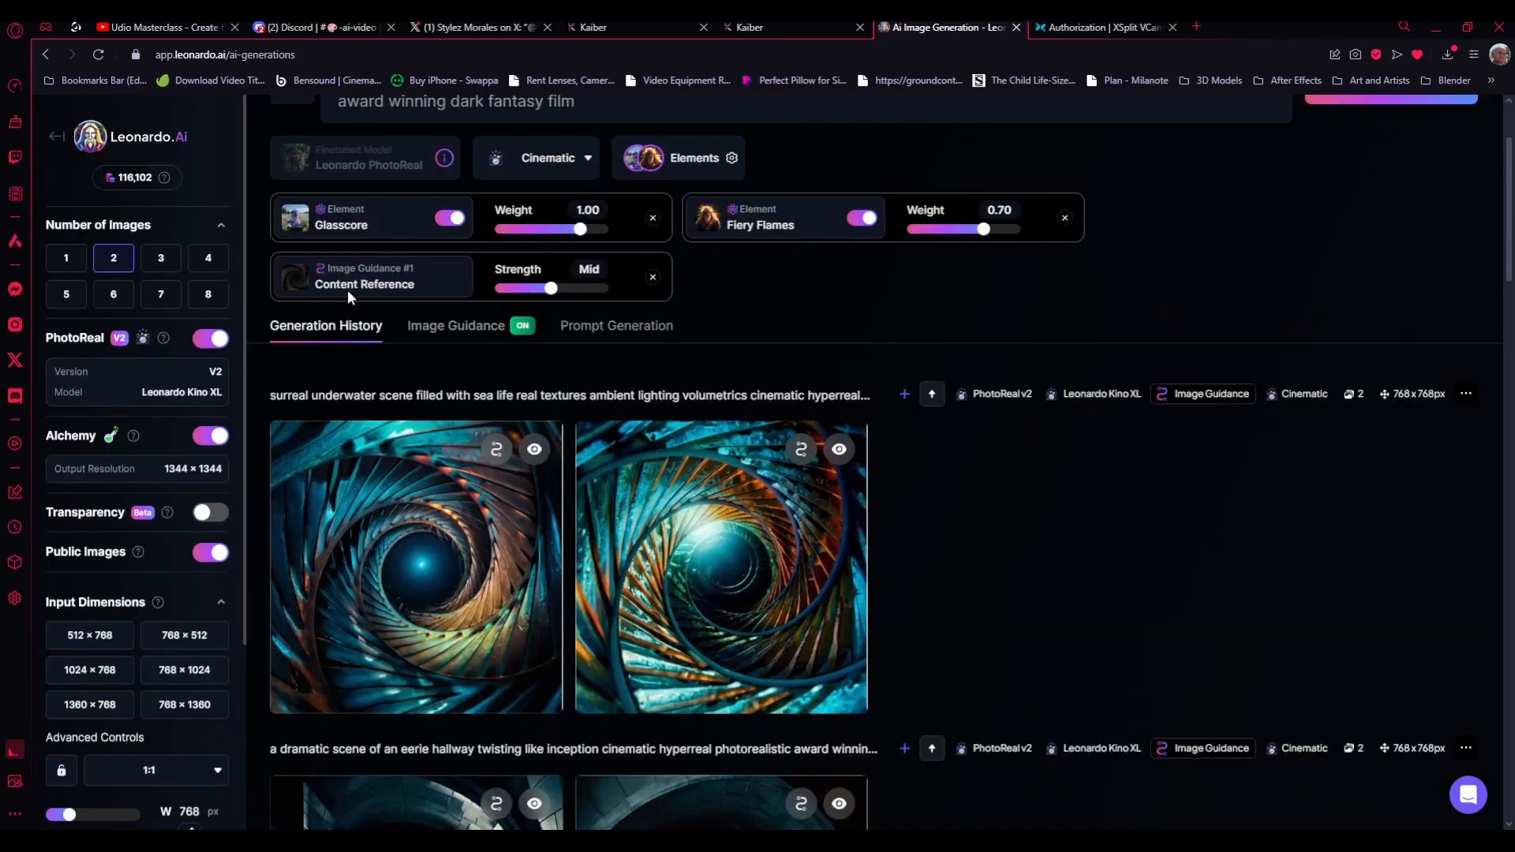
- Set the Fiery Flames weight to 0.30 and the Glasscore weight to 0.10
{"action": "left_click", "coordinate": [970, 231]}
{"action": "left_click", "coordinate": [555, 229]}
{"action": "scroll", "coordinate": [1118, 489], "scroll_direction": "up", "scroll_amount": 3}
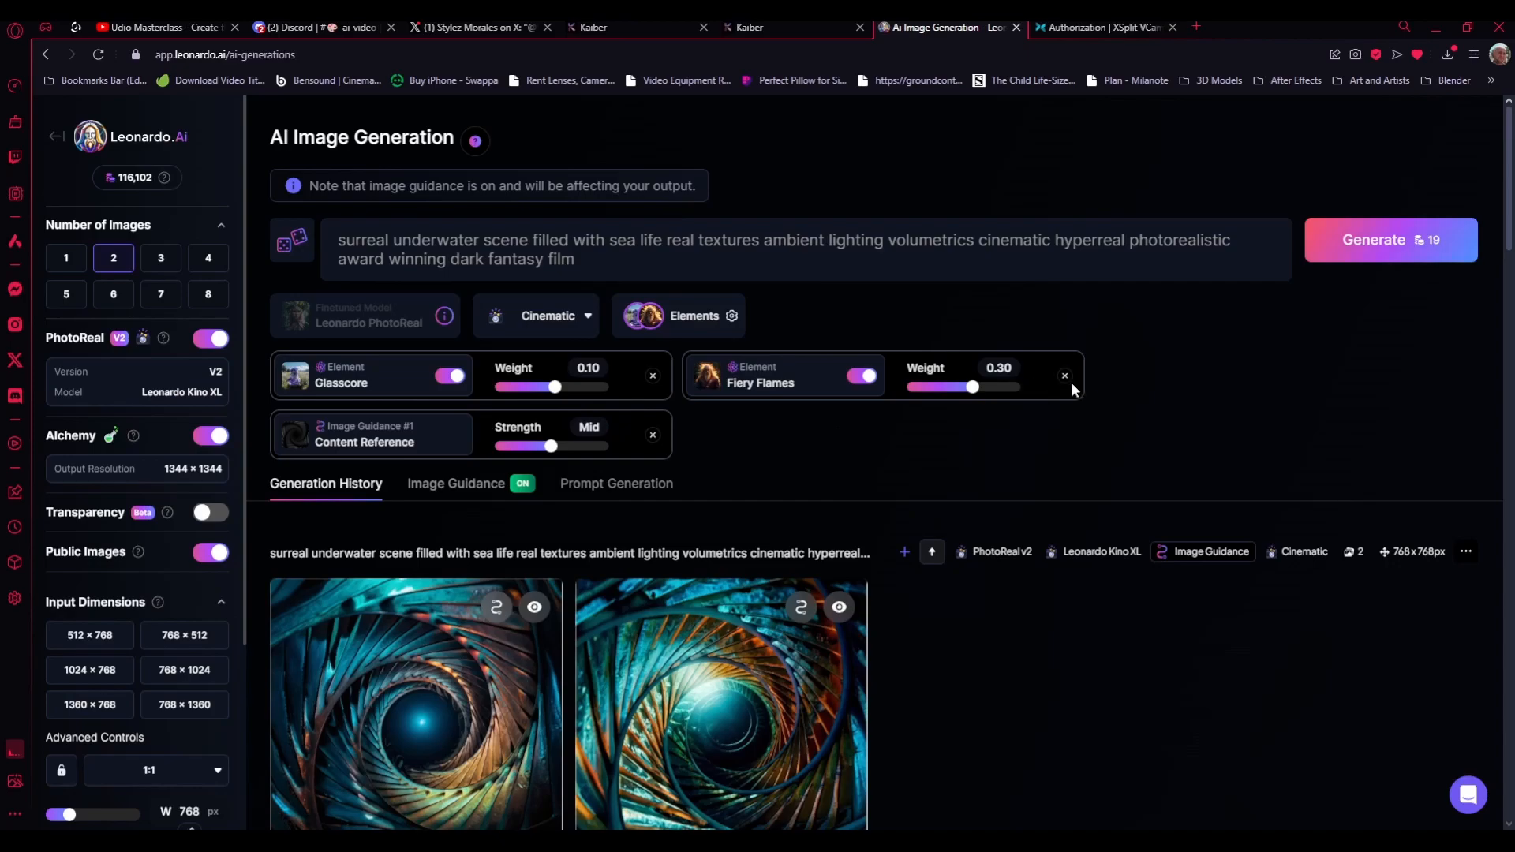
- Generate two images from the underwater prompt with both elements applied, and open the image guidance settings
{"action": "left_click", "coordinate": [1391, 239]}
{"action": "scroll", "coordinate": [1171, 562], "scroll_direction": "down", "scroll_amount": 5}
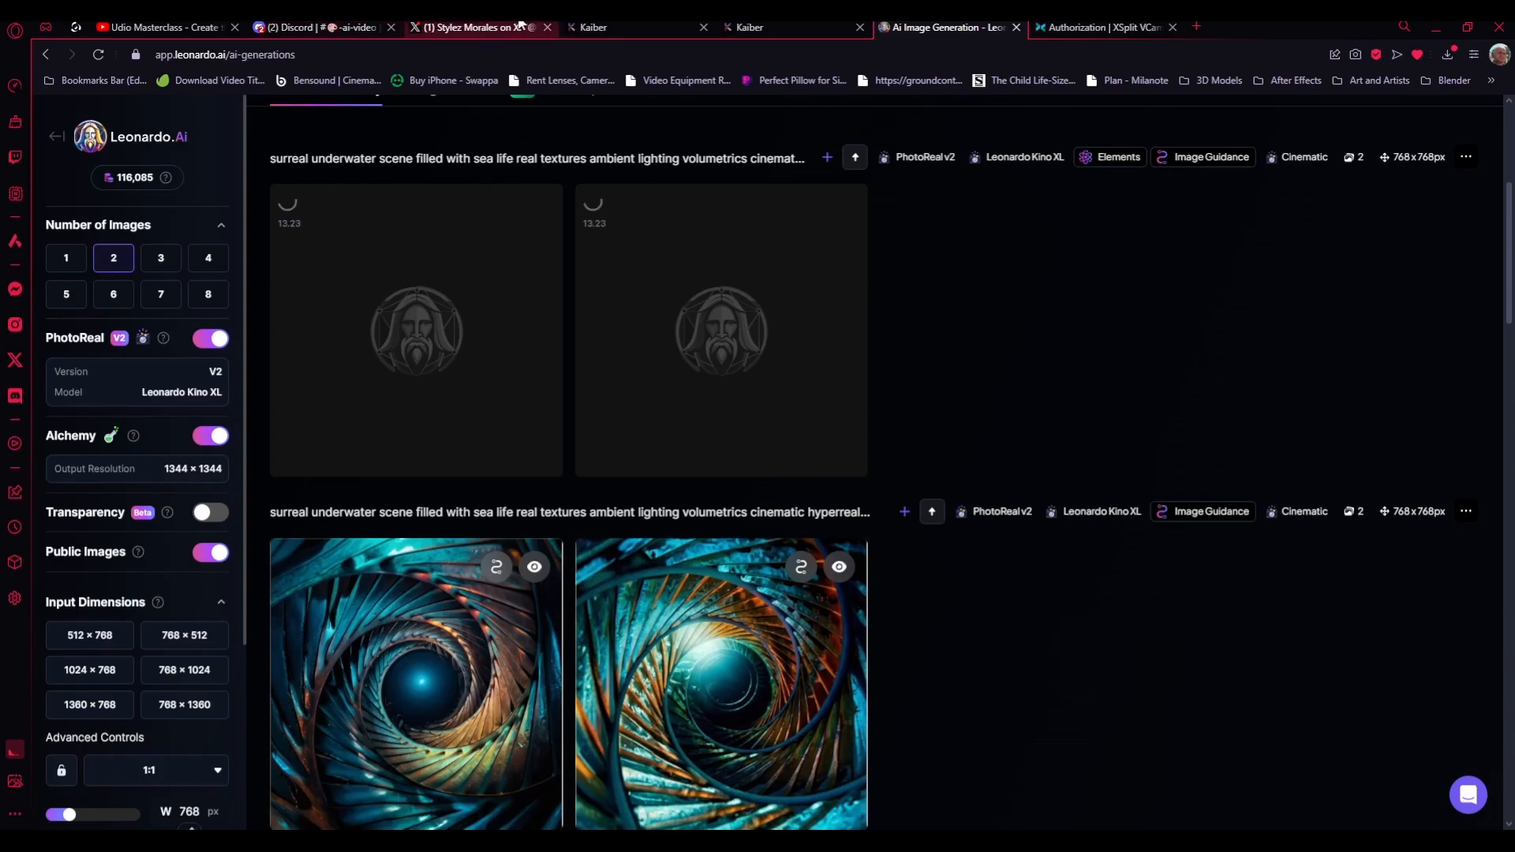
{"action": "scroll", "coordinate": [1248, 544], "scroll_direction": "up", "scroll_amount": 3}
{"action": "scroll", "coordinate": [1215, 505], "scroll_direction": "down", "scroll_amount": 1}
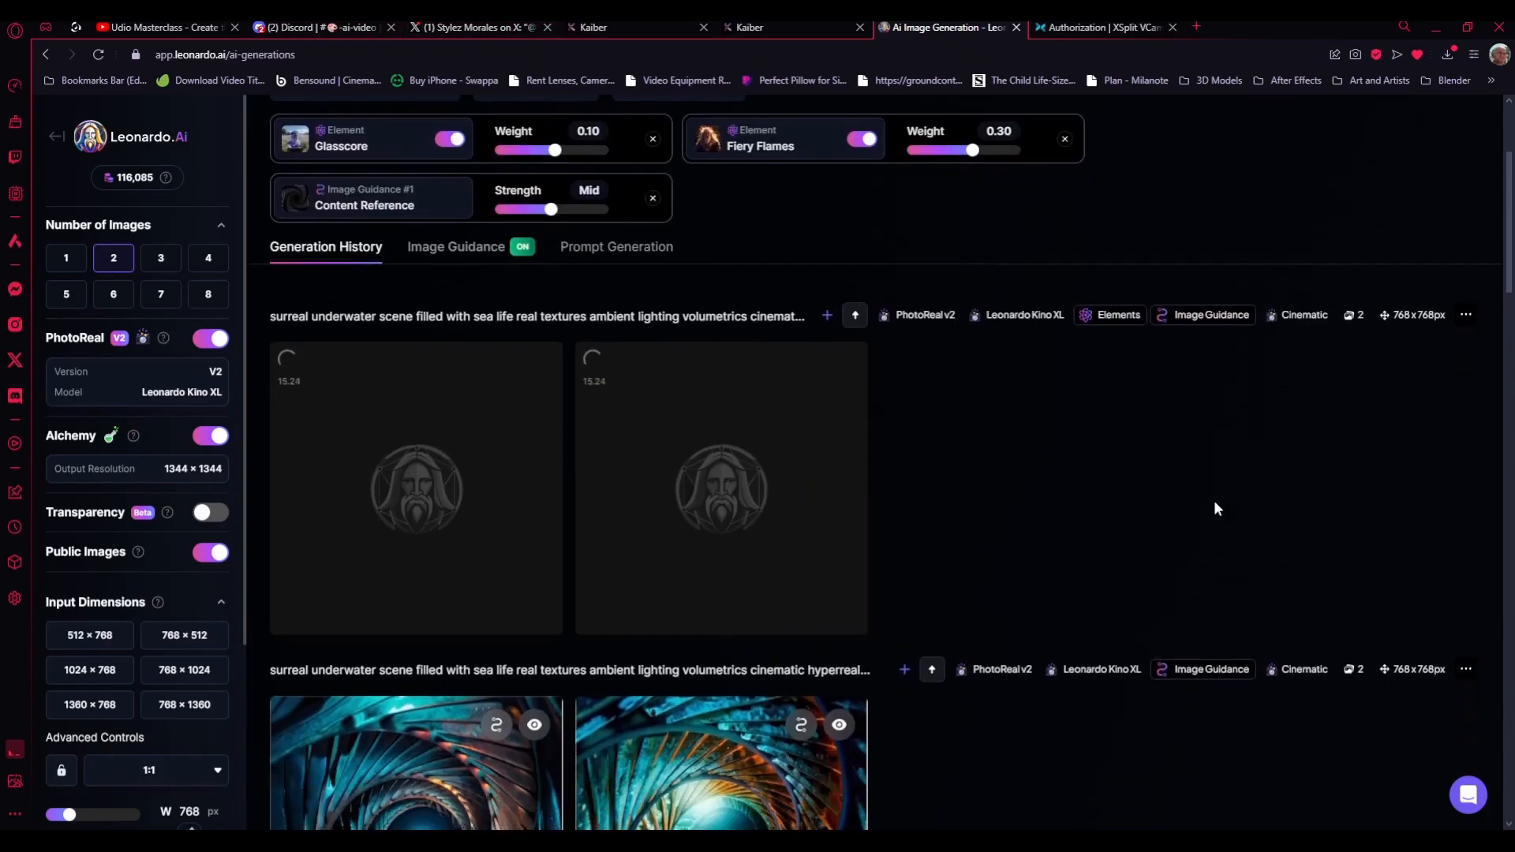
{"action": "left_click", "coordinate": [439, 249]}
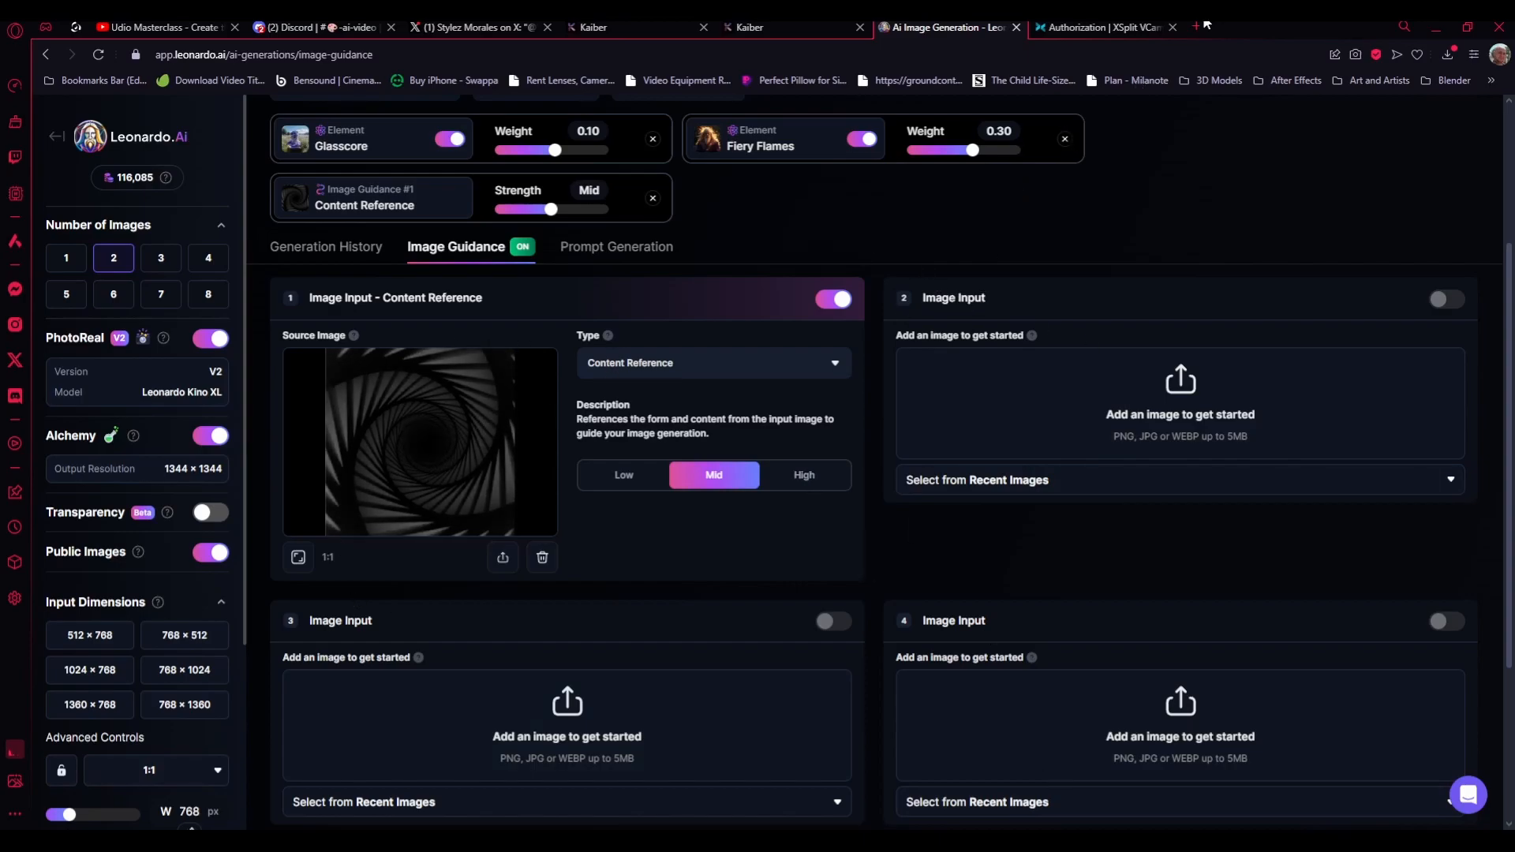
- Close the XSplit authorization page and check the Scene 1 video on Kaiber before returning to Leonardo.Ai
{"action": "left_click", "coordinate": [1108, 27]}
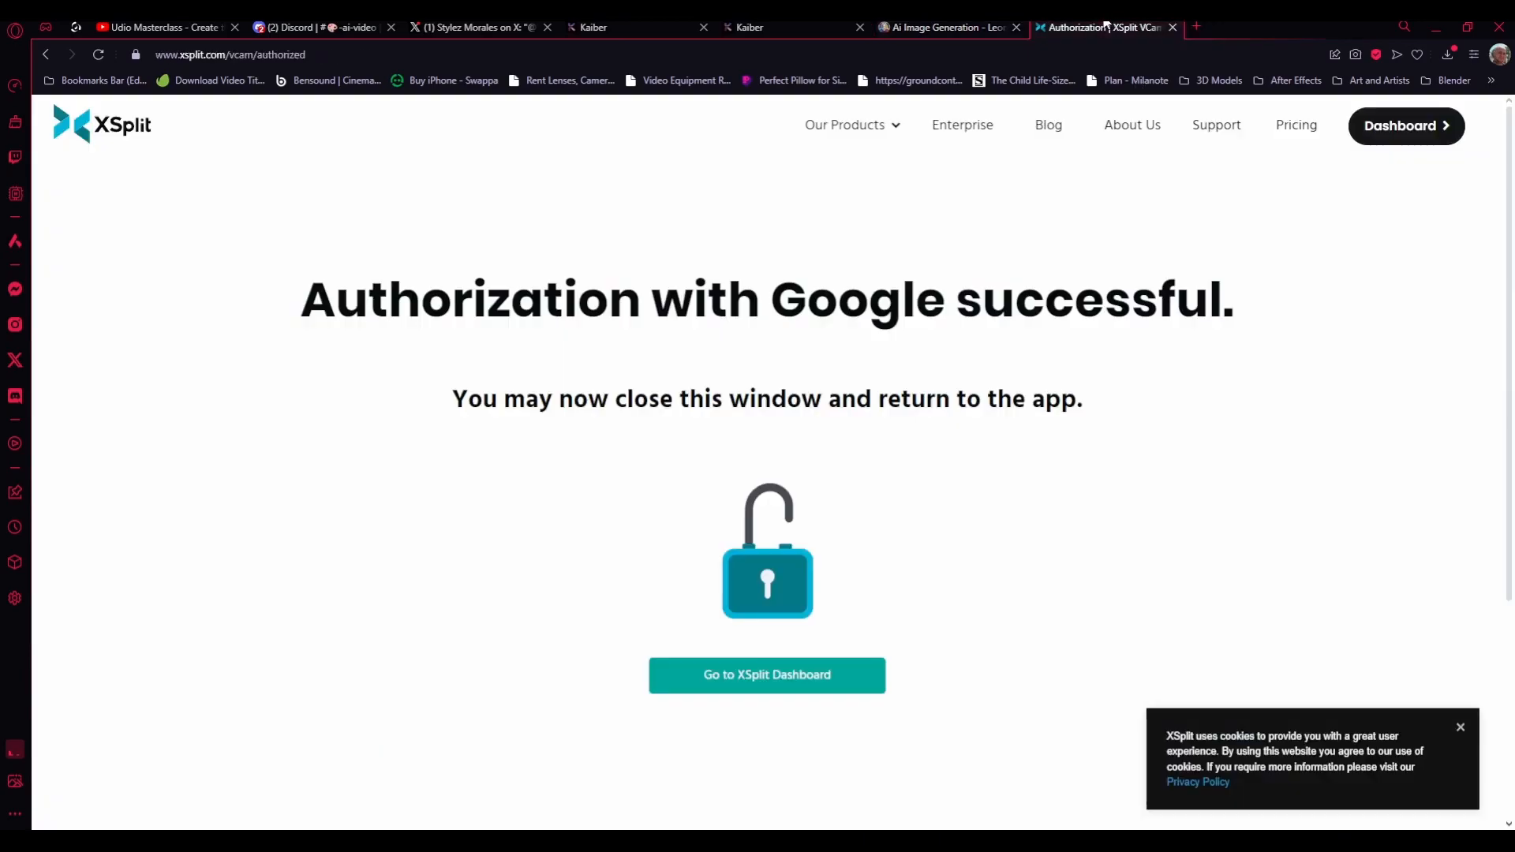
{"action": "left_click", "coordinate": [1172, 27]}
{"action": "left_click", "coordinate": [622, 26]}
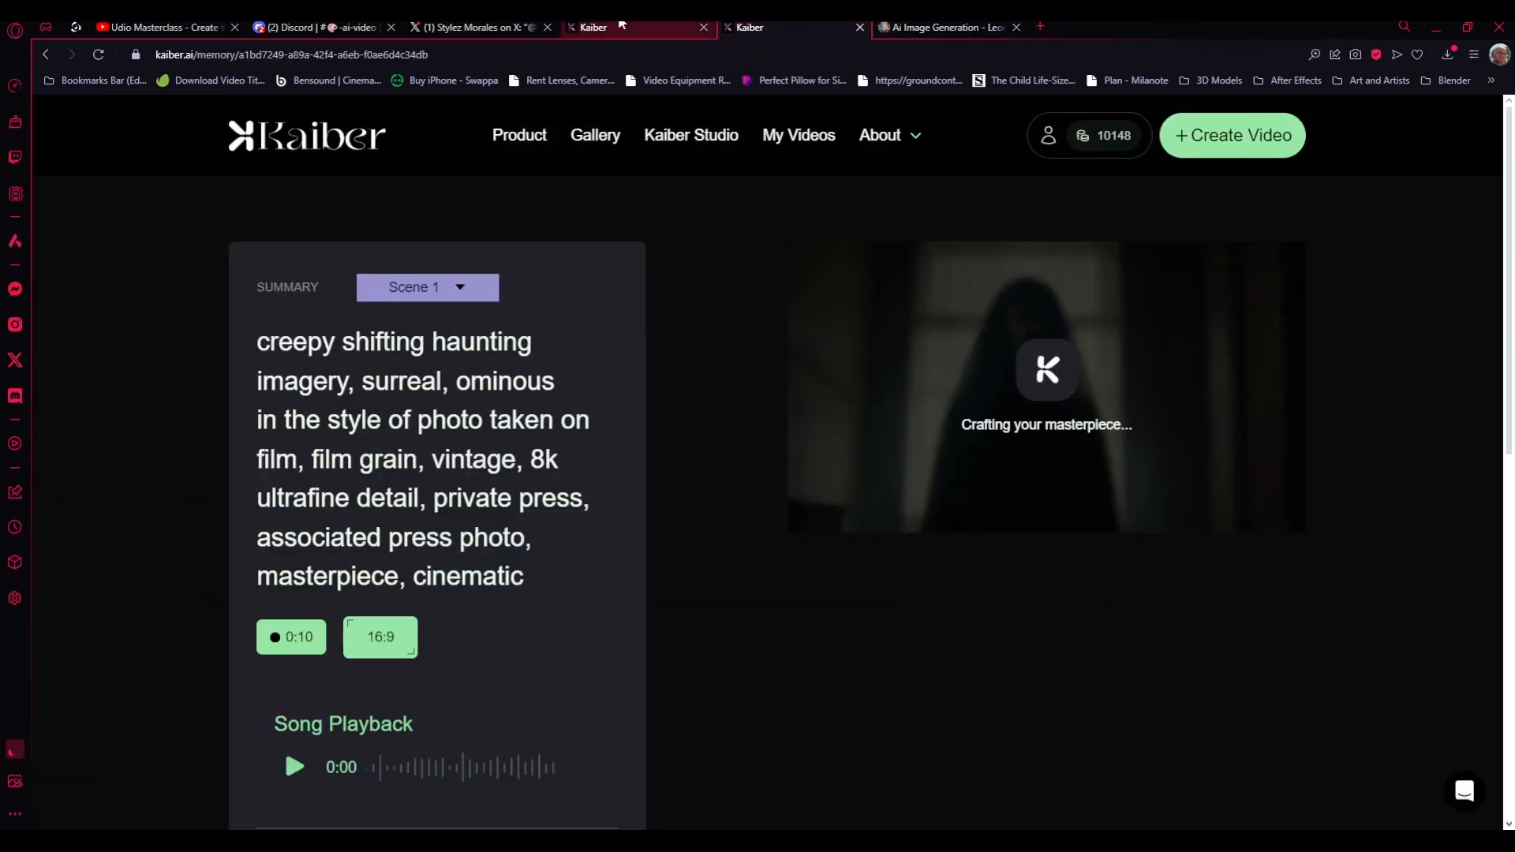
{"action": "left_click", "coordinate": [934, 26]}
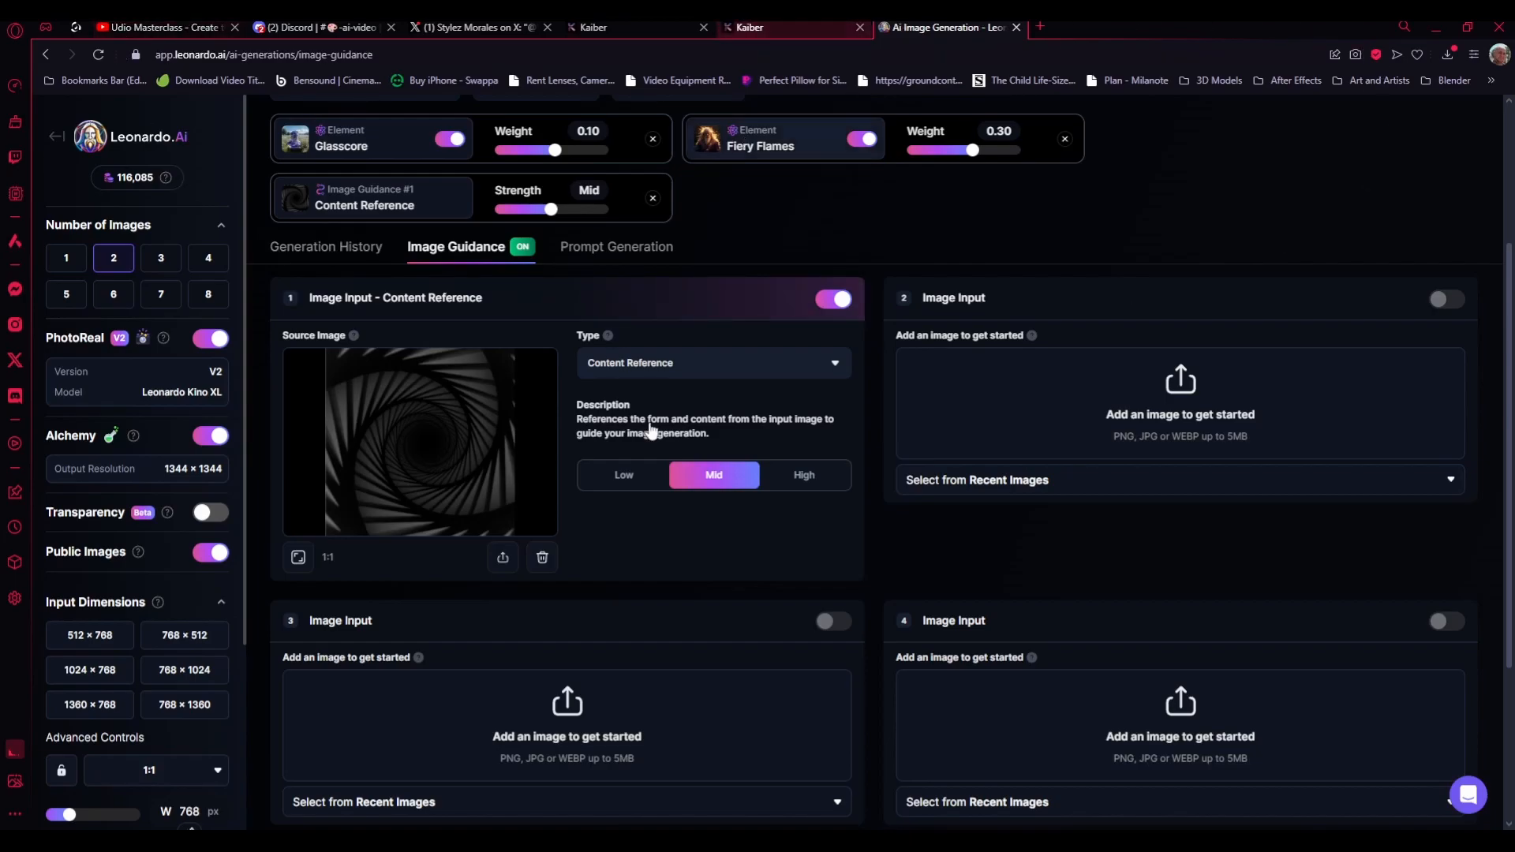
- Look over the image guidance inputs and return to the generation history to check on the new underwater images
{"action": "scroll", "coordinate": [895, 627], "scroll_direction": "down", "scroll_amount": 4}
{"action": "scroll", "coordinate": [811, 479], "scroll_direction": "up", "scroll_amount": 3}
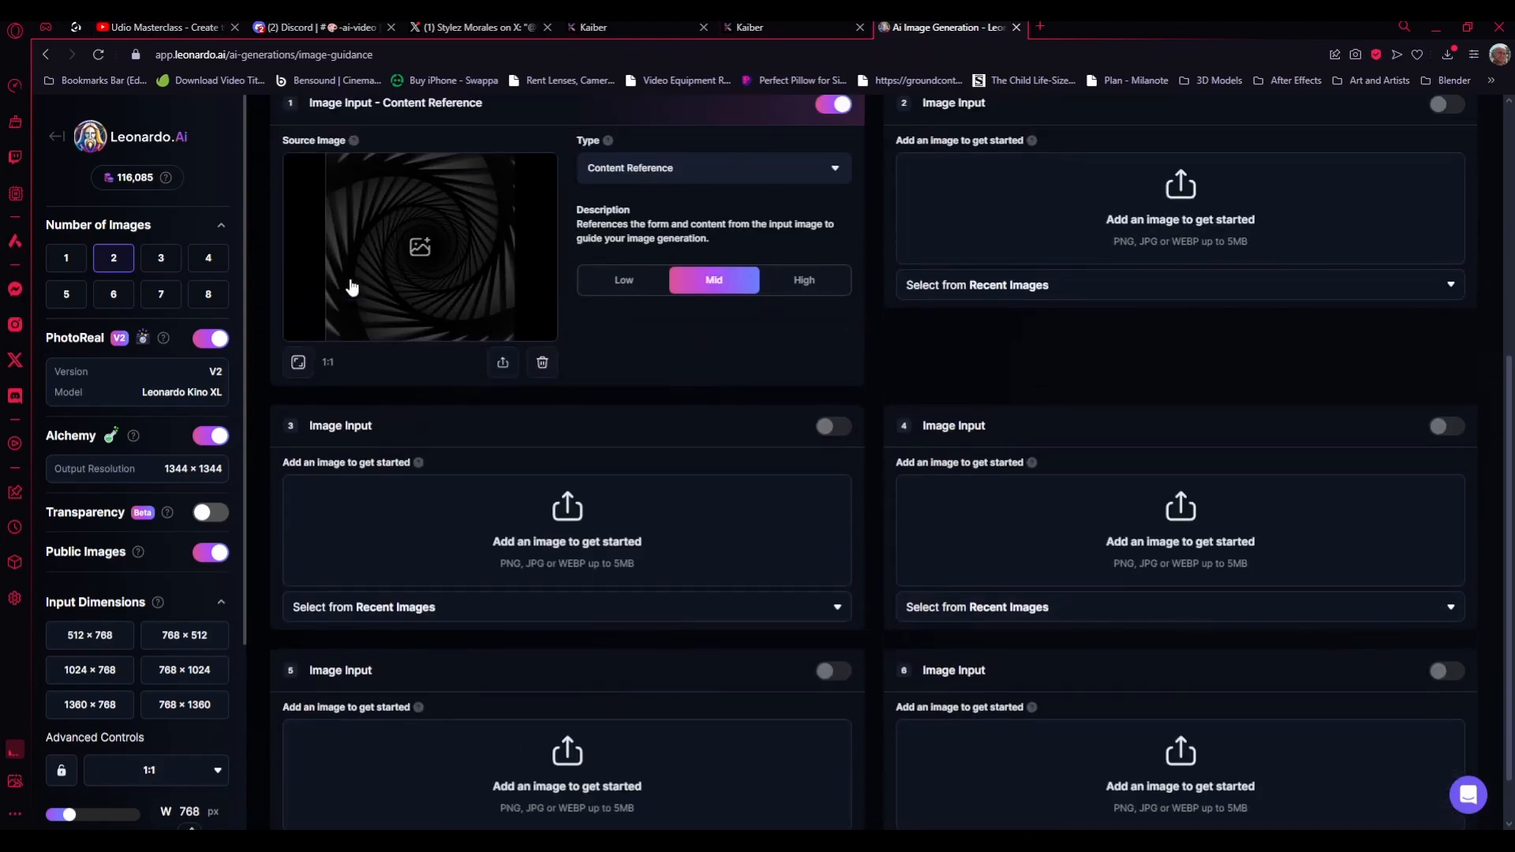
{"action": "left_click", "coordinate": [336, 168]}
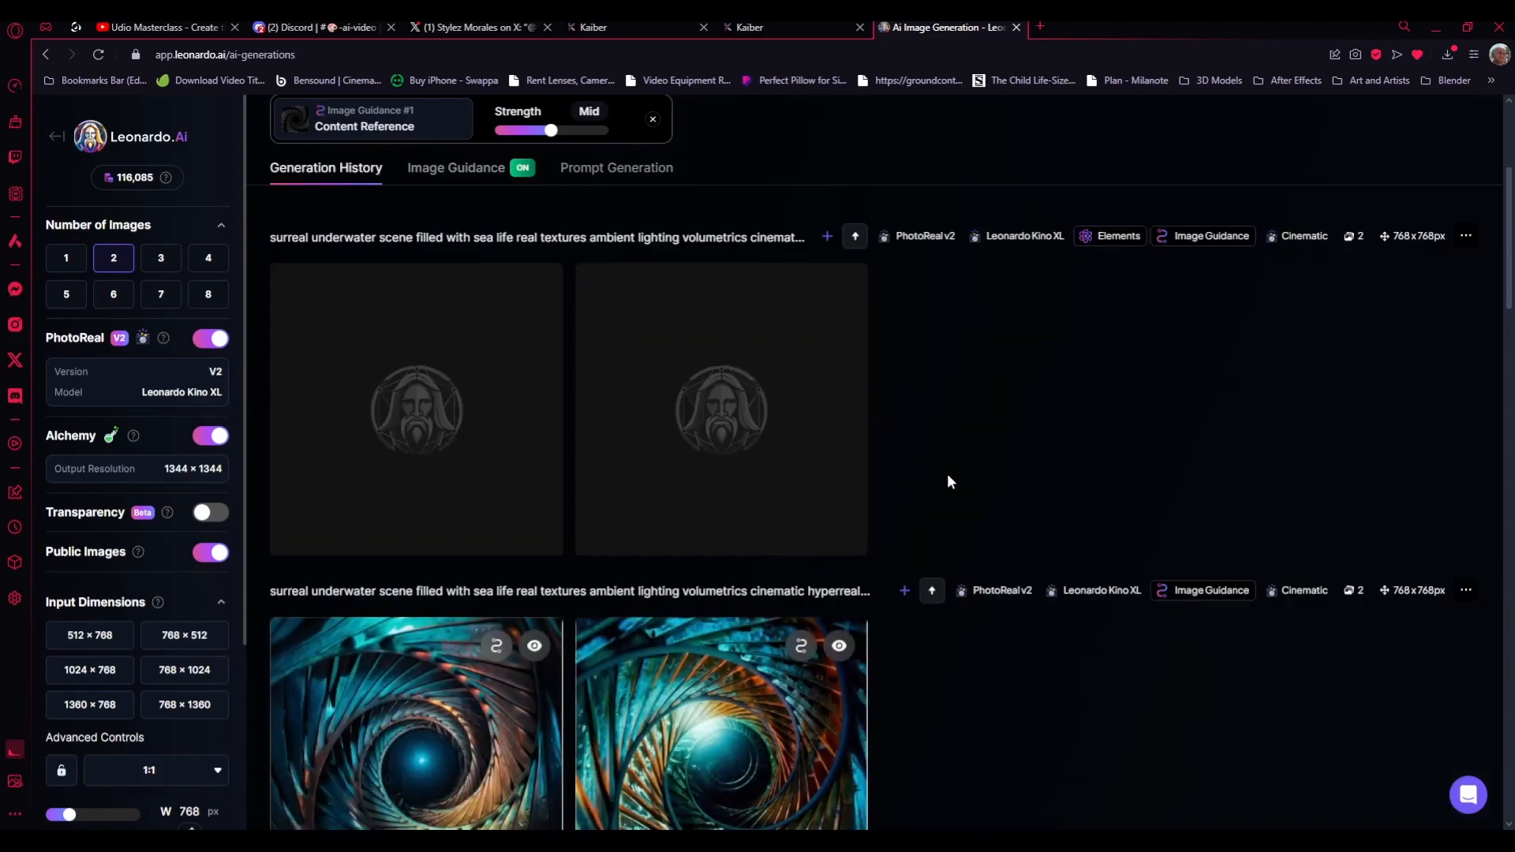
{"action": "scroll", "coordinate": [974, 524], "scroll_direction": "up", "scroll_amount": 2}
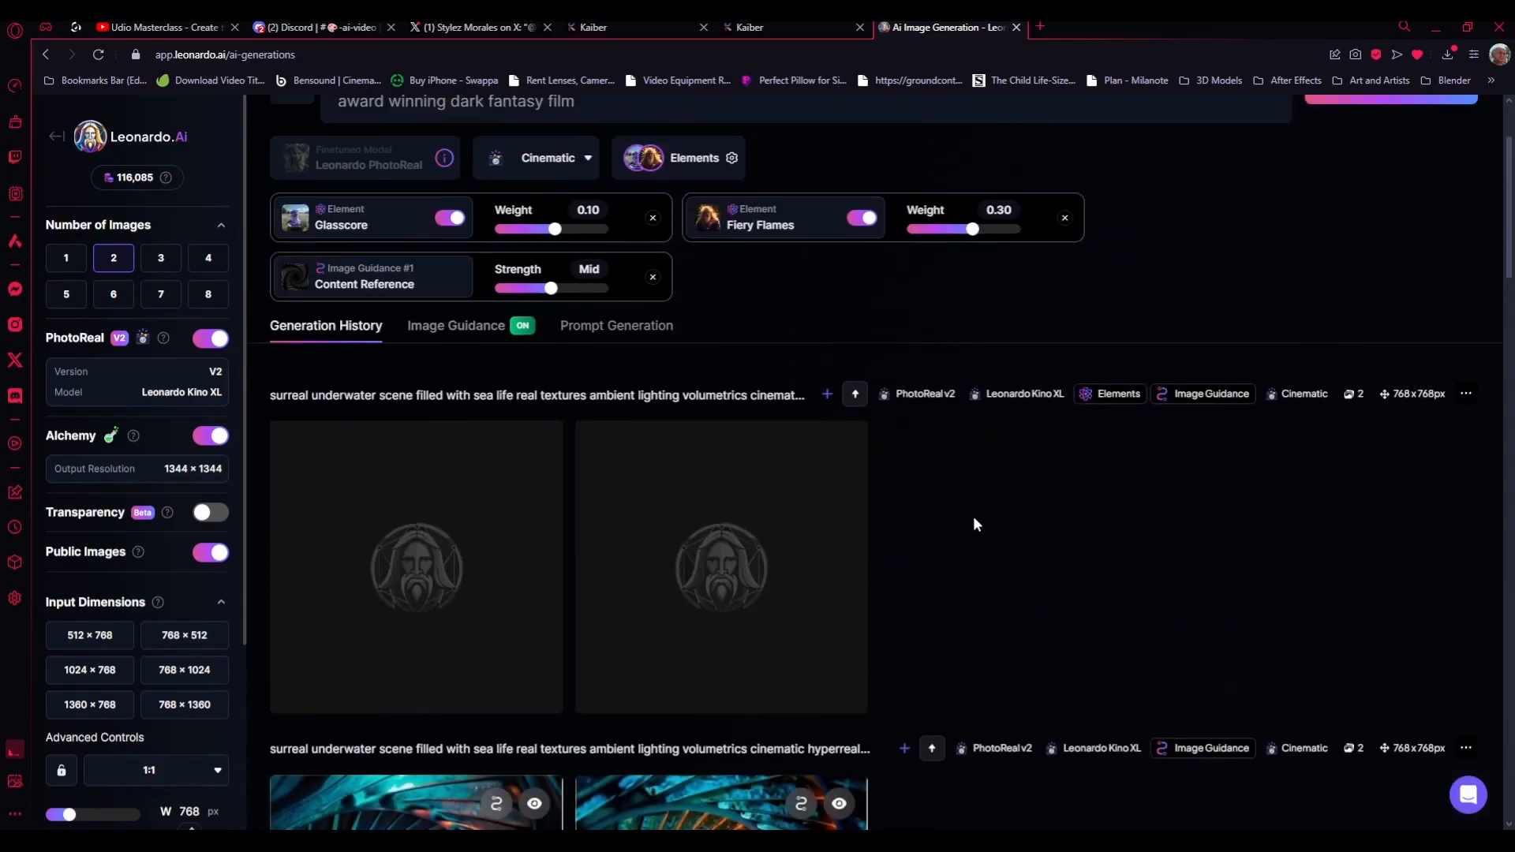
{"action": "scroll", "coordinate": [973, 516], "scroll_direction": "up", "scroll_amount": 2}
{"action": "scroll", "coordinate": [772, 631], "scroll_direction": "down", "scroll_amount": 6}
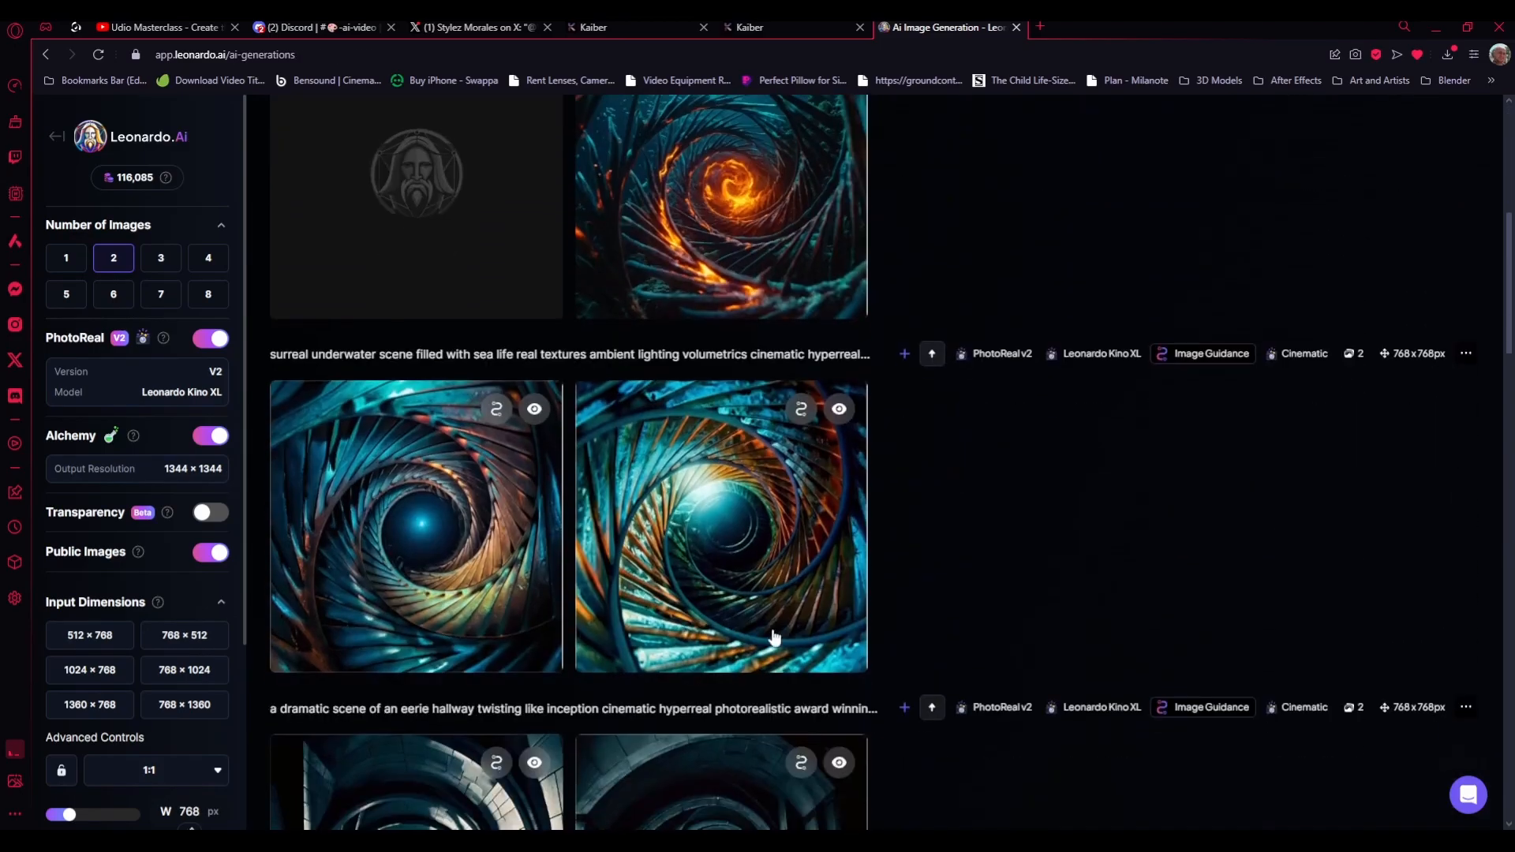
{"action": "scroll", "coordinate": [1104, 445], "scroll_direction": "up", "scroll_amount": 2}
{"action": "scroll", "coordinate": [1097, 426], "scroll_direction": "up", "scroll_amount": 2}
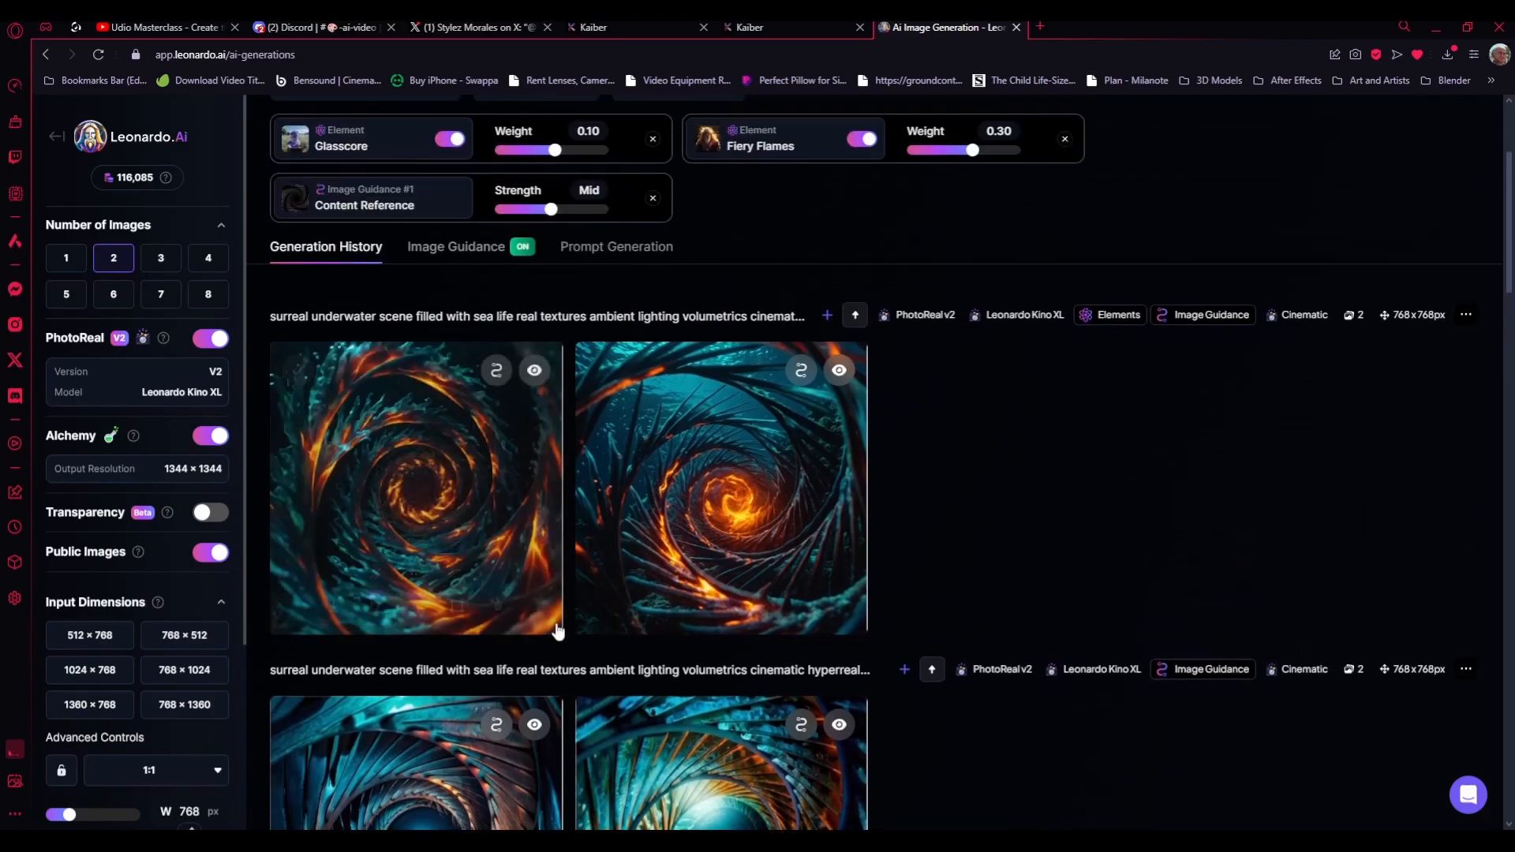
- Enlarge both new underwater images made with Glasscore and Fiery Flames and inspect them
{"action": "left_click", "coordinate": [805, 494]}
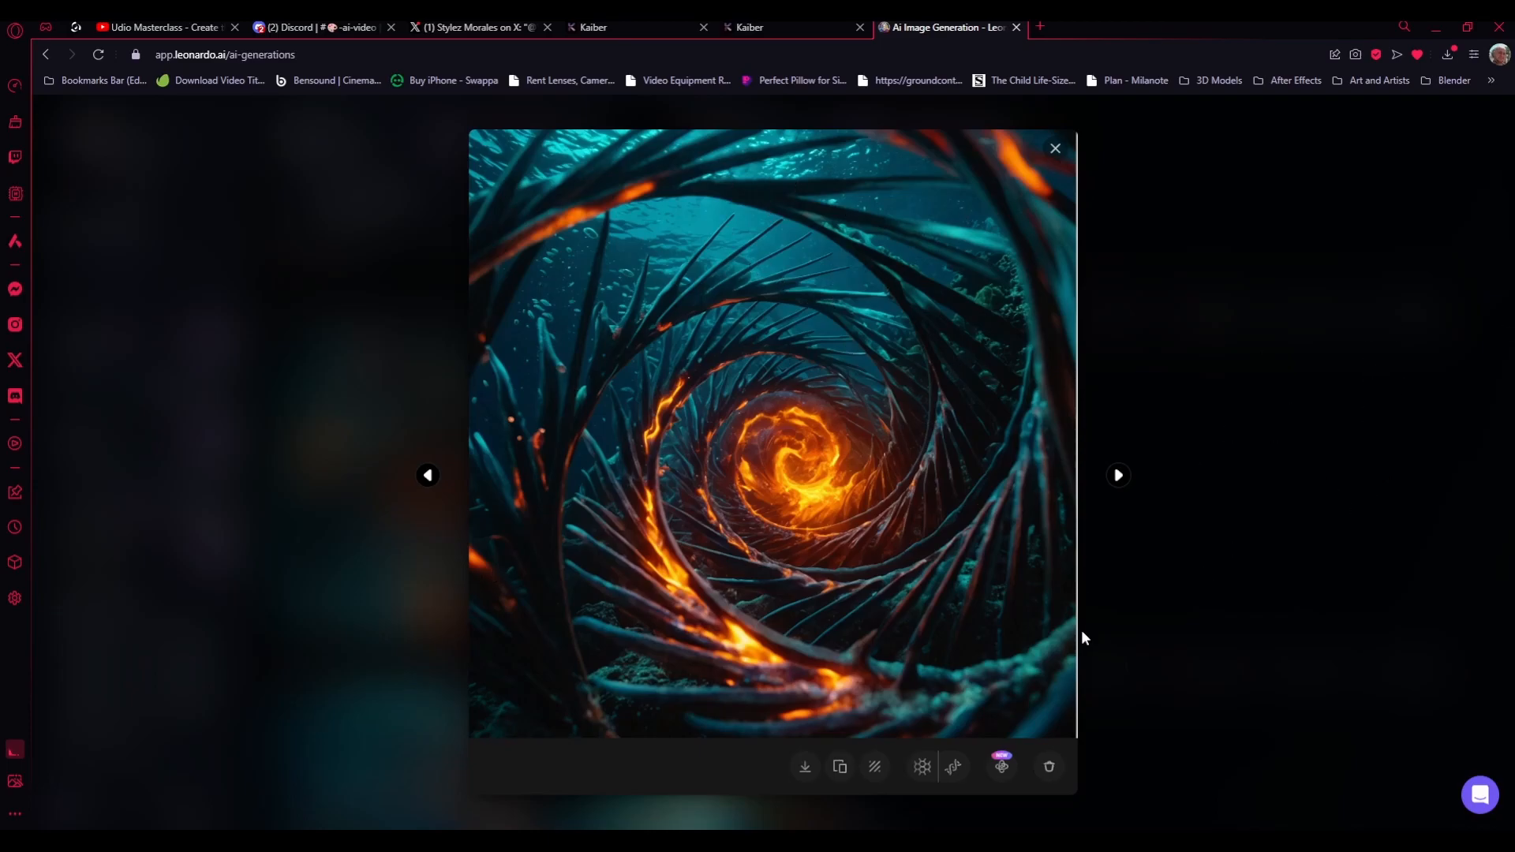
{"action": "left_click", "coordinate": [428, 475]}
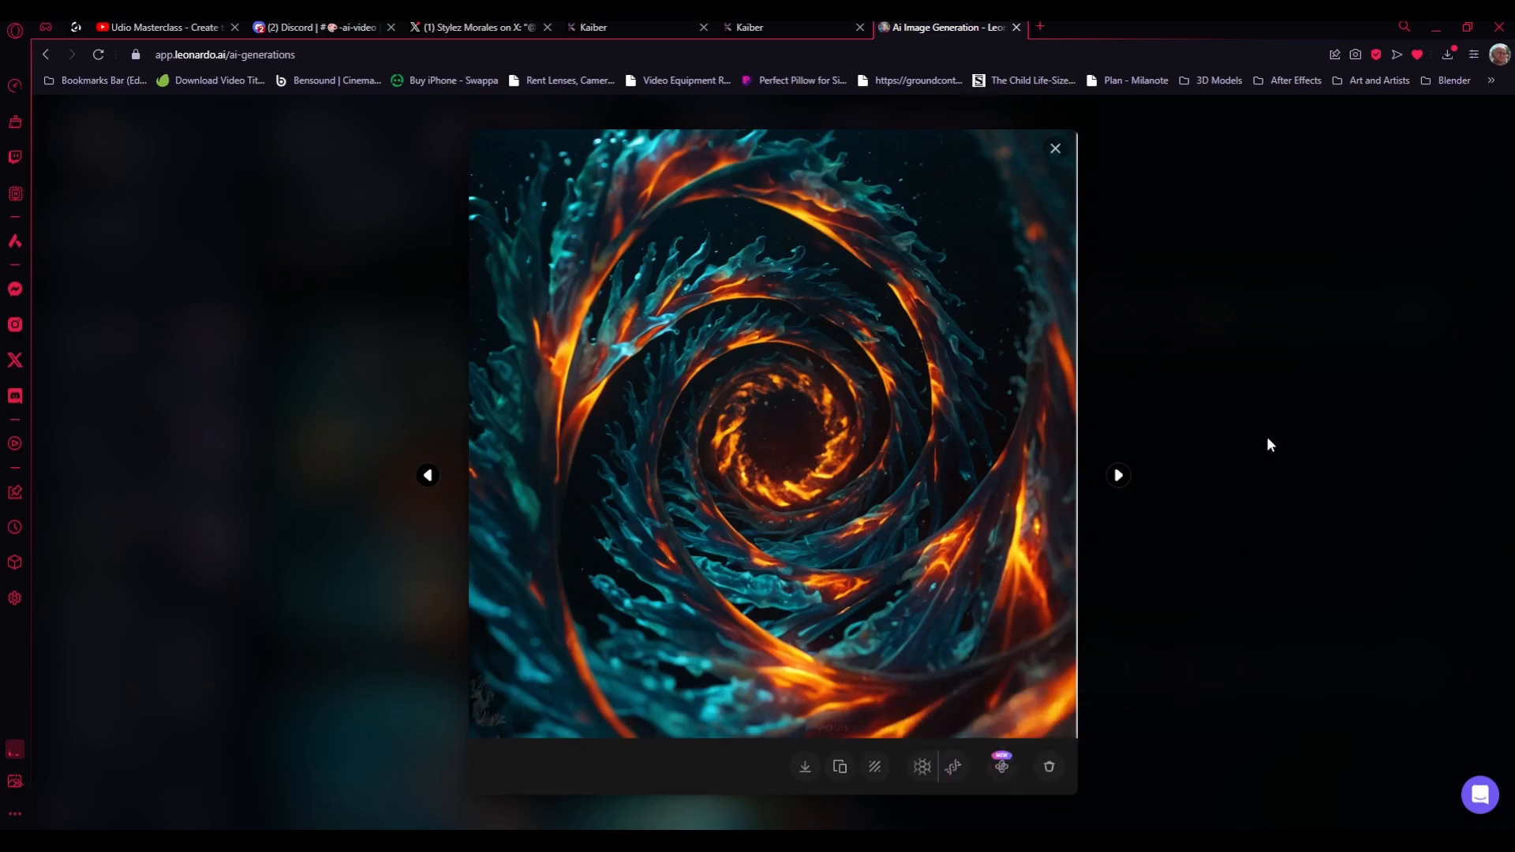
{"action": "left_click", "coordinate": [1223, 423]}
- Compare the new fiery underwater images with the earlier underwater and eerie hallway results in the generation history
{"action": "scroll", "coordinate": [1262, 474], "scroll_direction": "down", "scroll_amount": 6}
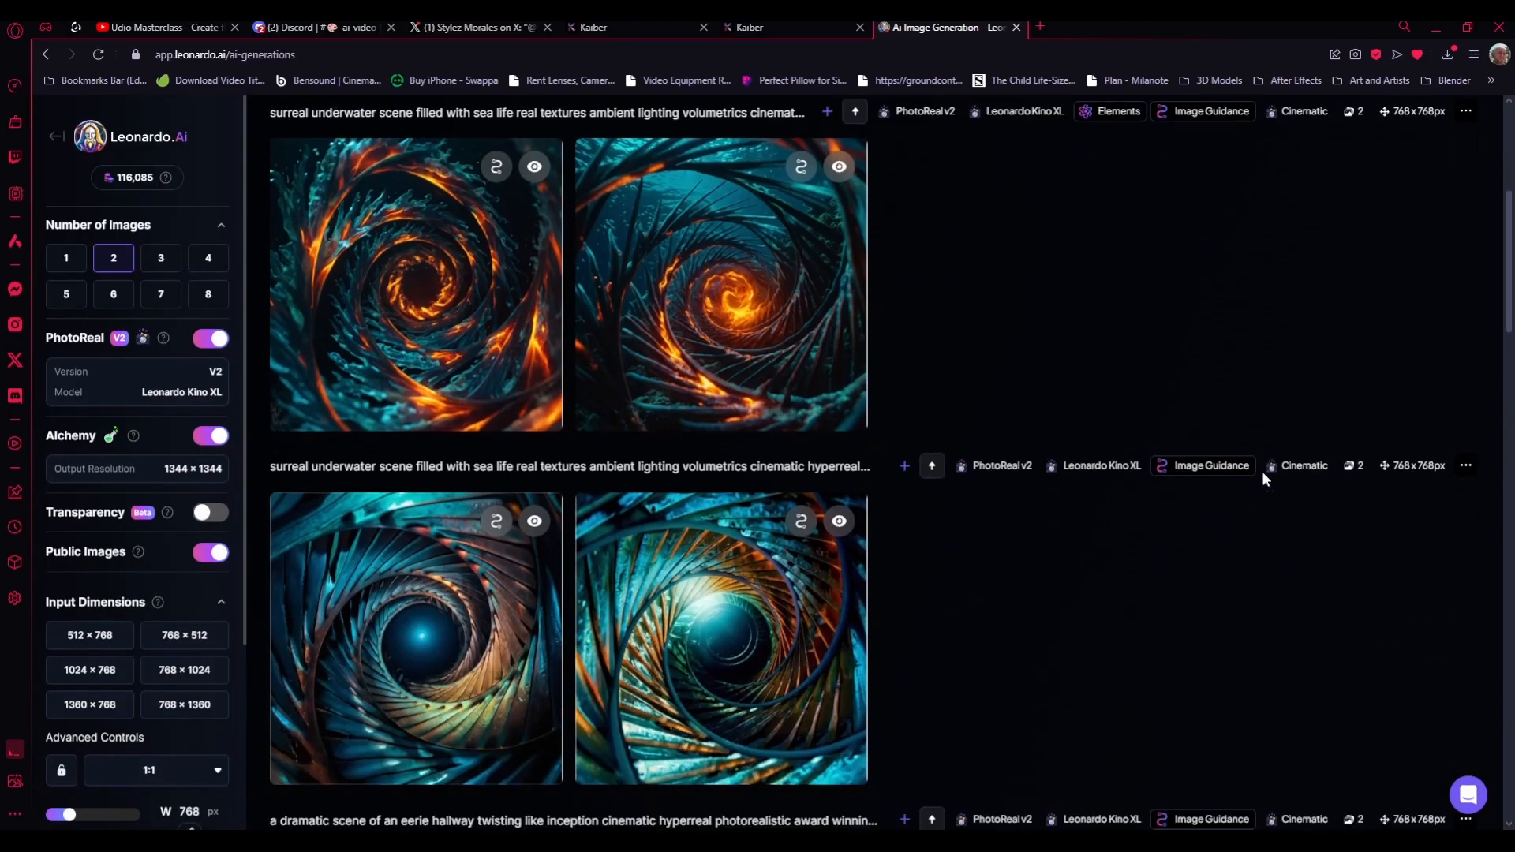
{"action": "scroll", "coordinate": [1258, 485], "scroll_direction": "down", "scroll_amount": 7}
{"action": "scroll", "coordinate": [1251, 497], "scroll_direction": "up", "scroll_amount": 8}
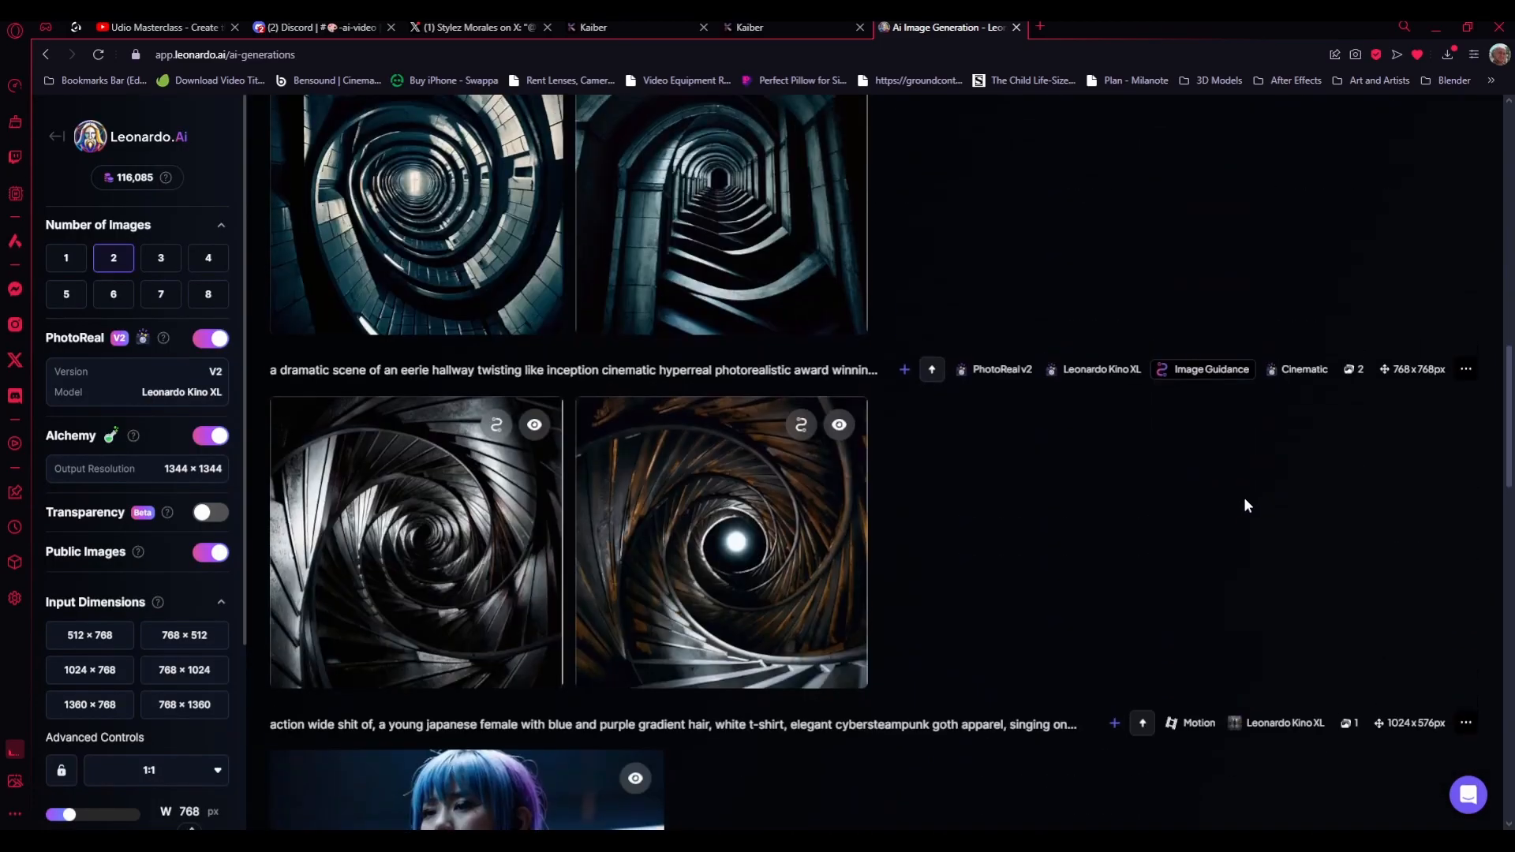
{"action": "scroll", "coordinate": [1236, 497], "scroll_direction": "up", "scroll_amount": 6}
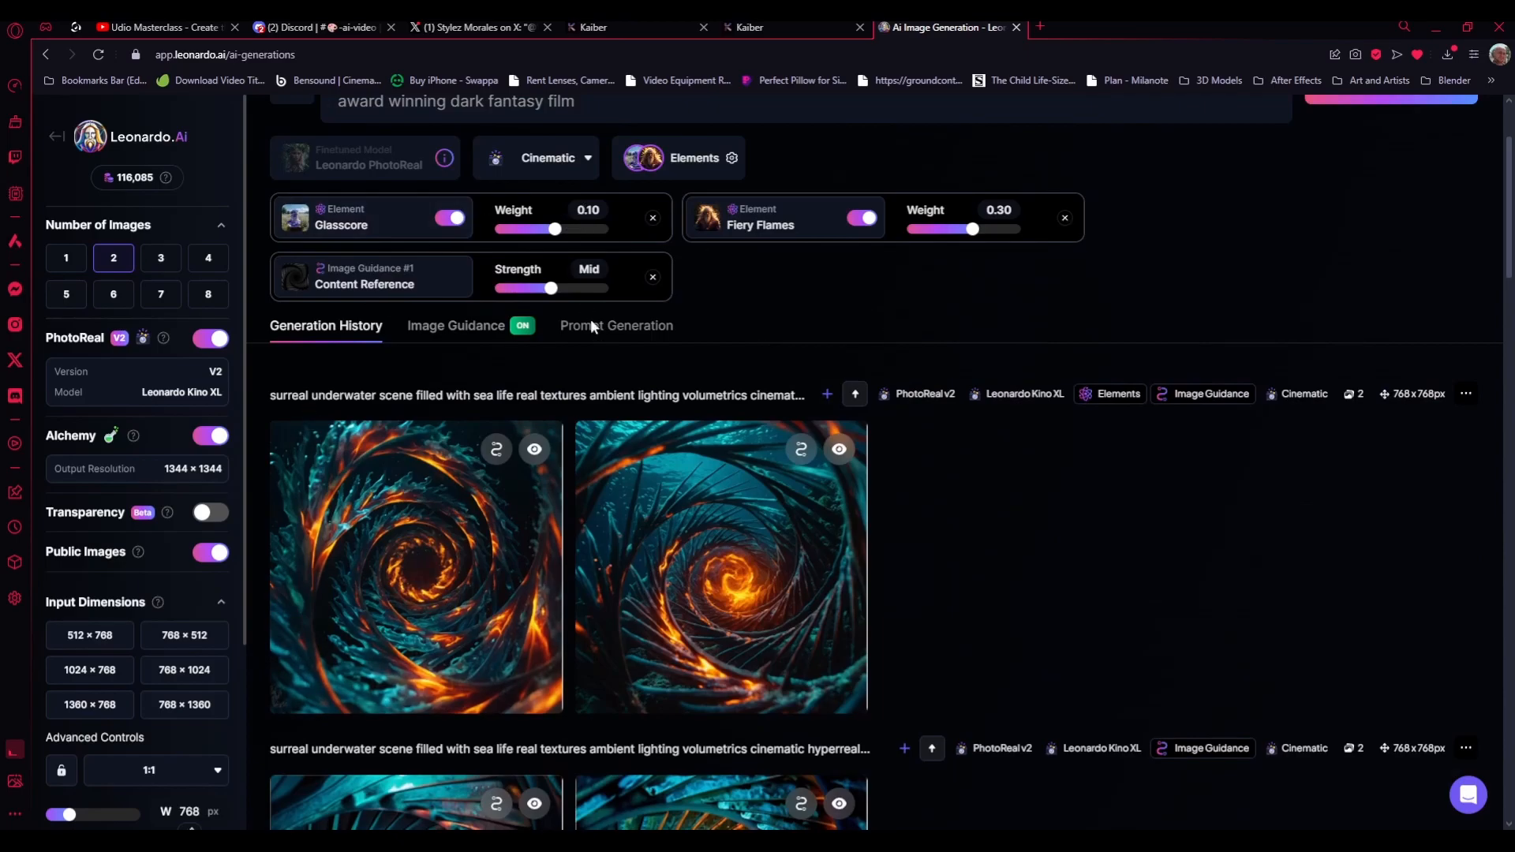
{"action": "scroll", "coordinate": [446, 246], "scroll_direction": "up", "scroll_amount": 2}
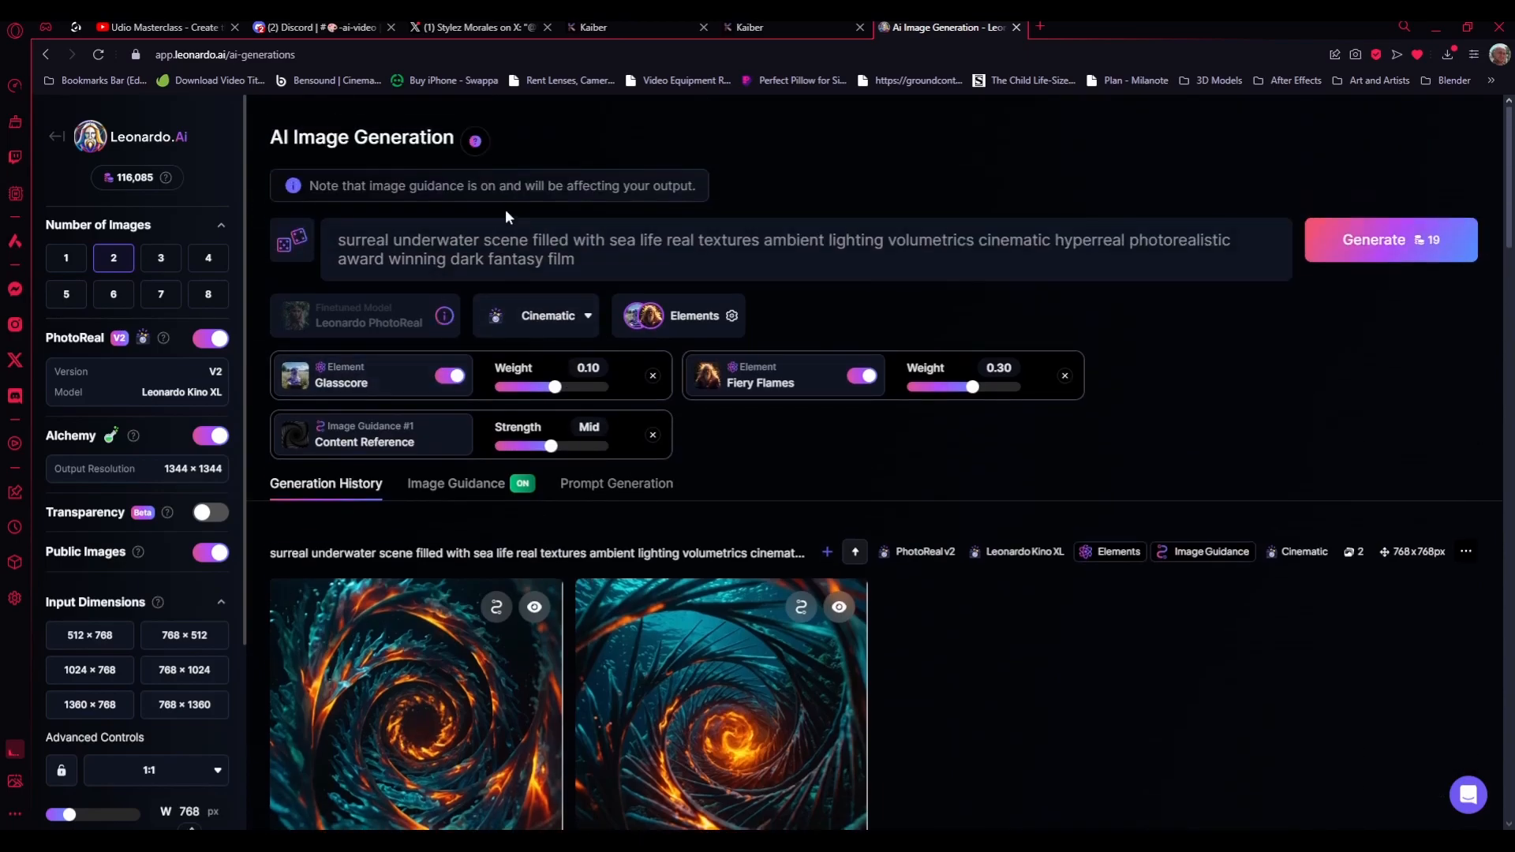
{"action": "scroll", "coordinate": [505, 209], "scroll_direction": "down", "scroll_amount": 6}
{"action": "scroll", "coordinate": [599, 418], "scroll_direction": "up", "scroll_amount": 10}
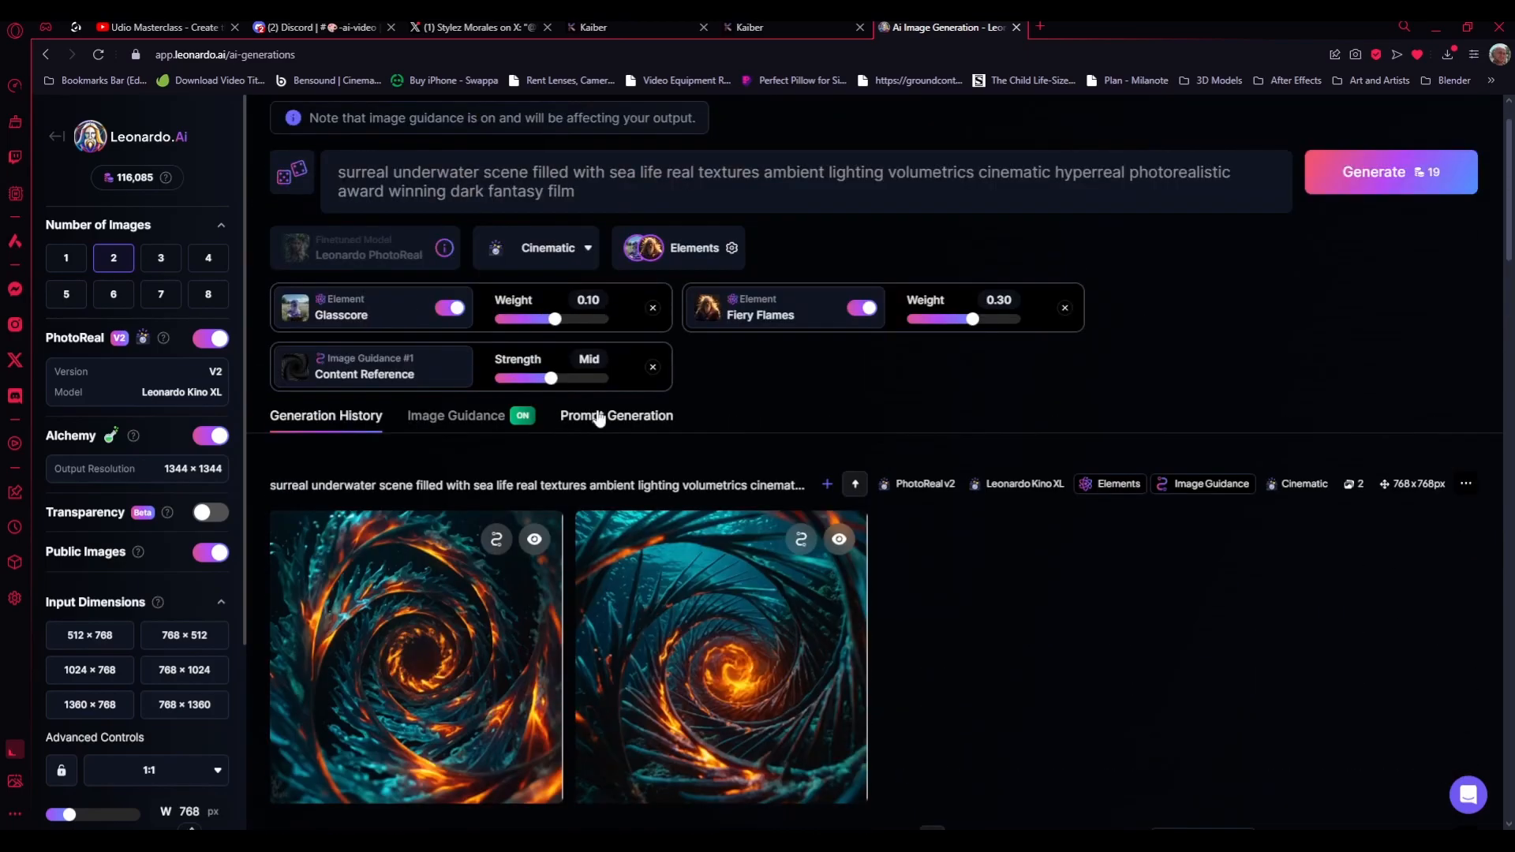
- Replace the content reference source image with the uploaded picture of the woman conjuring a fireball
{"action": "left_click", "coordinate": [452, 486]}
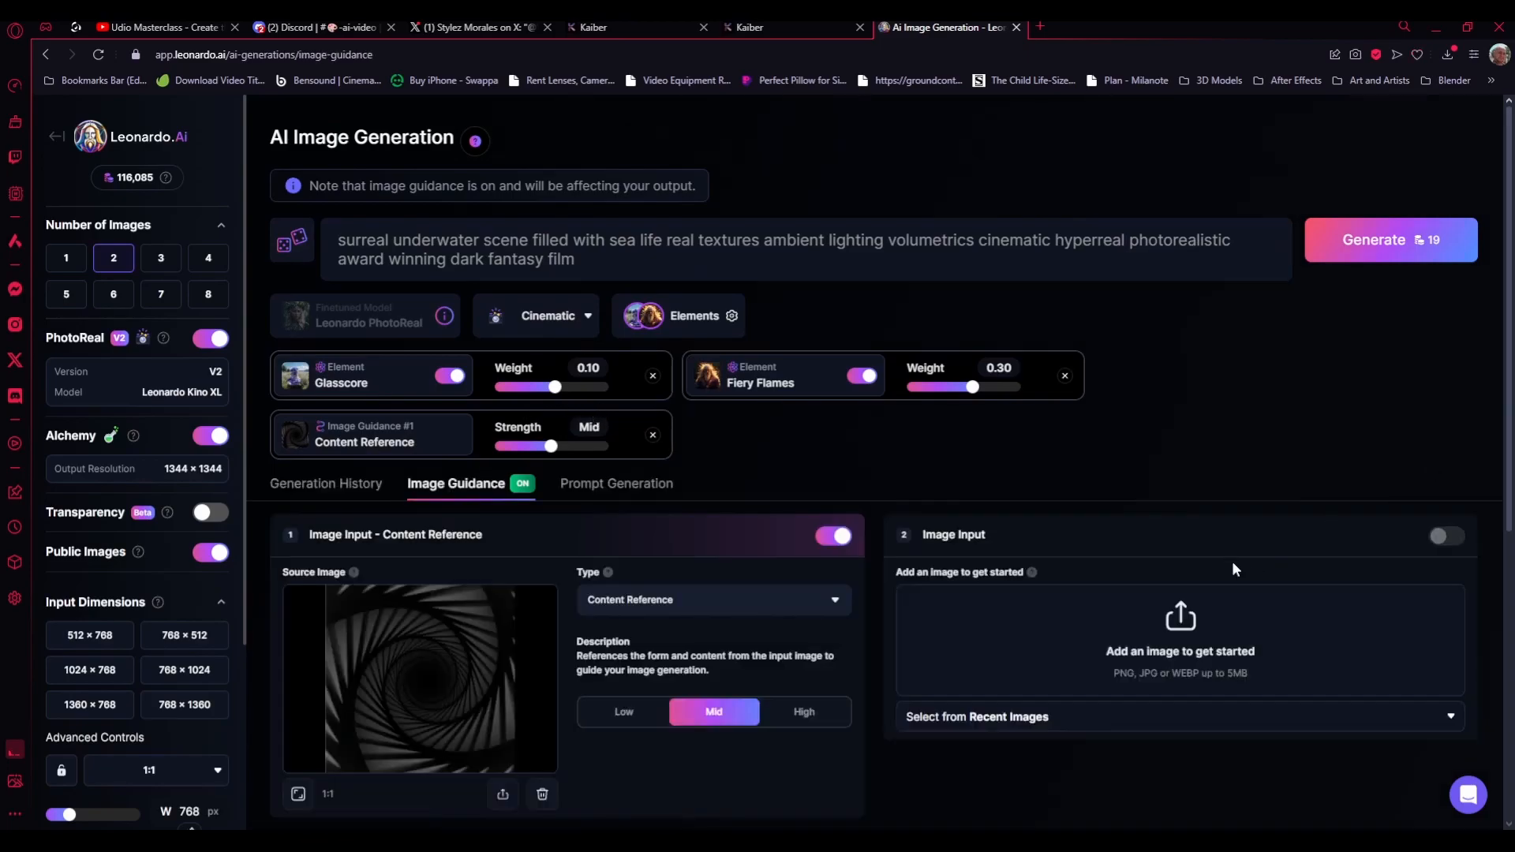
{"action": "scroll", "coordinate": [948, 486], "scroll_direction": "down", "scroll_amount": 3}
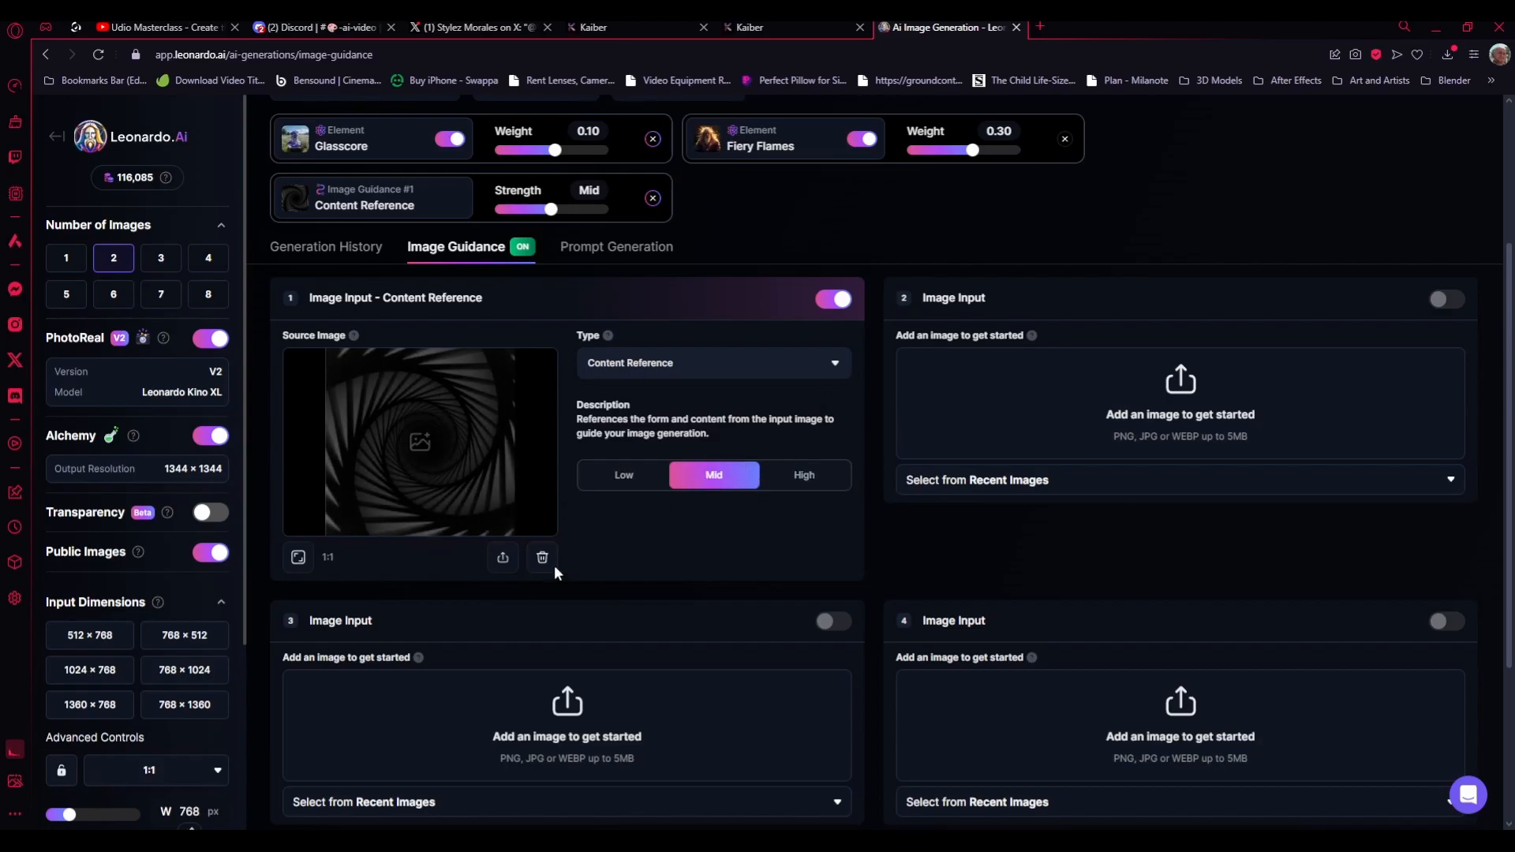
{"action": "left_click", "coordinate": [395, 465]}
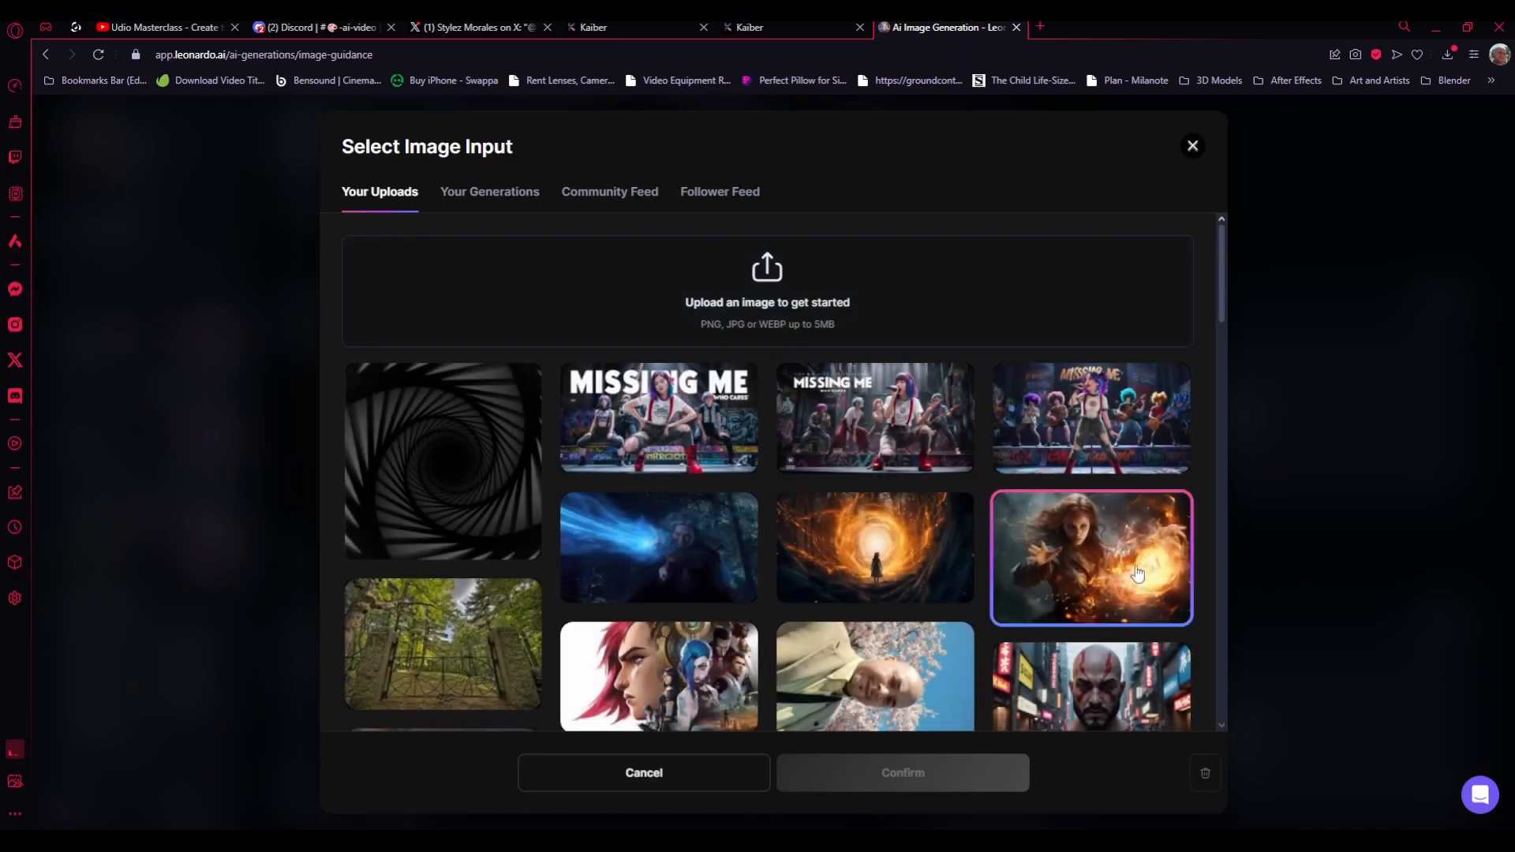
{"action": "left_click", "coordinate": [1005, 555]}
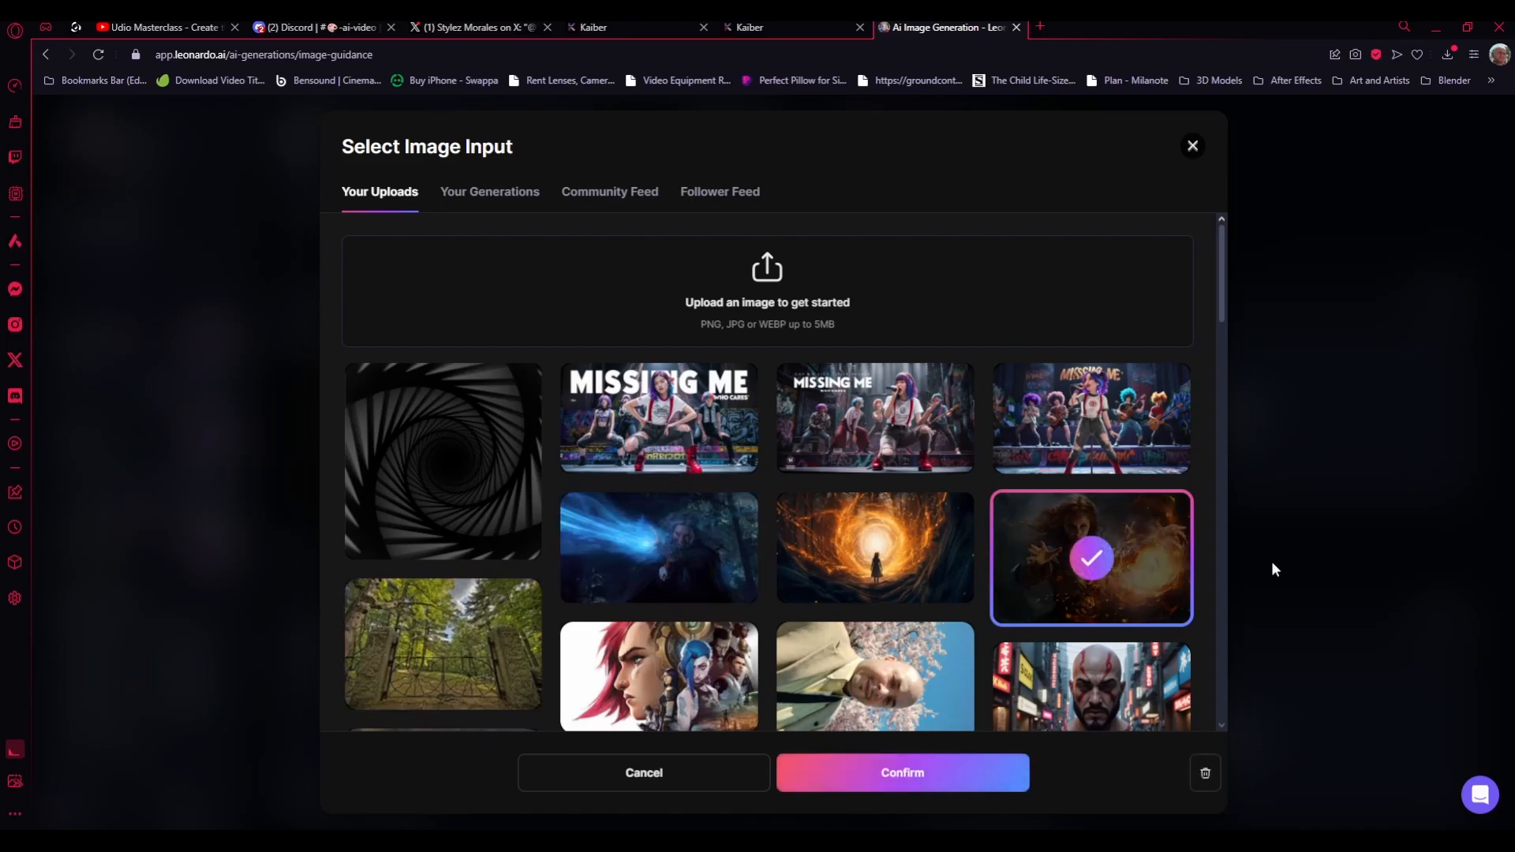
{"action": "left_click", "coordinate": [892, 771]}
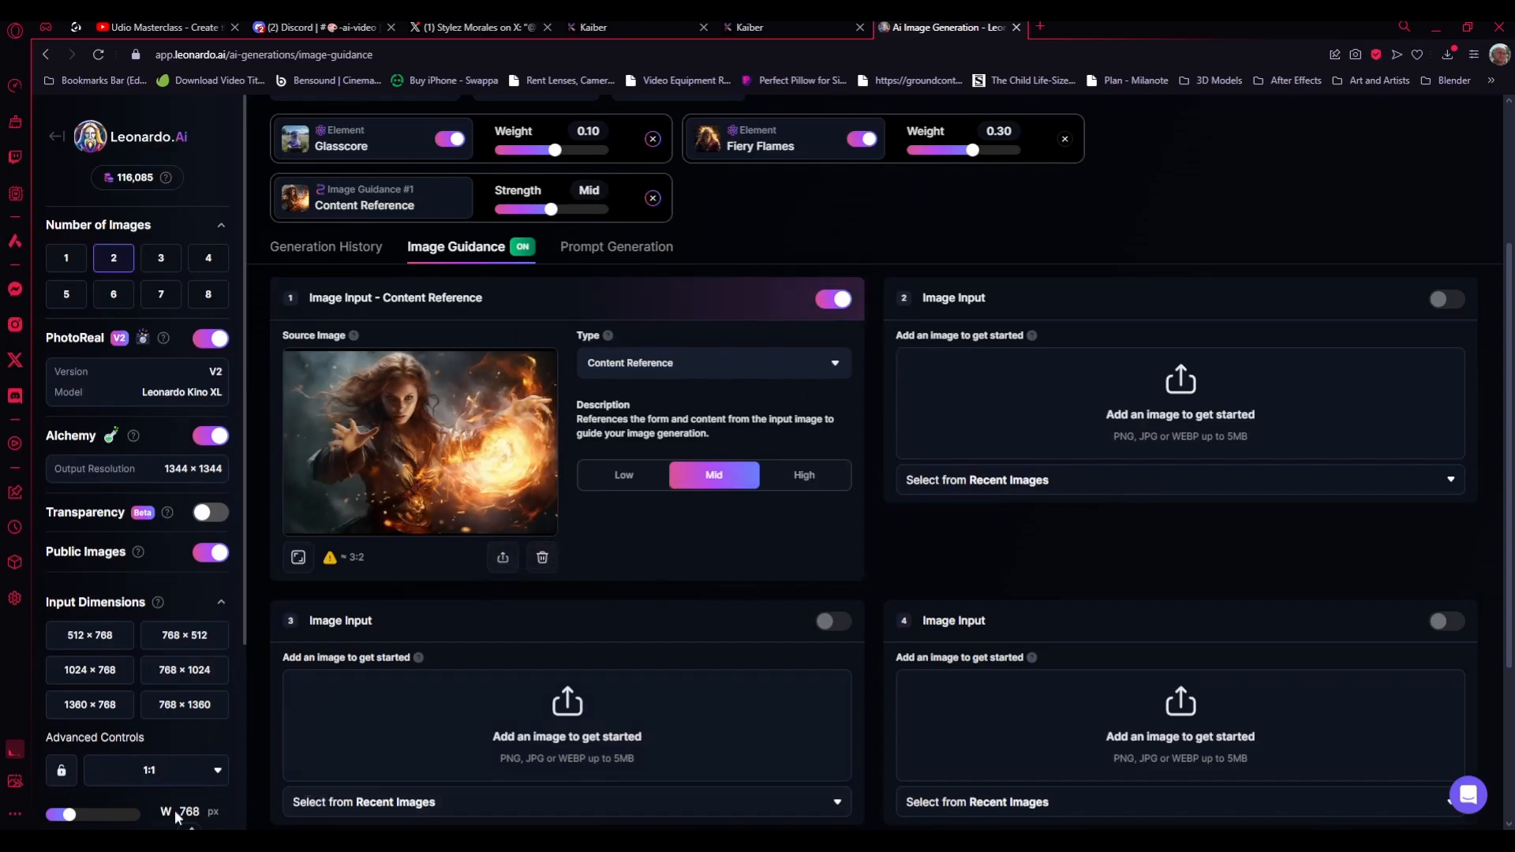
- Set the aspect ratio to 3:2 and remove the content reference from the active image guidance
{"action": "left_click", "coordinate": [209, 770]}
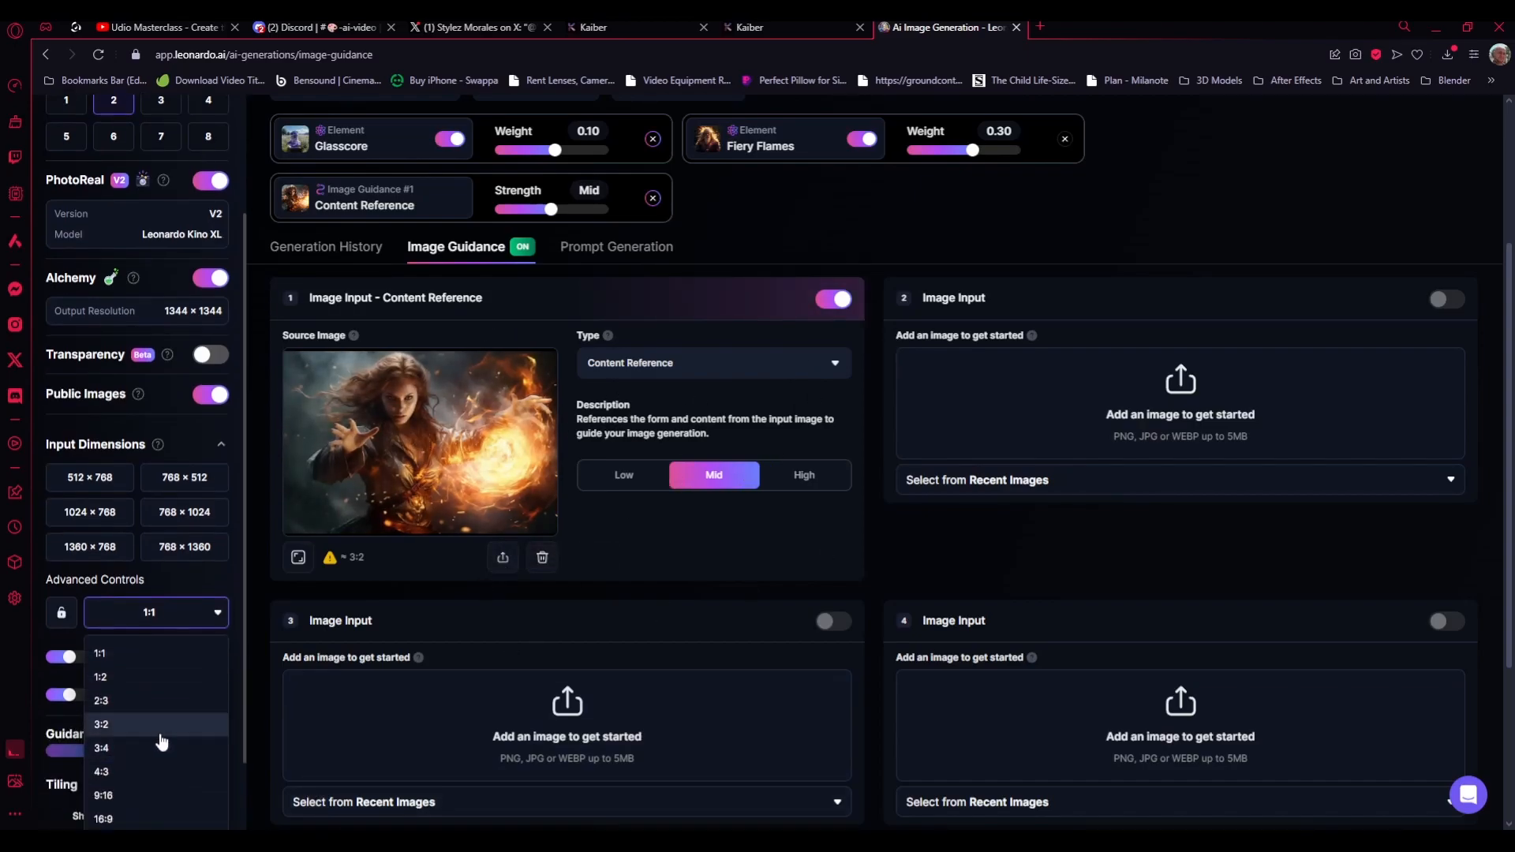
{"action": "left_click", "coordinate": [149, 724]}
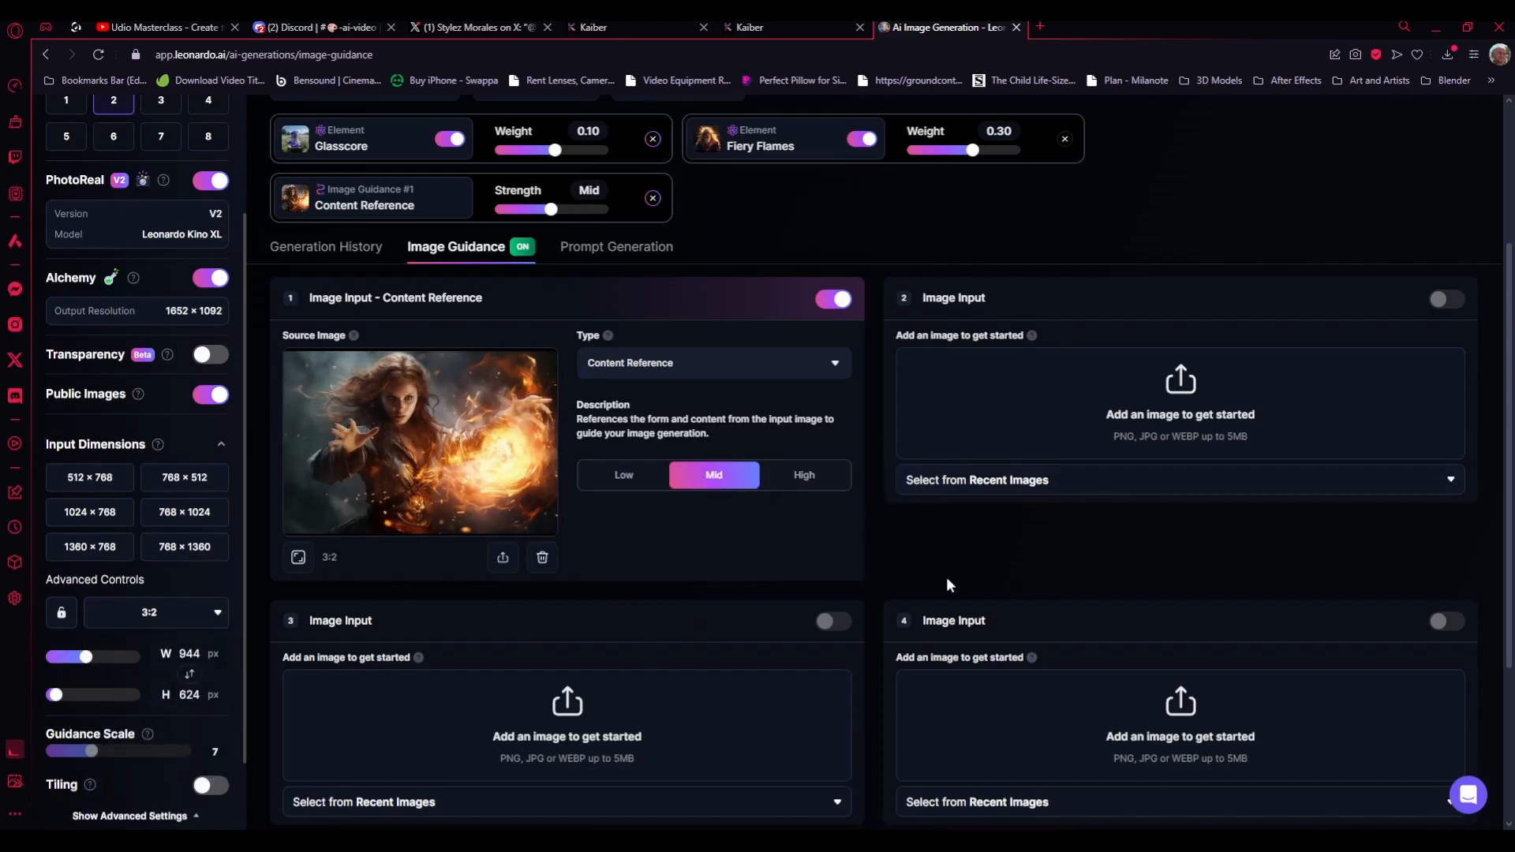
{"action": "scroll", "coordinate": [947, 584], "scroll_direction": "up", "scroll_amount": 3}
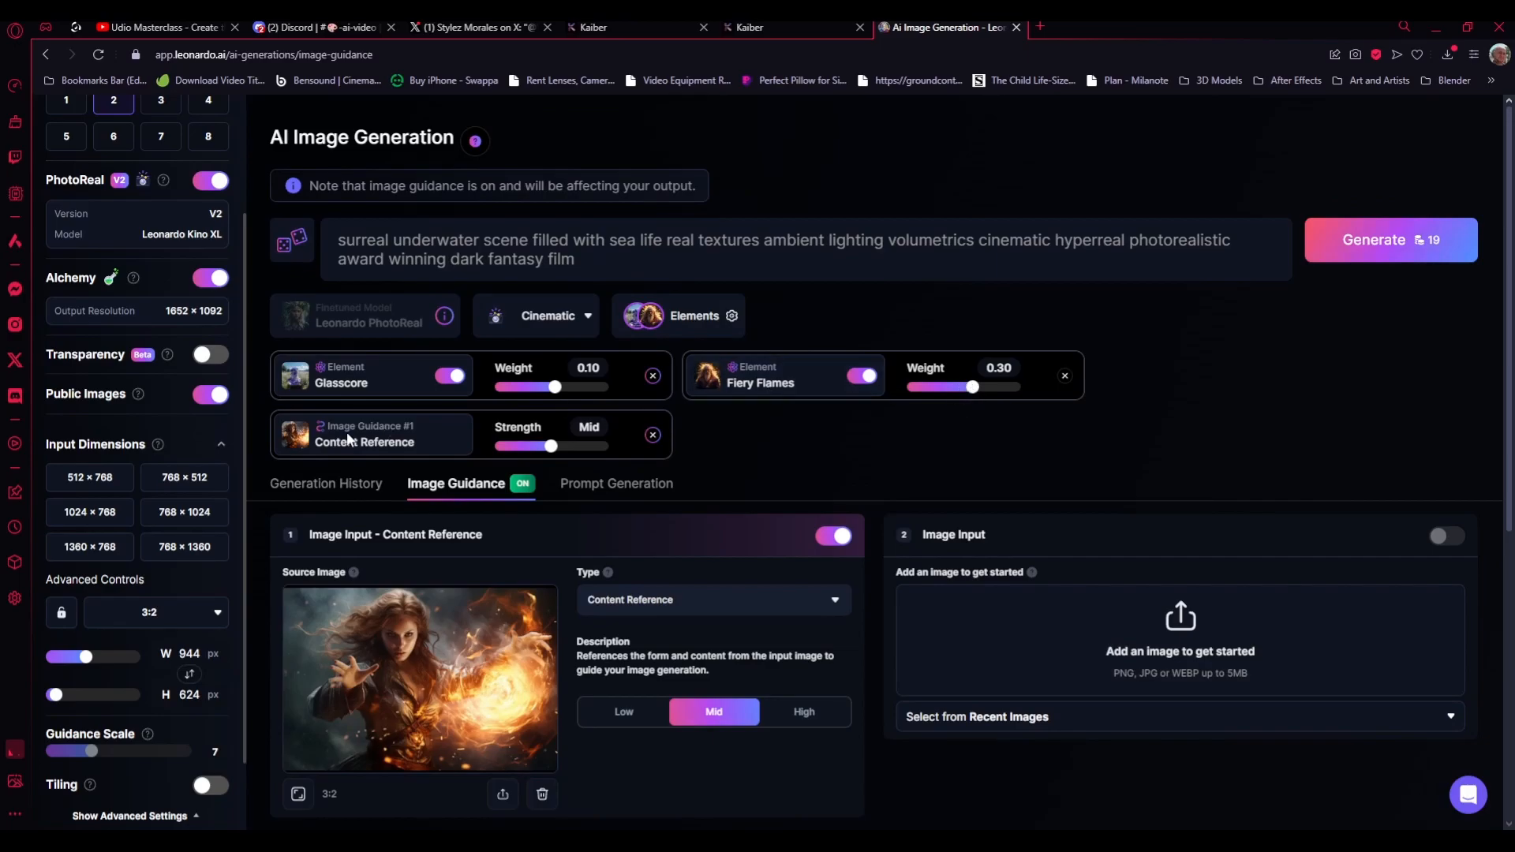
{"action": "left_click", "coordinate": [652, 436]}
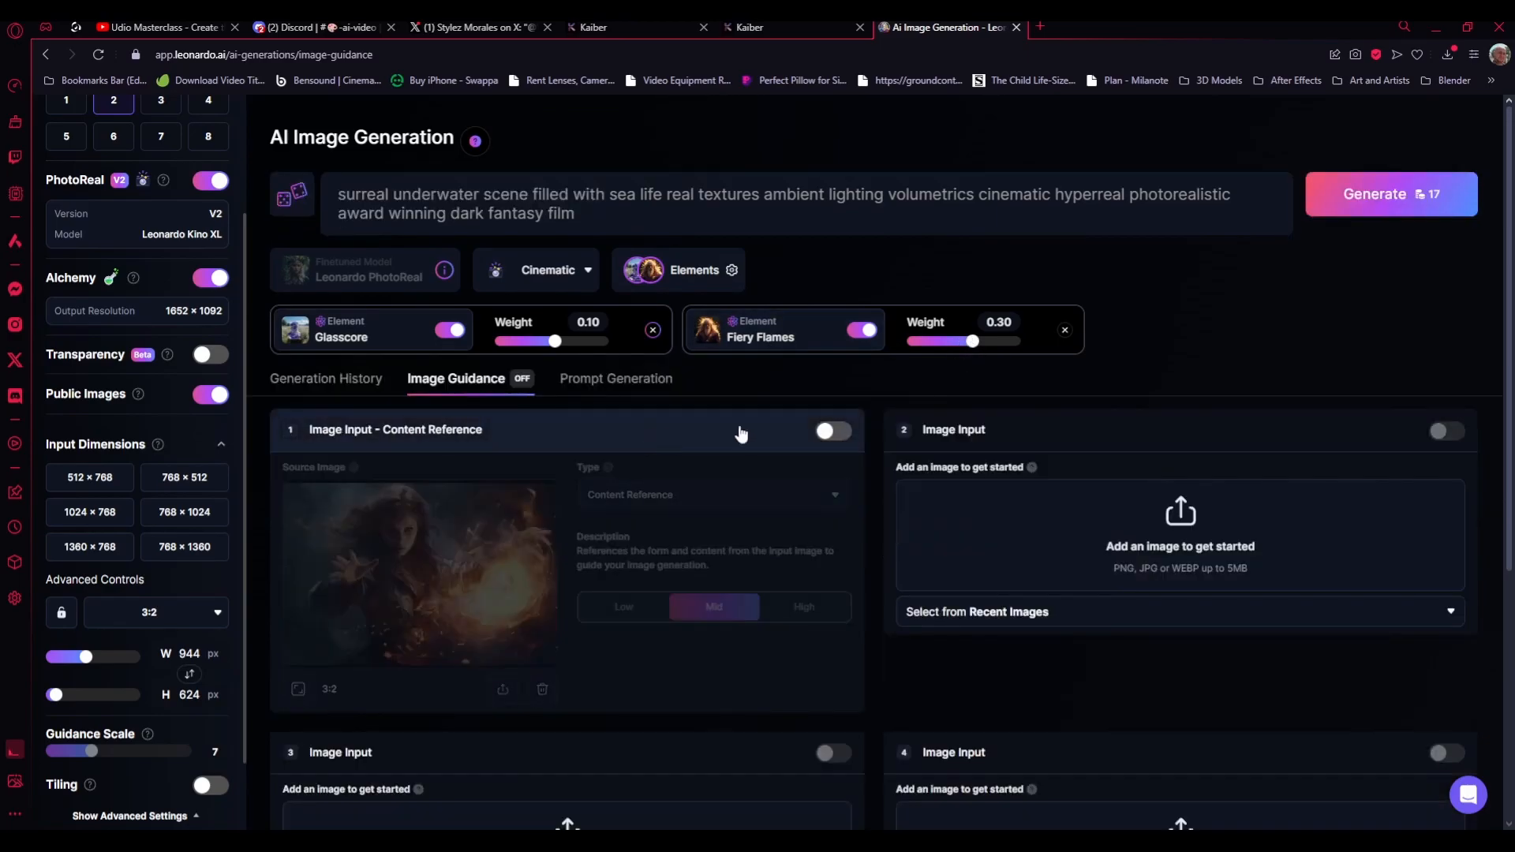
- Add the Dark Arts element at weight 0.50 and remove the Glasscore element
{"action": "left_click", "coordinate": [699, 274]}
{"action": "left_click", "coordinate": [1040, 675]}
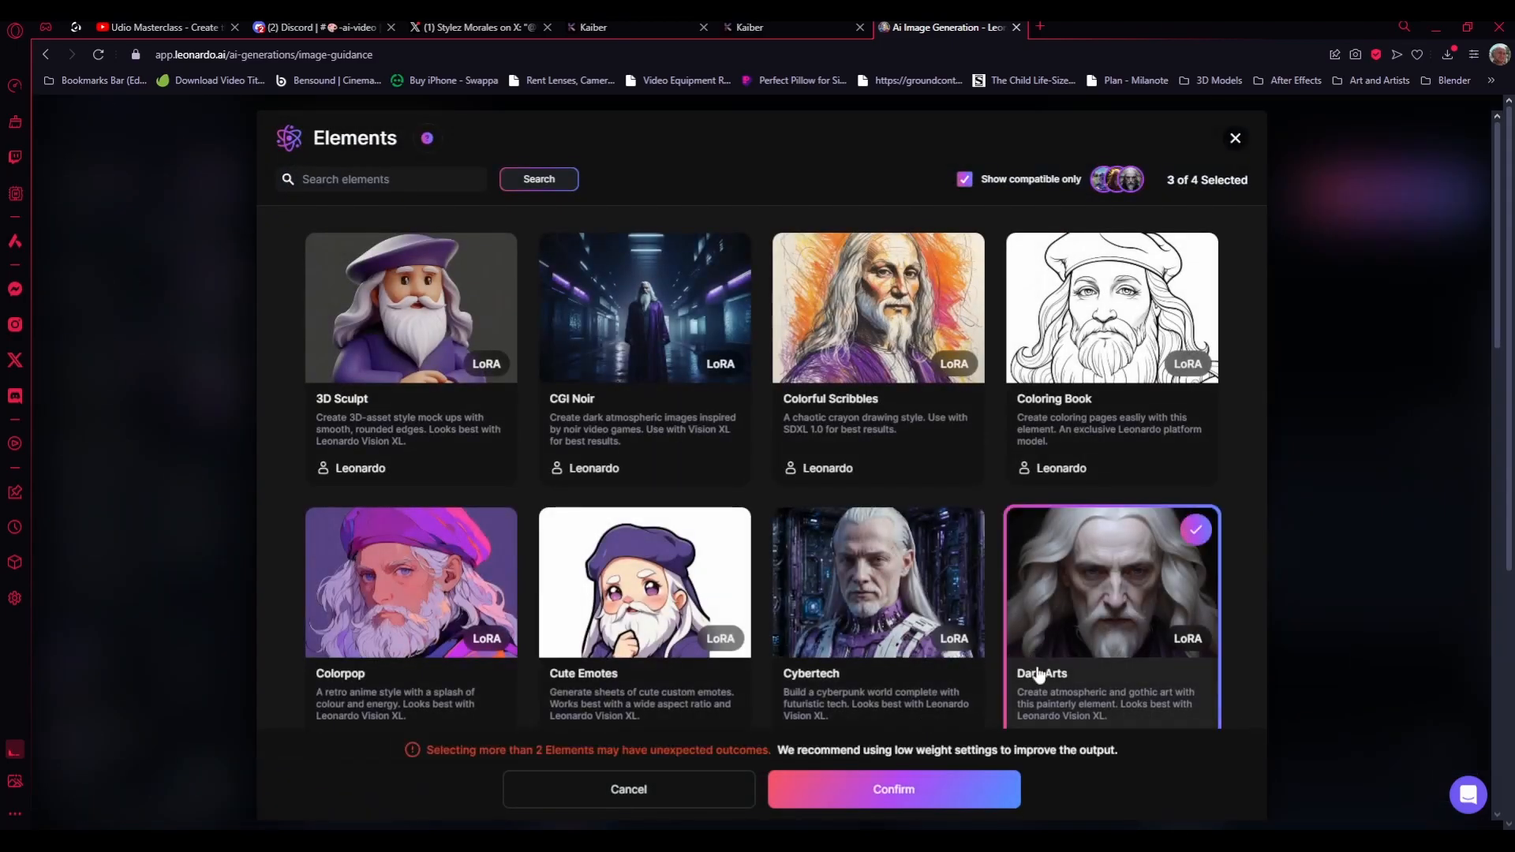
{"action": "left_click", "coordinate": [861, 793]}
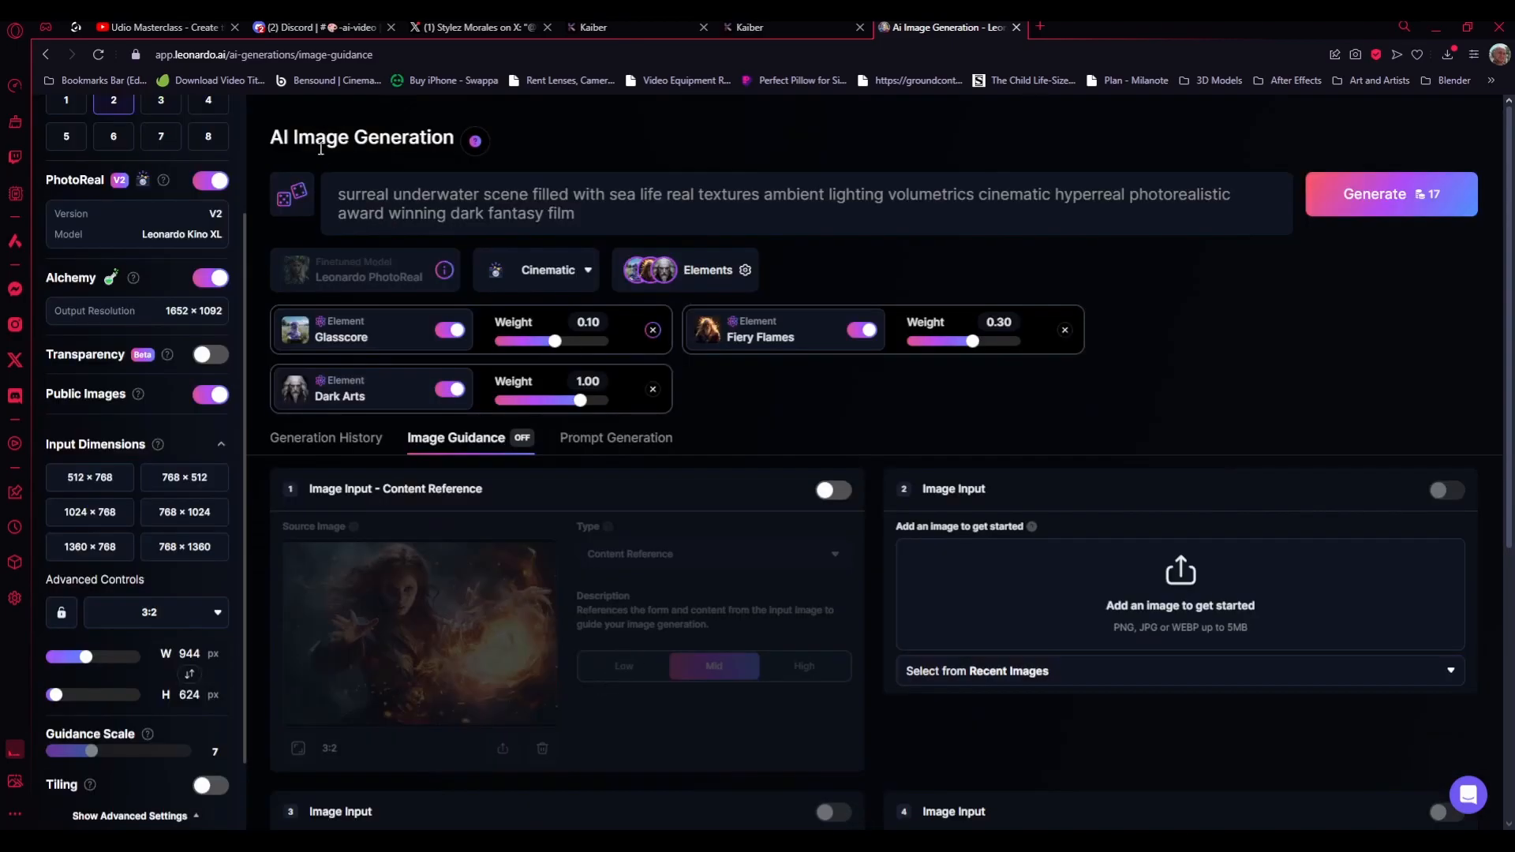
{"action": "left_click", "coordinate": [652, 329]}
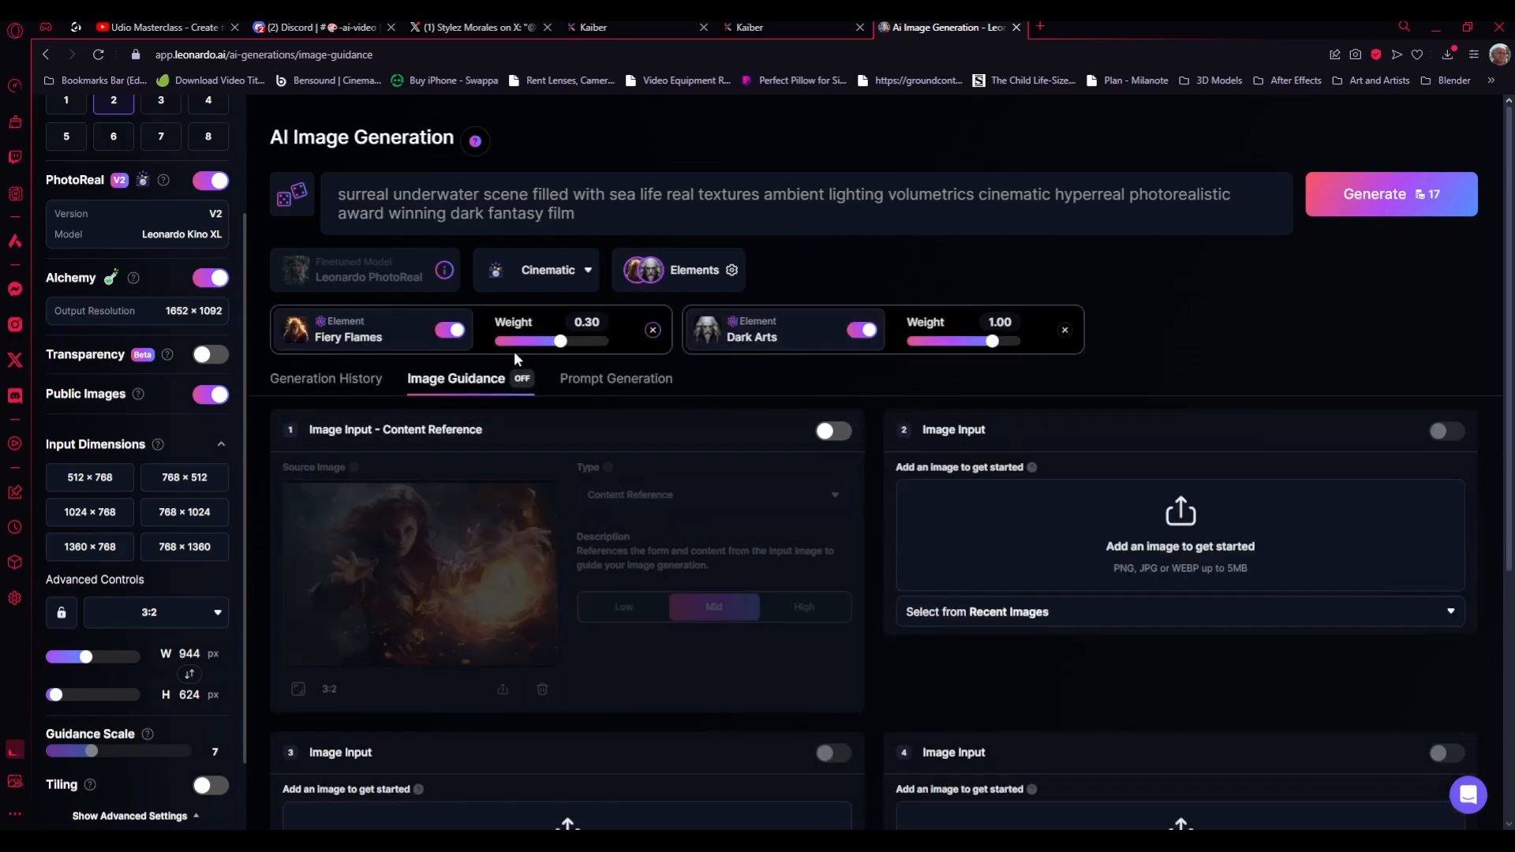
{"action": "left_click_drag", "start_coordinate": [991, 341], "coordinate": [977, 345]}
- Replace "surreal underwater scene filled with sea life" in the prompt with "a dramatic scene"
{"action": "left_click_drag", "start_coordinate": [662, 197], "coordinate": [130, 226]}
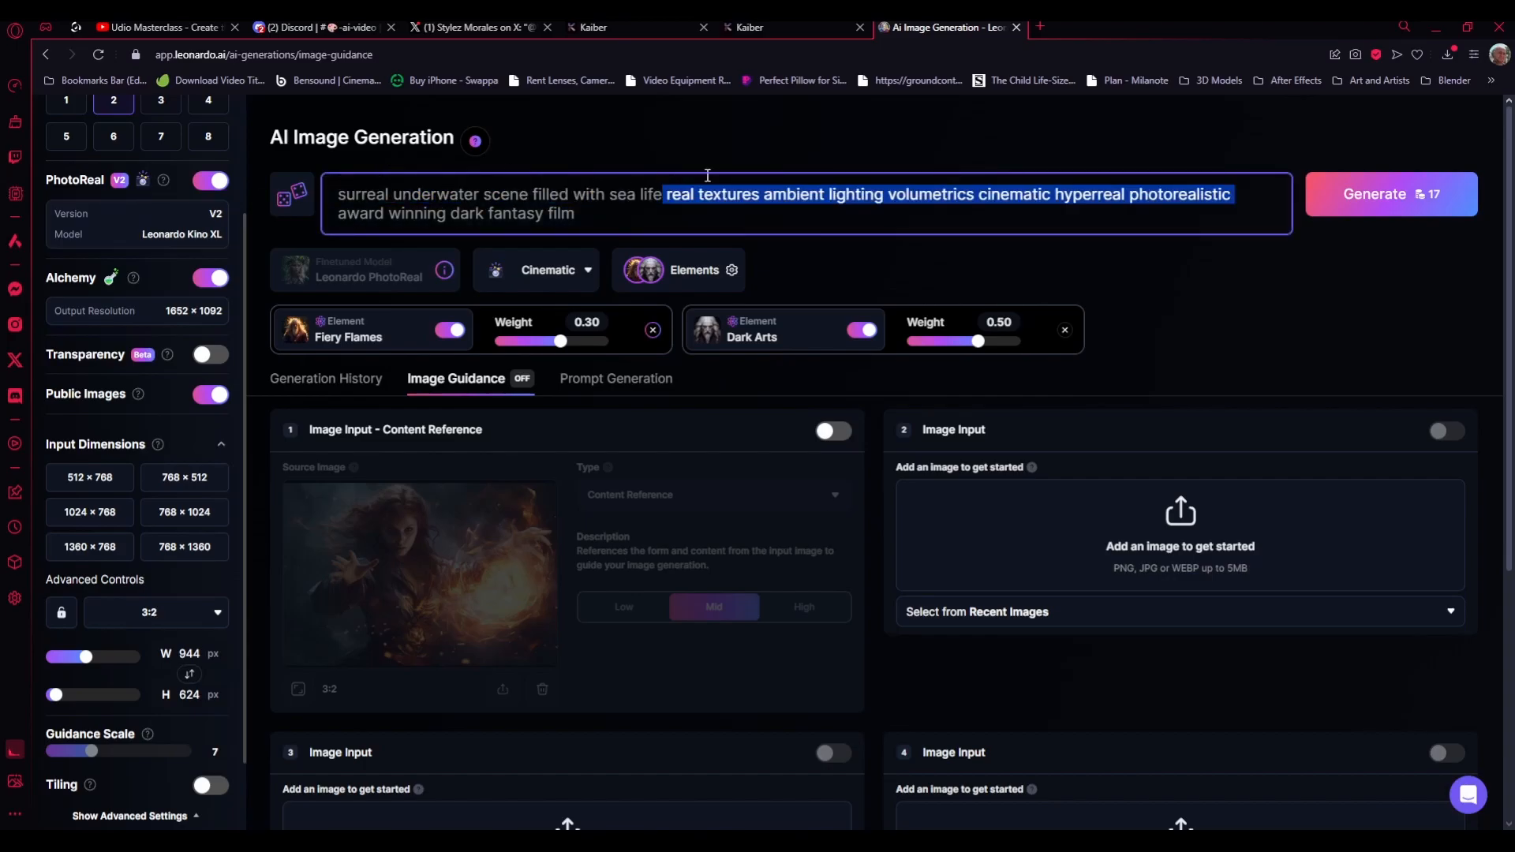
{"action": "left_click_drag", "start_coordinate": [662, 197], "coordinate": [331, 195]}
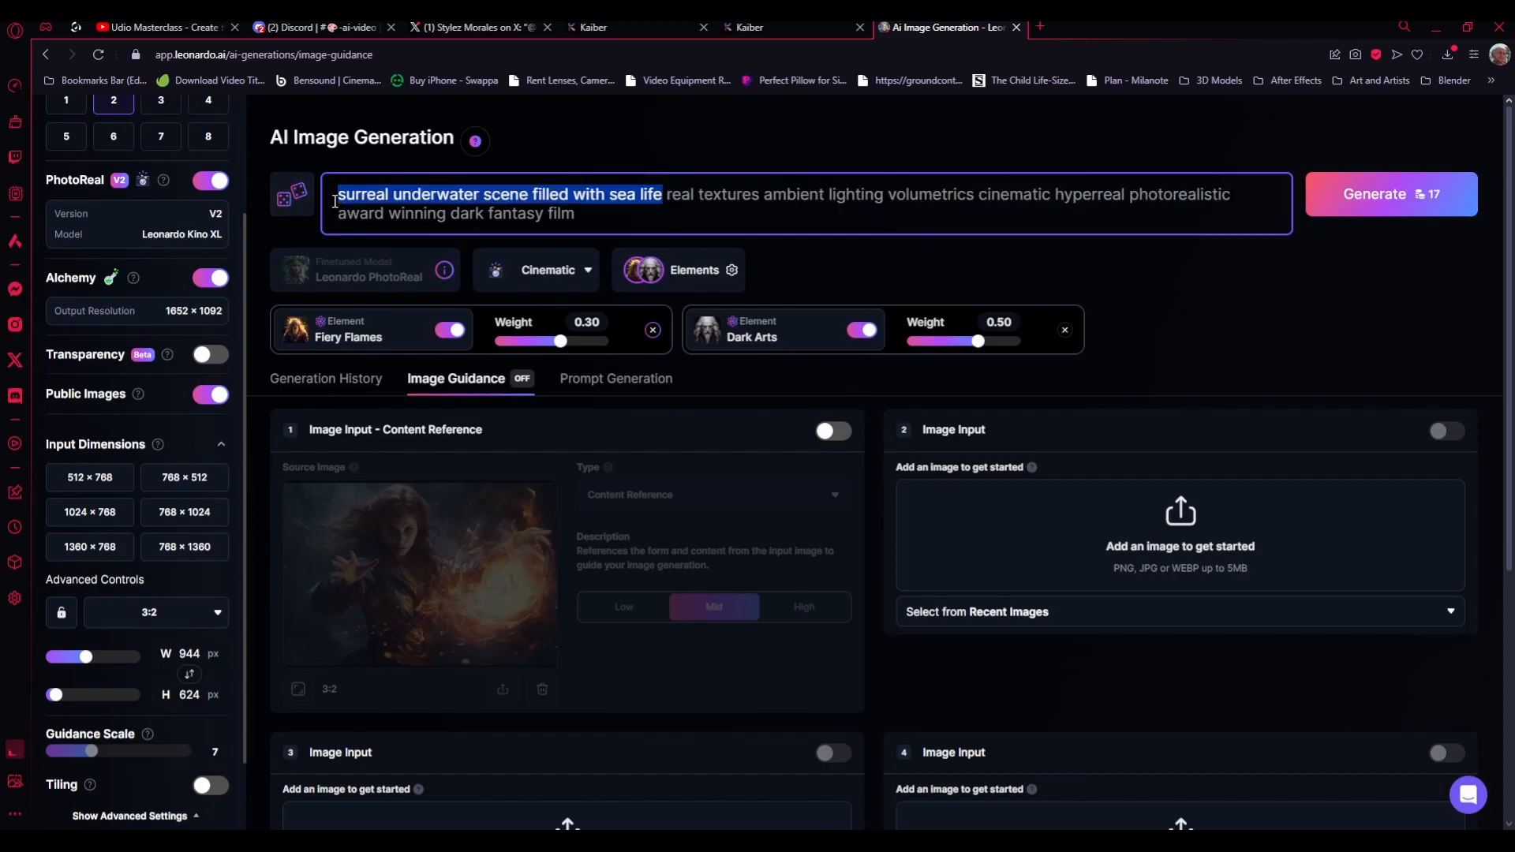
{"action": "type", "text": "a dre"}
{"action": "type", "text": "mtic scene"}
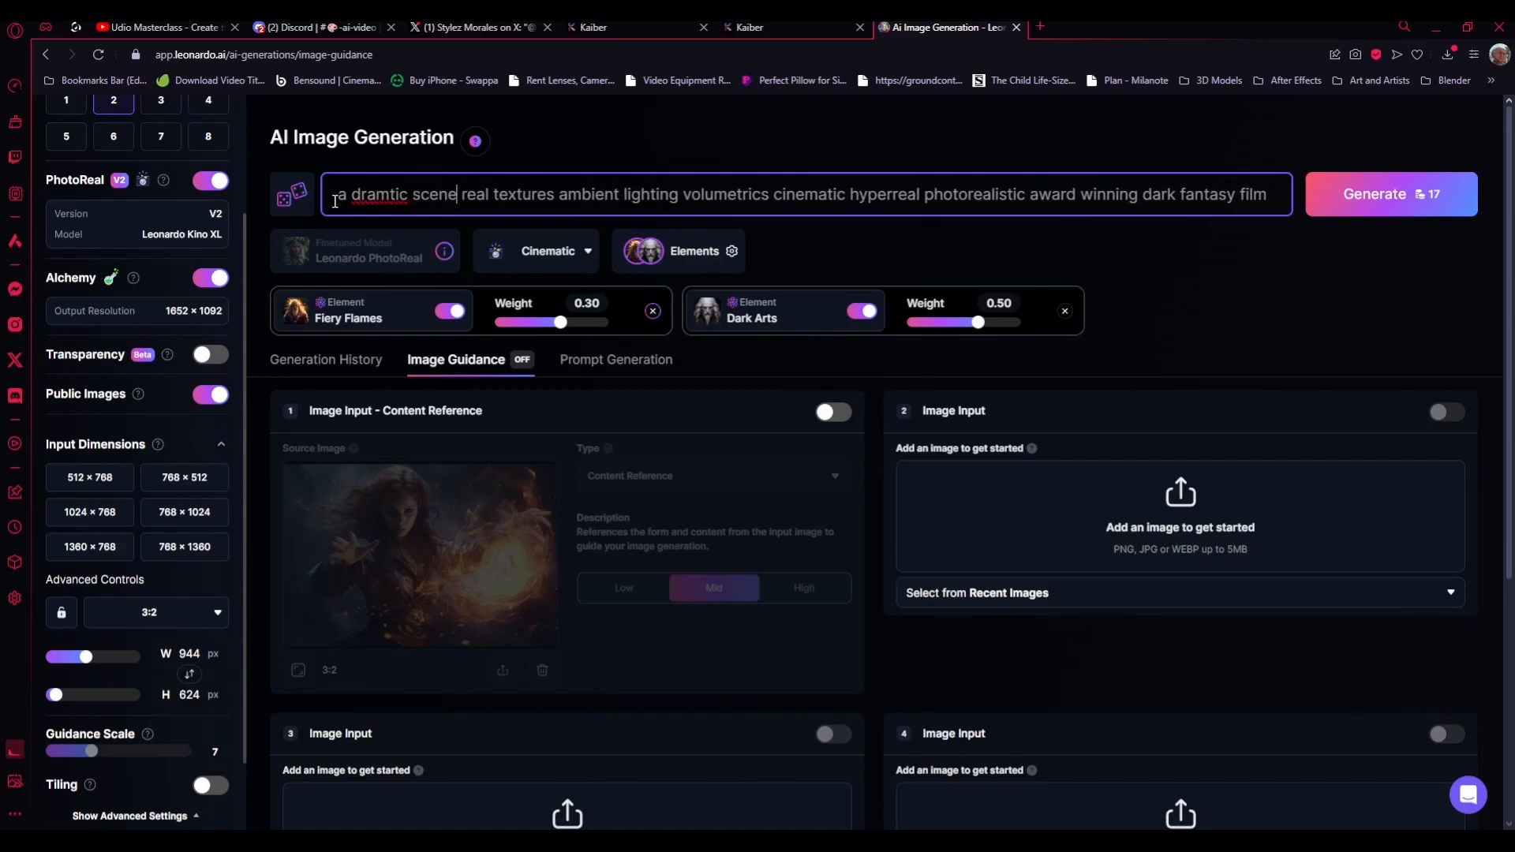
{"action": "key", "text": "BackSpace"}
{"action": "key", "text": "BackSpace"}
{"action": "key", "text": "BackSpace"}
{"action": "key", "text": "BackSpace"}
{"action": "key", "text": "BackSpace"}
{"action": "key", "text": "BackSpace"}
{"action": "key", "text": "BackSpace"}
{"action": "key", "text": "BackSpace"}
{"action": "key", "text": "BackSpace"}
{"action": "type", "text": "atic"}
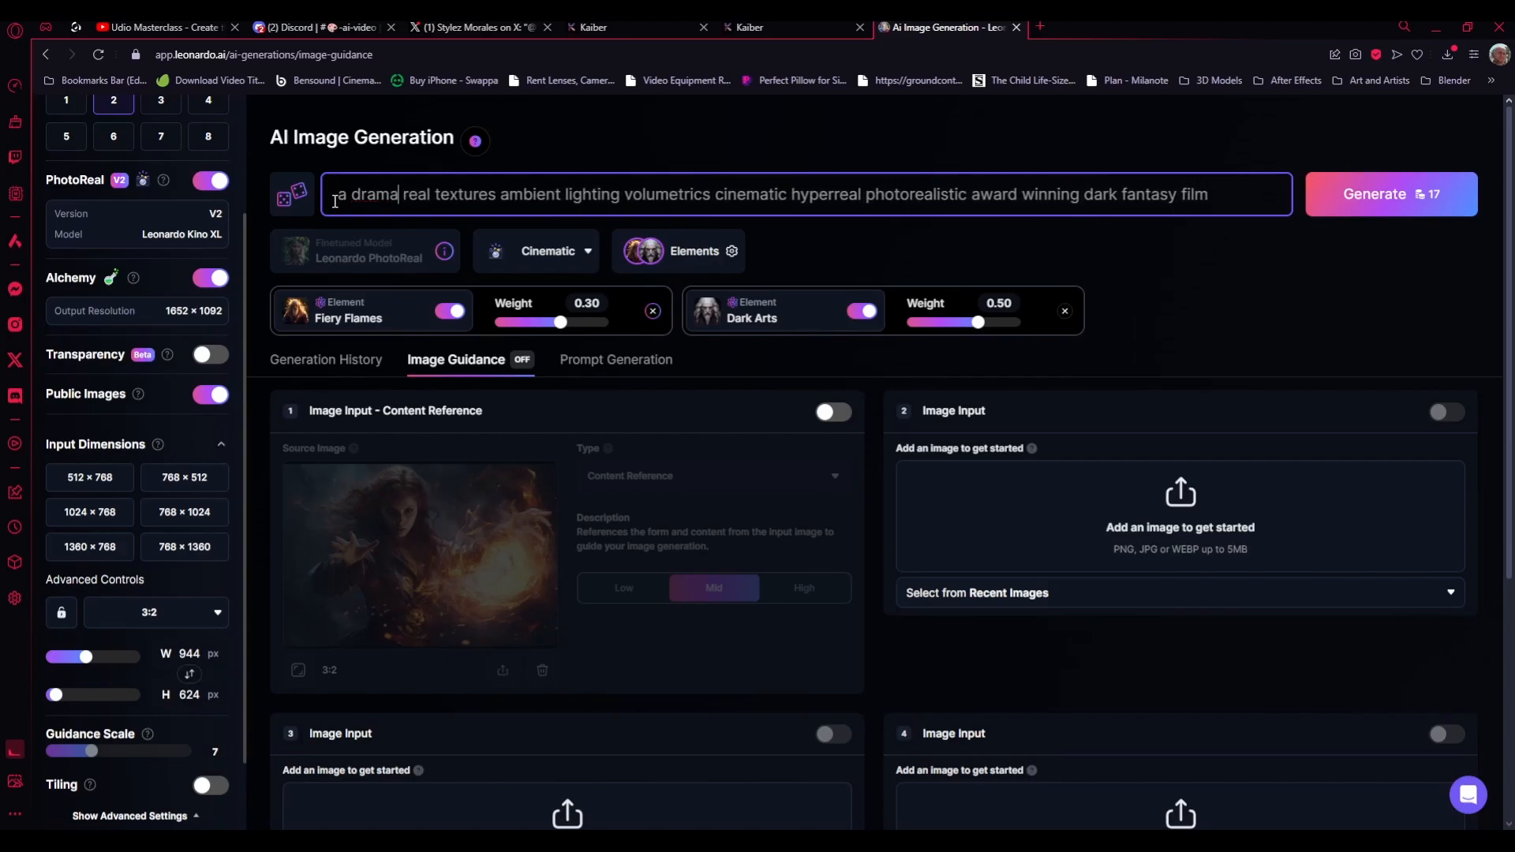
{"action": "type", "text": " scene"}
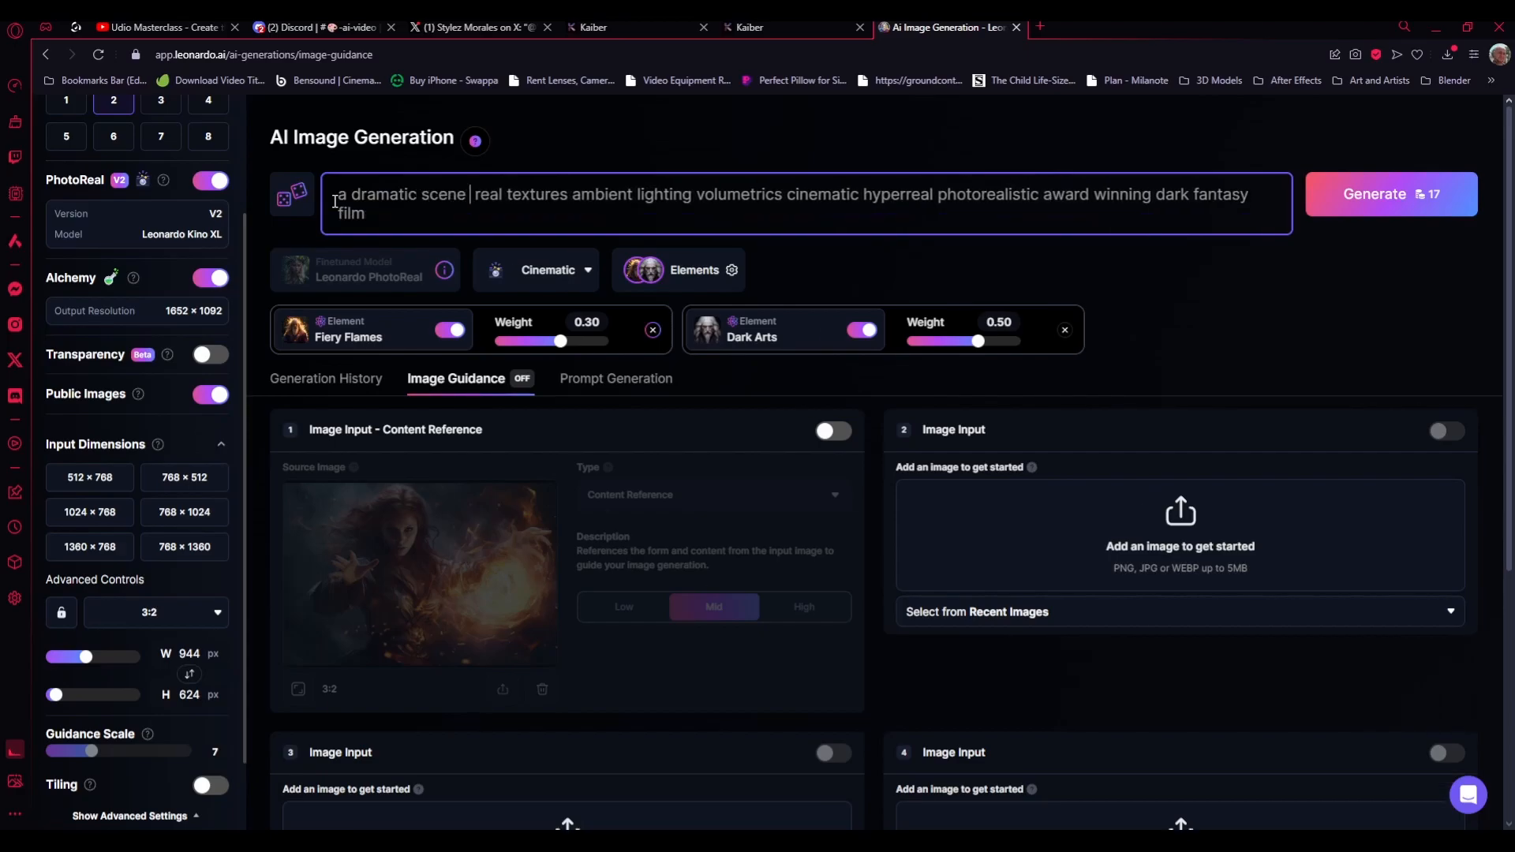
- Continue the prompt after "a dramatic scene" with "of a modern witch with Auburn hair"
{"action": "type", "text": " of a"}
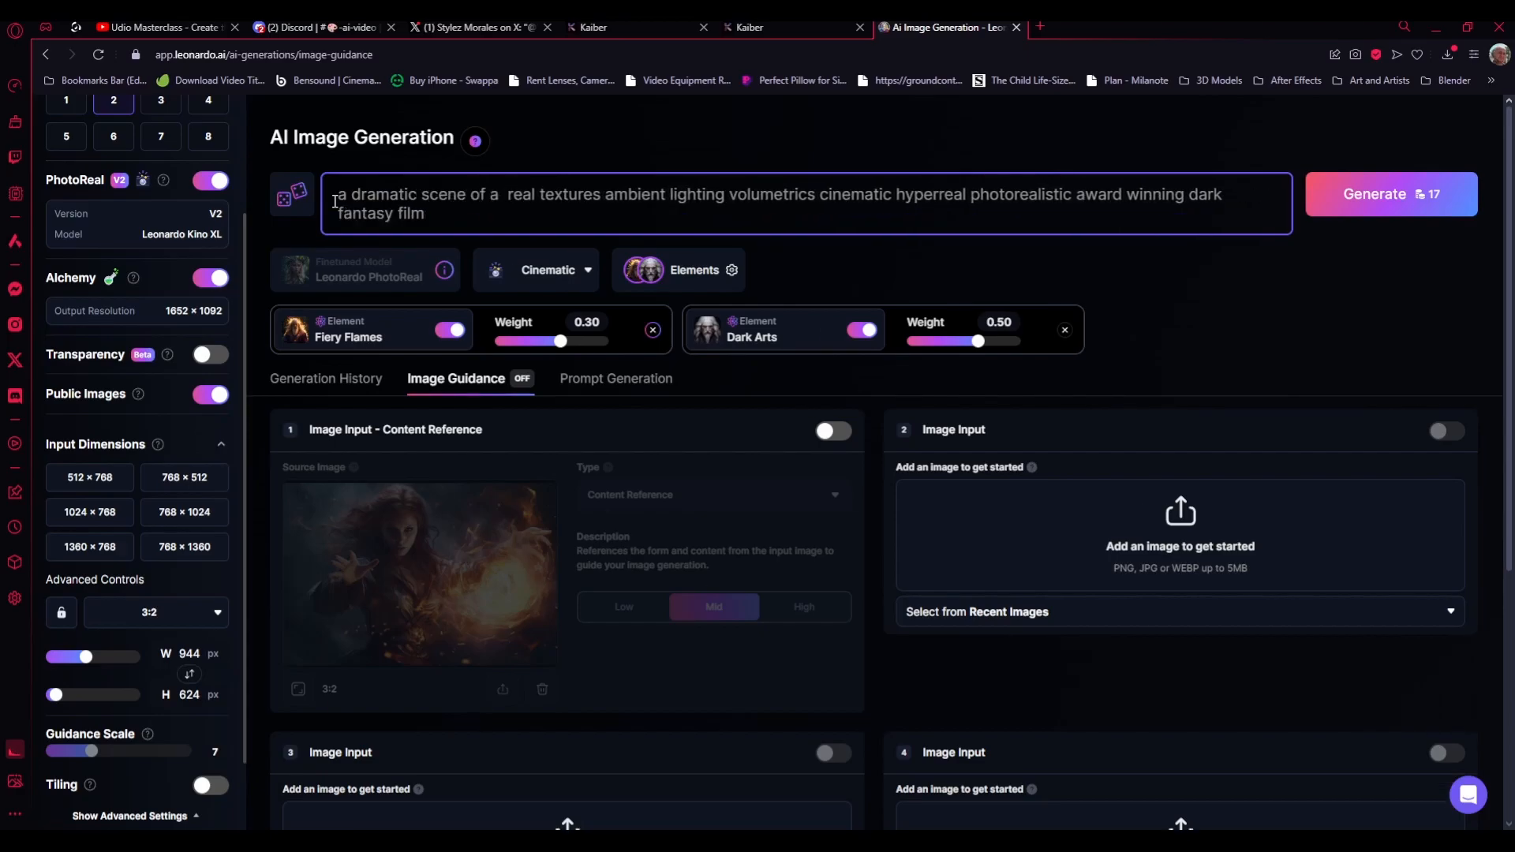
{"action": "type", "text": " modern"}
{"action": "type", "text": " witho"}
{"action": "key", "text": "BackSpace"}
{"action": "key", "text": "BackSpace"}
{"action": "type", "text": "ch with Auburn  hair"}
{"action": "key", "text": "BackSpace"}
{"action": "key", "text": "BackSpace"}
{"action": "key", "text": "BackSpace"}
{"action": "key", "text": "BackSpace"}
{"action": "key", "text": "BackSpace"}
{"action": "type", "text": "hair"}
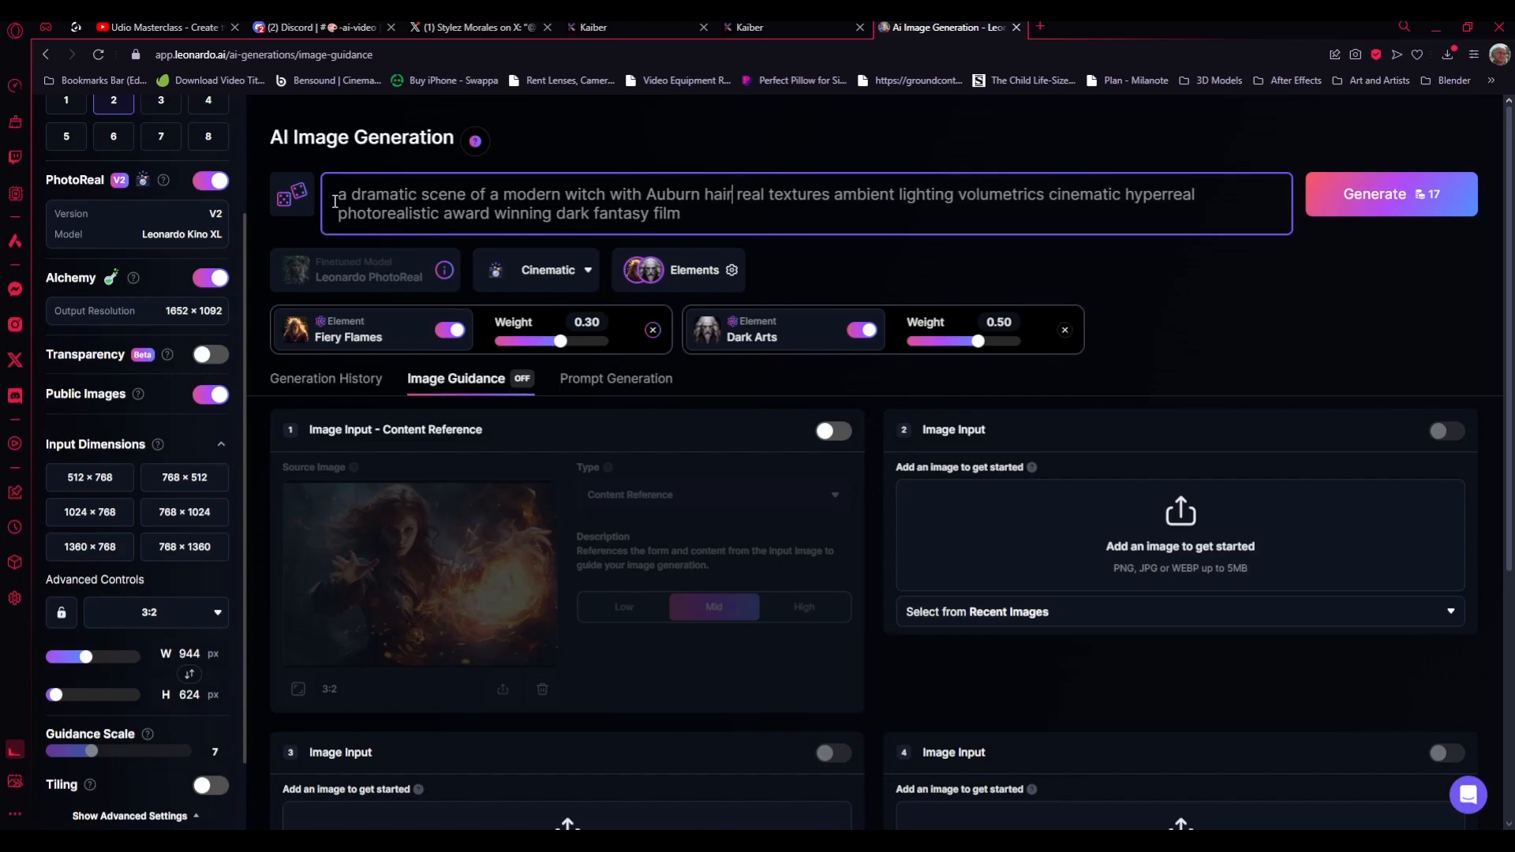
- Extend the witch description in the prompt with "casting a purple fireball magic spell"
{"action": "type", "text": " casting a "}
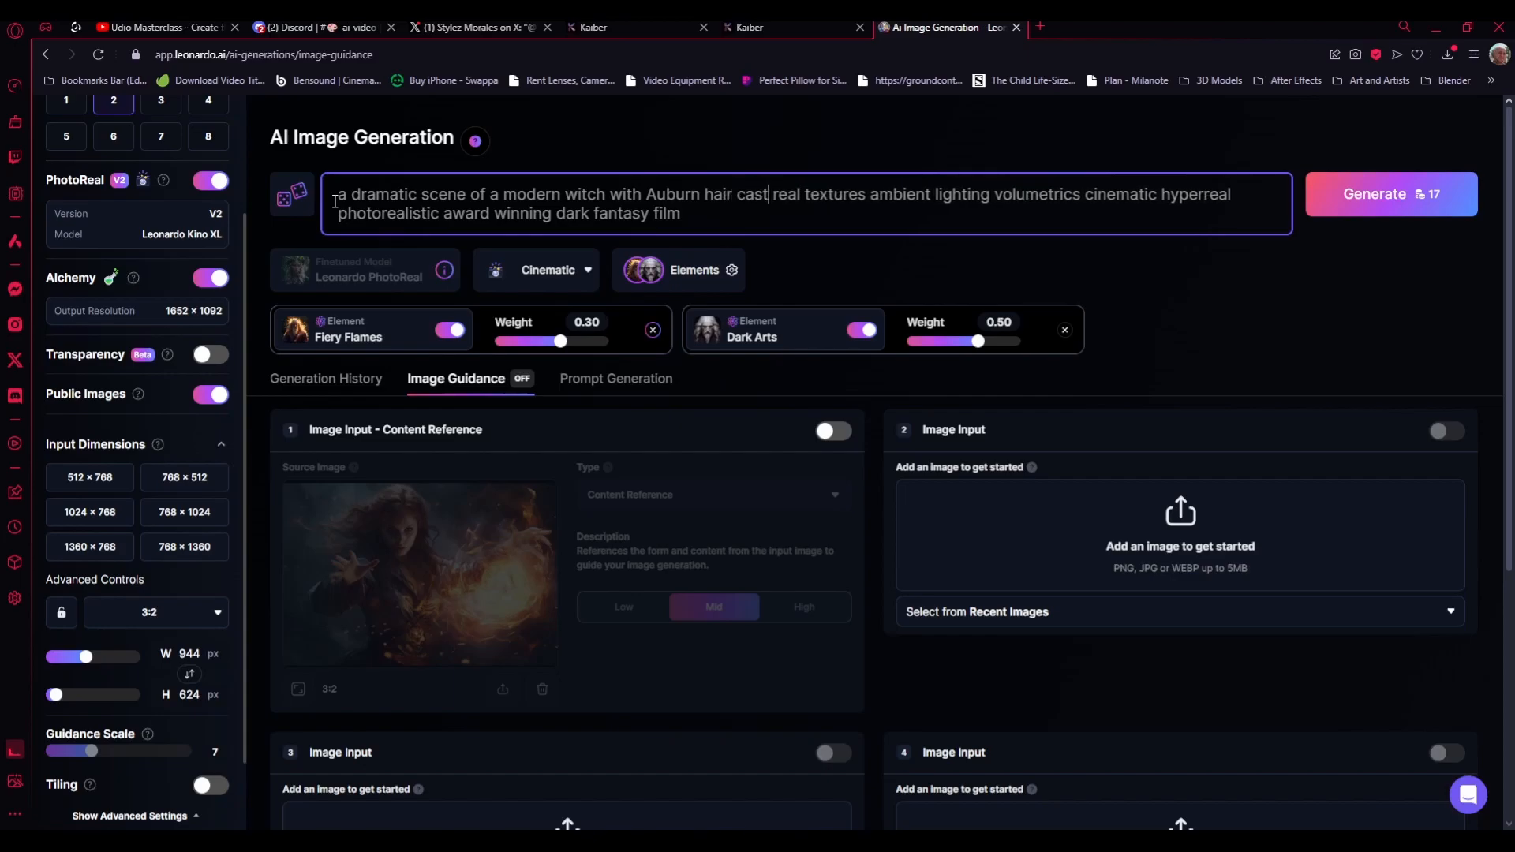
{"action": "type", "text": "fire"}
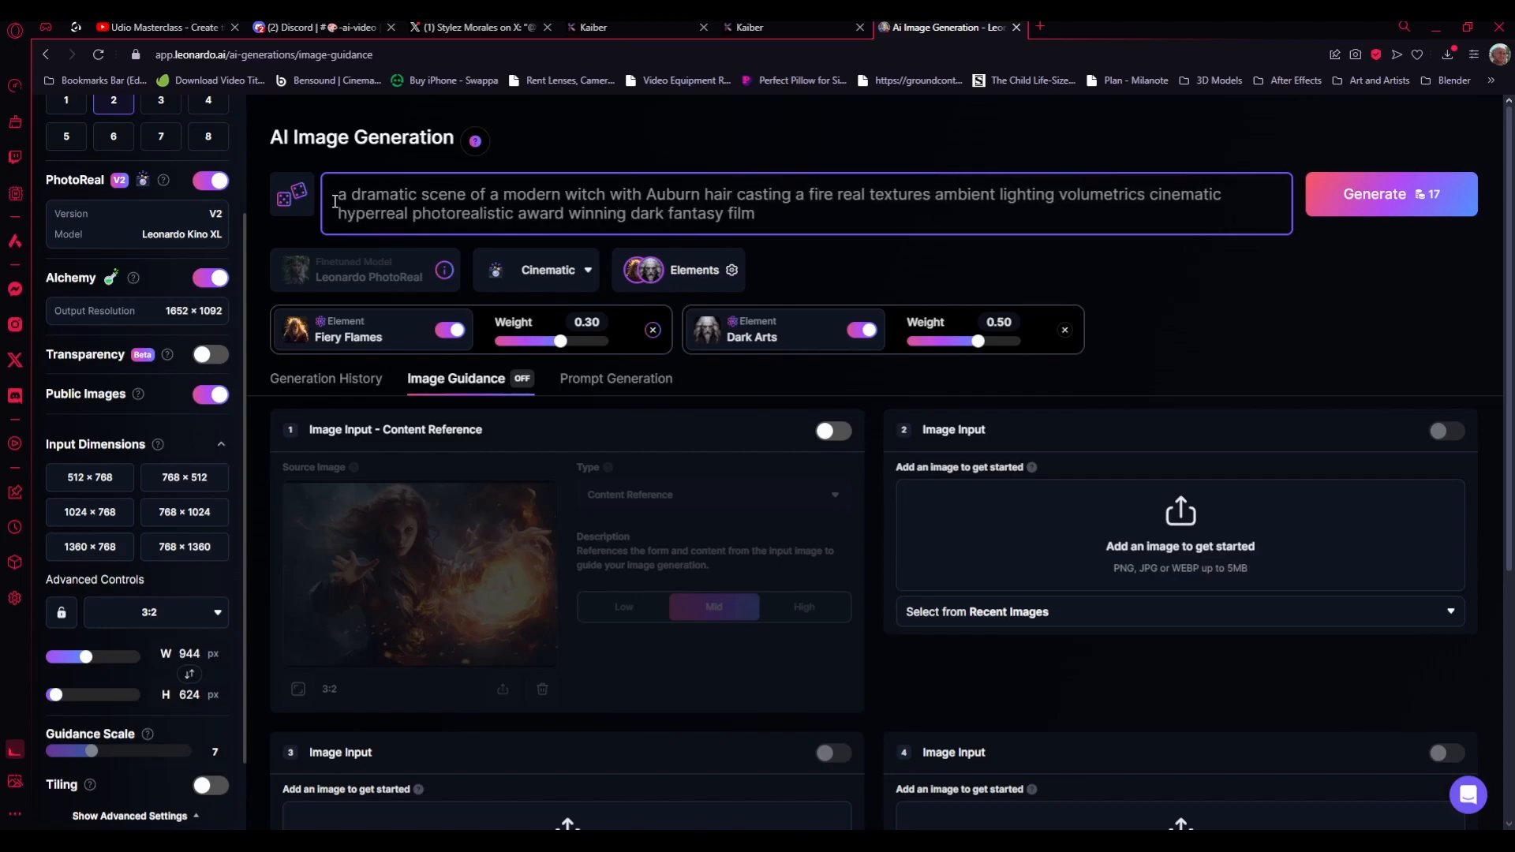
{"action": "key", "text": "BackSpace"}
{"action": "key", "text": "BackSpace"}
{"action": "key", "text": "BackSpace"}
{"action": "key", "text": "BackSpace"}
{"action": "type", "text": "pur"}
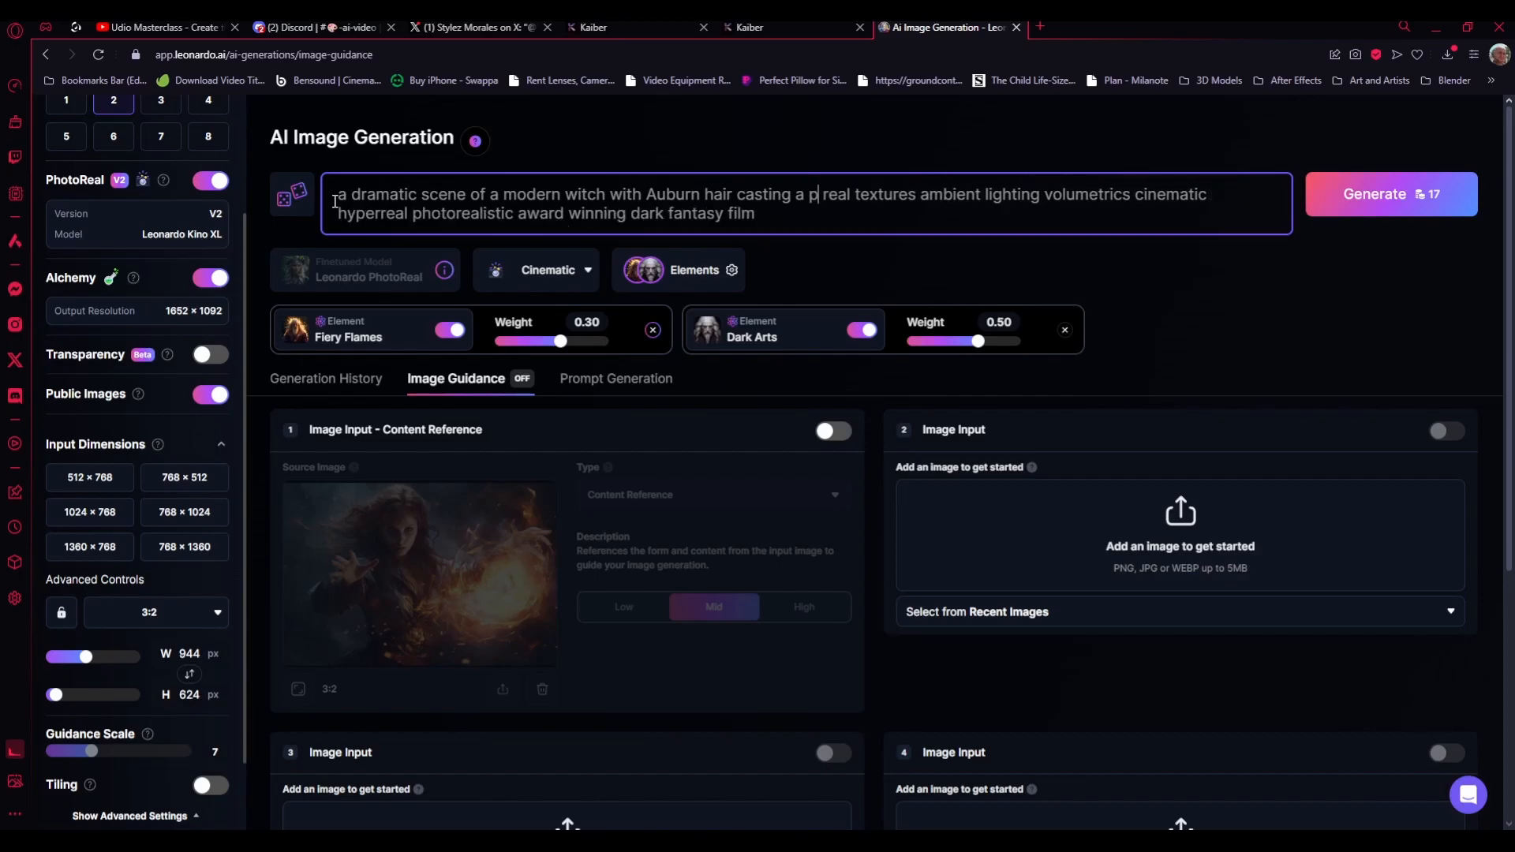
{"action": "type", "text": "ple fireball"}
{"action": "type", "text": " magic"}
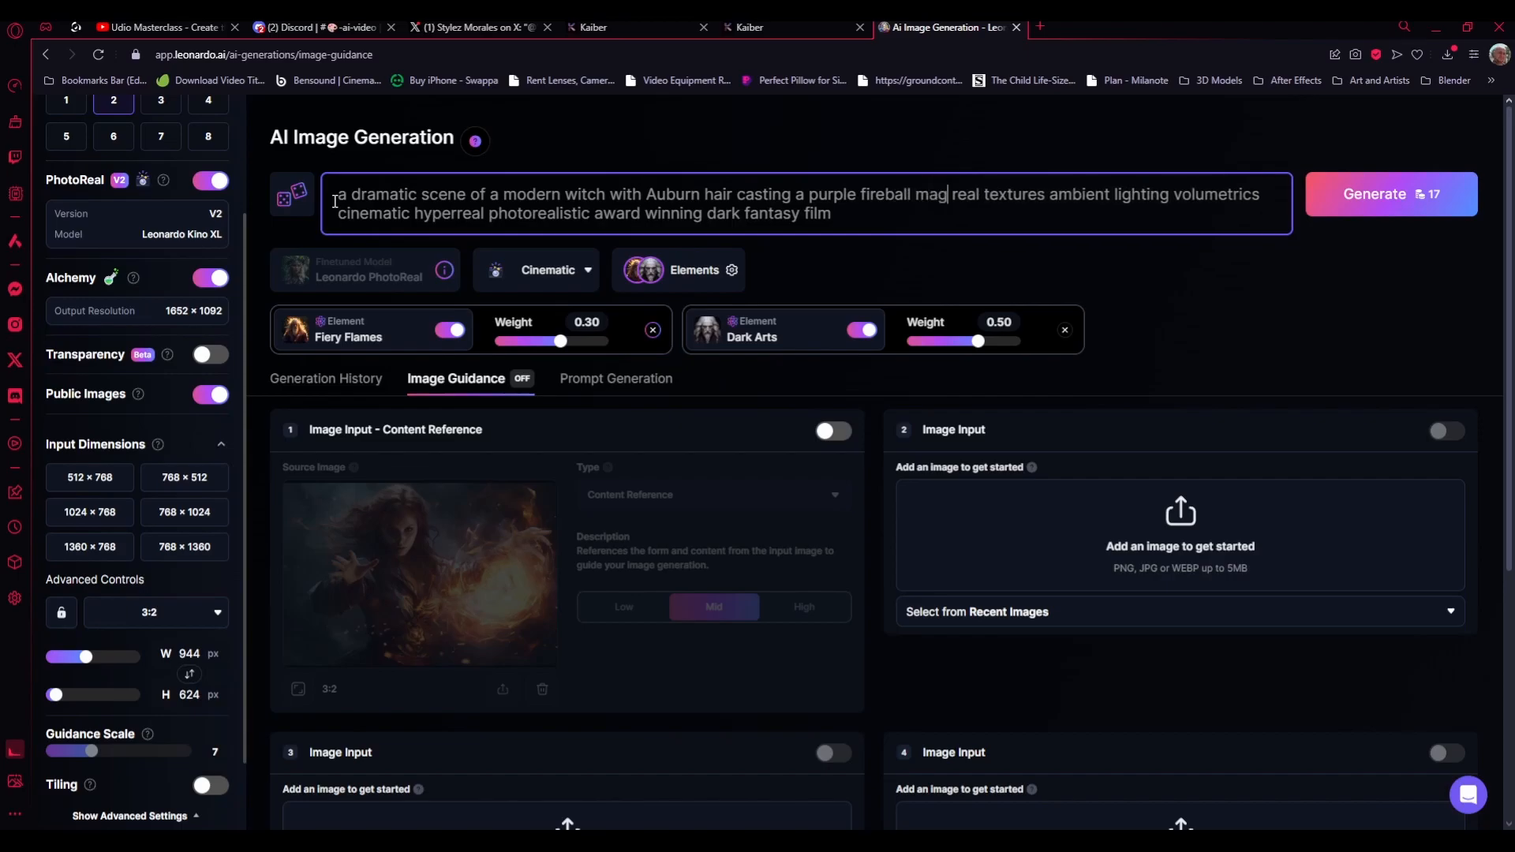
{"action": "type", "text": " spell"}
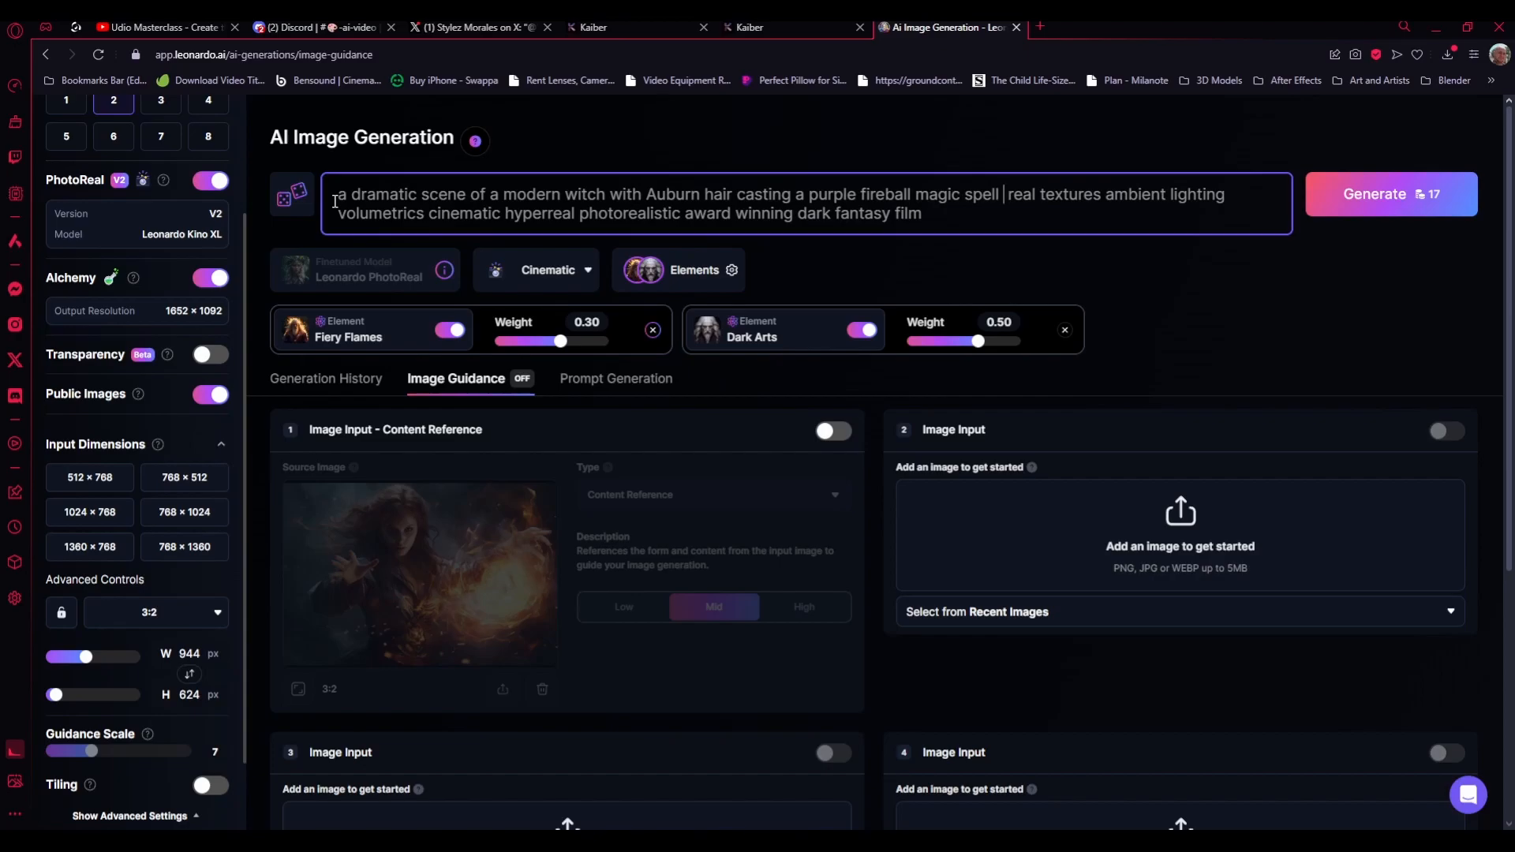
- Add the setting "in an ominous cemetery" to the prompt, before "real textures"
{"action": "type", "text": " in an omn"}
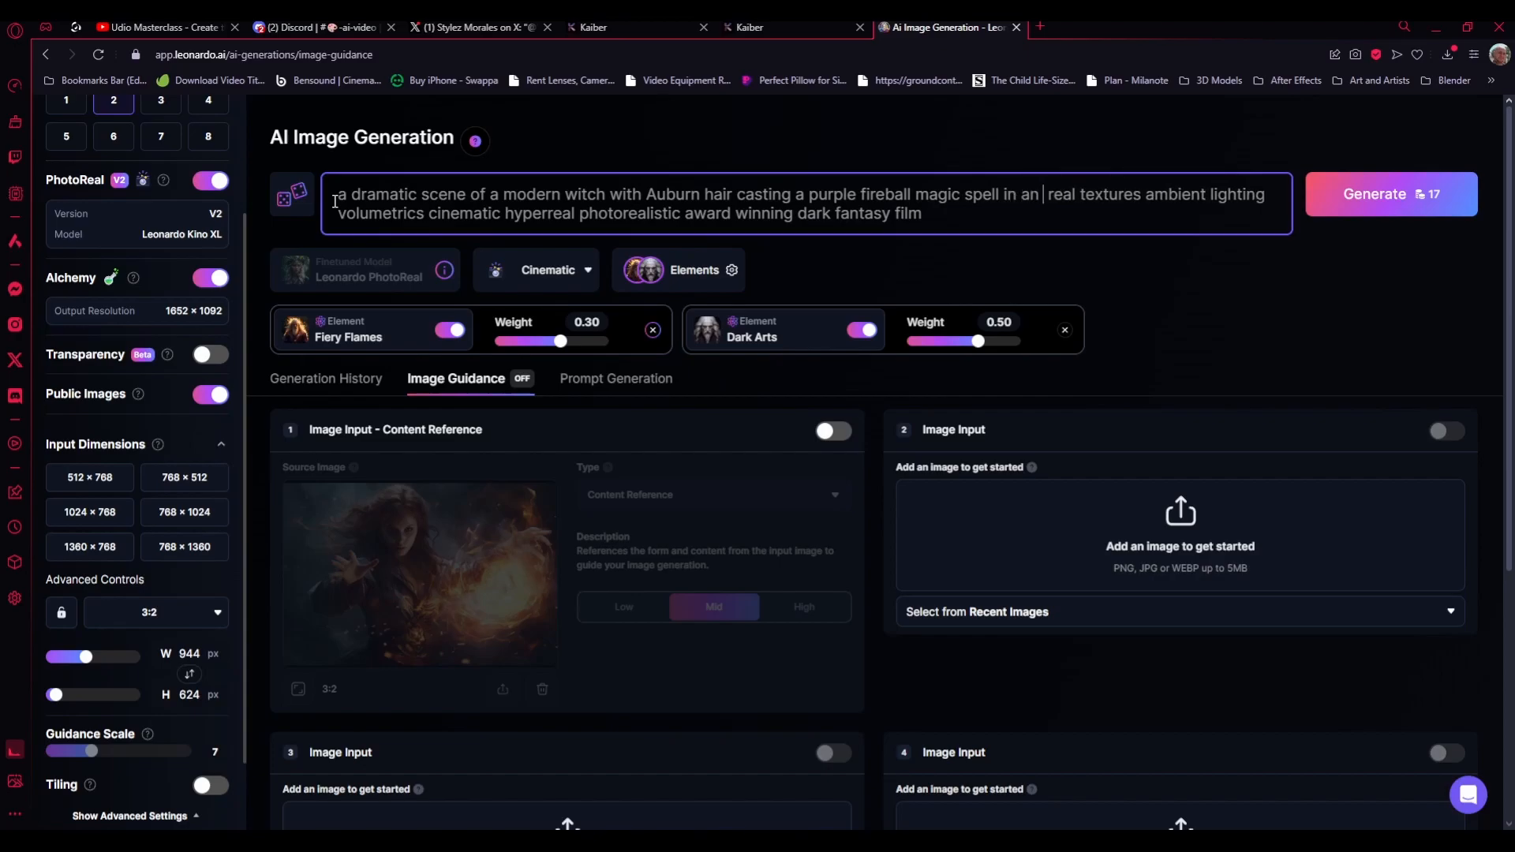
{"action": "key", "text": "BackSpace"}
{"action": "type", "text": "ious"}
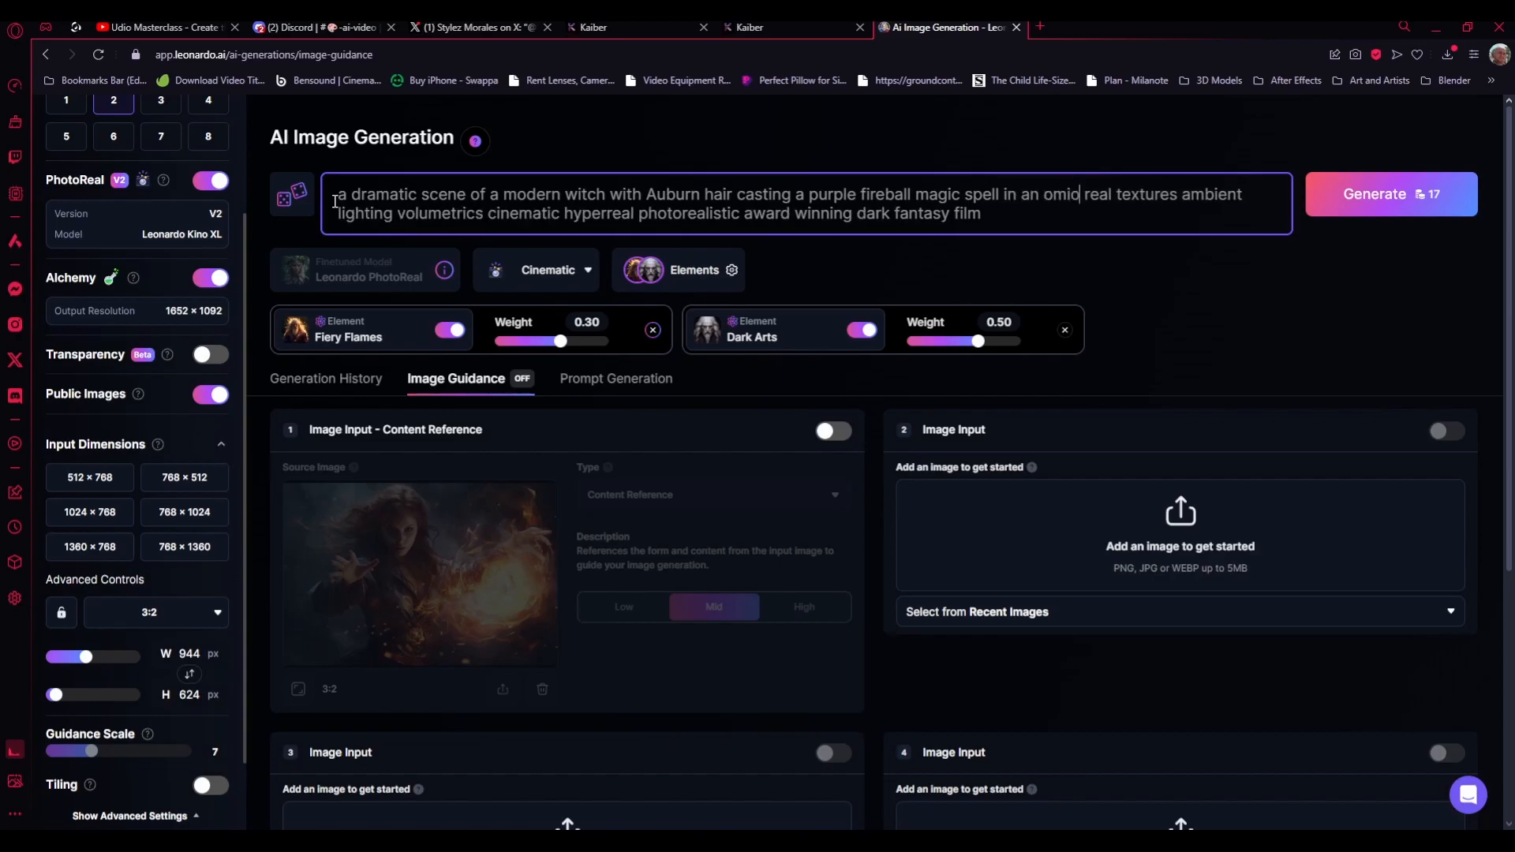
{"action": "key", "text": "BackSpace"}
{"action": "key", "text": "BackSpace"}
{"action": "key", "text": "BackSpace"}
{"action": "type", "text": "nous cemet"}
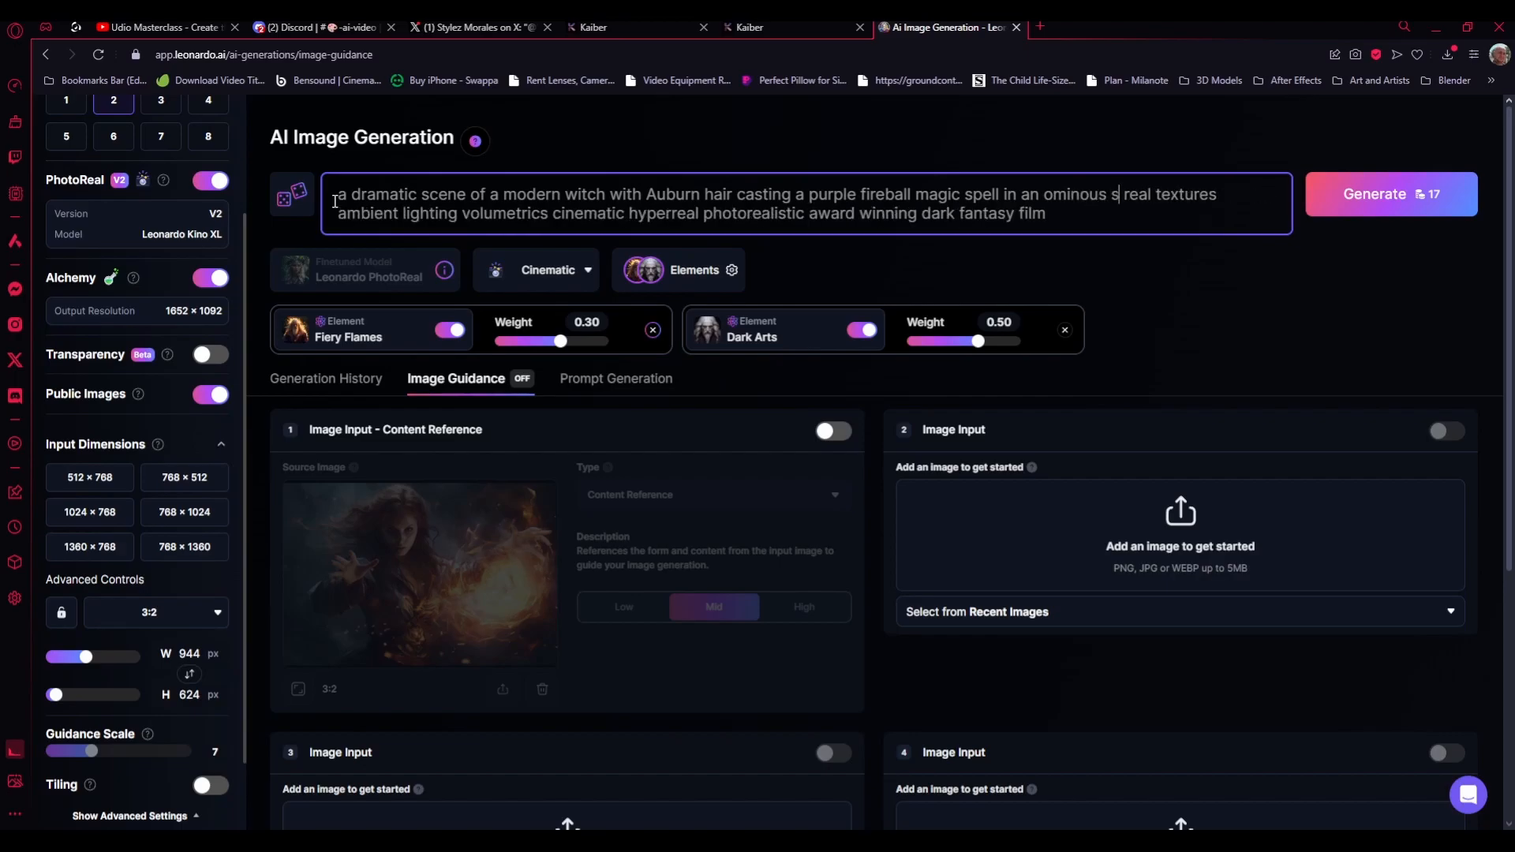
{"action": "type", "text": "ery"}
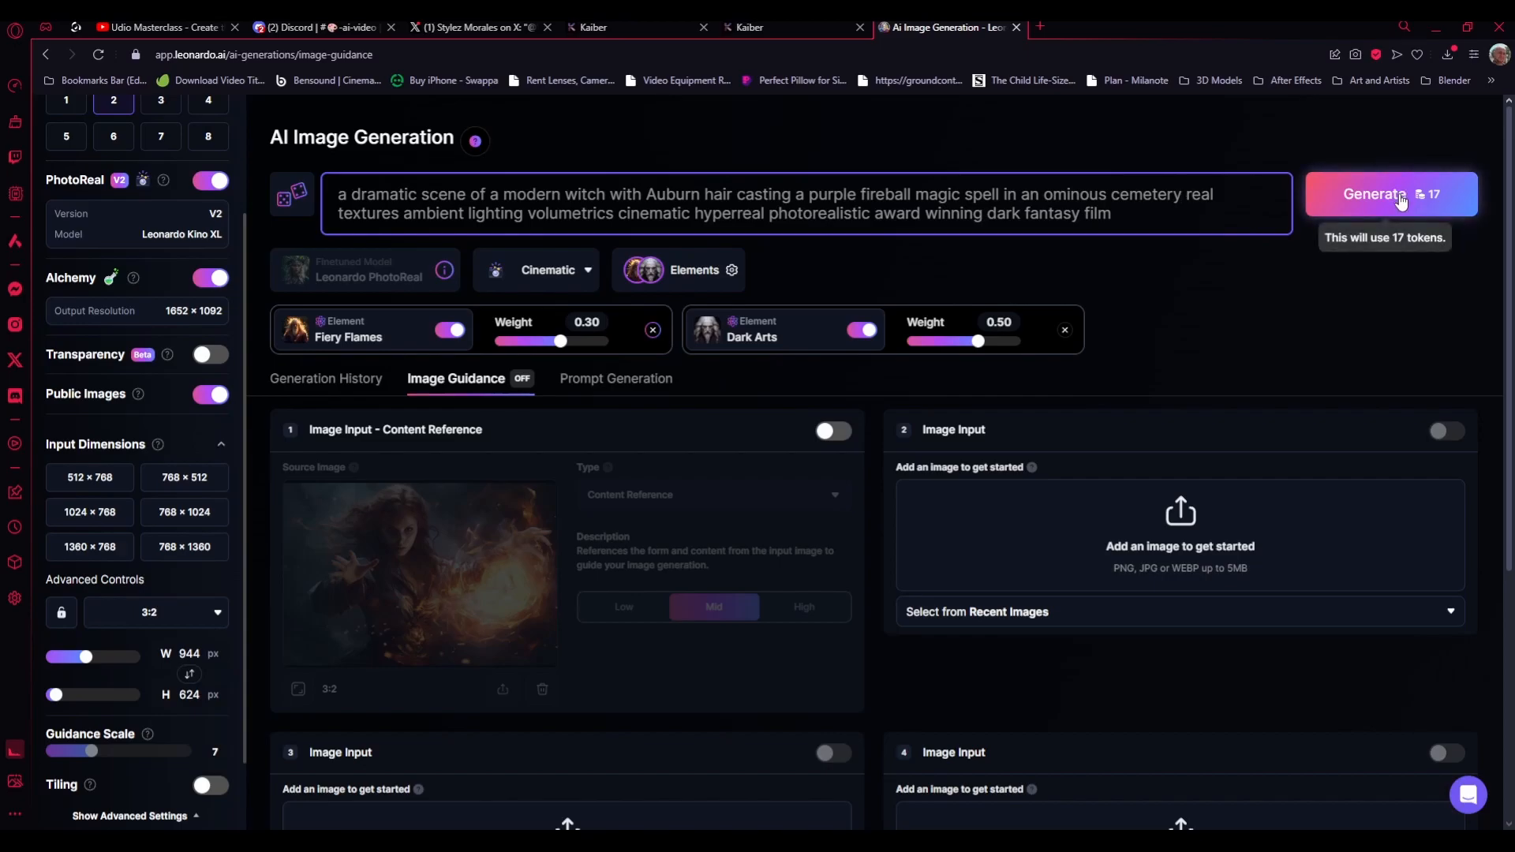
- Change the prompt's ending to "dark fantasy horror film by Sam Raimi's Evil Dead"
{"action": "left_click", "coordinate": [1084, 227]}
{"action": "type", "text": "horror"}
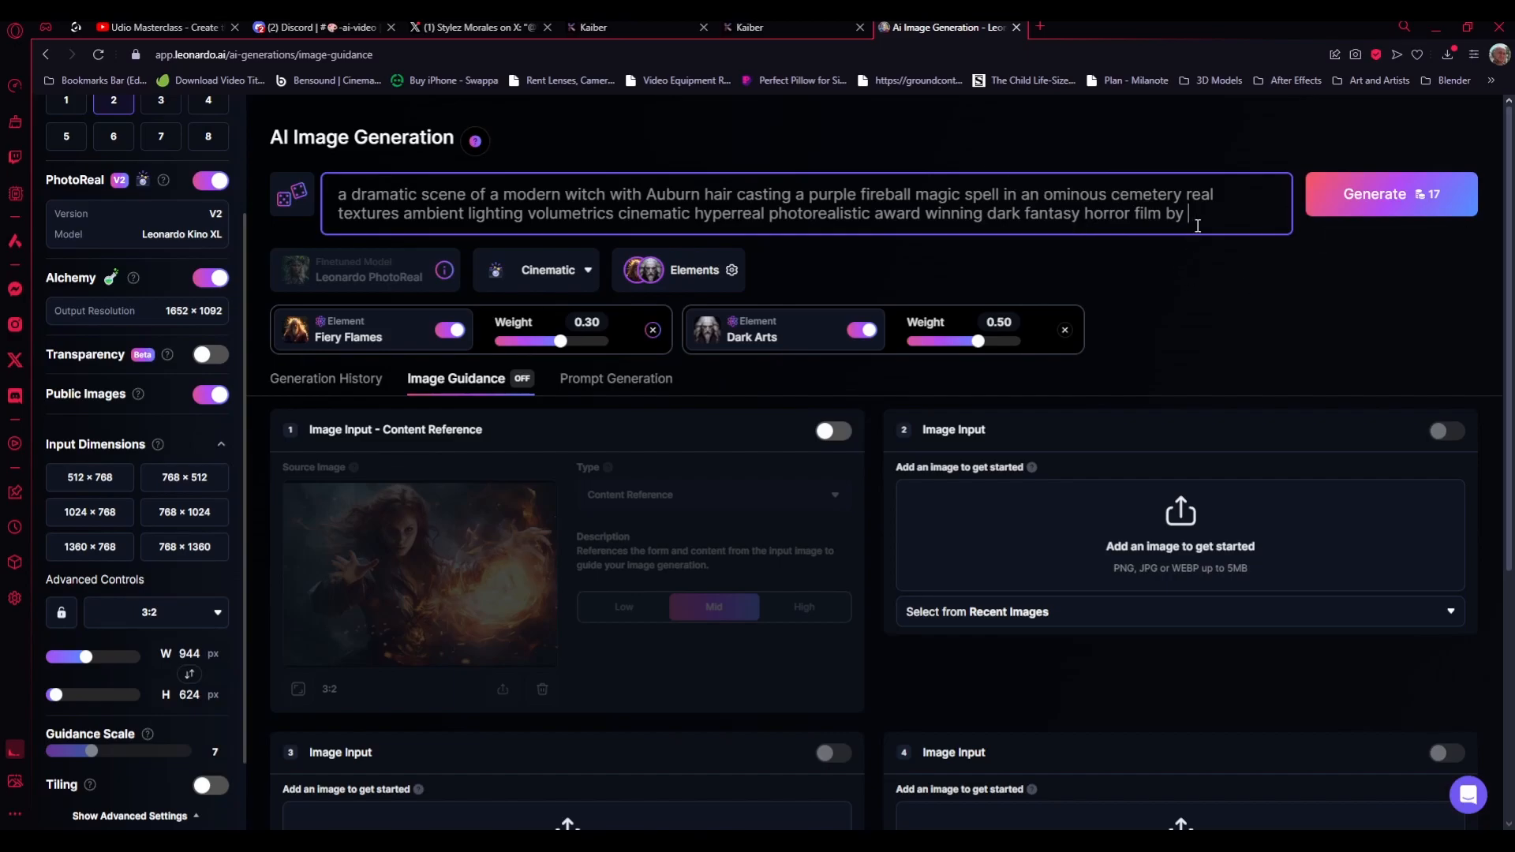
{"action": "key", "text": "BackSpace"}
{"action": "type", "text": "Sam Raimi's "}
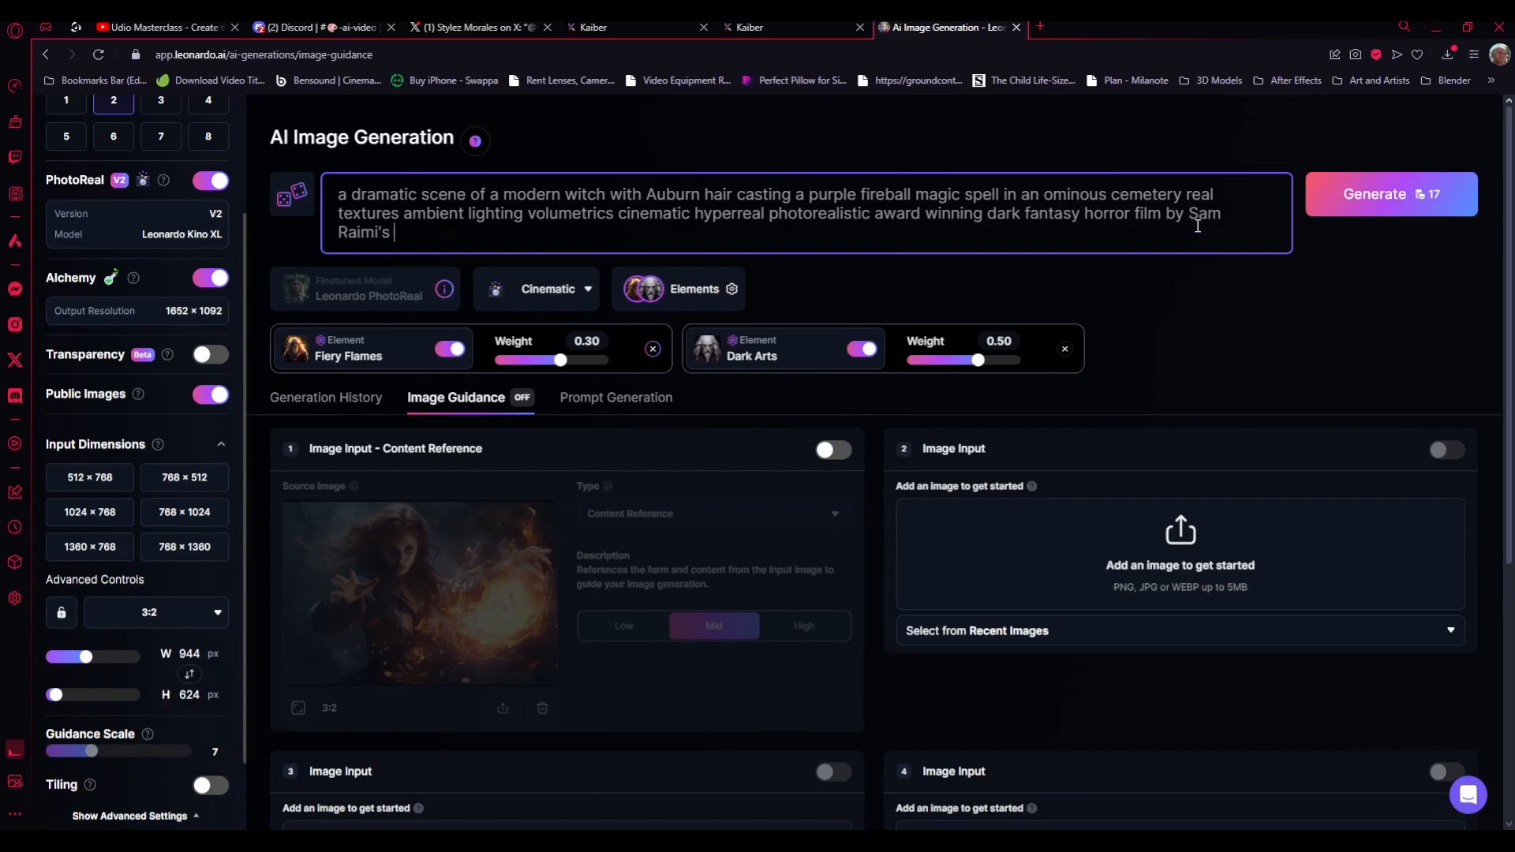
{"action": "type", "text": "eveEvil Dead"}
- Generate the two witch images without image guidance and bring up their entry in the generation history
{"action": "left_click", "coordinate": [1395, 197]}
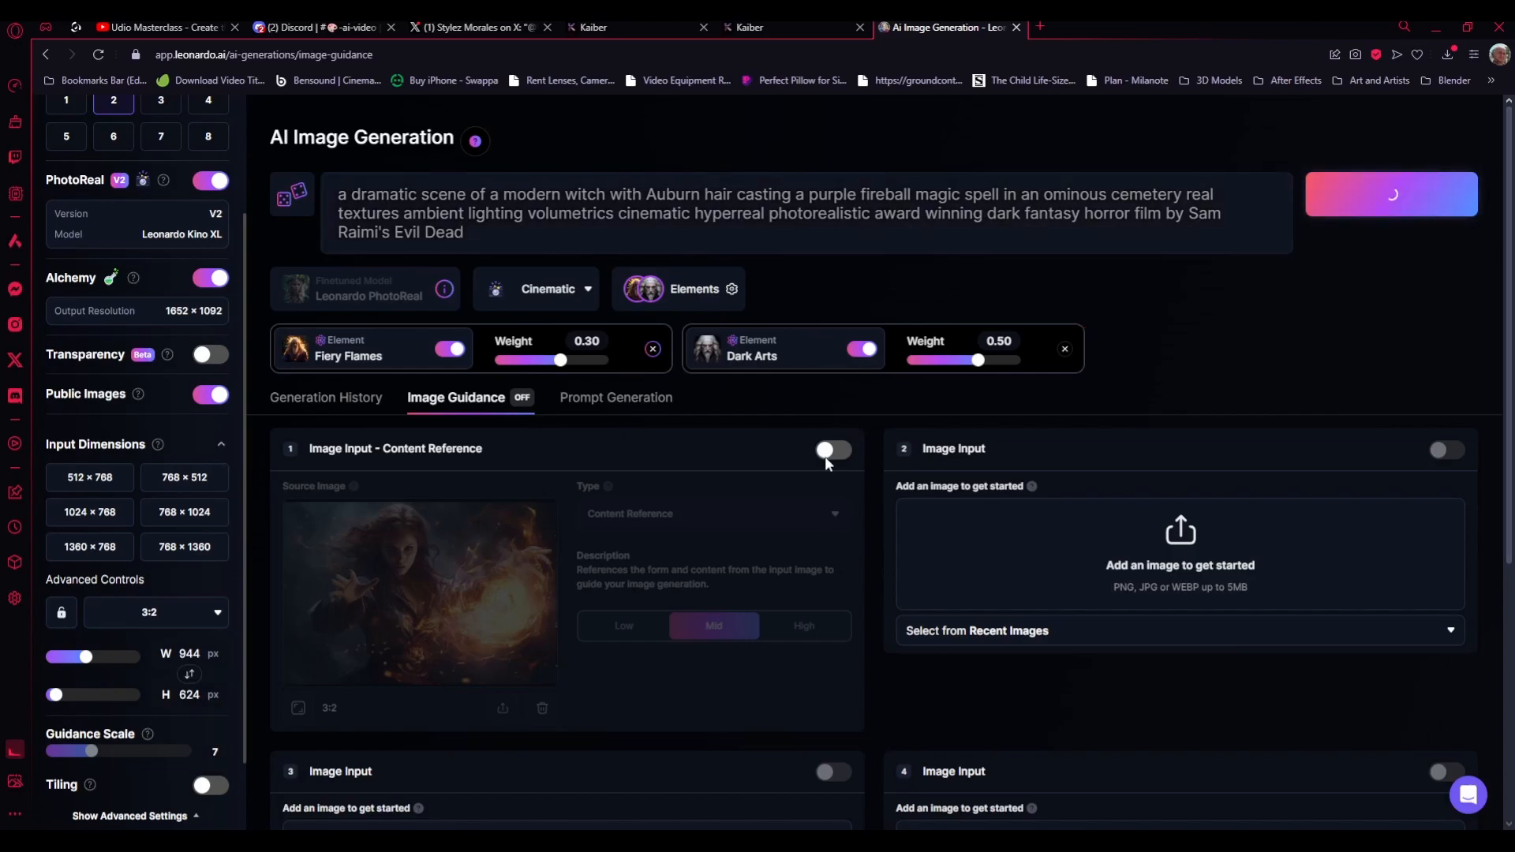
{"action": "left_click", "coordinate": [325, 399]}
{"action": "scroll", "coordinate": [1389, 527], "scroll_direction": "down", "scroll_amount": 1}
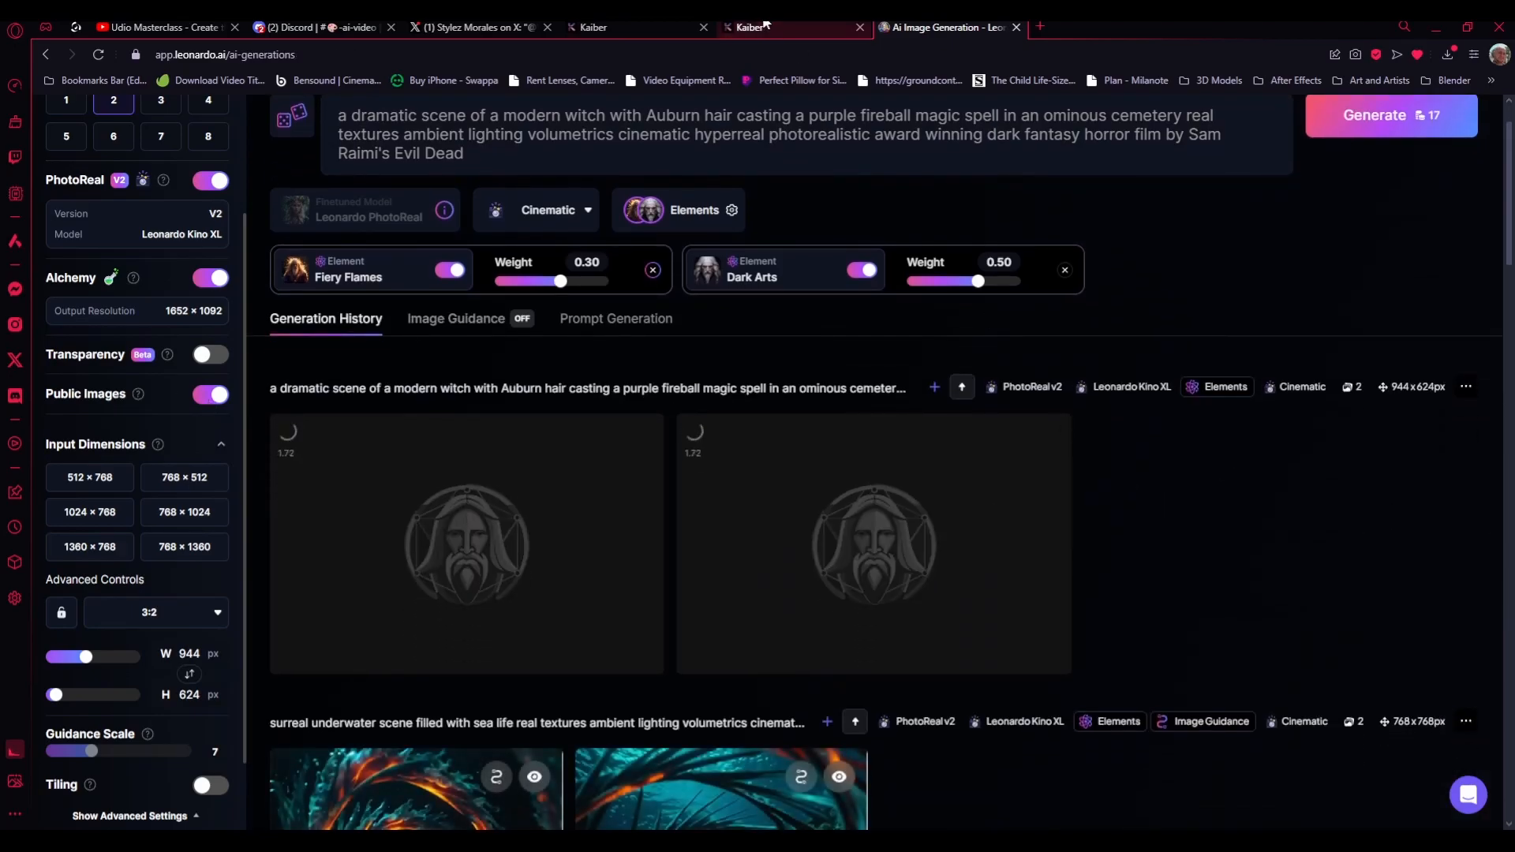
- Check the Scene 1 video on Kaiber, then return to Leonardo.Ai to look at the pending witch images
{"action": "left_click", "coordinate": [764, 24]}
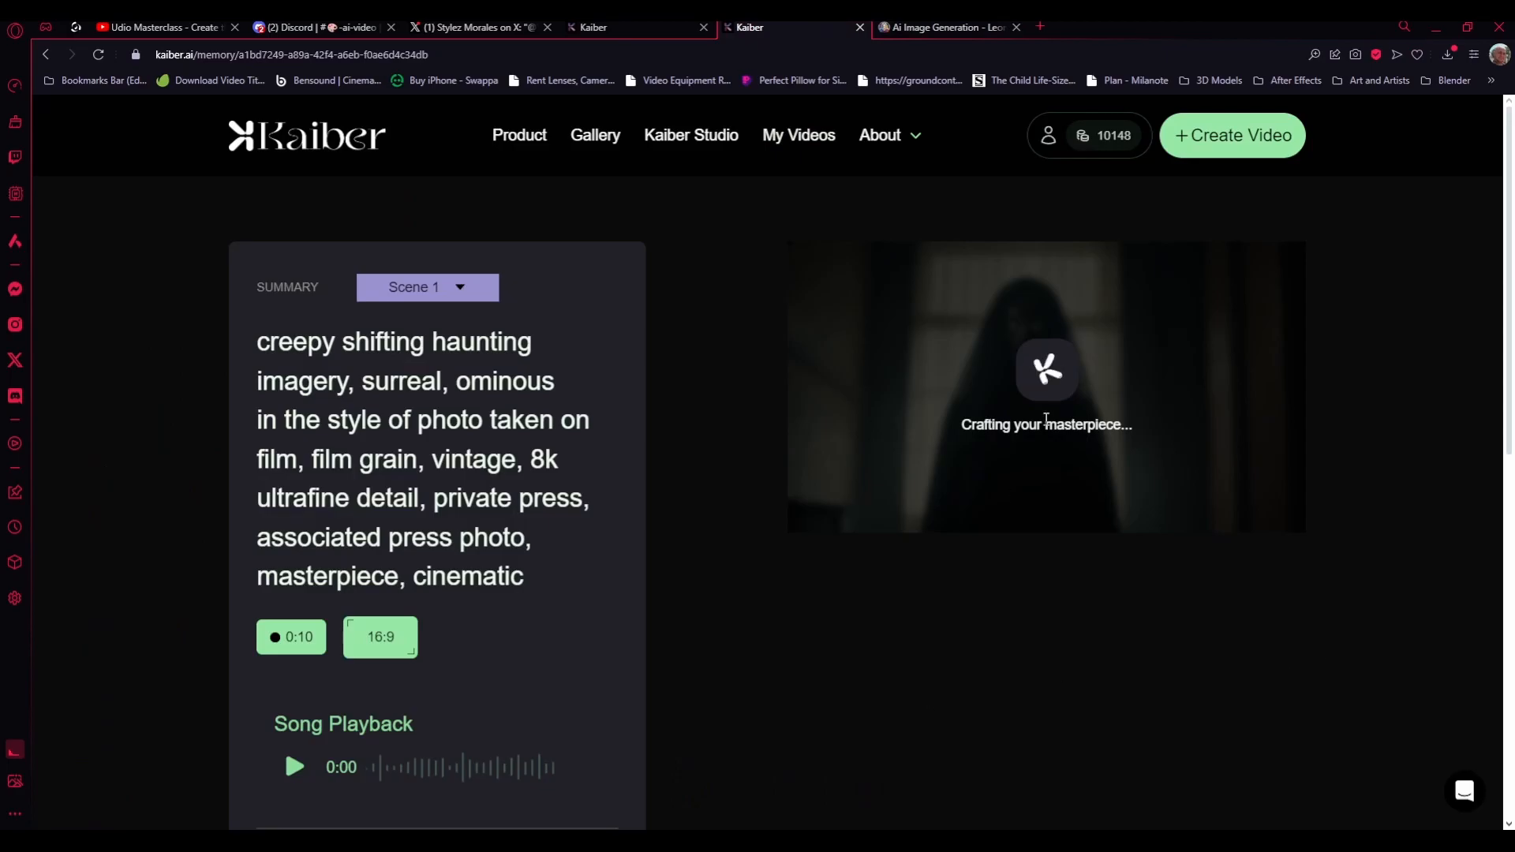
{"action": "left_click", "coordinate": [935, 25]}
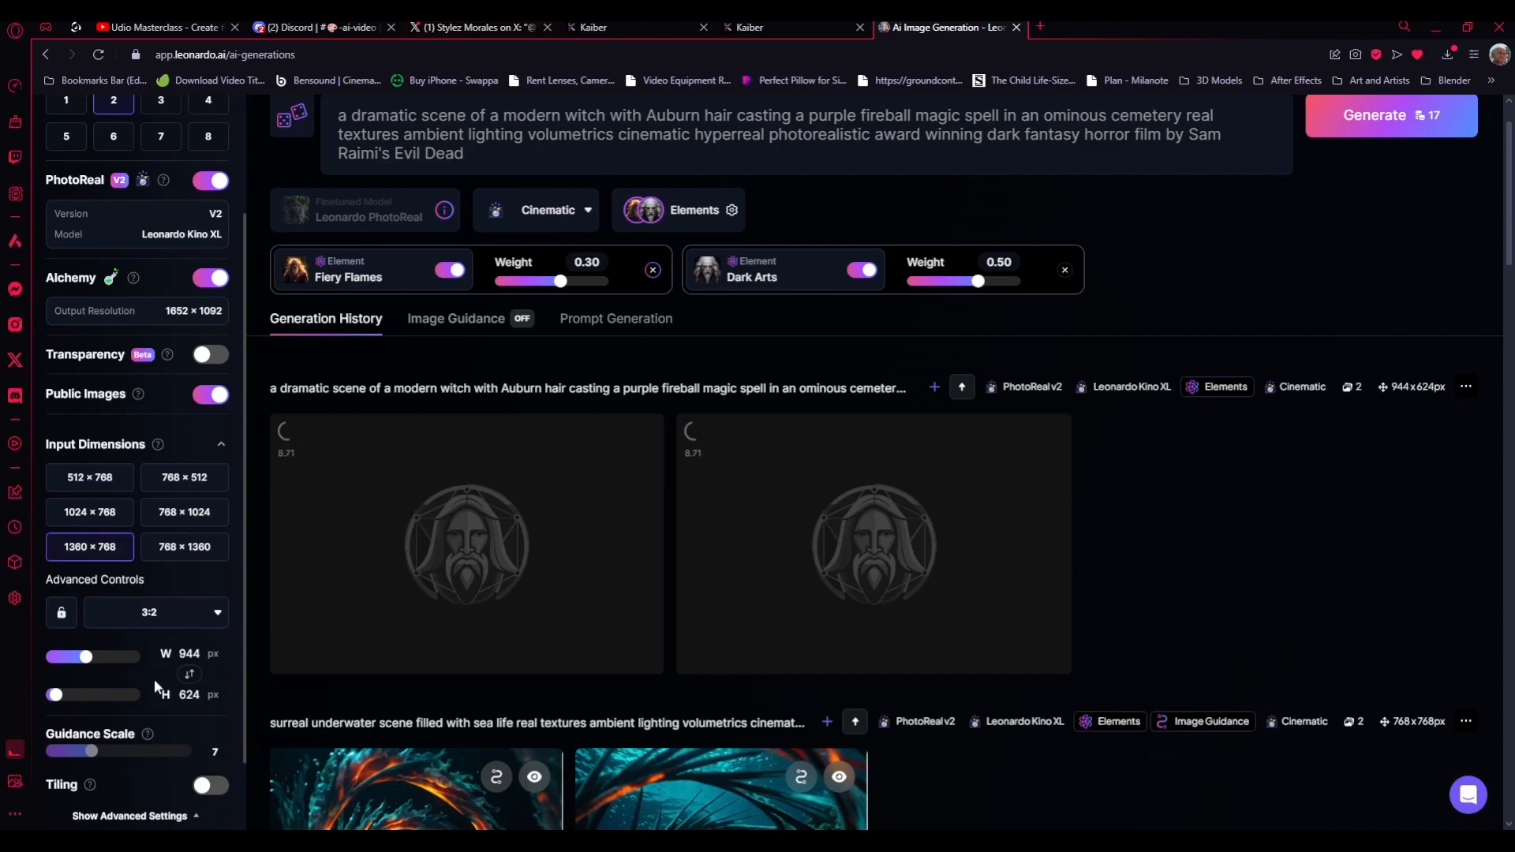
{"action": "scroll", "coordinate": [1271, 589], "scroll_direction": "down", "scroll_amount": 3}
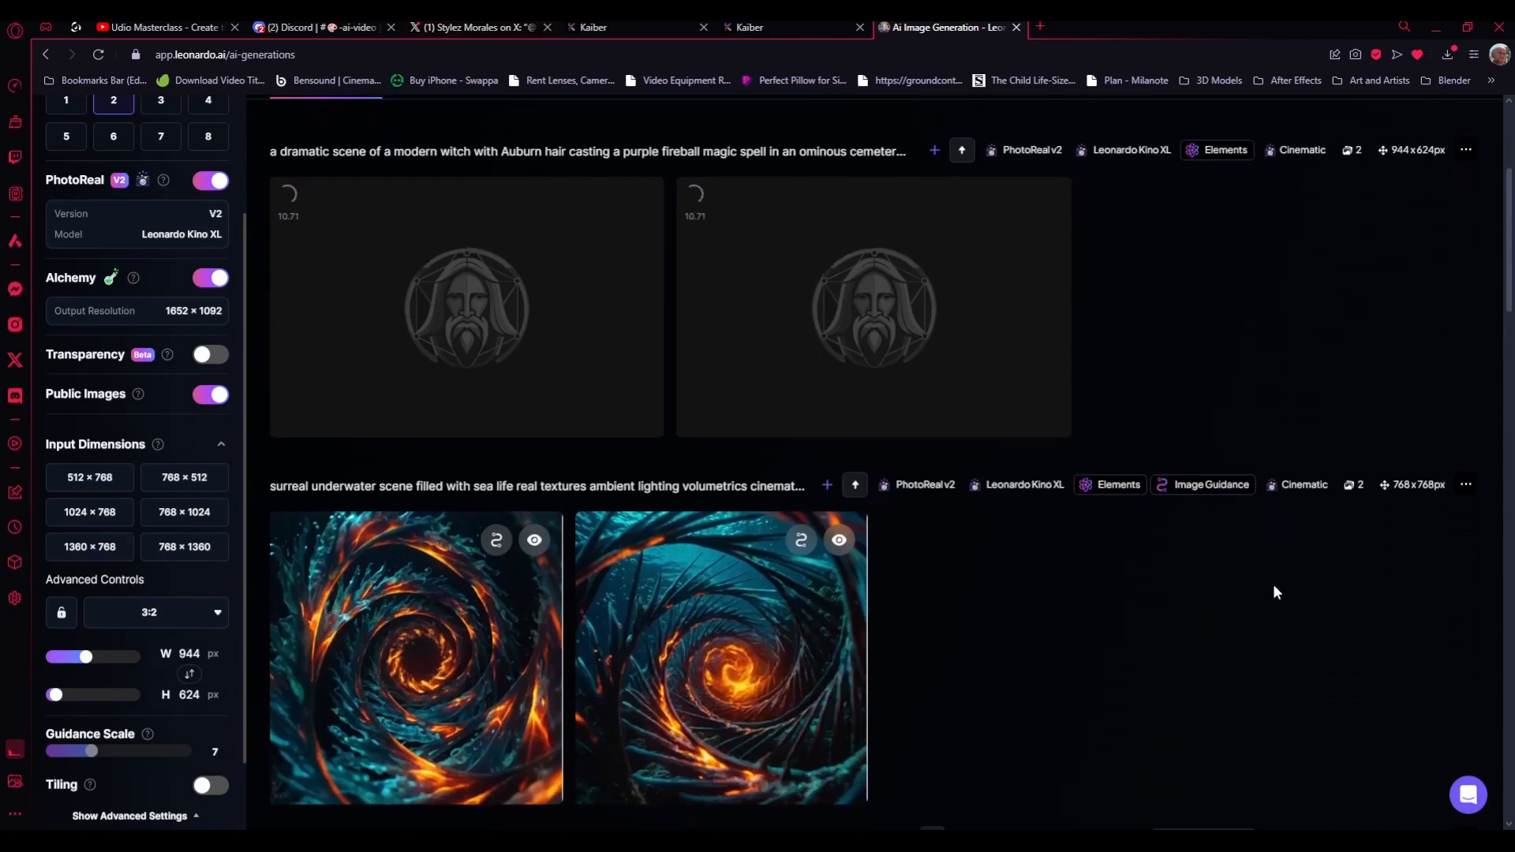
- Look back through the earlier underwater and hallway generations, and examine the two finished cemetery witch images
{"action": "scroll", "coordinate": [1272, 581], "scroll_direction": "down", "scroll_amount": 4}
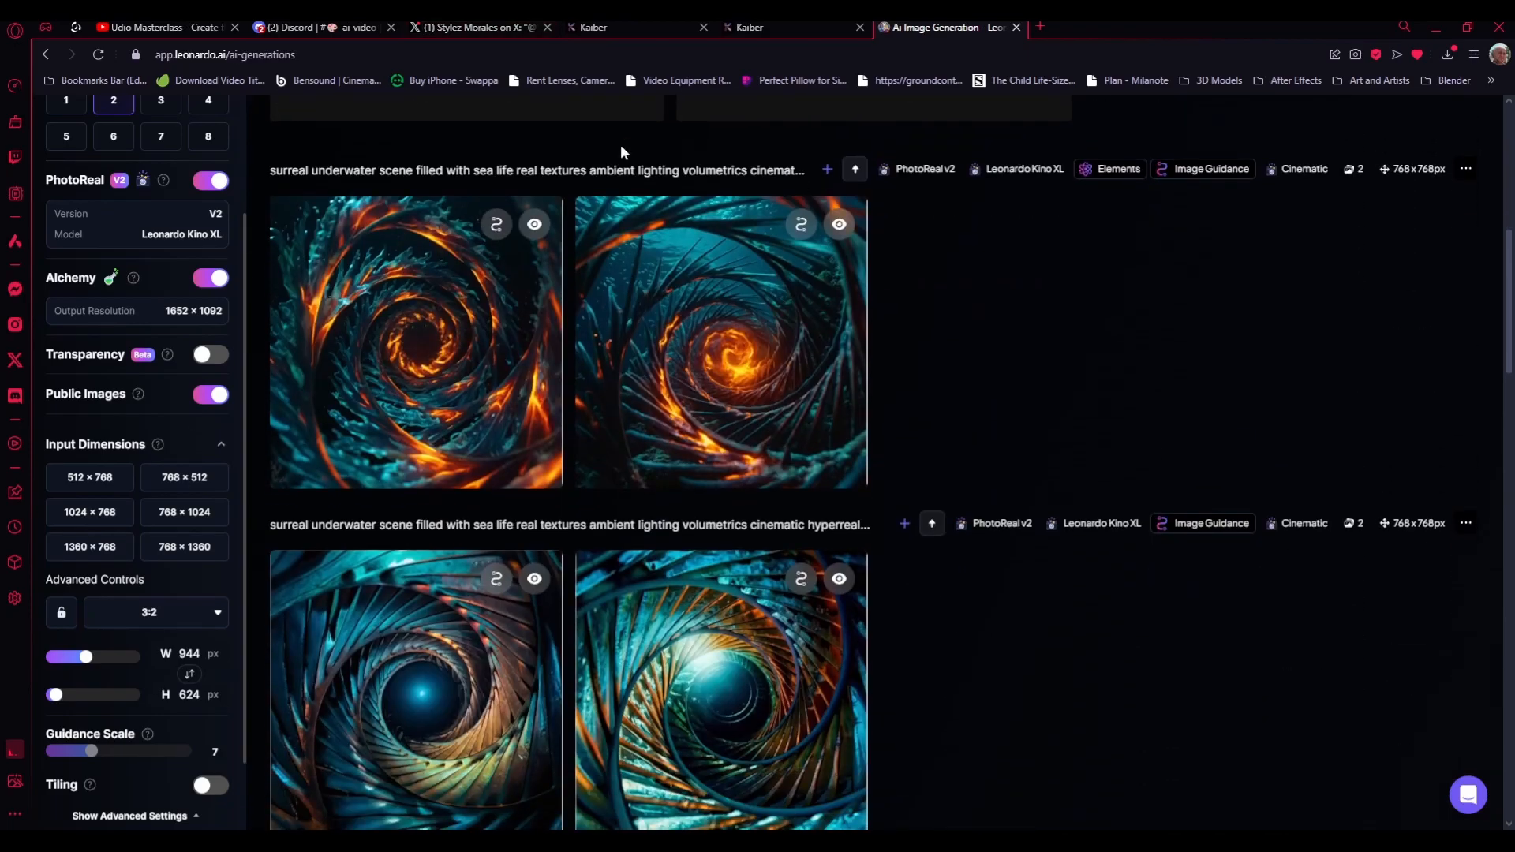
{"action": "mouse_move", "coordinate": [640, 442]}
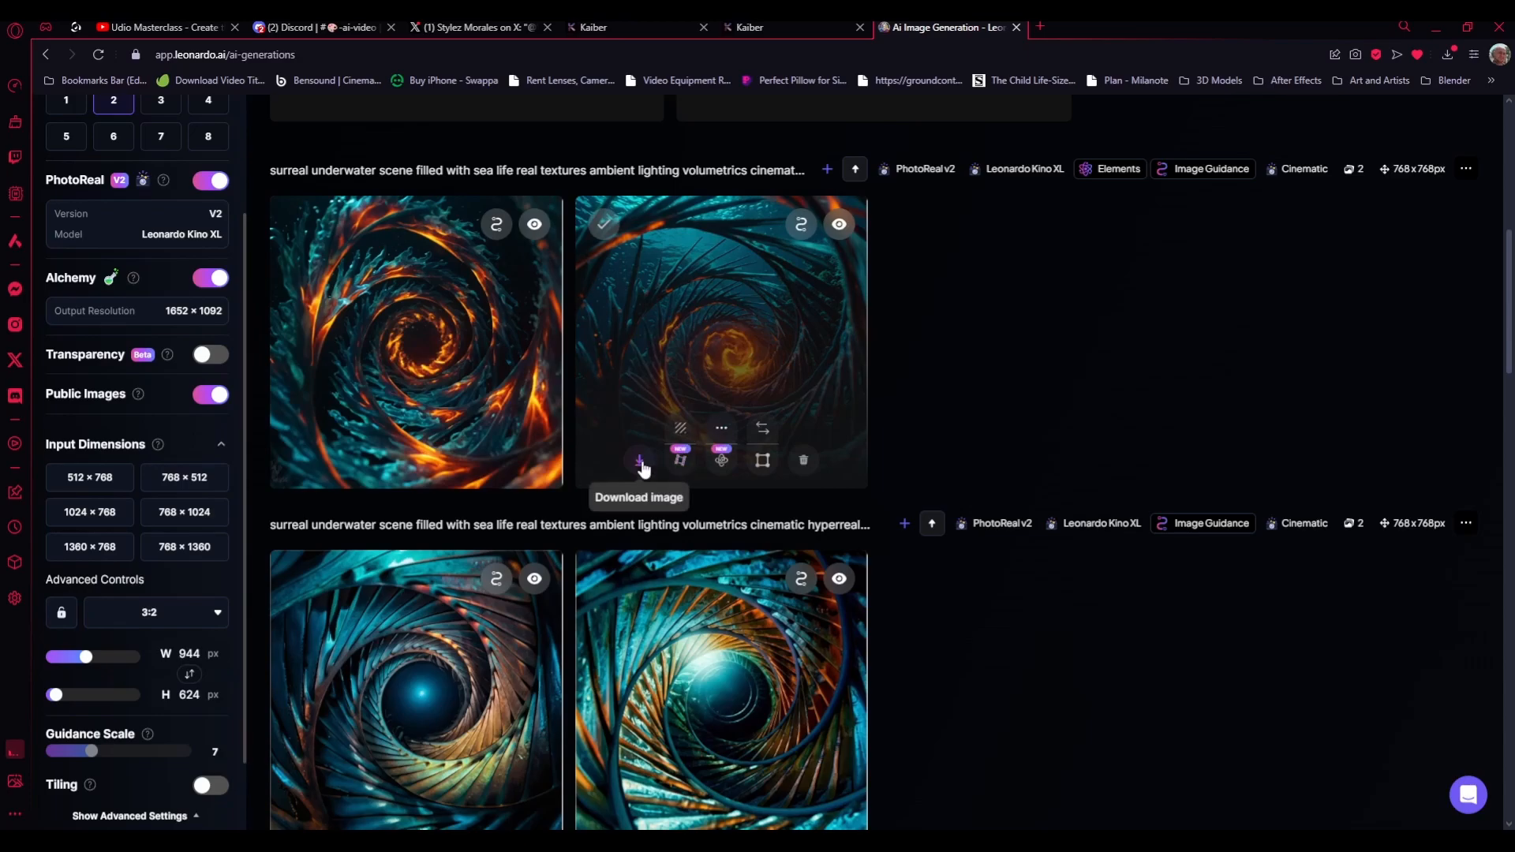
{"action": "scroll", "coordinate": [1098, 406], "scroll_direction": "down", "scroll_amount": 4}
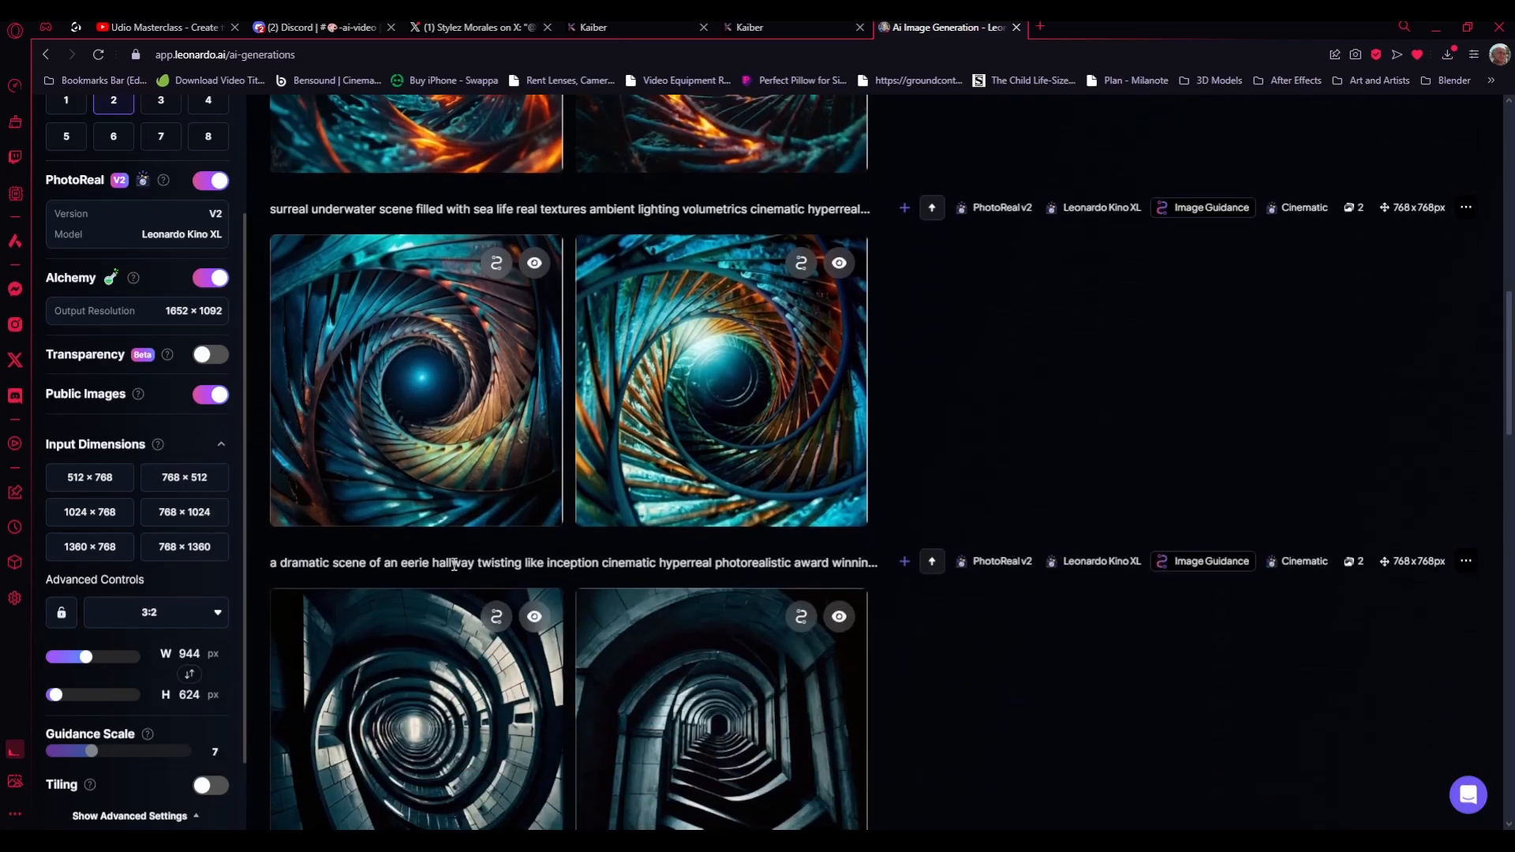
{"action": "scroll", "coordinate": [795, 406], "scroll_direction": "down", "scroll_amount": 3}
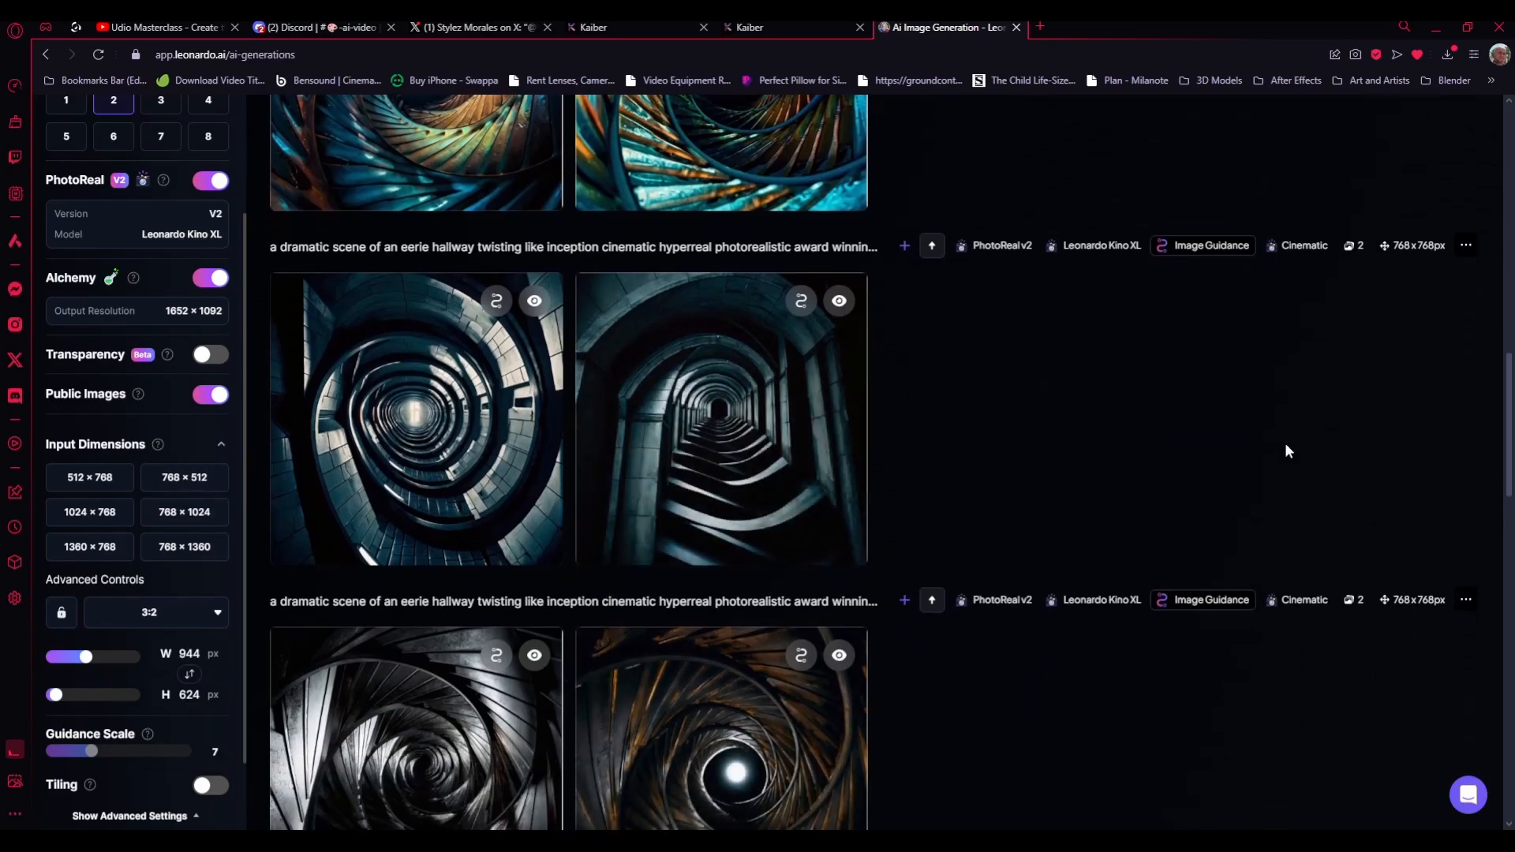
{"action": "scroll", "coordinate": [1284, 443], "scroll_direction": "down", "scroll_amount": 4}
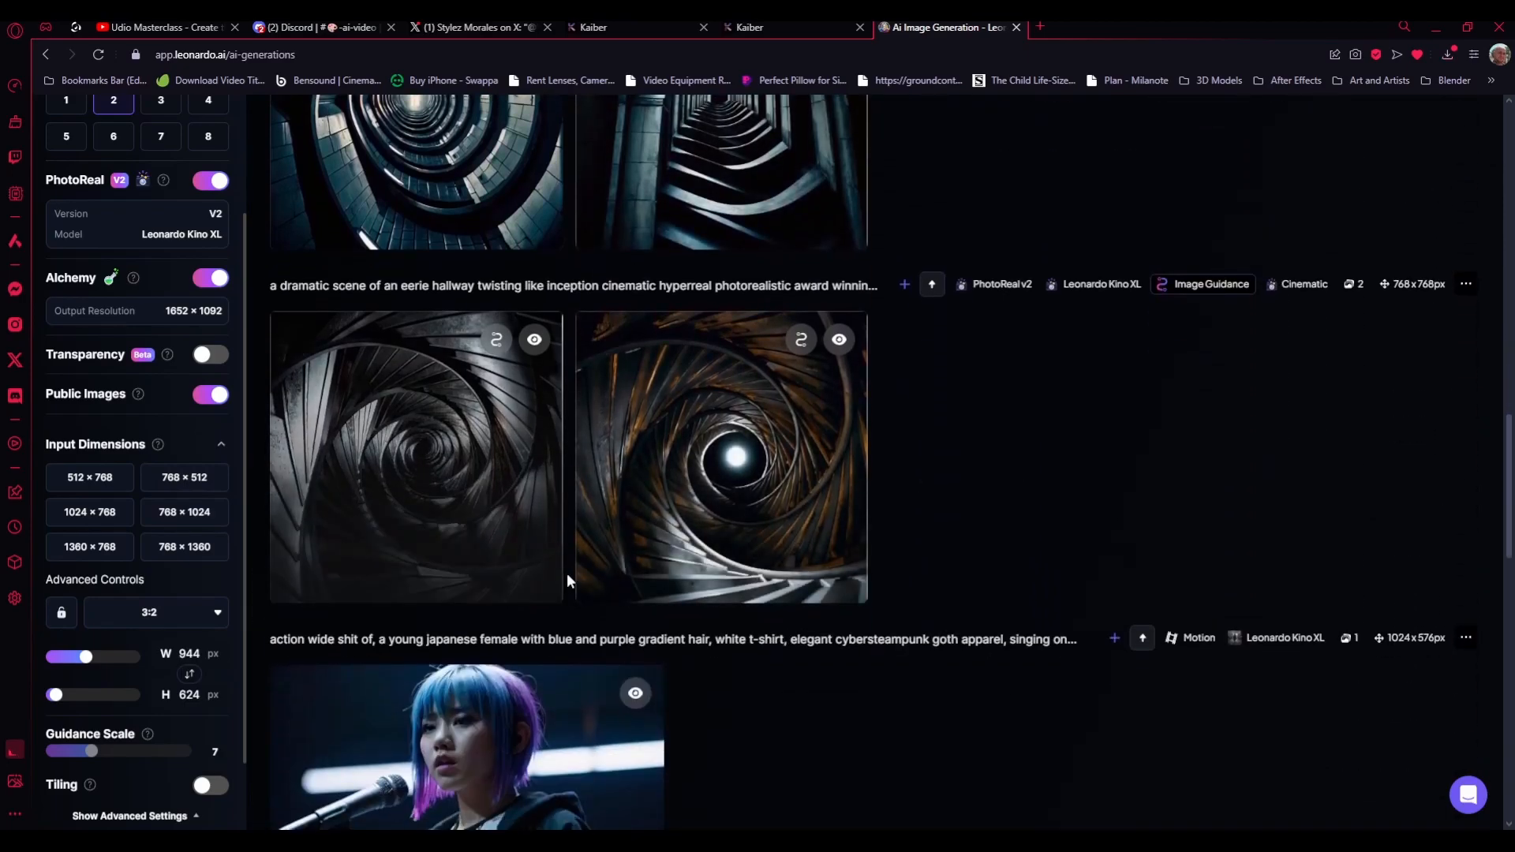
{"action": "scroll", "coordinate": [1218, 476], "scroll_direction": "down", "scroll_amount": 1}
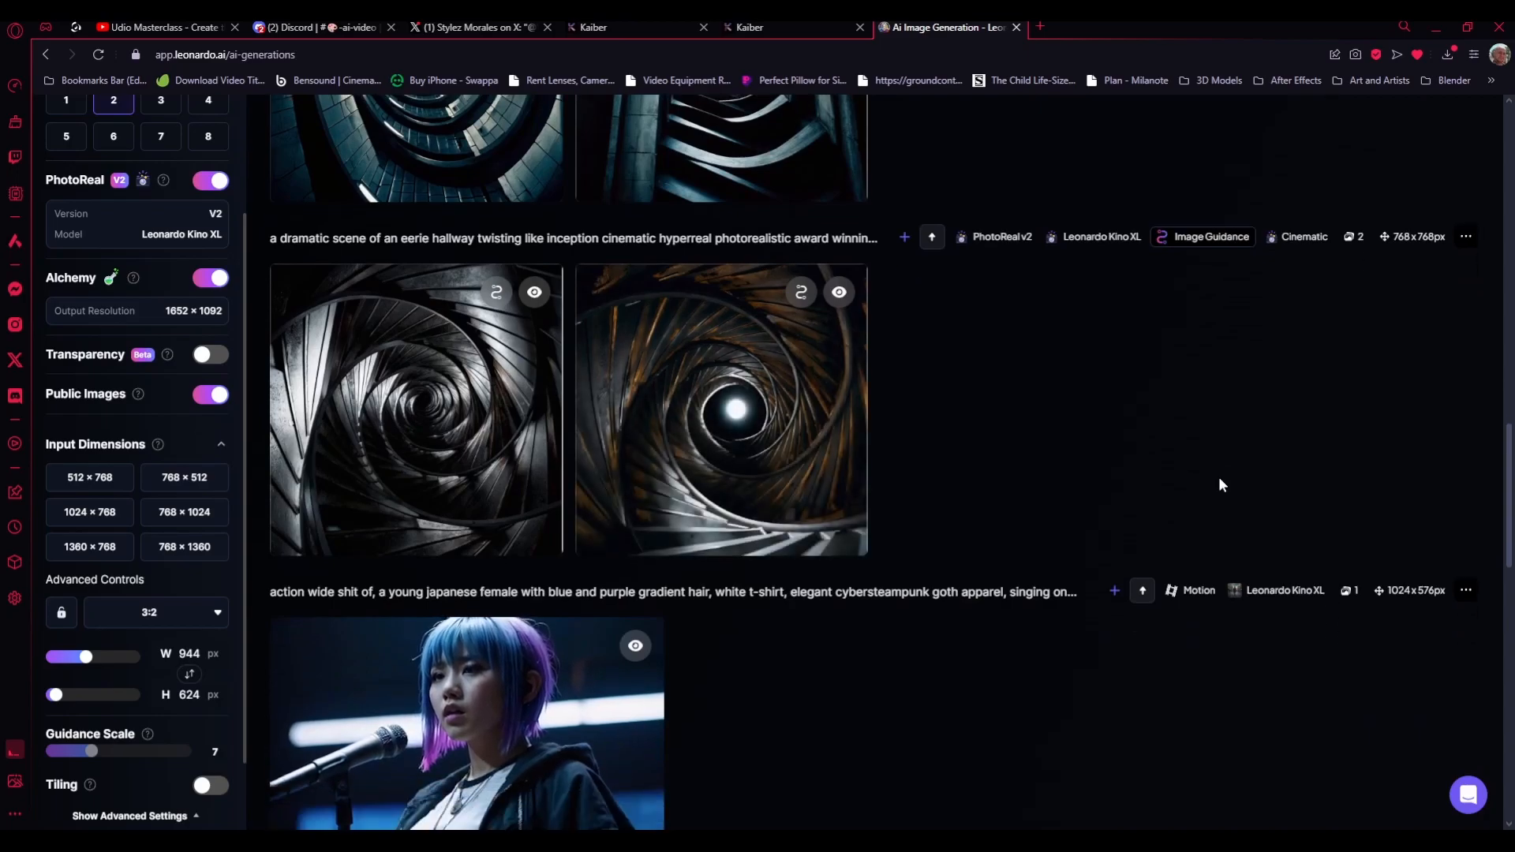
{"action": "scroll", "coordinate": [1184, 497], "scroll_direction": "up", "scroll_amount": 7}
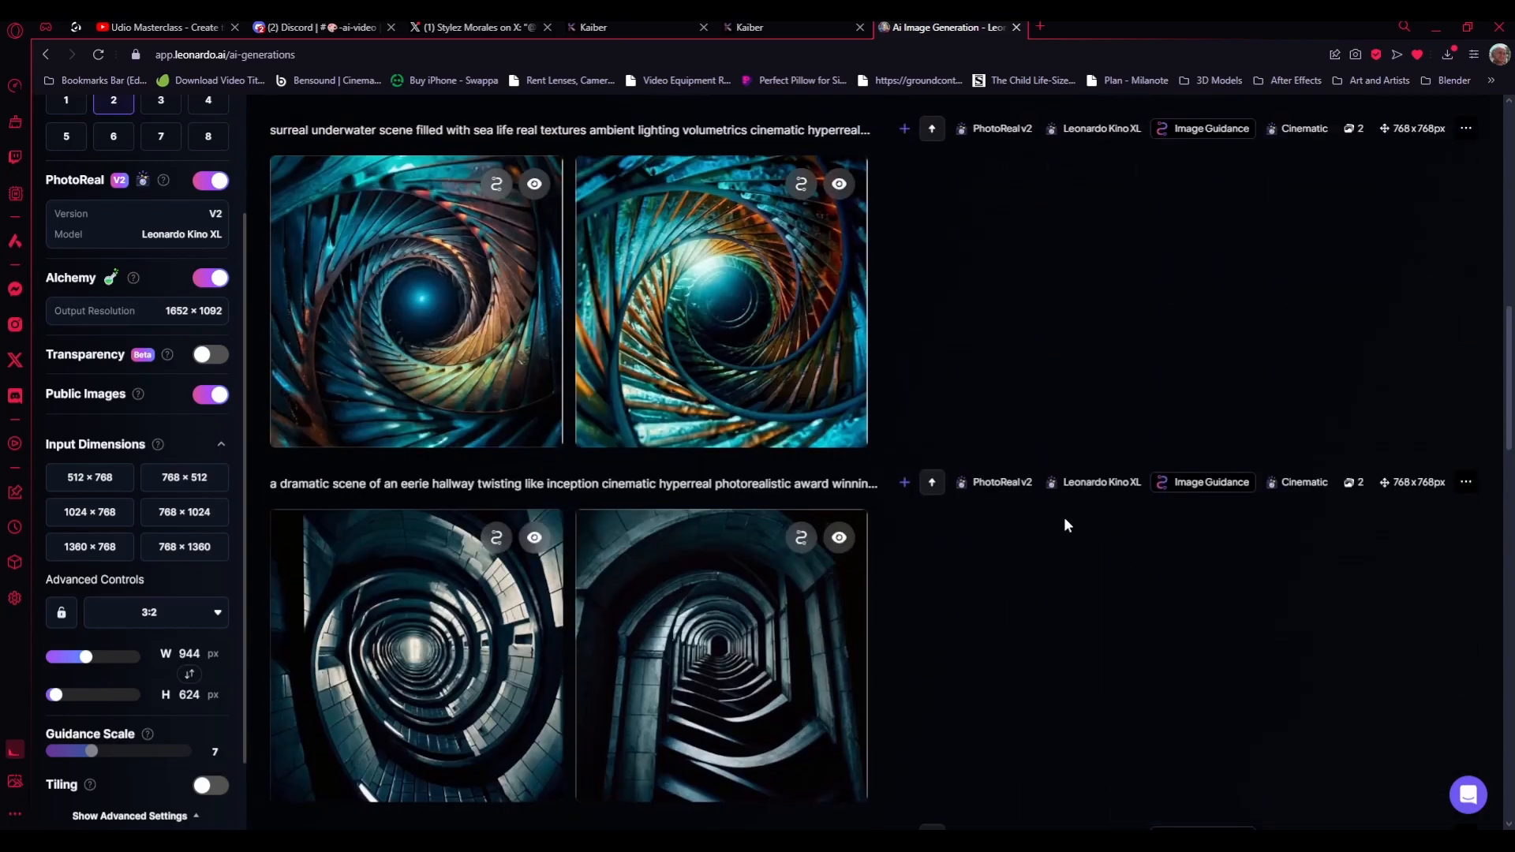
{"action": "scroll", "coordinate": [917, 465], "scroll_direction": "up", "scroll_amount": 1}
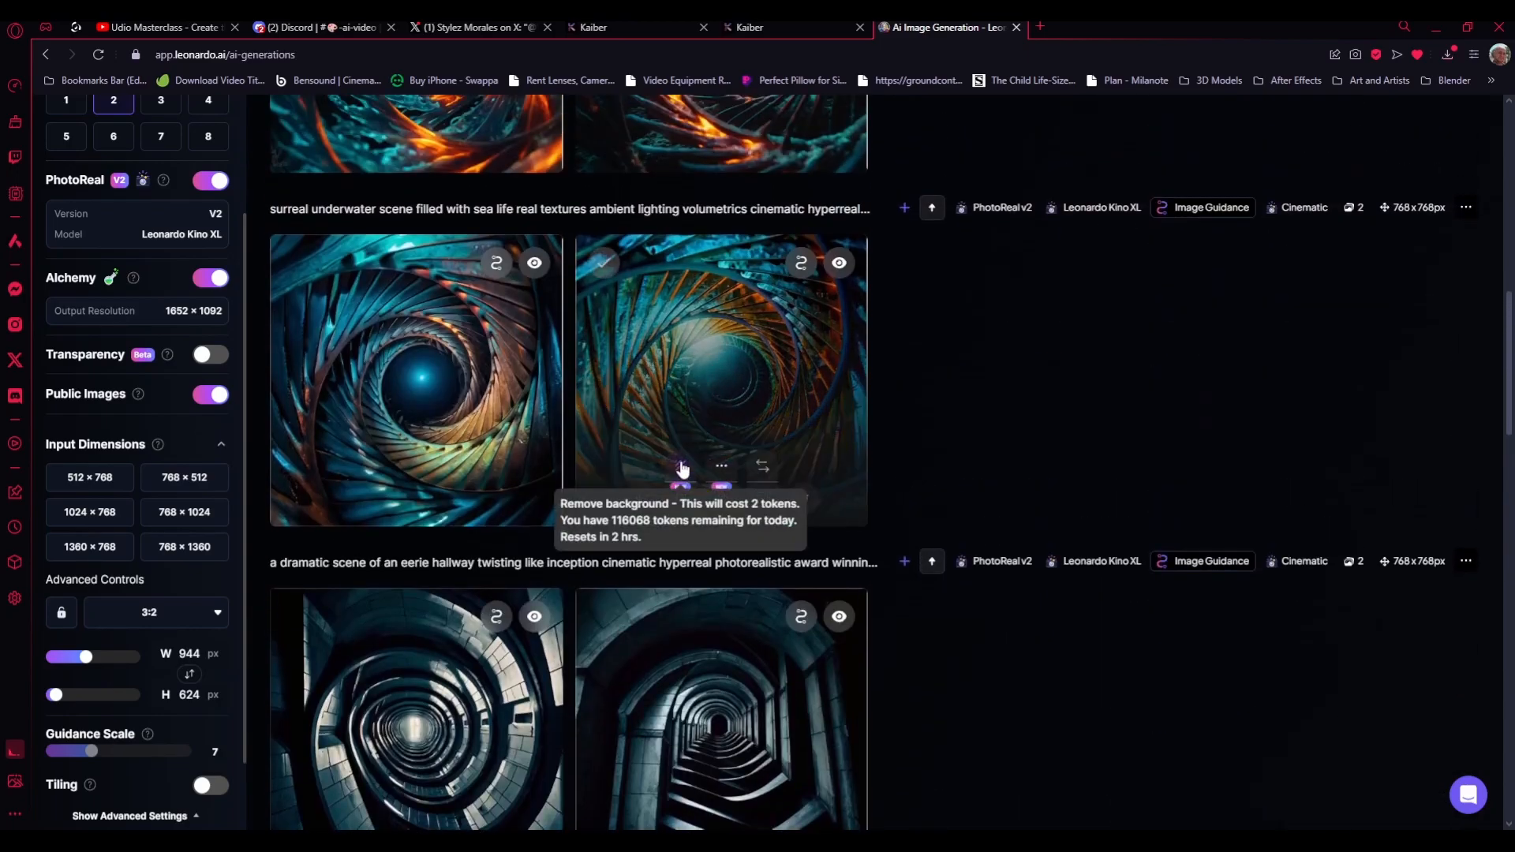
{"action": "scroll", "coordinate": [710, 473], "scroll_direction": "up", "scroll_amount": 3}
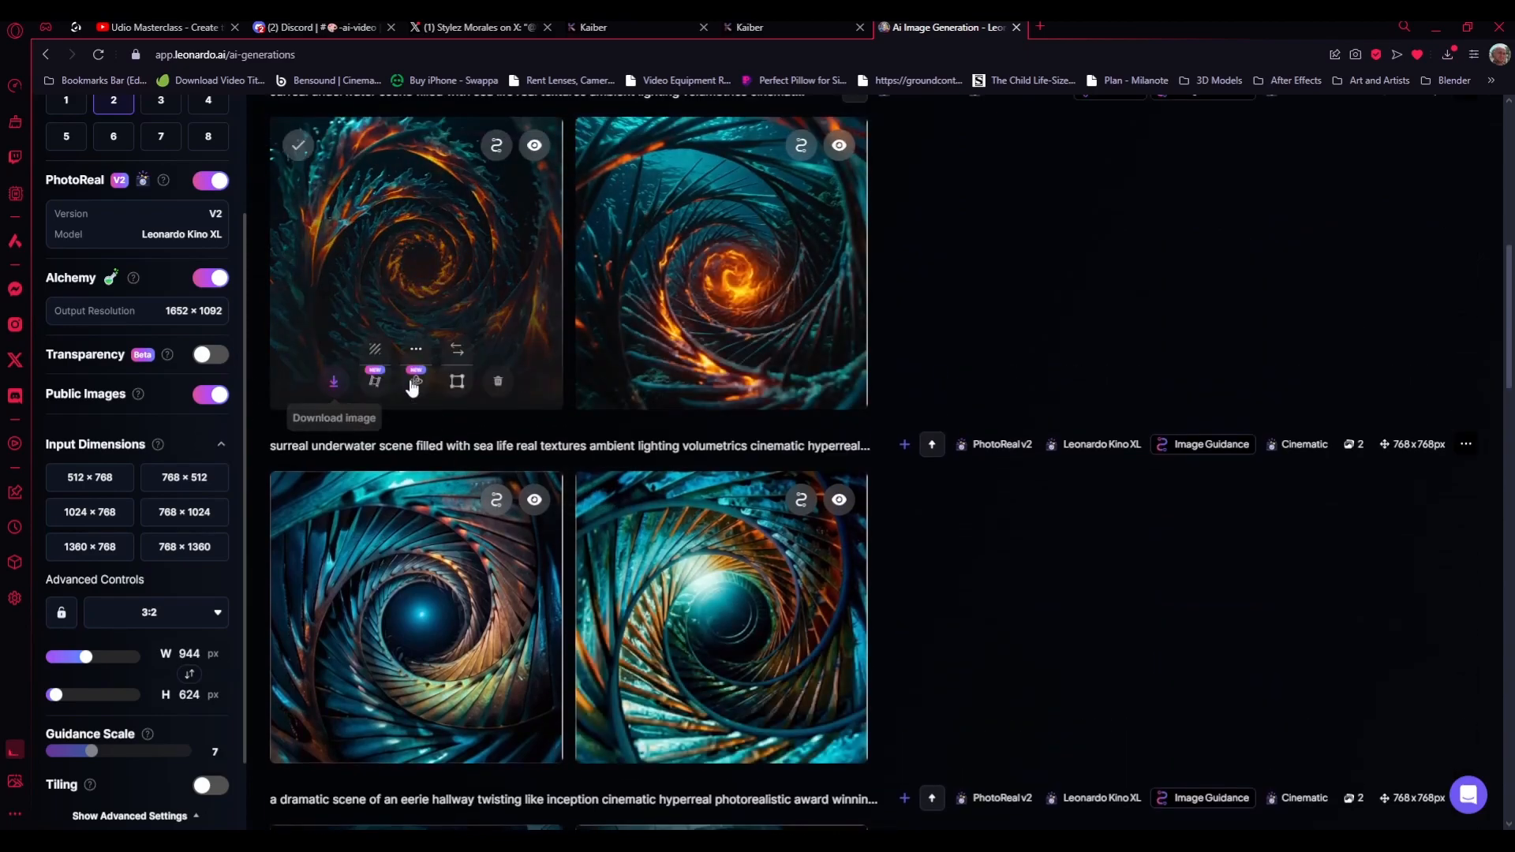
{"action": "scroll", "coordinate": [1048, 410], "scroll_direction": "up", "scroll_amount": 3}
{"action": "scroll", "coordinate": [1074, 417], "scroll_direction": "up", "scroll_amount": 2}
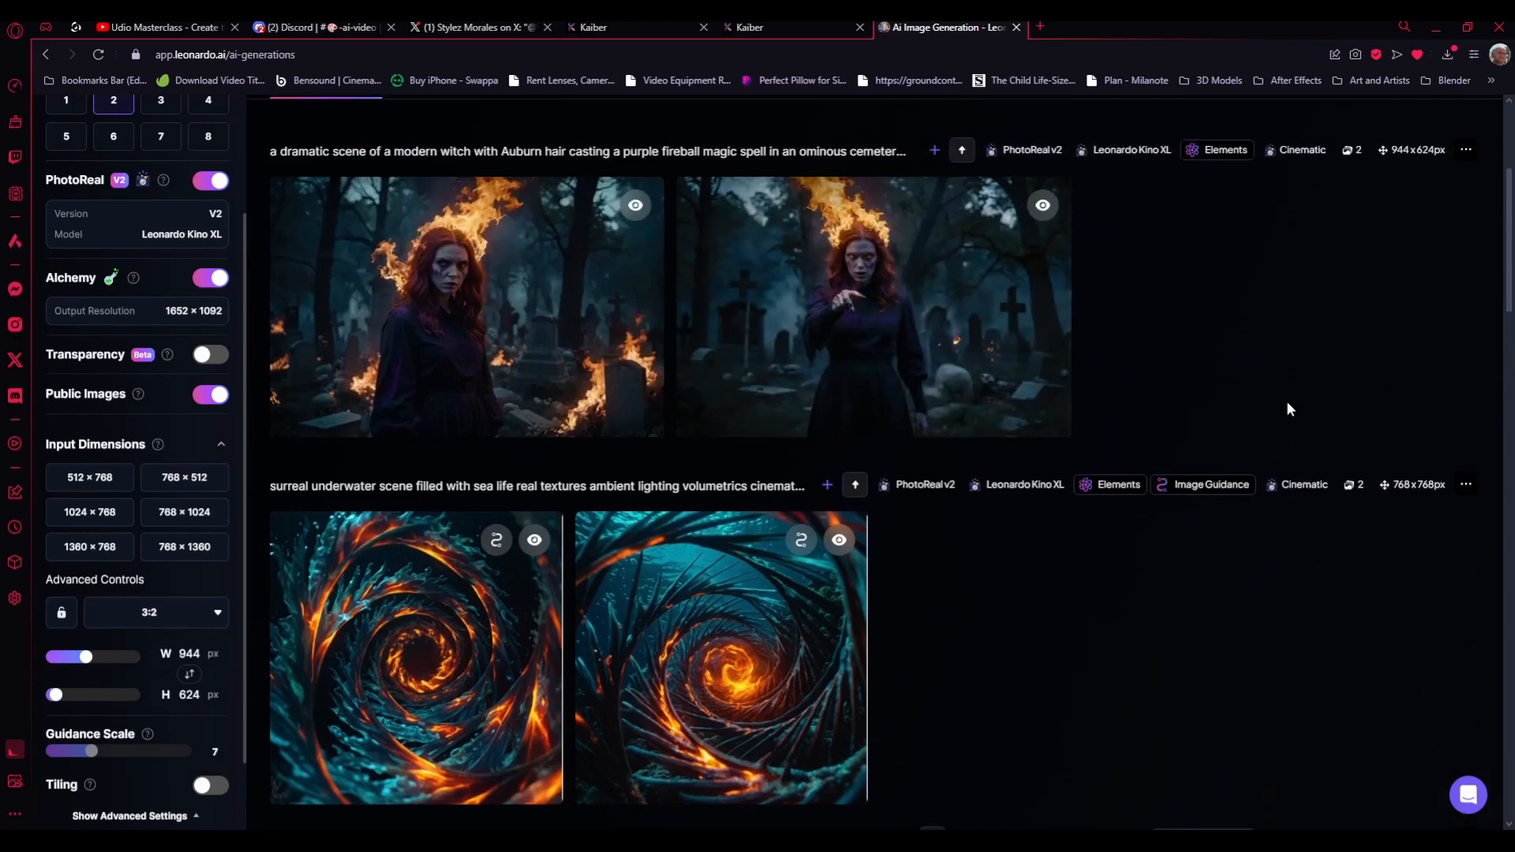
{"action": "scroll", "coordinate": [1105, 434], "scroll_direction": "up", "scroll_amount": 1}
{"action": "mouse_move", "coordinate": [885, 481]}
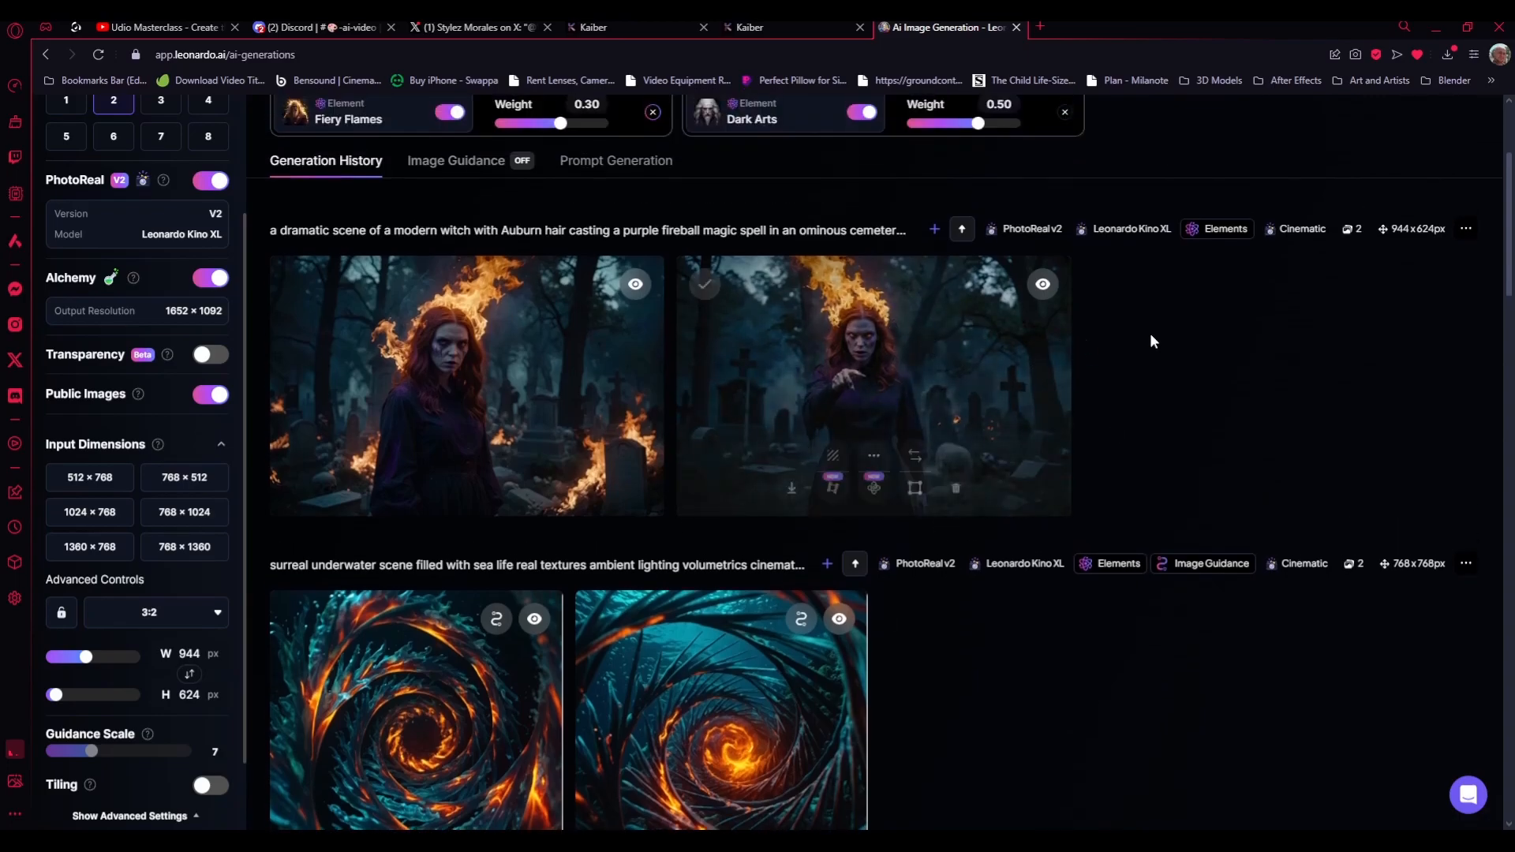
- Set the Fiery Flames element's weight to 0.10 and generate two more witch images without image guidance
{"action": "scroll", "coordinate": [1076, 359], "scroll_direction": "up", "scroll_amount": 2}
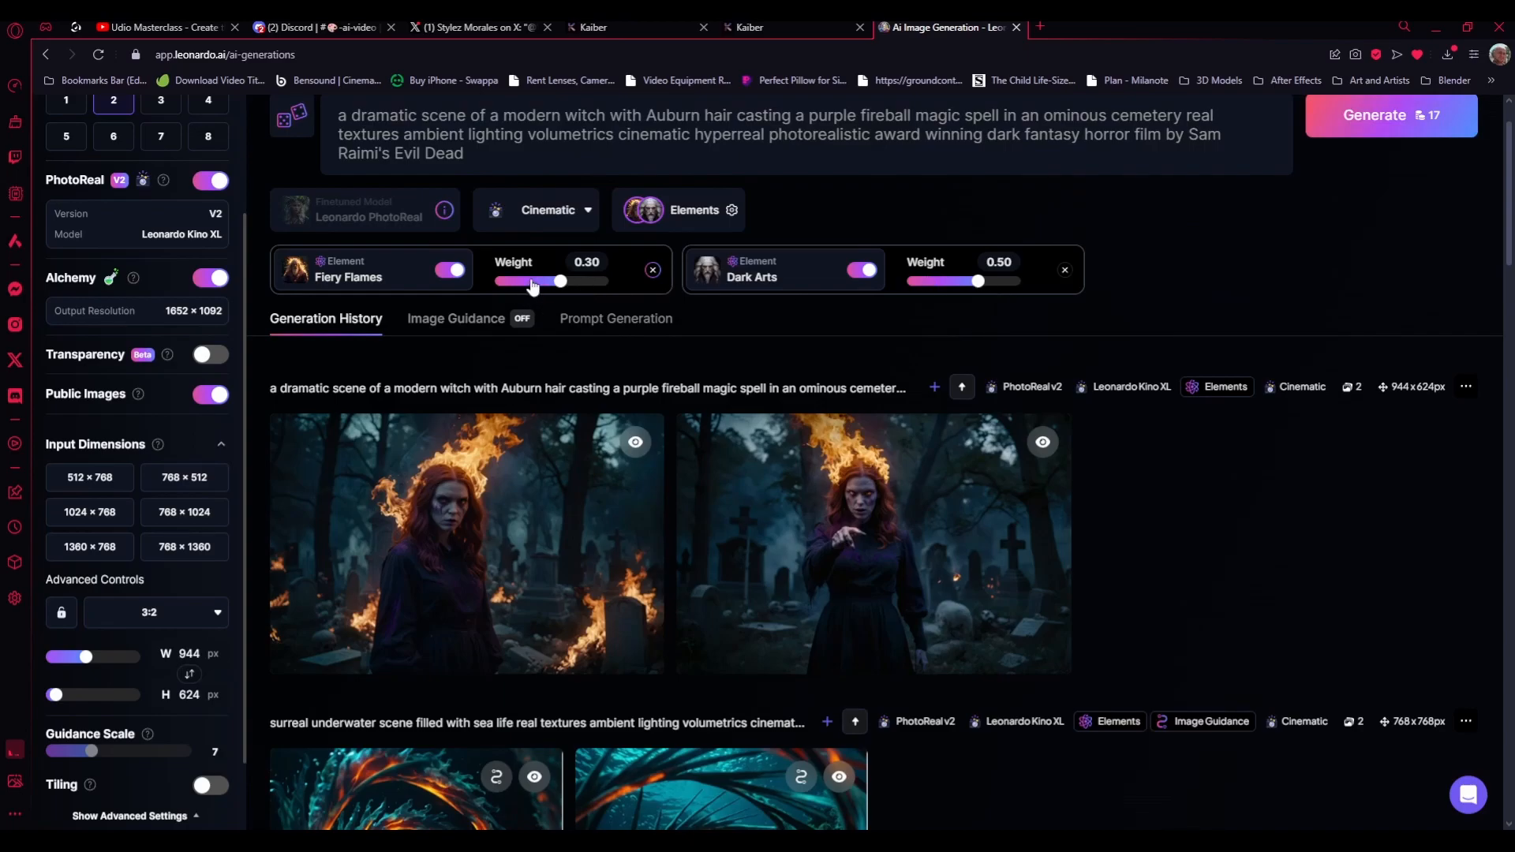
{"action": "left_click_drag", "start_coordinate": [552, 290], "coordinate": [550, 288]}
{"action": "scroll", "coordinate": [1289, 401], "scroll_direction": "up", "scroll_amount": 1}
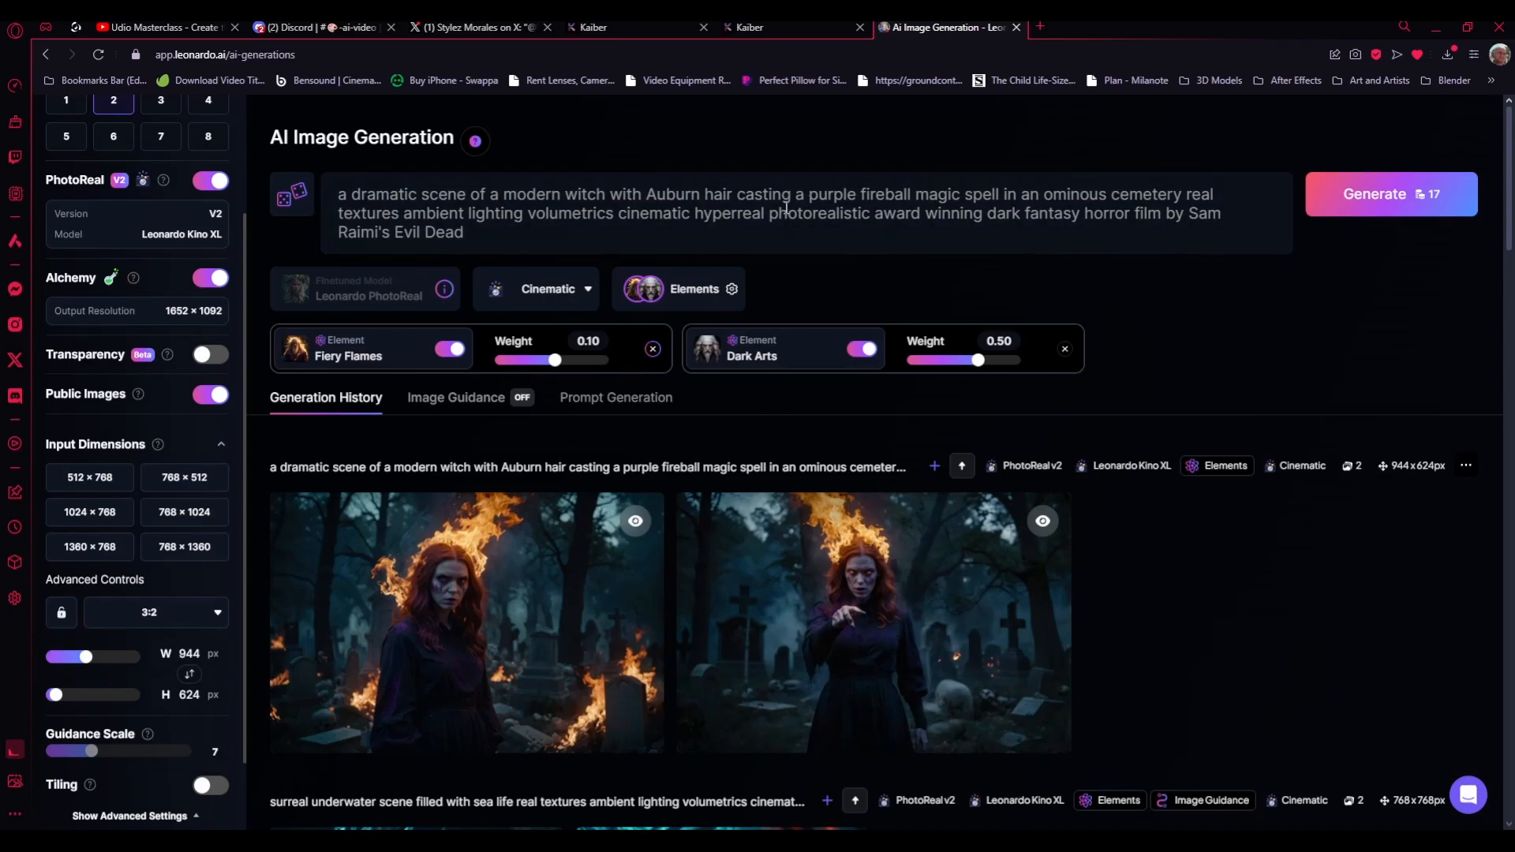
{"action": "scroll", "coordinate": [1187, 550], "scroll_direction": "down", "scroll_amount": 1}
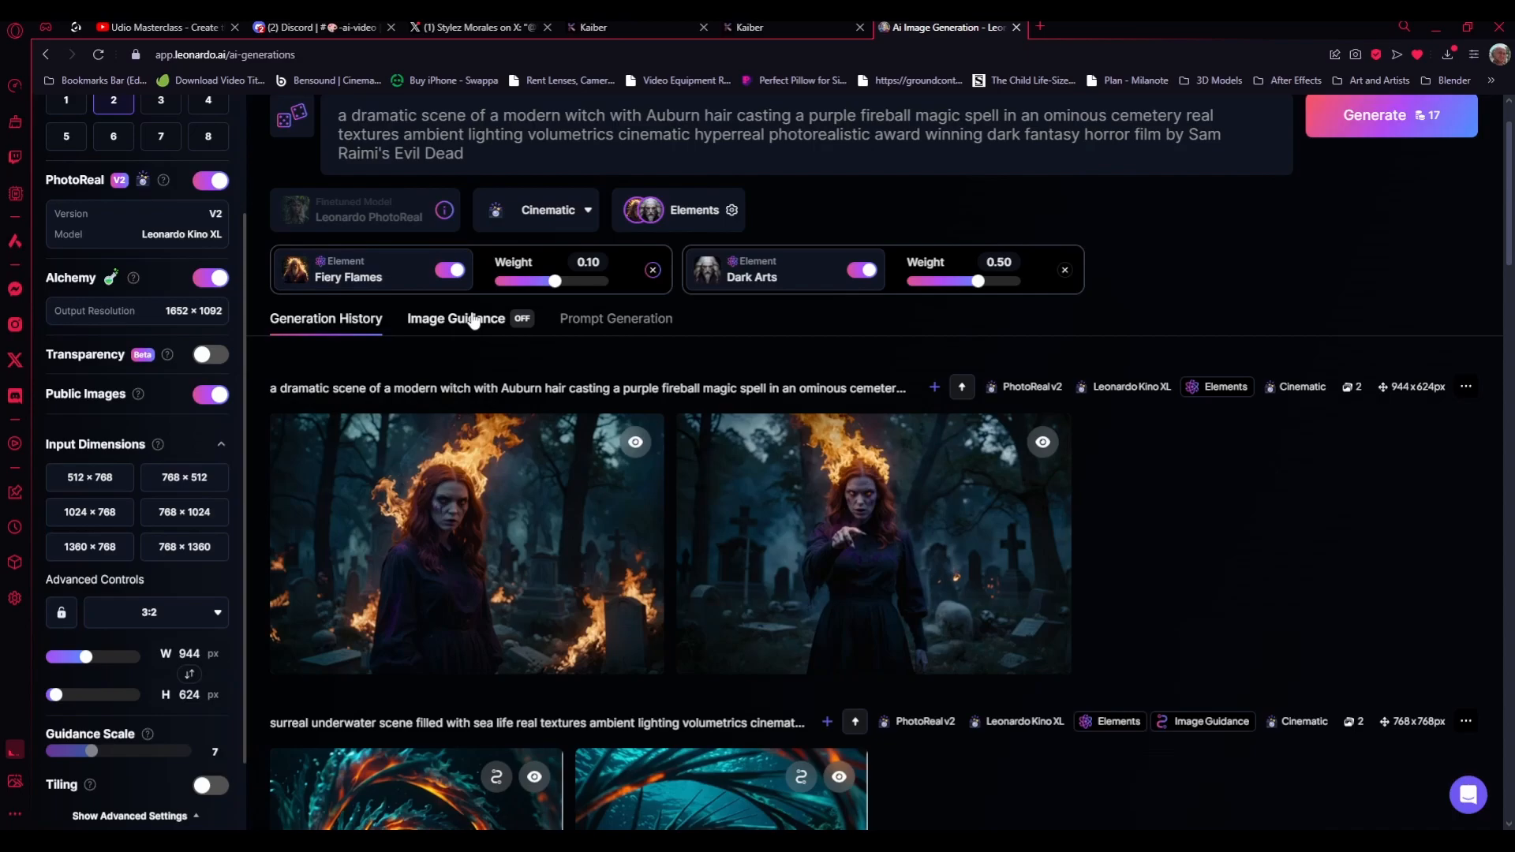
{"action": "left_click", "coordinate": [1420, 115]}
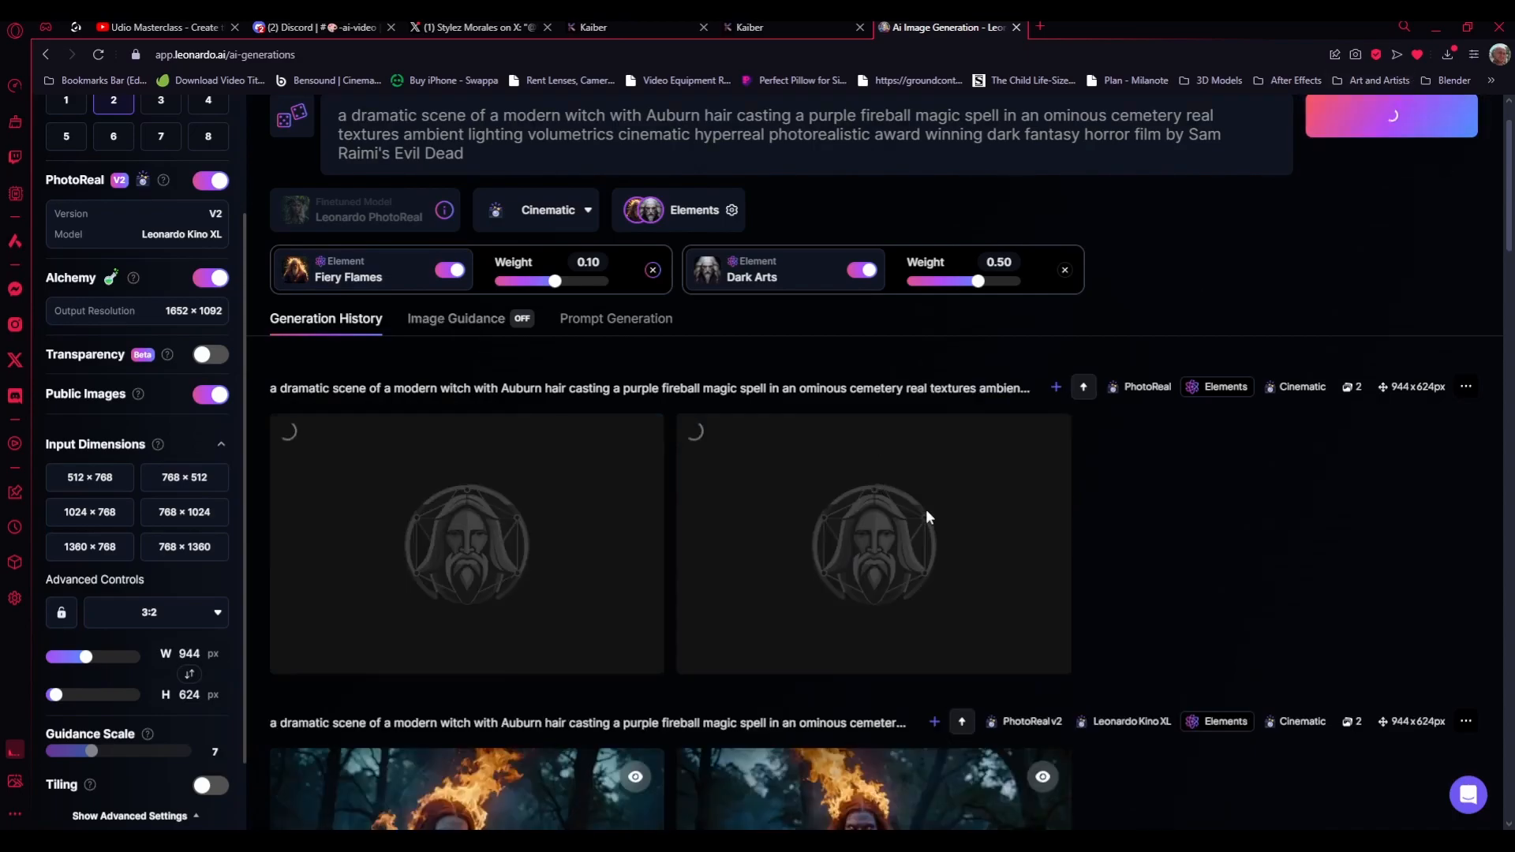
- Turn the fire-casting witch picture's Content Reference guidance back on and set its strength to High
{"action": "scroll", "coordinate": [1412, 603], "scroll_direction": "up", "scroll_amount": 1}
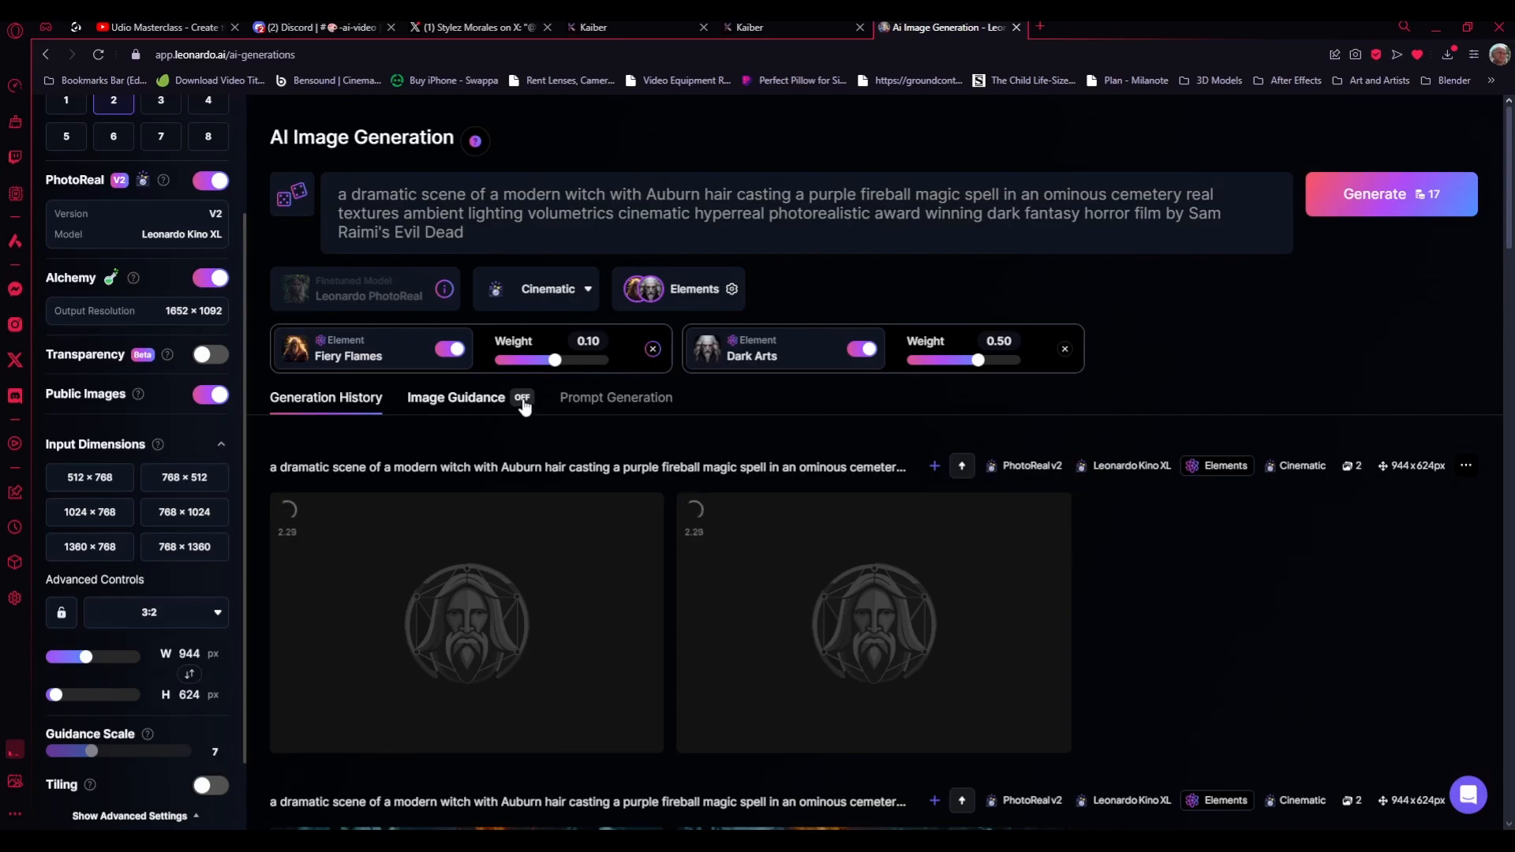
{"action": "left_click", "coordinate": [430, 399]}
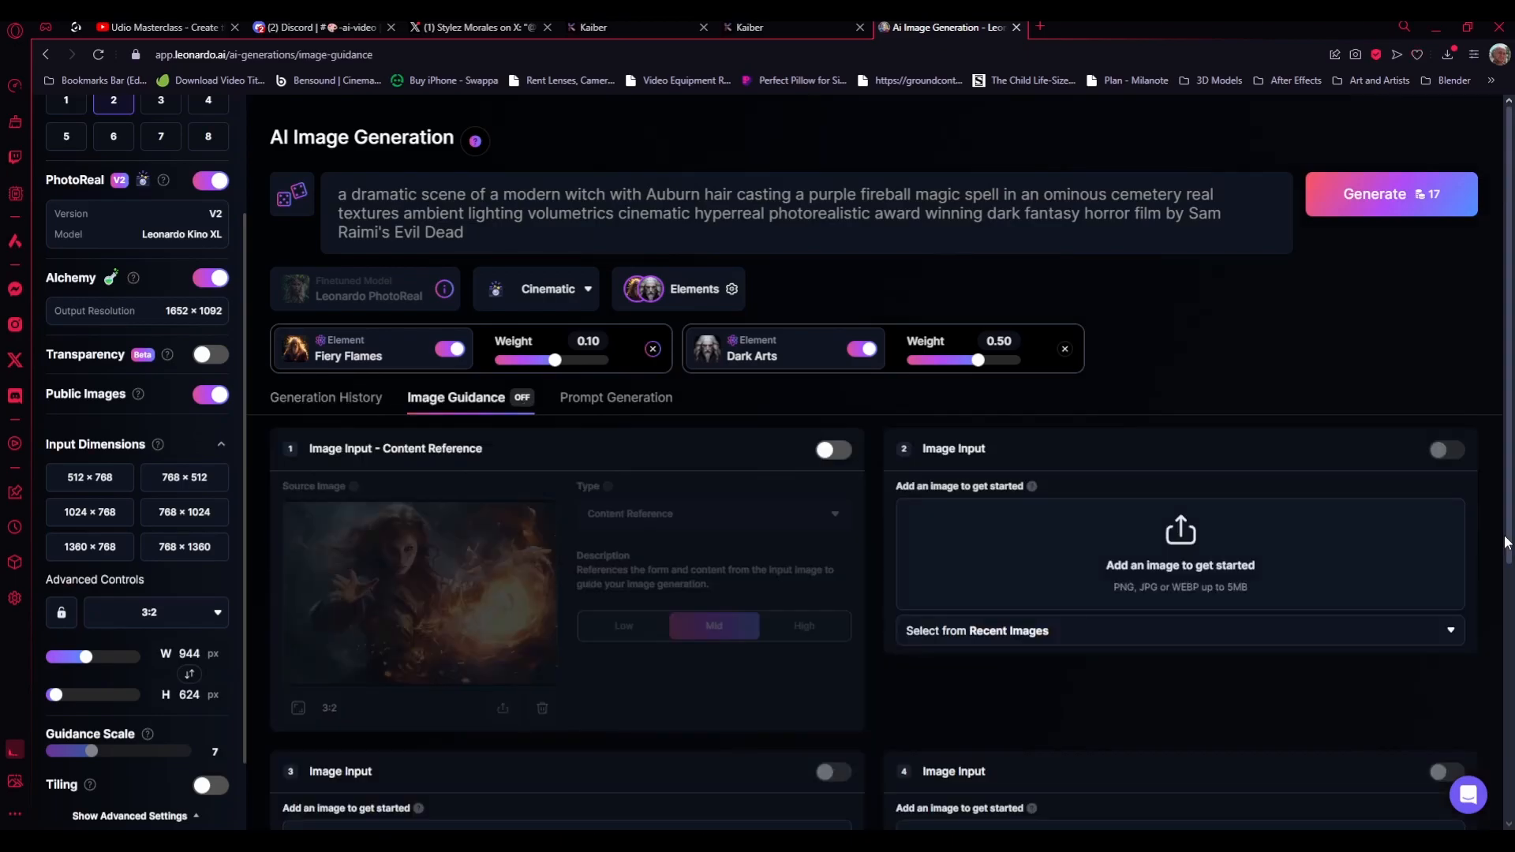
{"action": "left_click", "coordinate": [835, 450]}
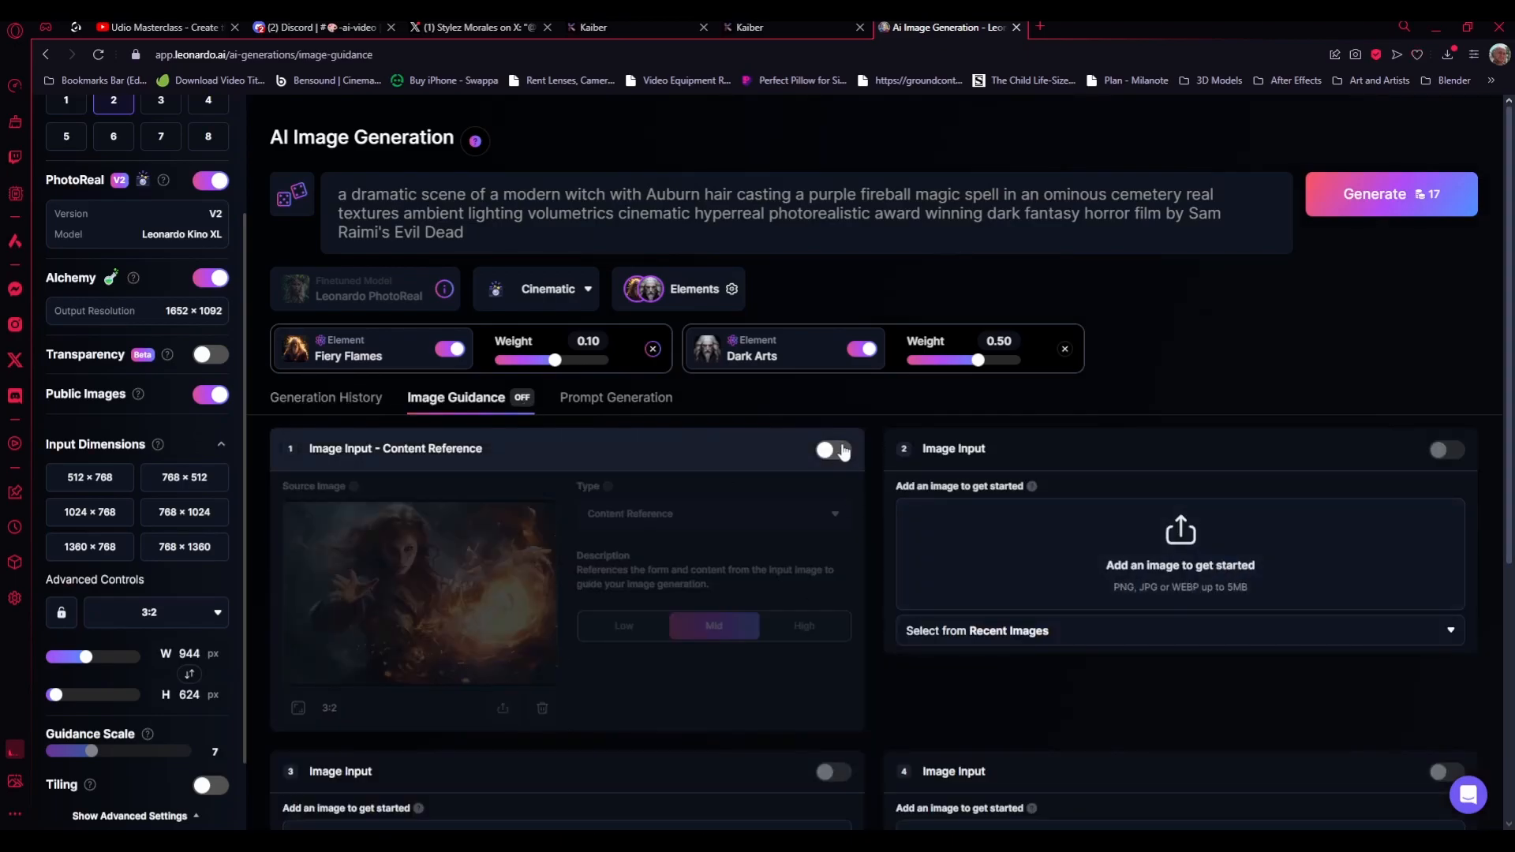
{"action": "scroll", "coordinate": [663, 662], "scroll_direction": "down", "scroll_amount": 2}
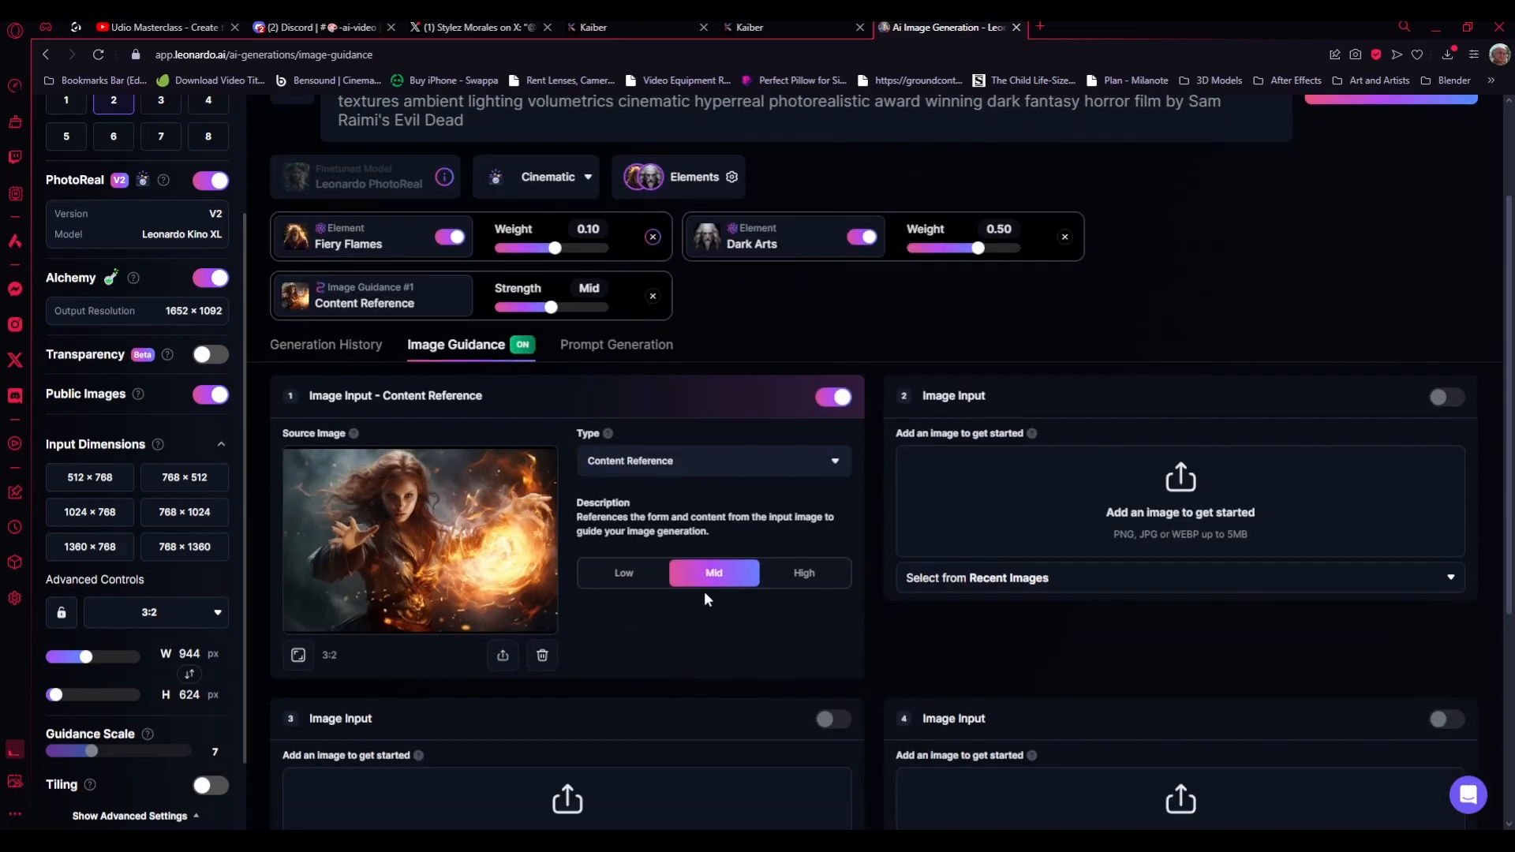
{"action": "left_click", "coordinate": [804, 584]}
- Generate two witch images with the content reference and show the generation history
{"action": "scroll", "coordinate": [1337, 433], "scroll_direction": "up", "scroll_amount": 2}
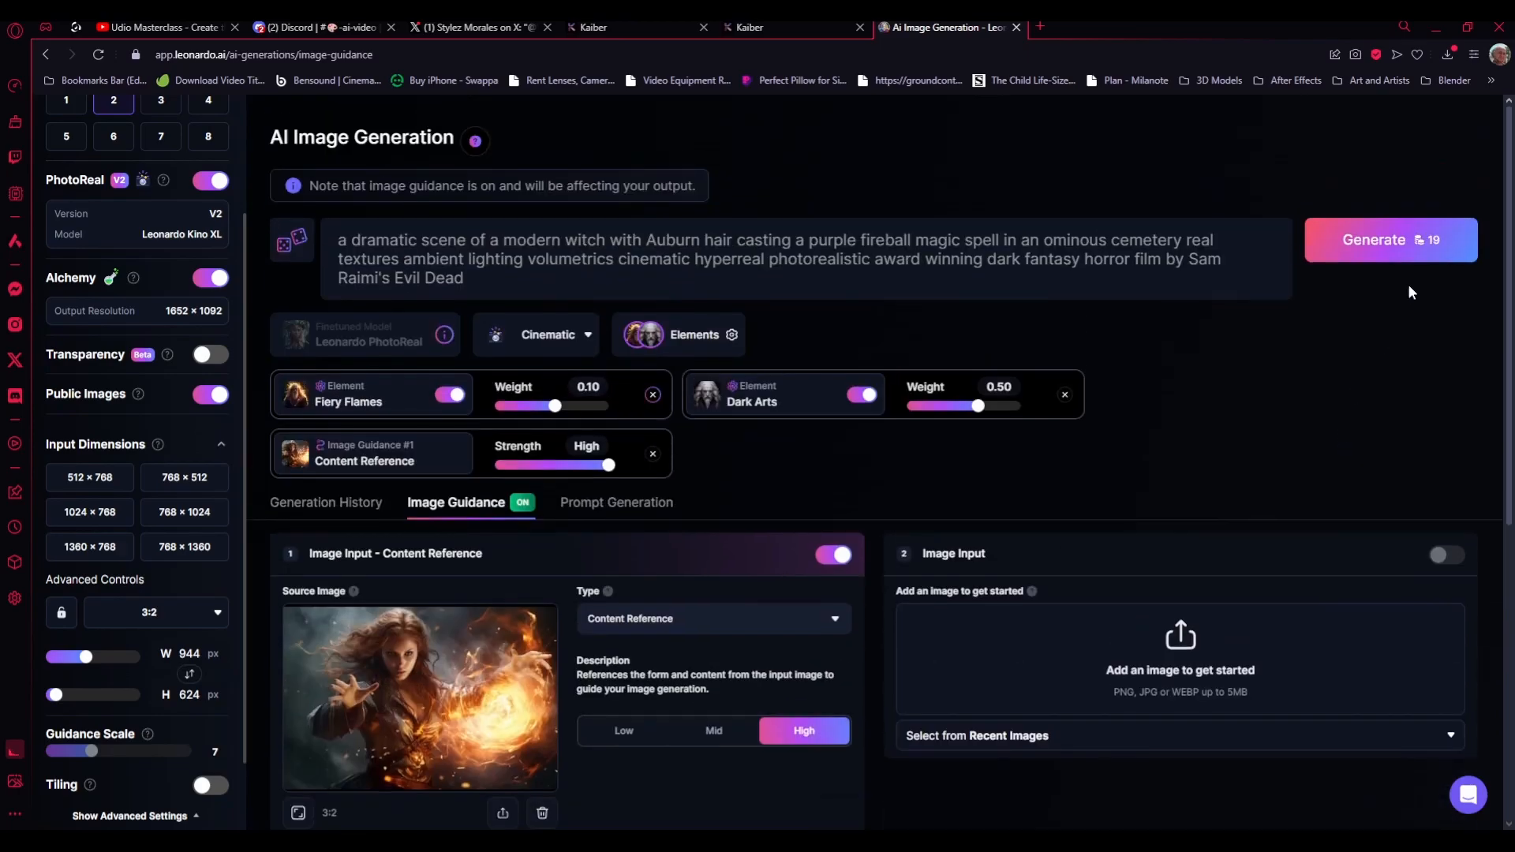
{"action": "left_click", "coordinate": [1402, 249]}
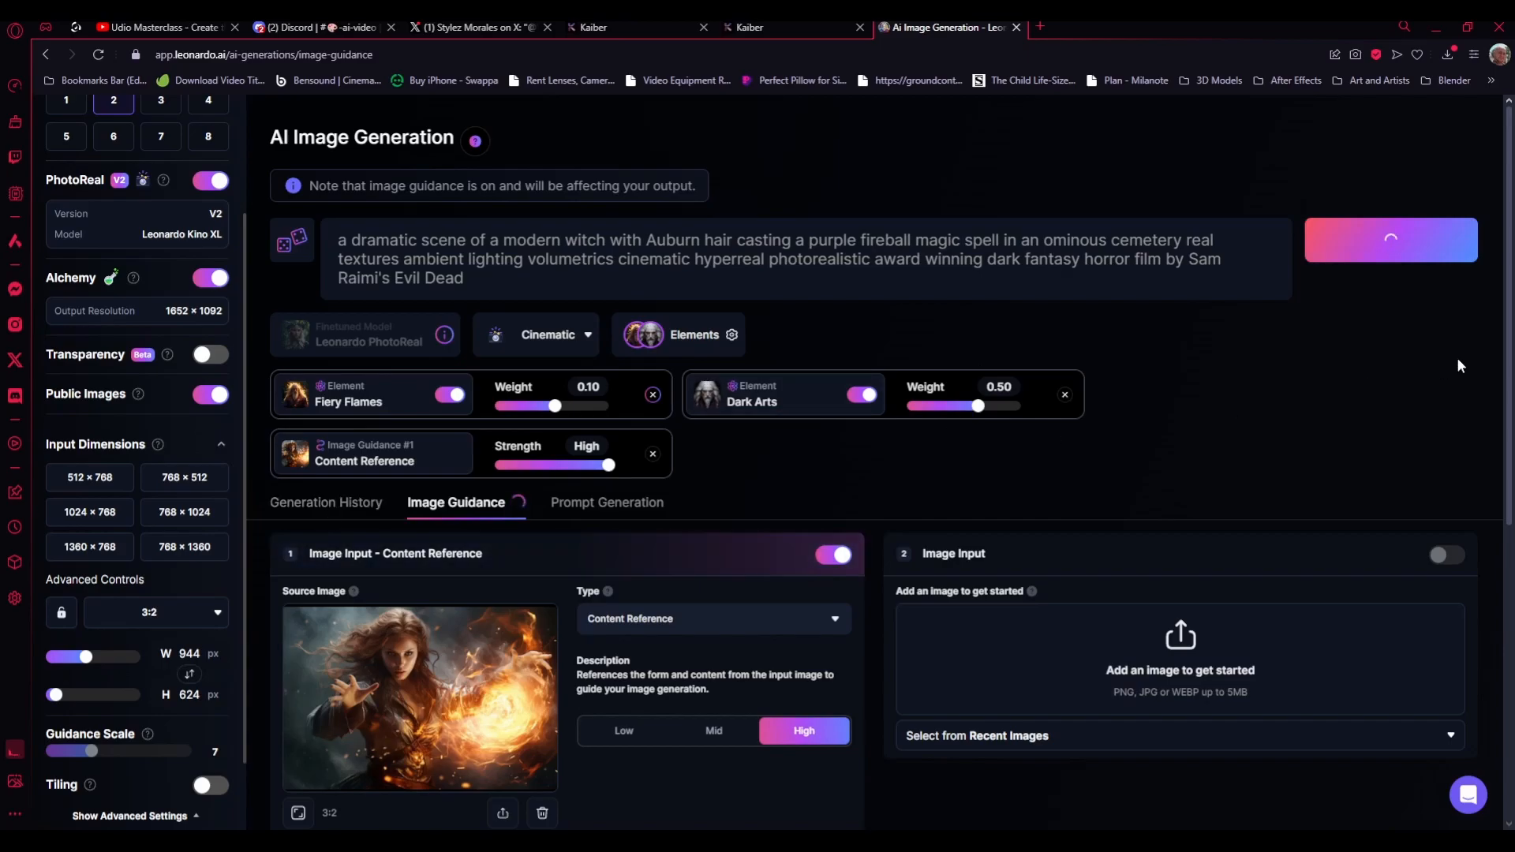
{"action": "scroll", "coordinate": [1324, 365], "scroll_direction": "down", "scroll_amount": 1}
{"action": "left_click", "coordinate": [316, 425]}
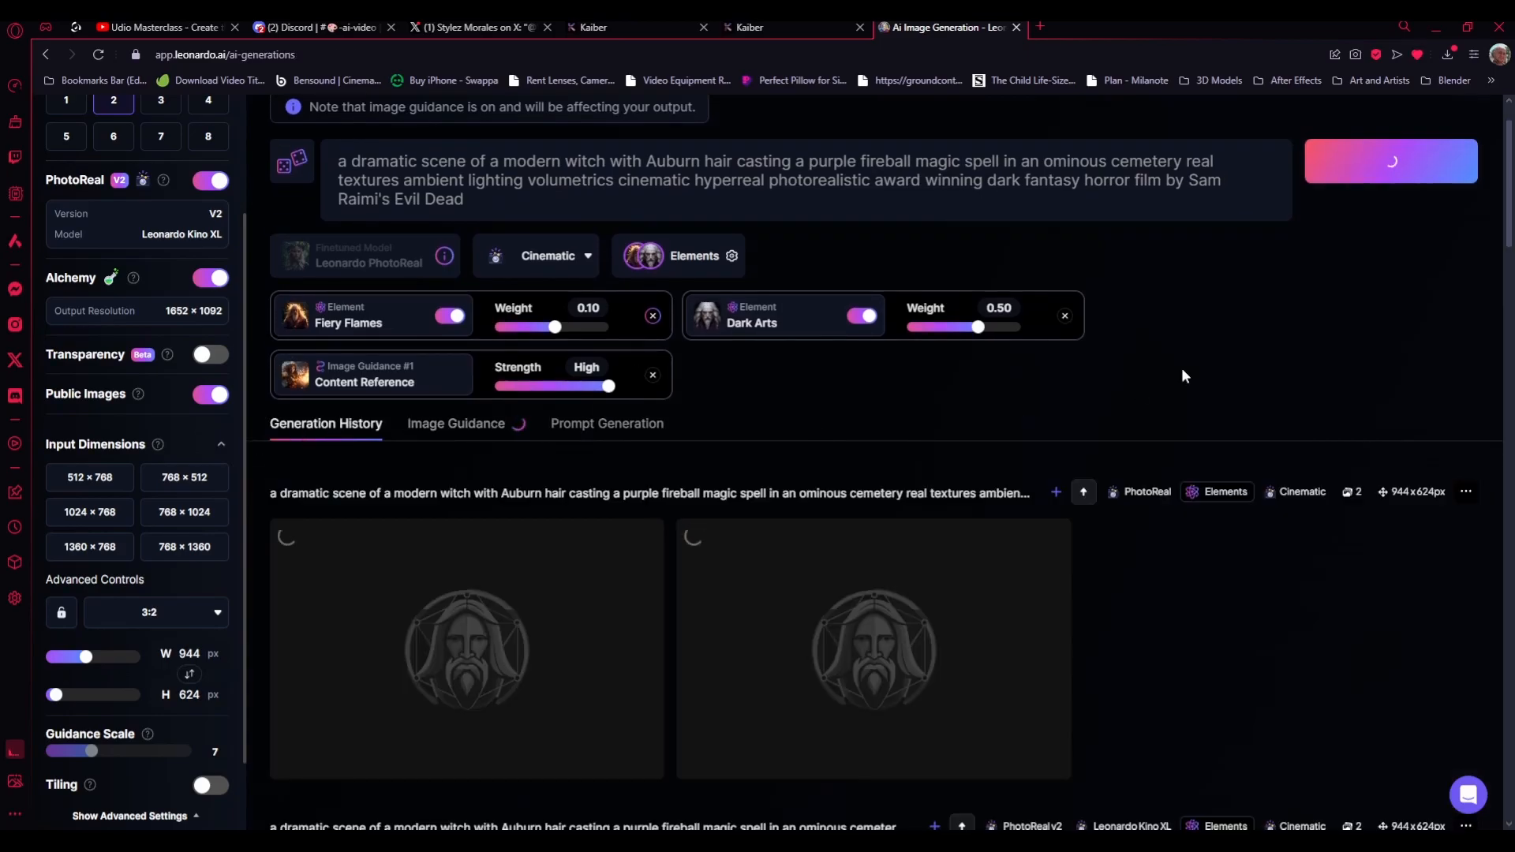
- Upscale the earlier image of the flaming-haired witch raising her hand with Alchemy Upscale at Low refiner strength
{"action": "scroll", "coordinate": [1182, 367], "scroll_direction": "down", "scroll_amount": 3}
{"action": "scroll", "coordinate": [1177, 378], "scroll_direction": "down", "scroll_amount": 3}
{"action": "scroll", "coordinate": [1133, 371], "scroll_direction": "up", "scroll_amount": 1}
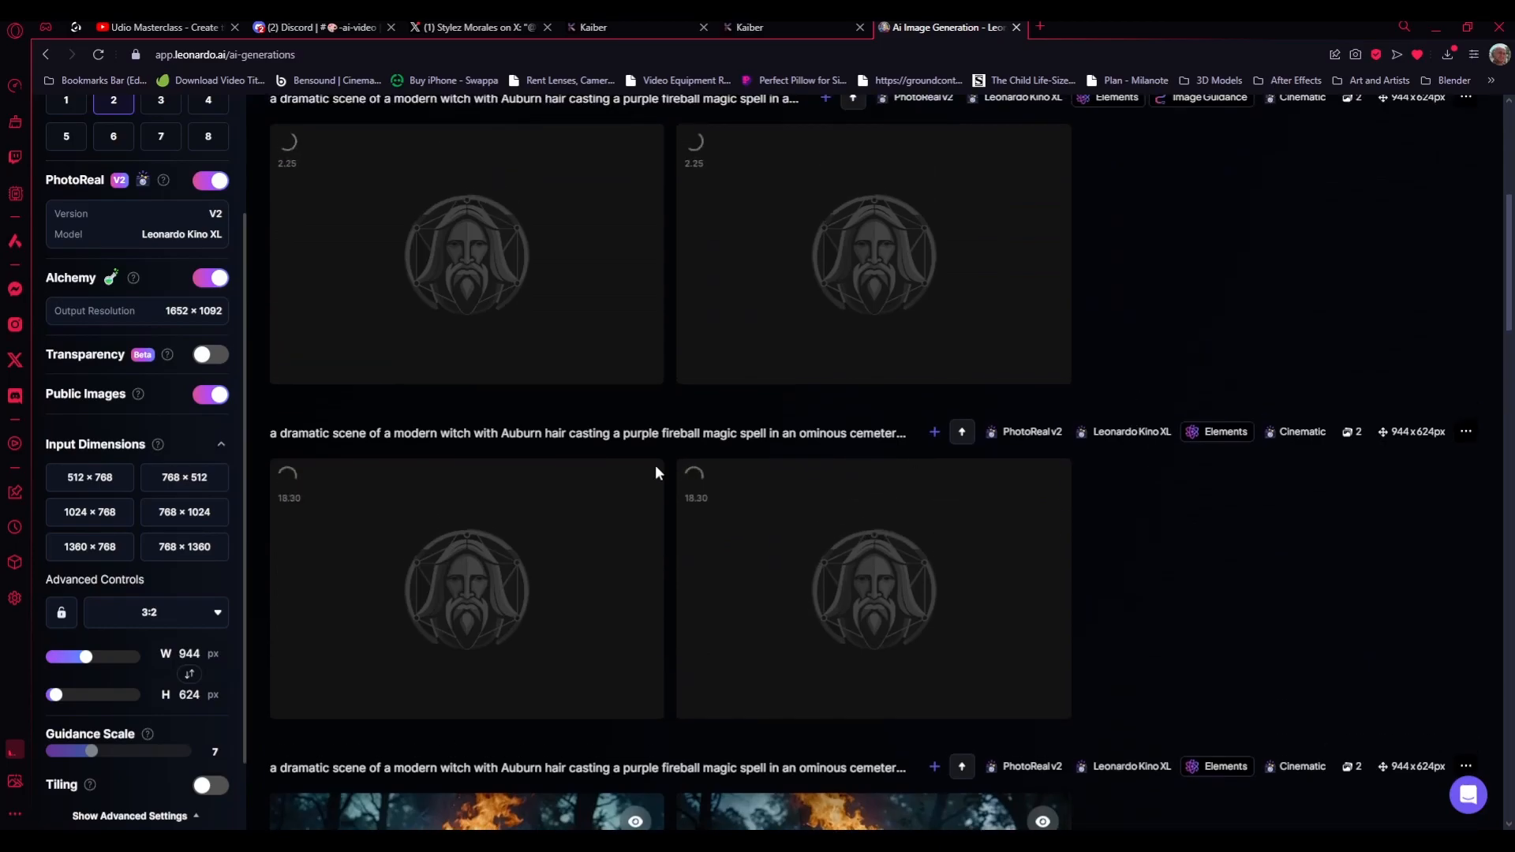
{"action": "scroll", "coordinate": [1445, 620], "scroll_direction": "down", "scroll_amount": 4}
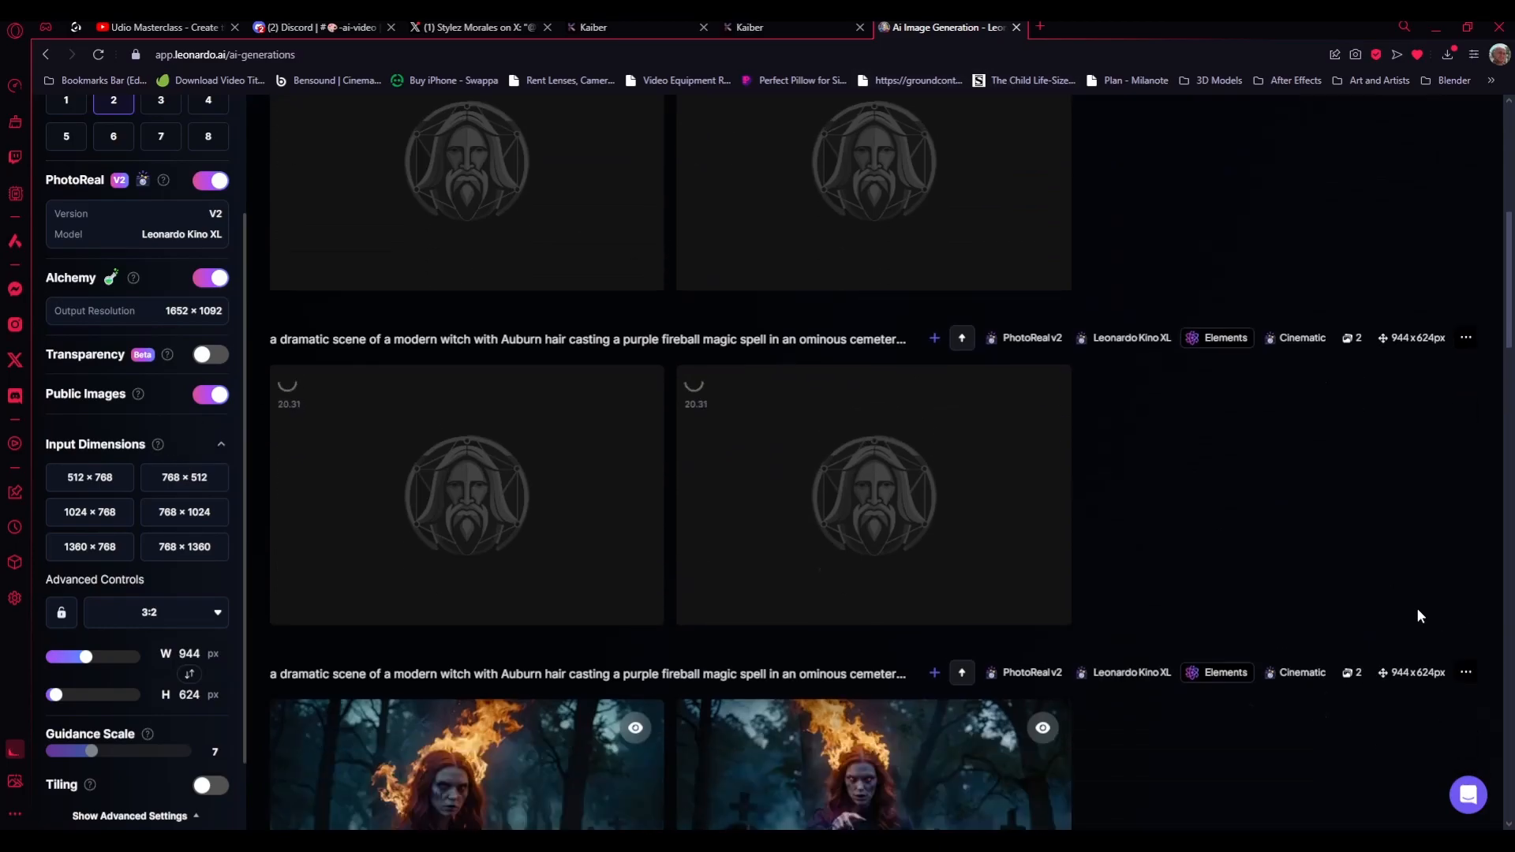
{"action": "scroll", "coordinate": [1296, 631], "scroll_direction": "down", "scroll_amount": 2}
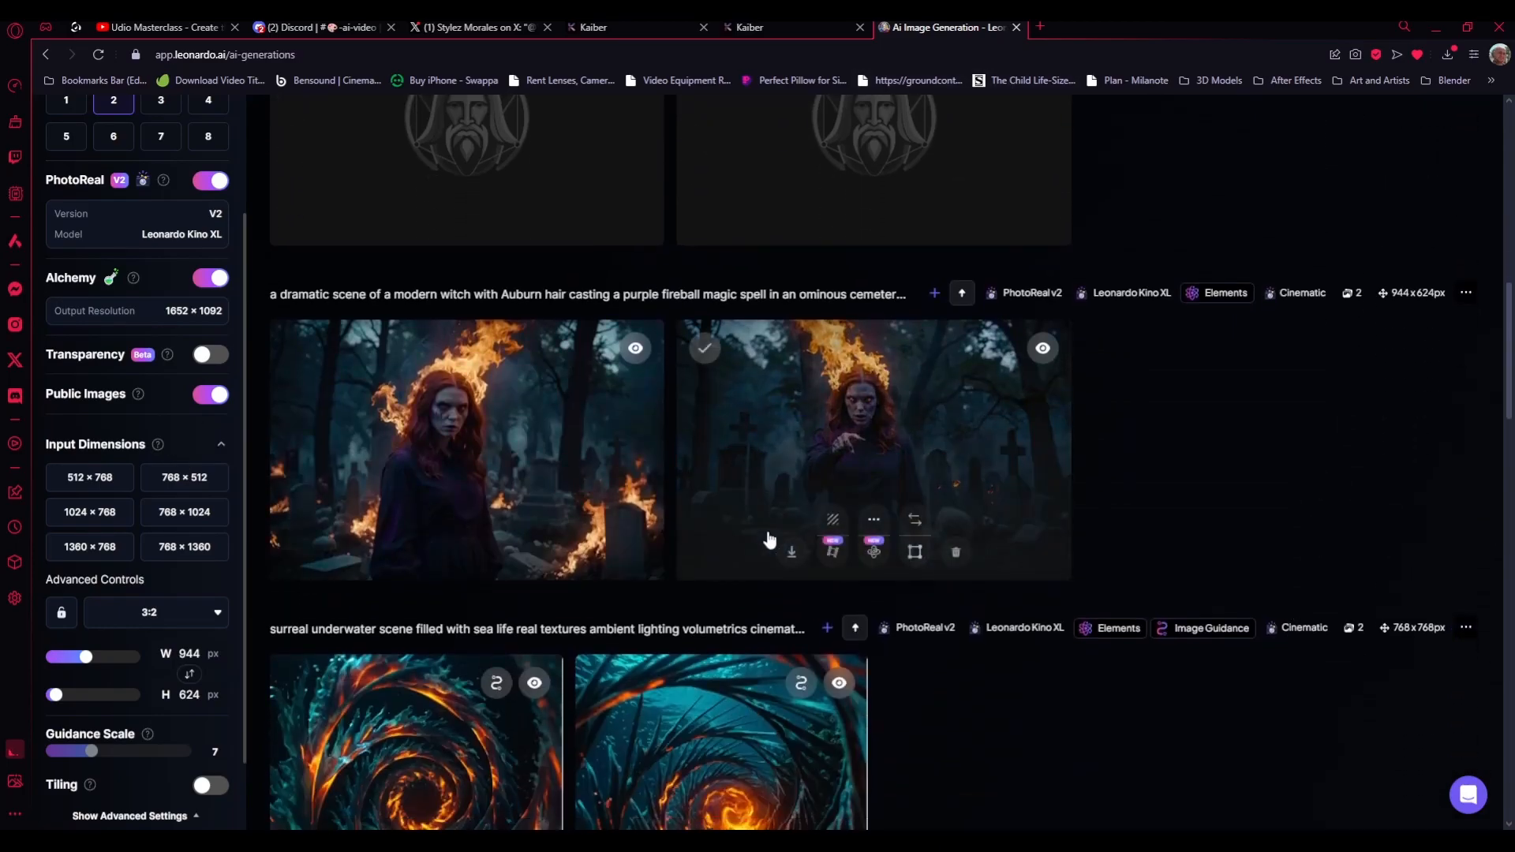
{"action": "left_click", "coordinate": [872, 545]}
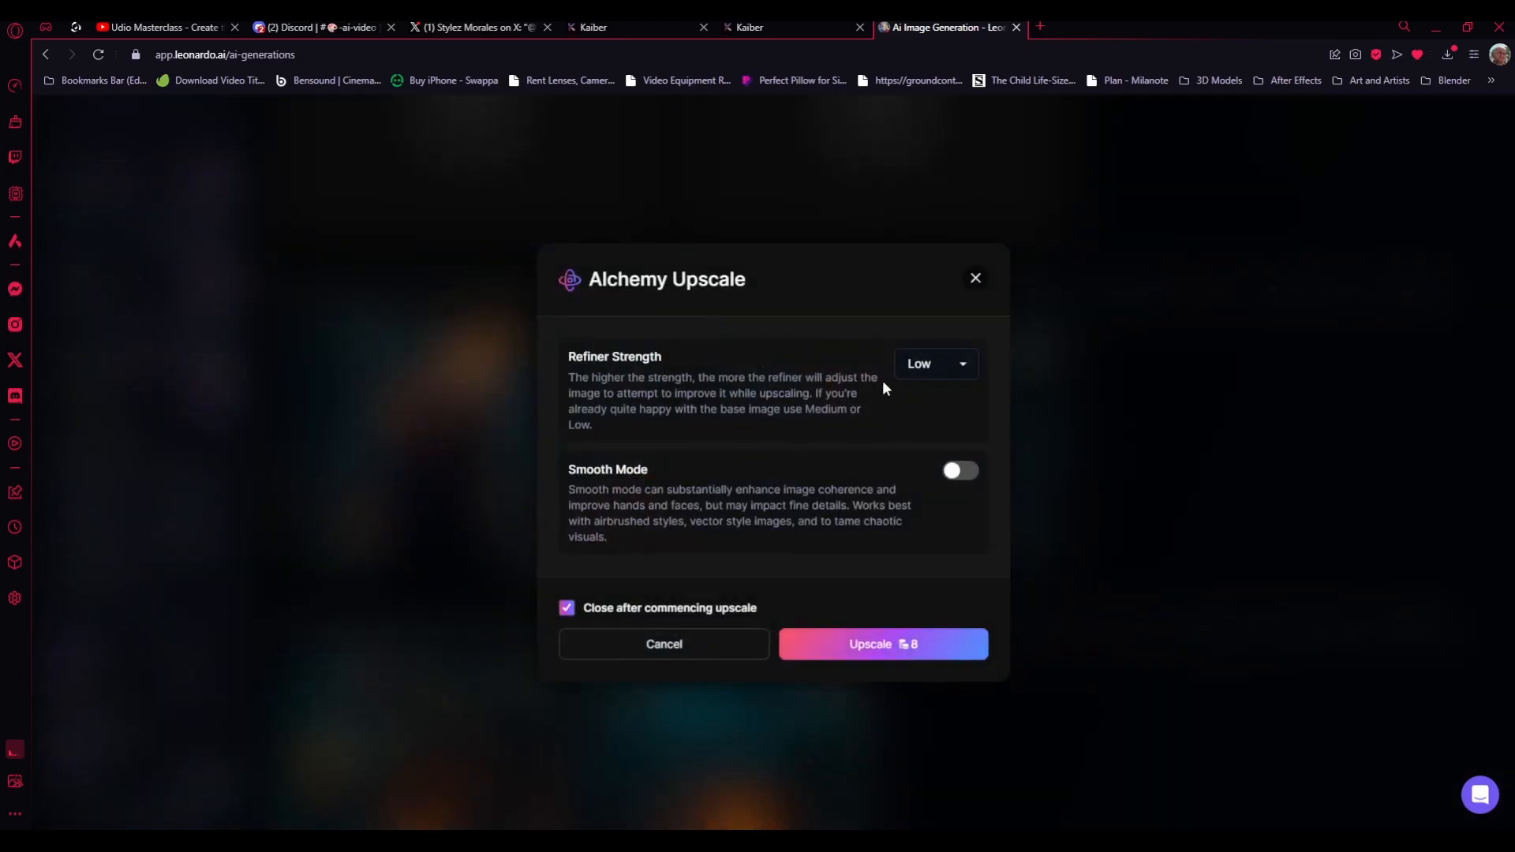
{"action": "left_click", "coordinate": [915, 378]}
{"action": "left_click", "coordinate": [936, 391]}
{"action": "left_click", "coordinate": [906, 657]}
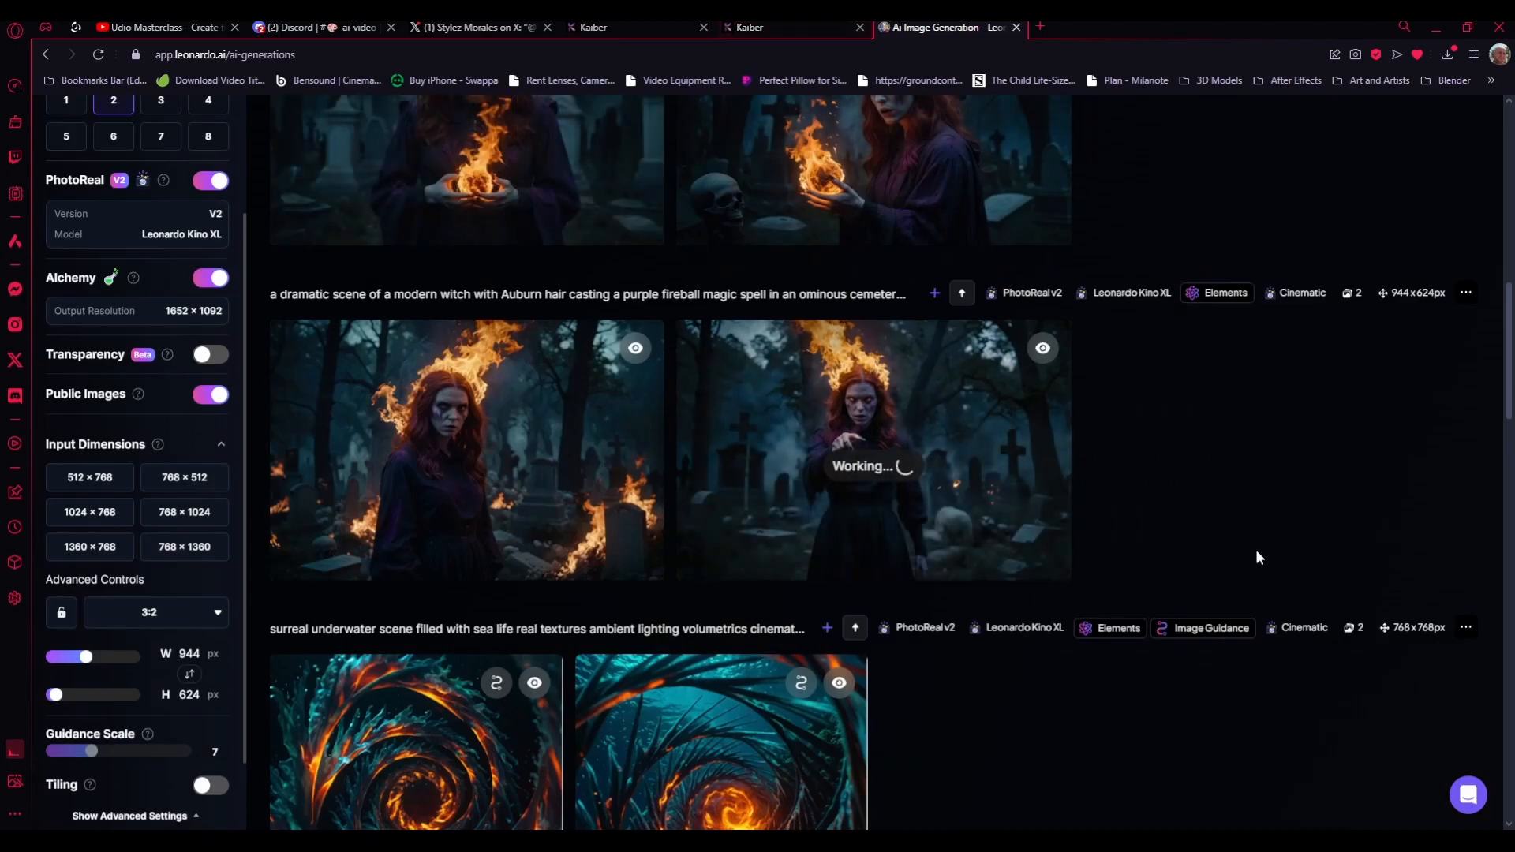
- Upscale the newer image of the witch cupping a flame in both hands with Alchemy Upscale at Low refiner strength
{"action": "scroll", "coordinate": [1258, 545], "scroll_direction": "up", "scroll_amount": 2}
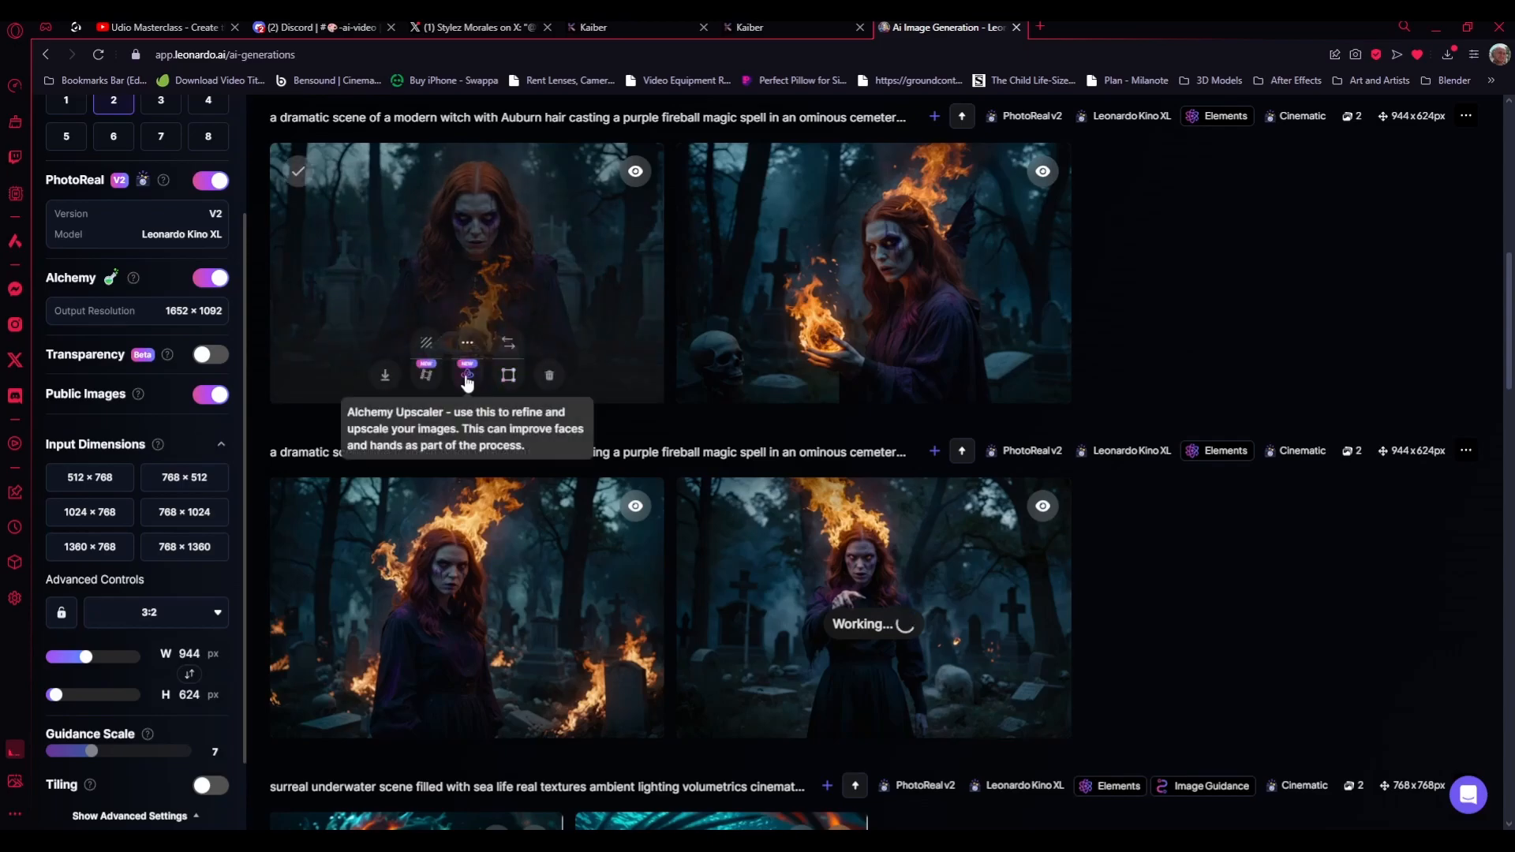
{"action": "left_click", "coordinate": [467, 376]}
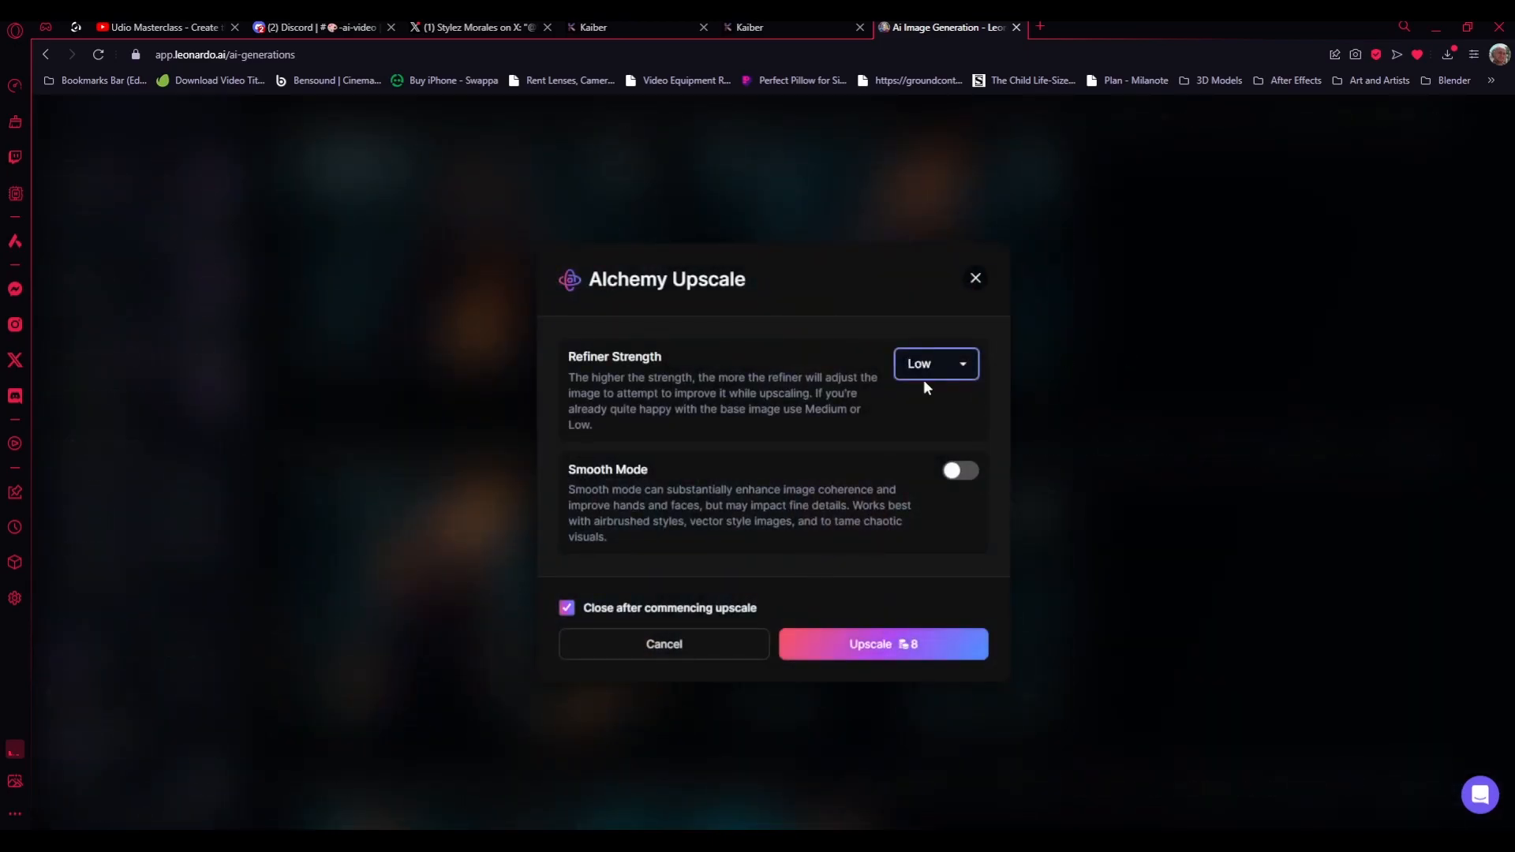
{"action": "left_click", "coordinate": [879, 660]}
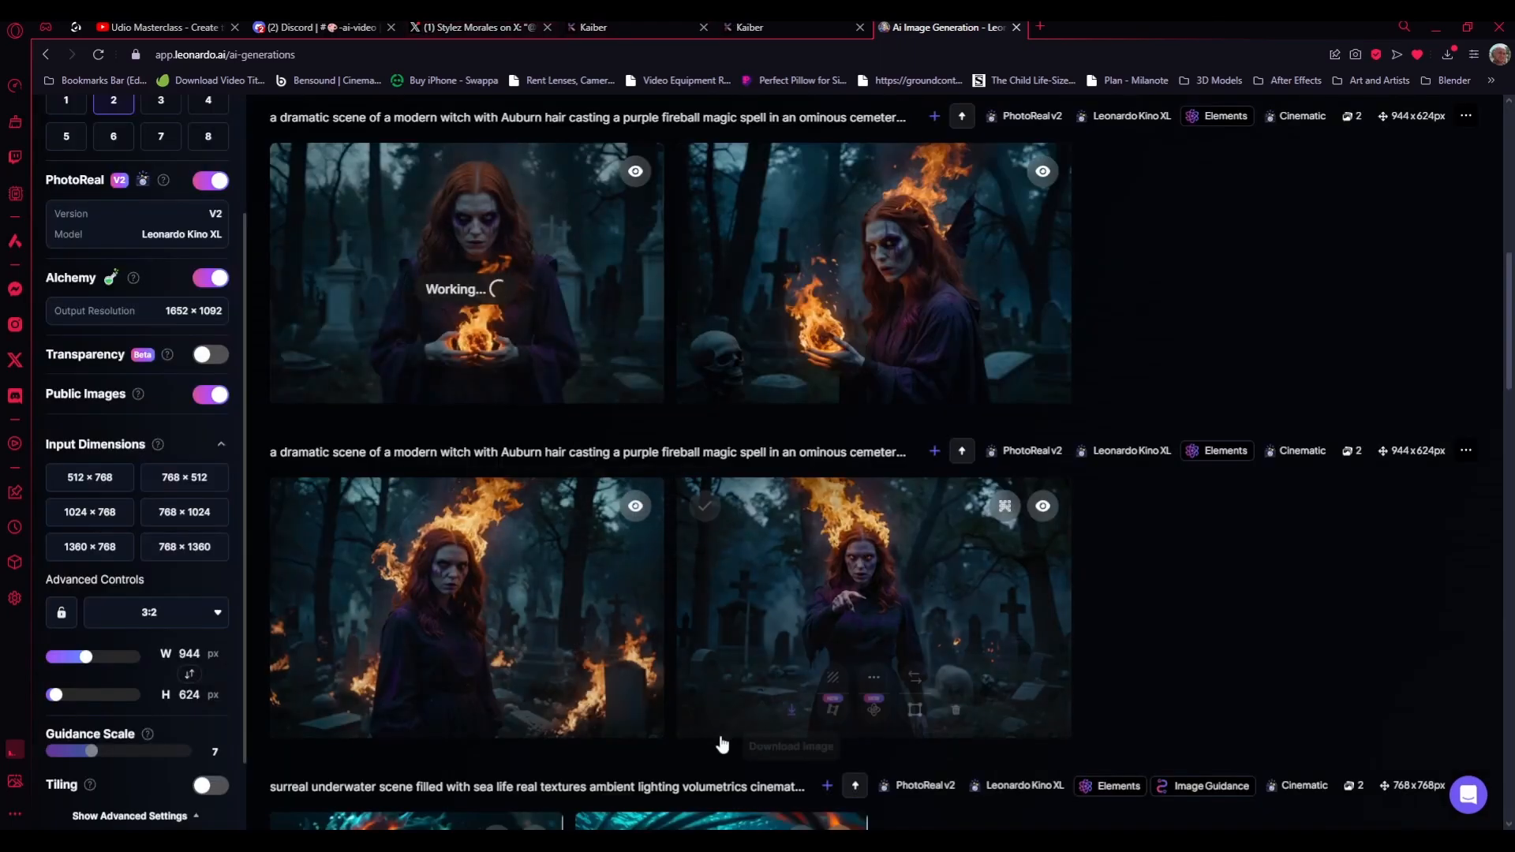
- Run the Alchemy Upscaler once more on the already upscaled image of the witch raising her hand
{"action": "left_click", "coordinate": [874, 710]}
{"action": "left_click", "coordinate": [927, 492]}
{"action": "left_click", "coordinate": [900, 602]}
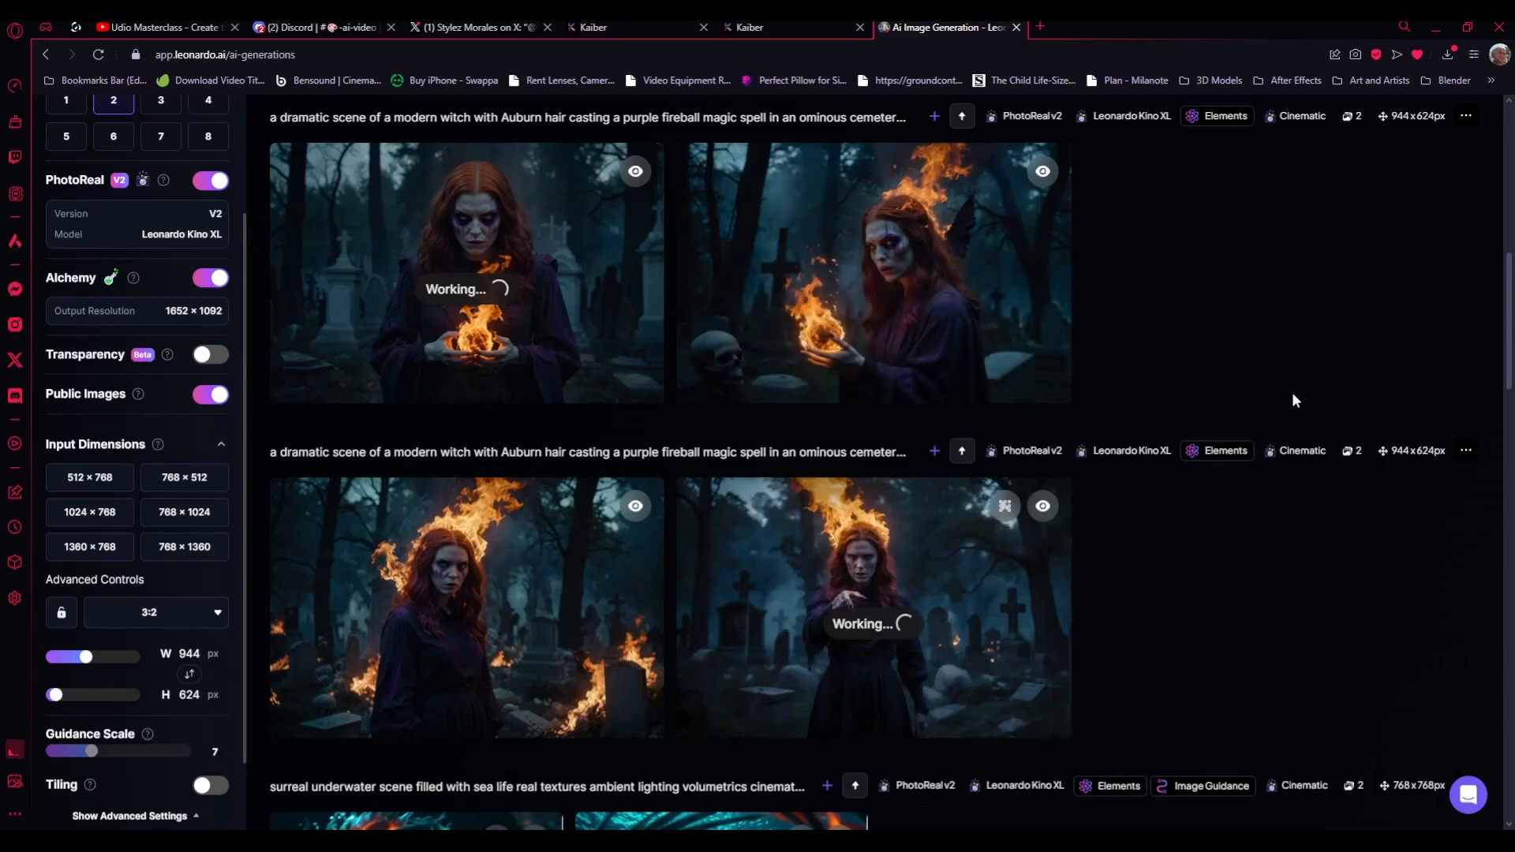
- Compare the two content-guided fireball witch images with the unguided ones and review the element and guidance settings
{"action": "scroll", "coordinate": [1238, 369], "scroll_direction": "up", "scroll_amount": 1}
{"action": "scroll", "coordinate": [1239, 366], "scroll_direction": "up", "scroll_amount": 4}
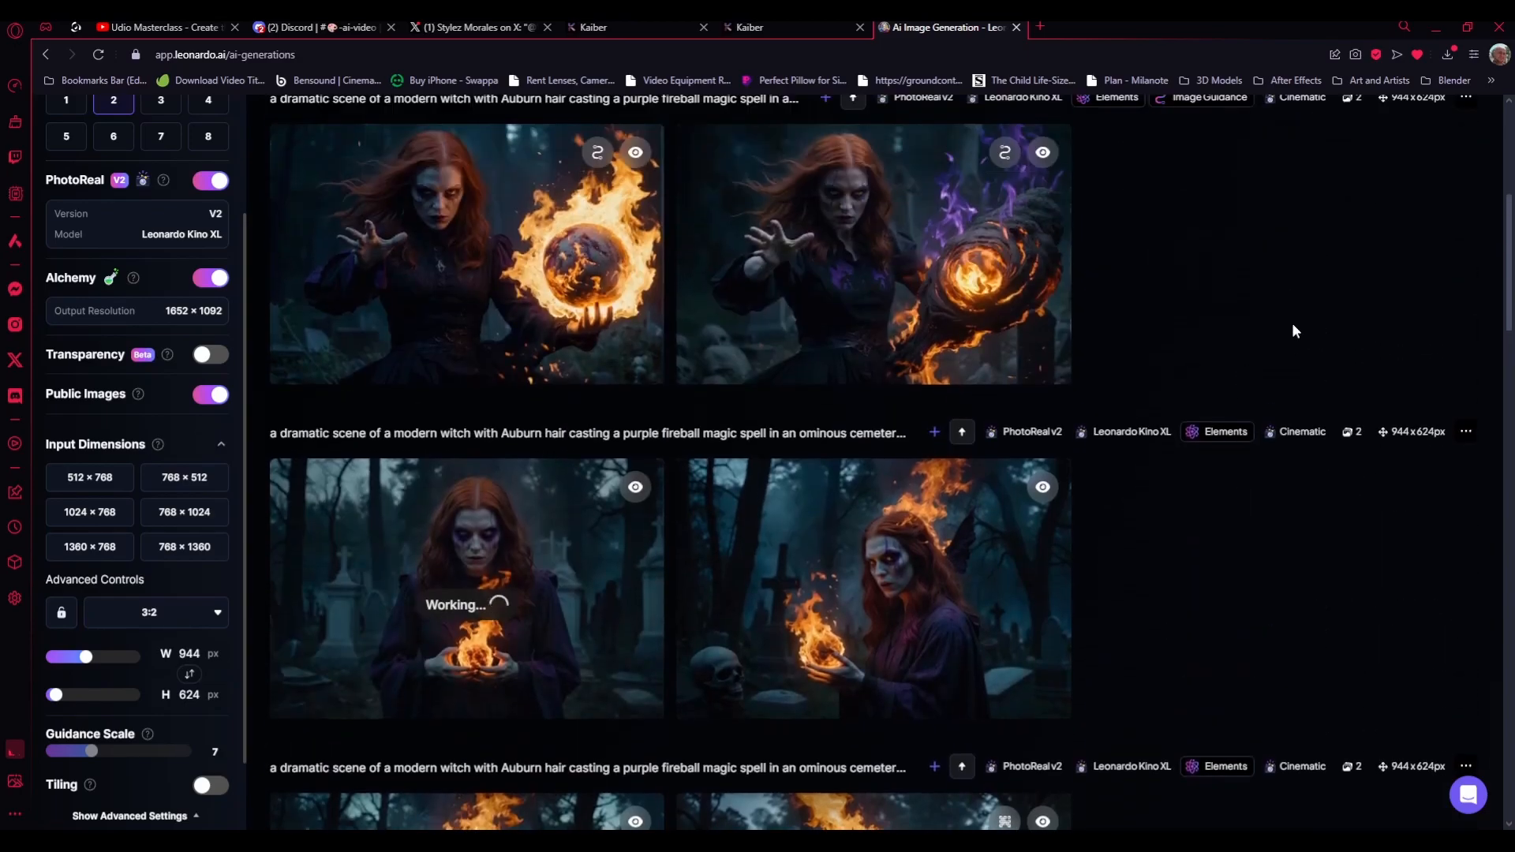
{"action": "scroll", "coordinate": [1278, 339], "scroll_direction": "up", "scroll_amount": 2}
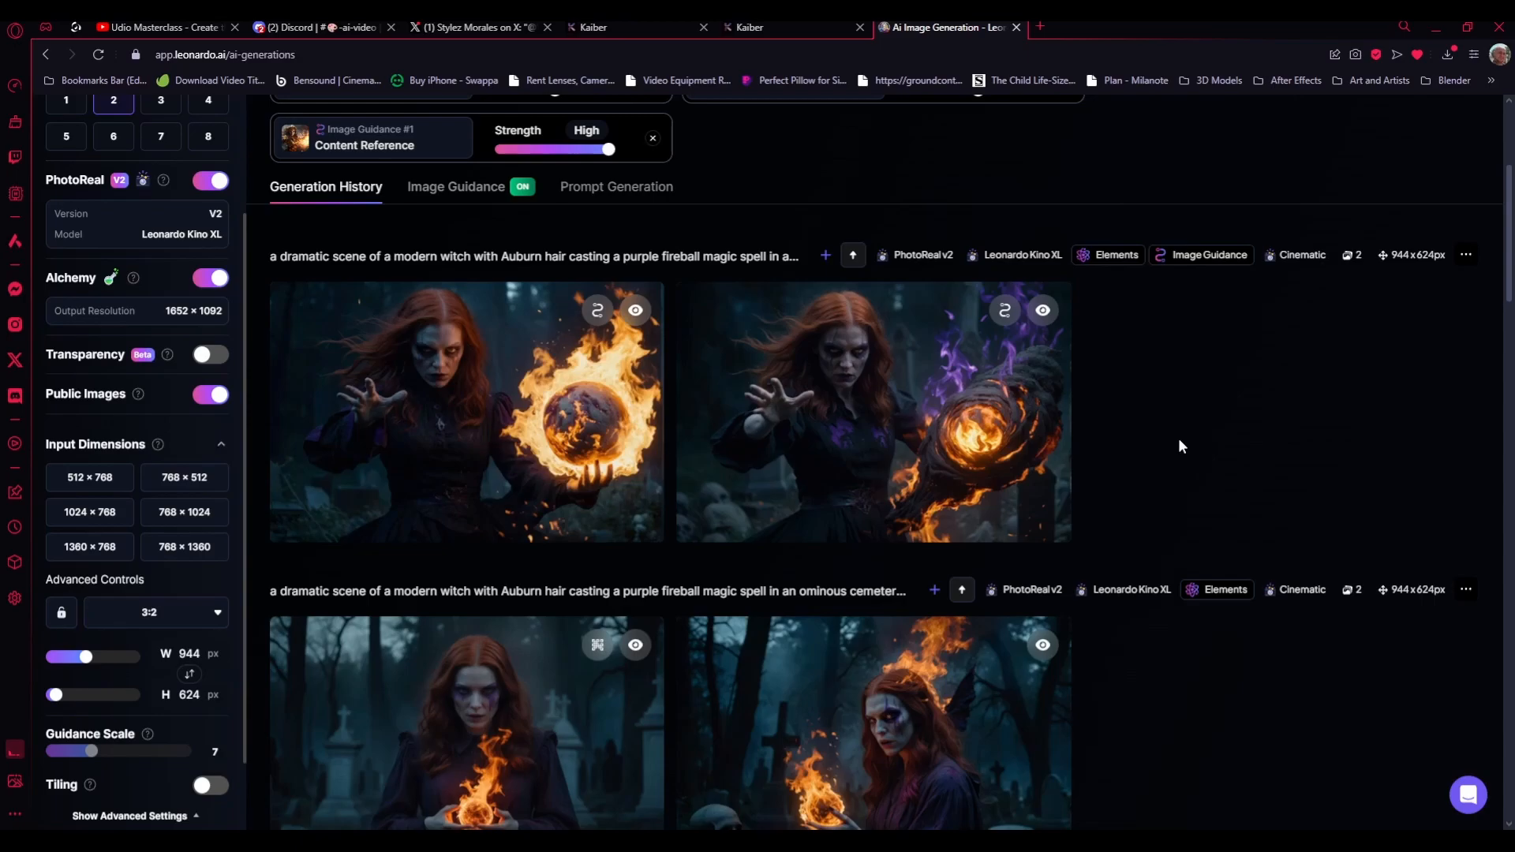
{"action": "scroll", "coordinate": [1181, 446], "scroll_direction": "up", "scroll_amount": 2}
{"action": "scroll", "coordinate": [1178, 438], "scroll_direction": "up", "scroll_amount": 1}
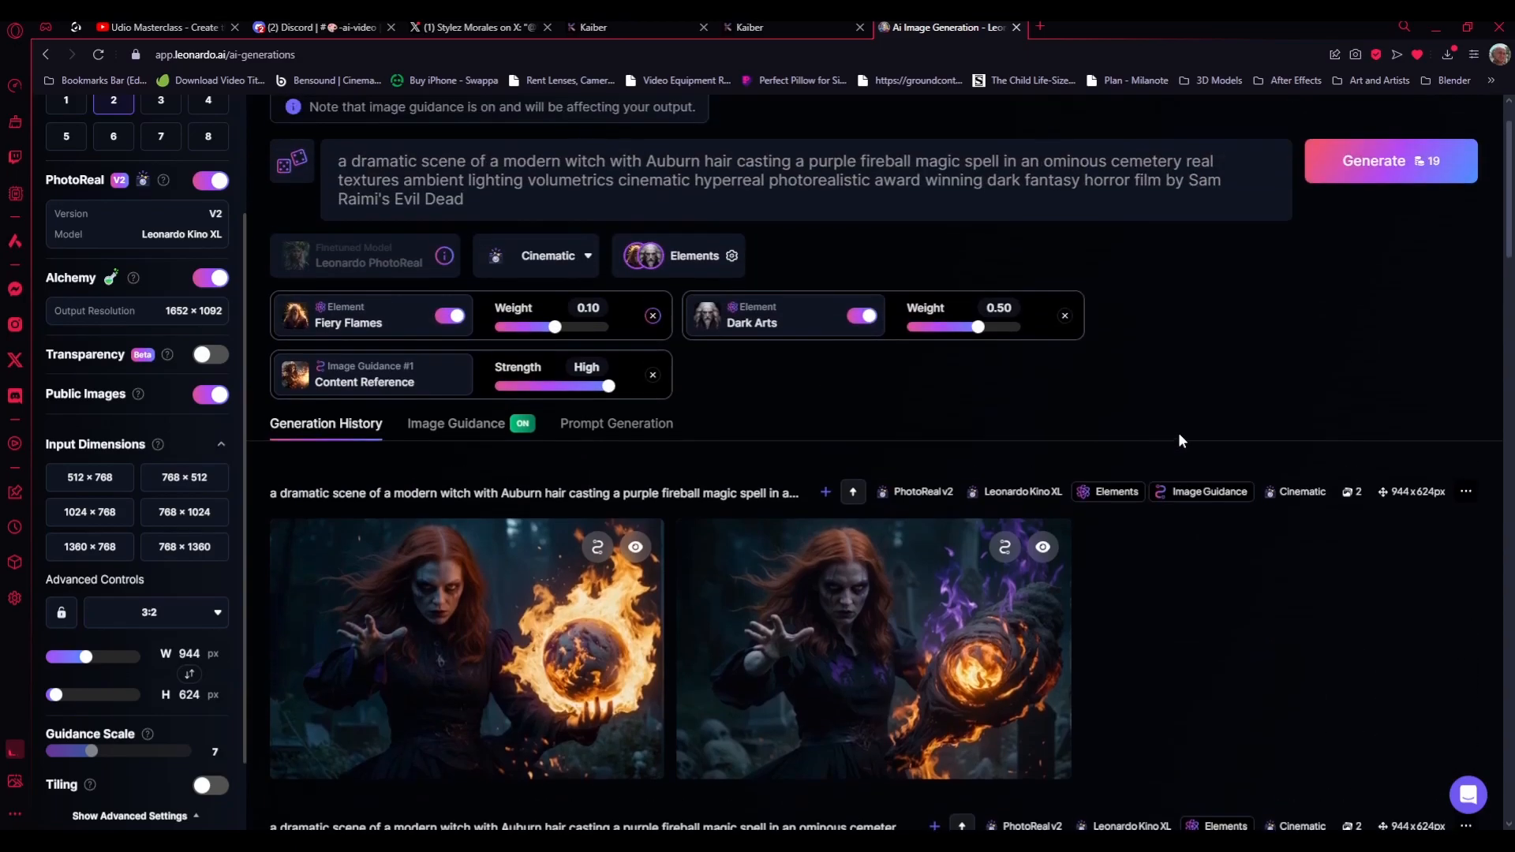
{"action": "scroll", "coordinate": [1178, 432], "scroll_direction": "down", "scroll_amount": 2}
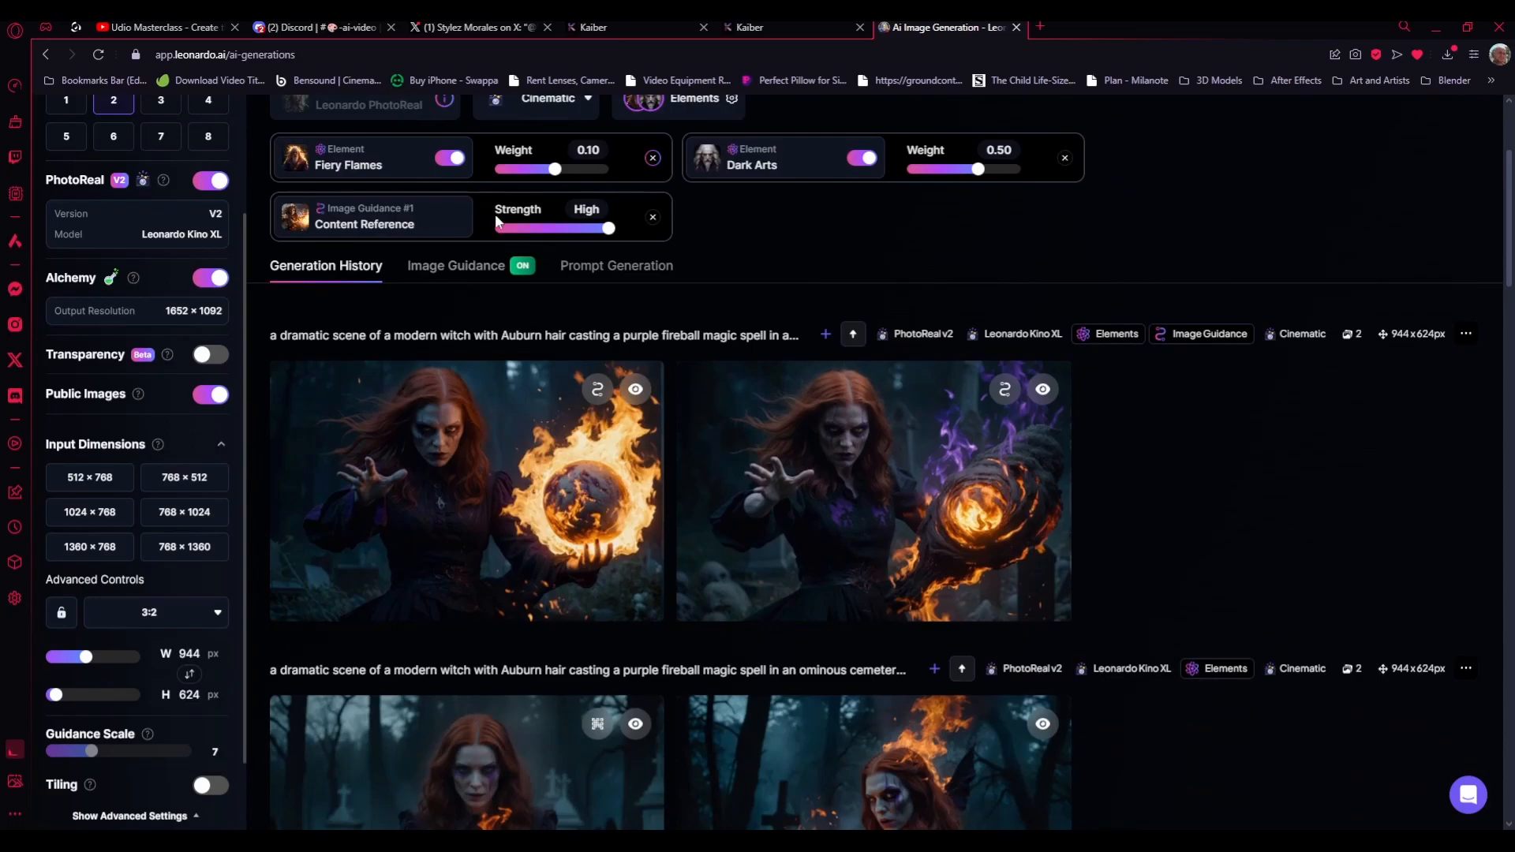
- Generate two more witch images with the Content Reference strength set to Low and the Dark Arts weight set to 0.30
{"action": "left_click", "coordinate": [452, 272]}
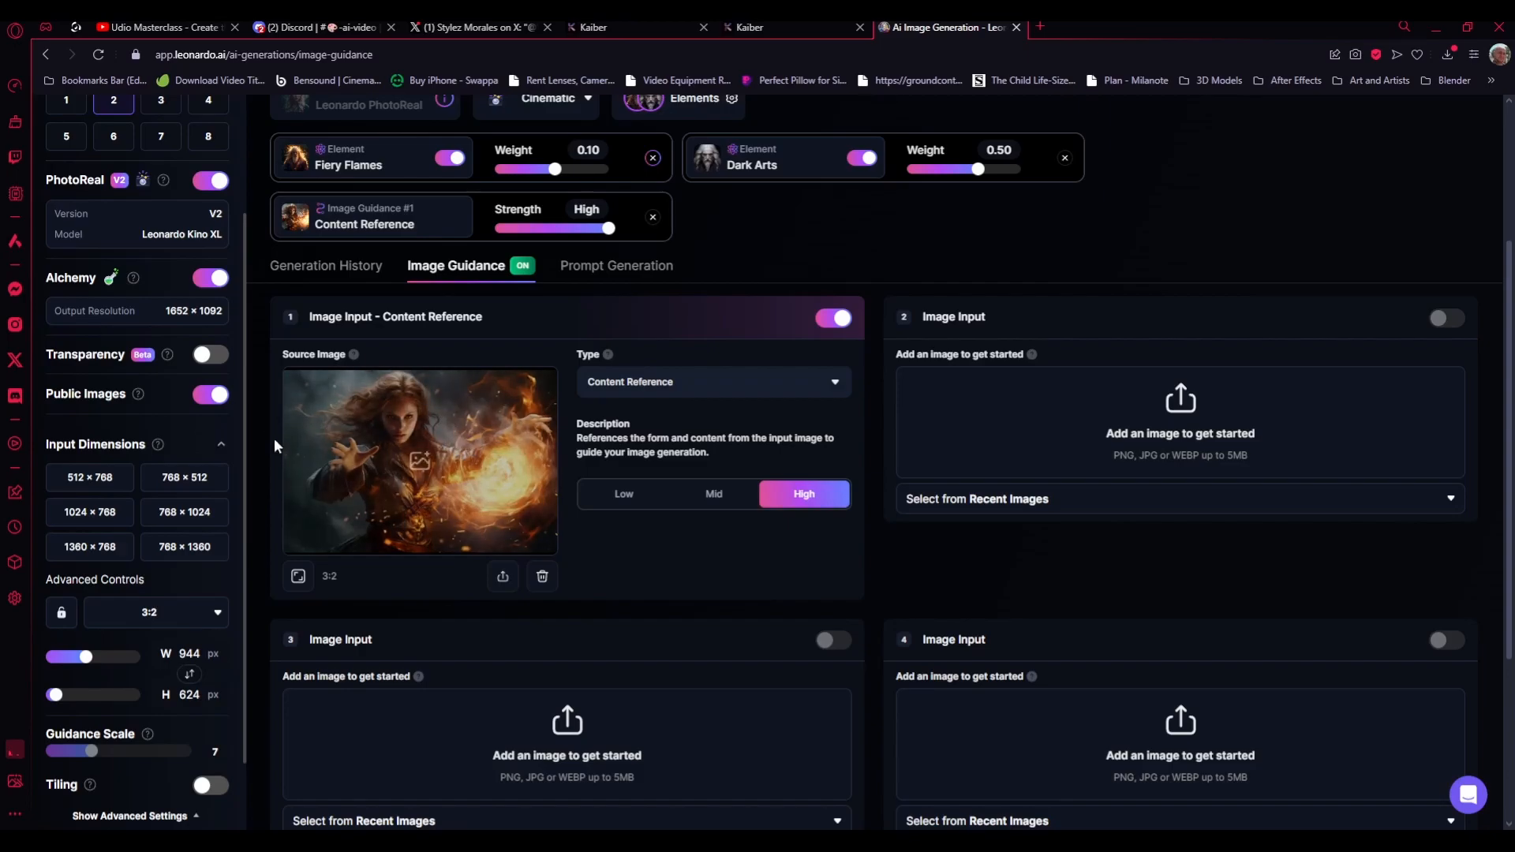
{"action": "left_click", "coordinate": [625, 495]}
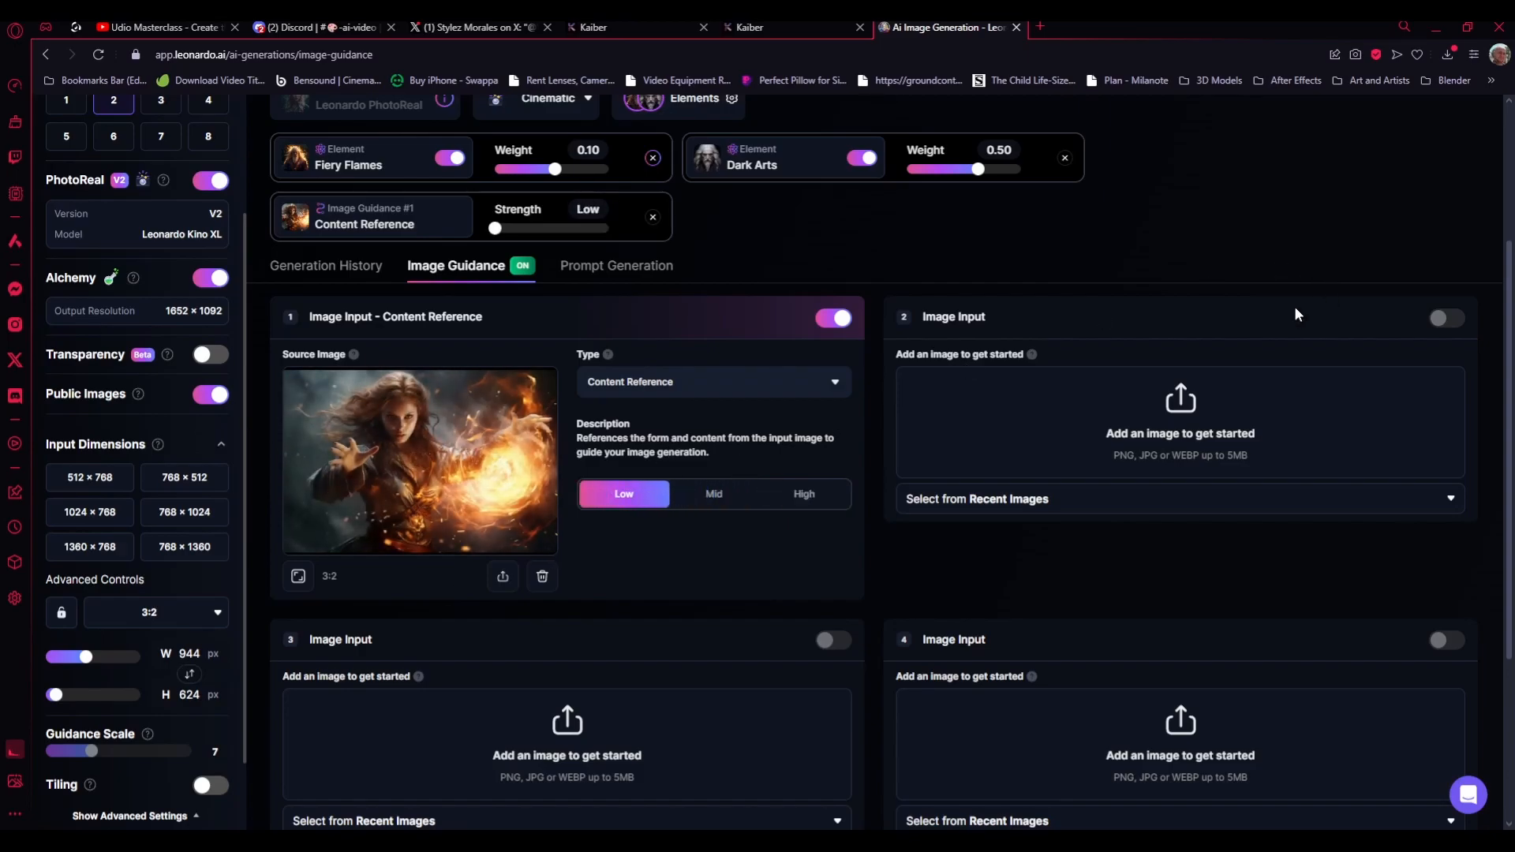
{"action": "scroll", "coordinate": [1183, 378], "scroll_direction": "up", "scroll_amount": 3}
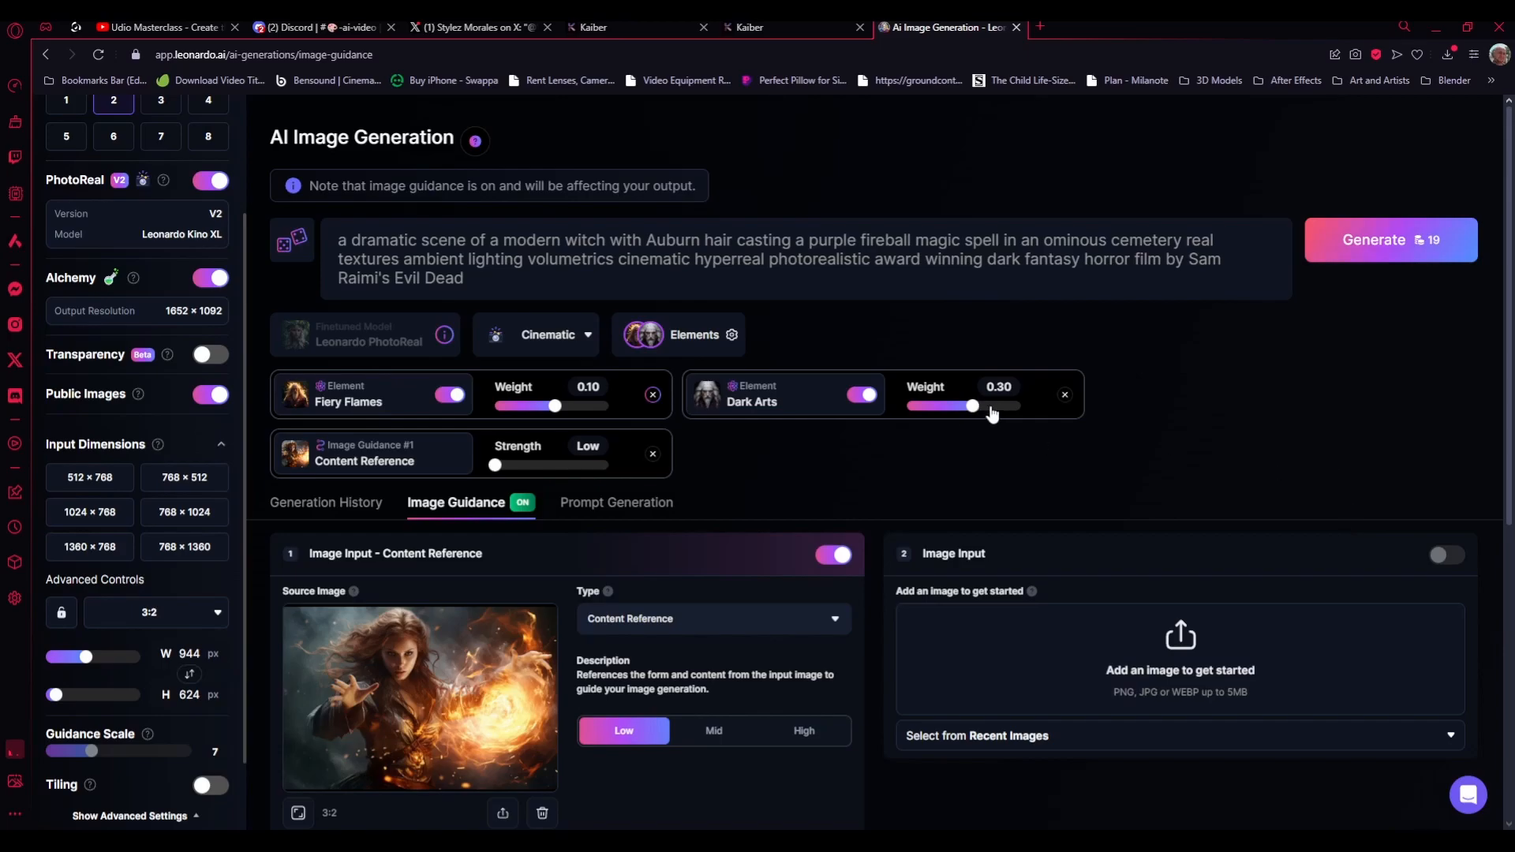
{"action": "scroll", "coordinate": [1287, 517], "scroll_direction": "down", "scroll_amount": 4}
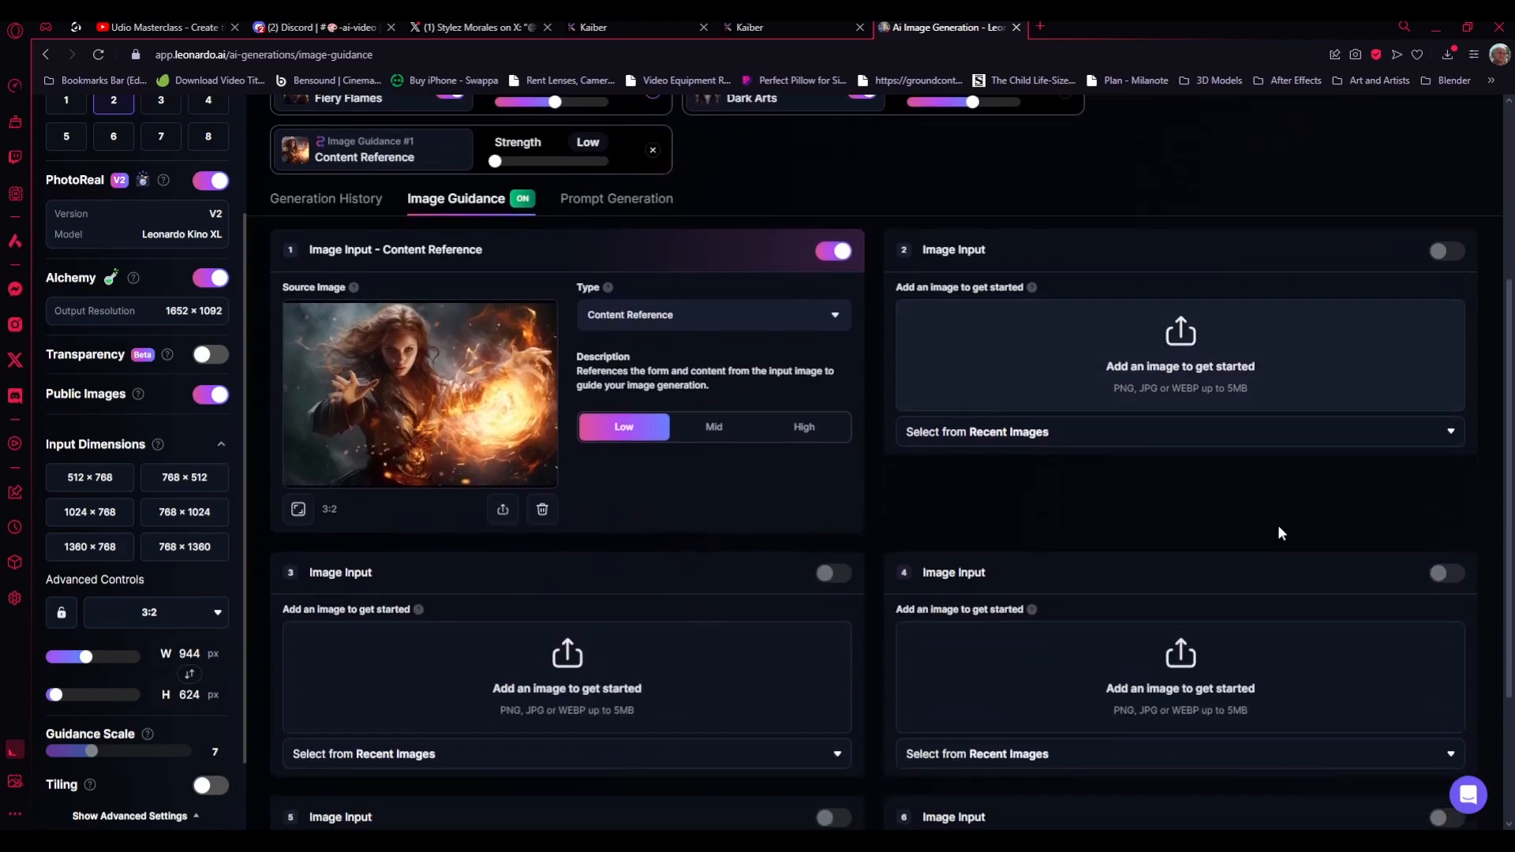
{"action": "scroll", "coordinate": [1280, 526], "scroll_direction": "up", "scroll_amount": 4}
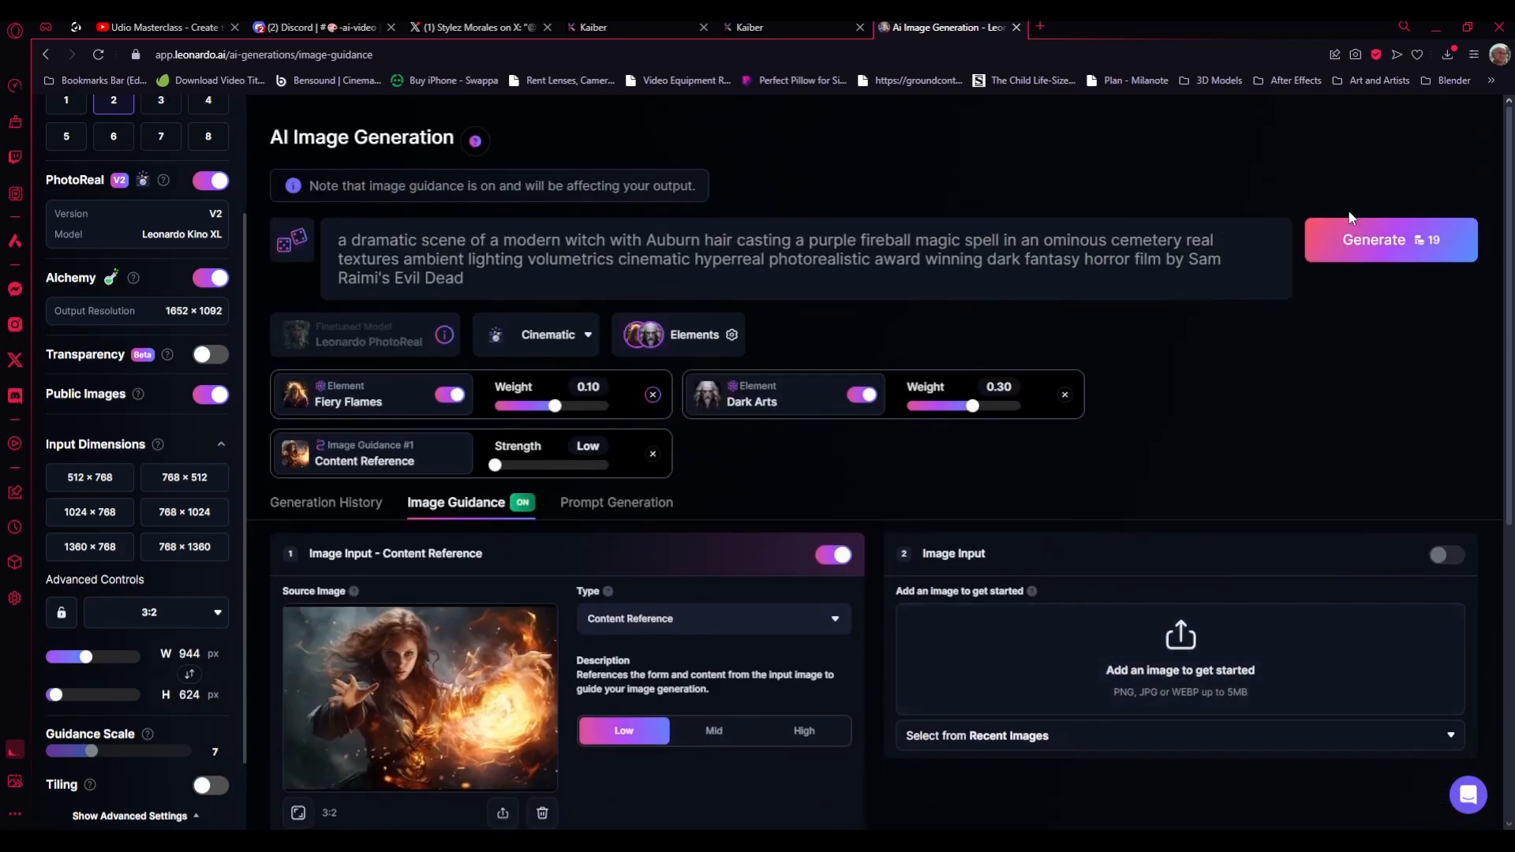
{"action": "left_click", "coordinate": [1389, 240]}
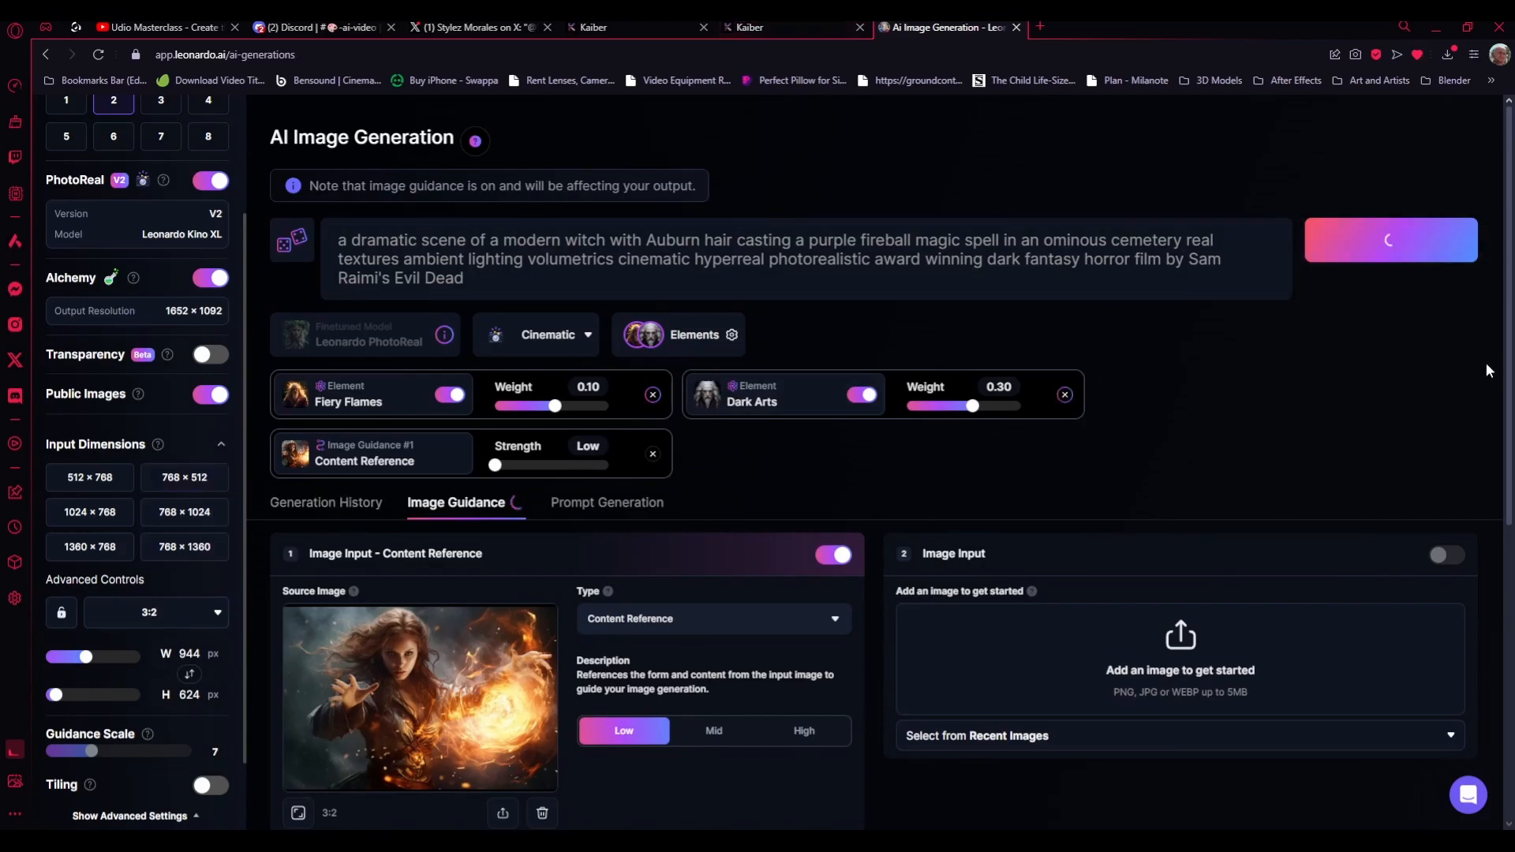
- Review the earlier guided and unguided witch images and view the upscaled image of the witch cupping a flame at full size
{"action": "scroll", "coordinate": [1248, 425], "scroll_direction": "down", "scroll_amount": 7}
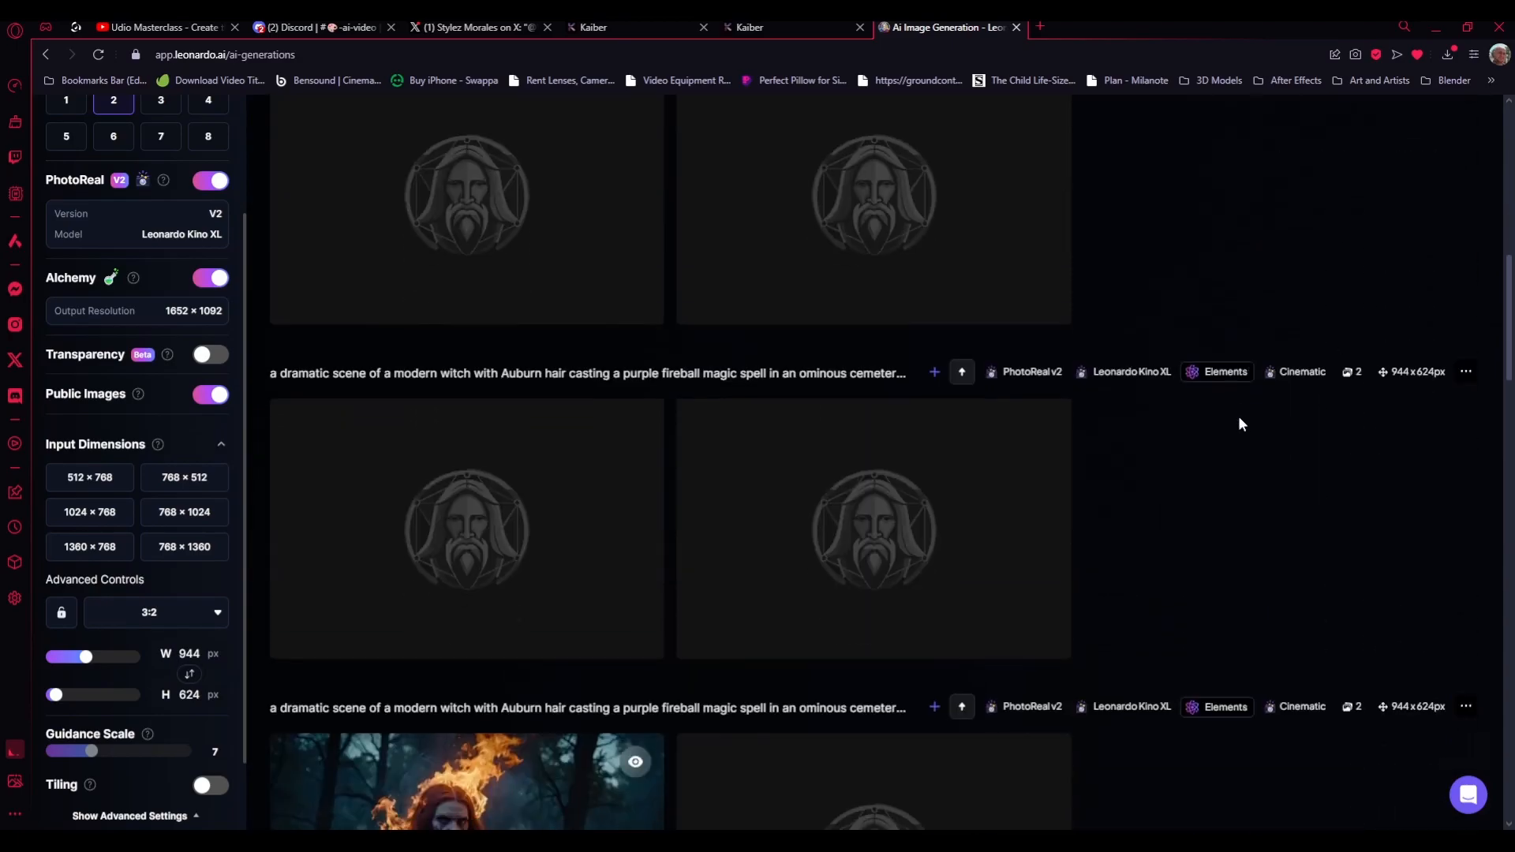
{"action": "scroll", "coordinate": [1184, 450], "scroll_direction": "down", "scroll_amount": 5}
{"action": "scroll", "coordinate": [1196, 438], "scroll_direction": "up", "scroll_amount": 2}
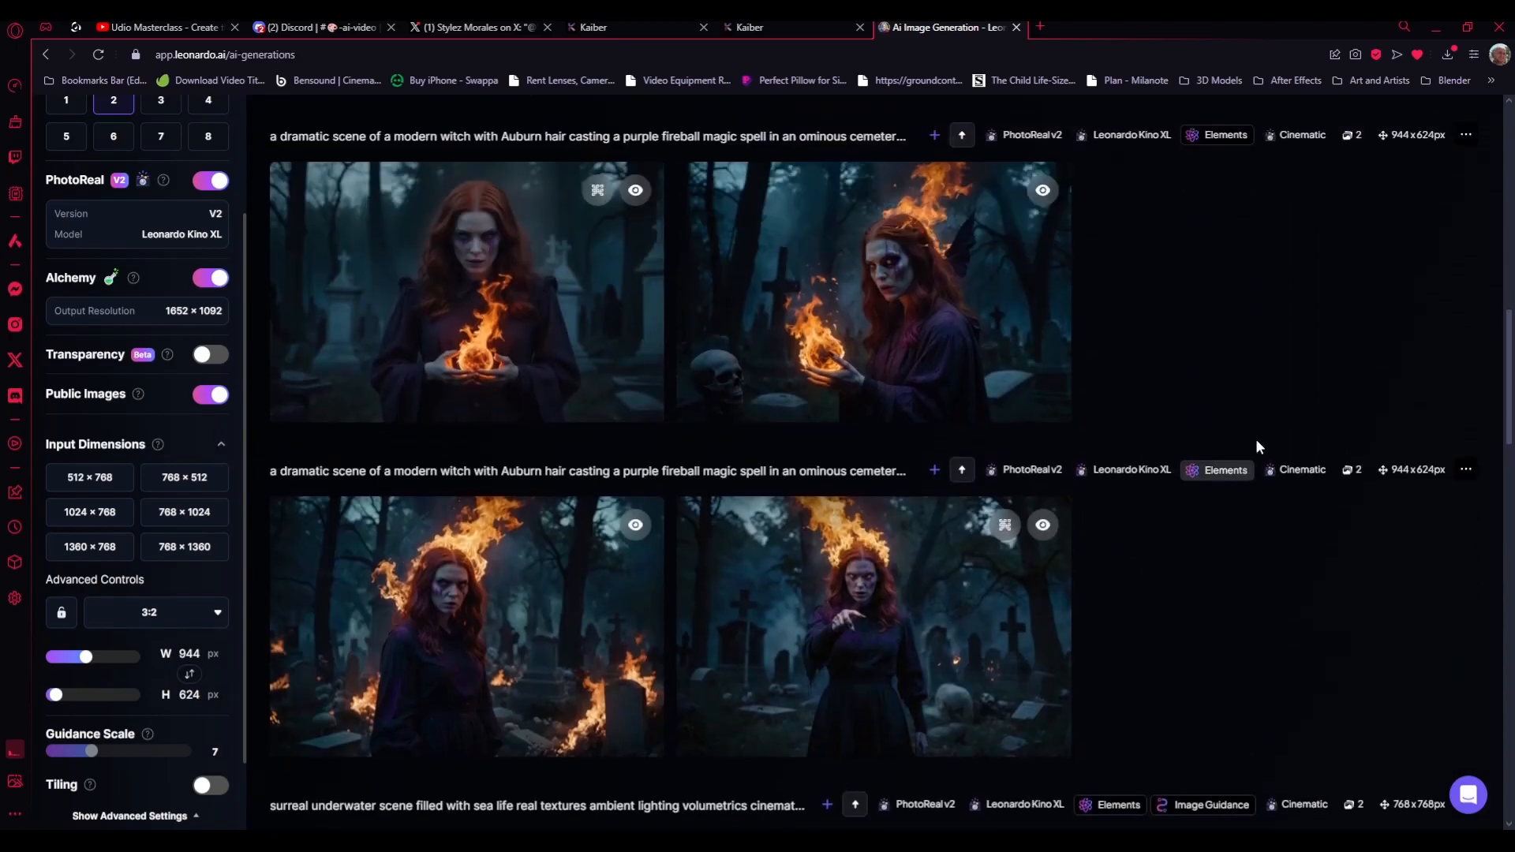
{"action": "scroll", "coordinate": [1271, 387], "scroll_direction": "up", "scroll_amount": 5}
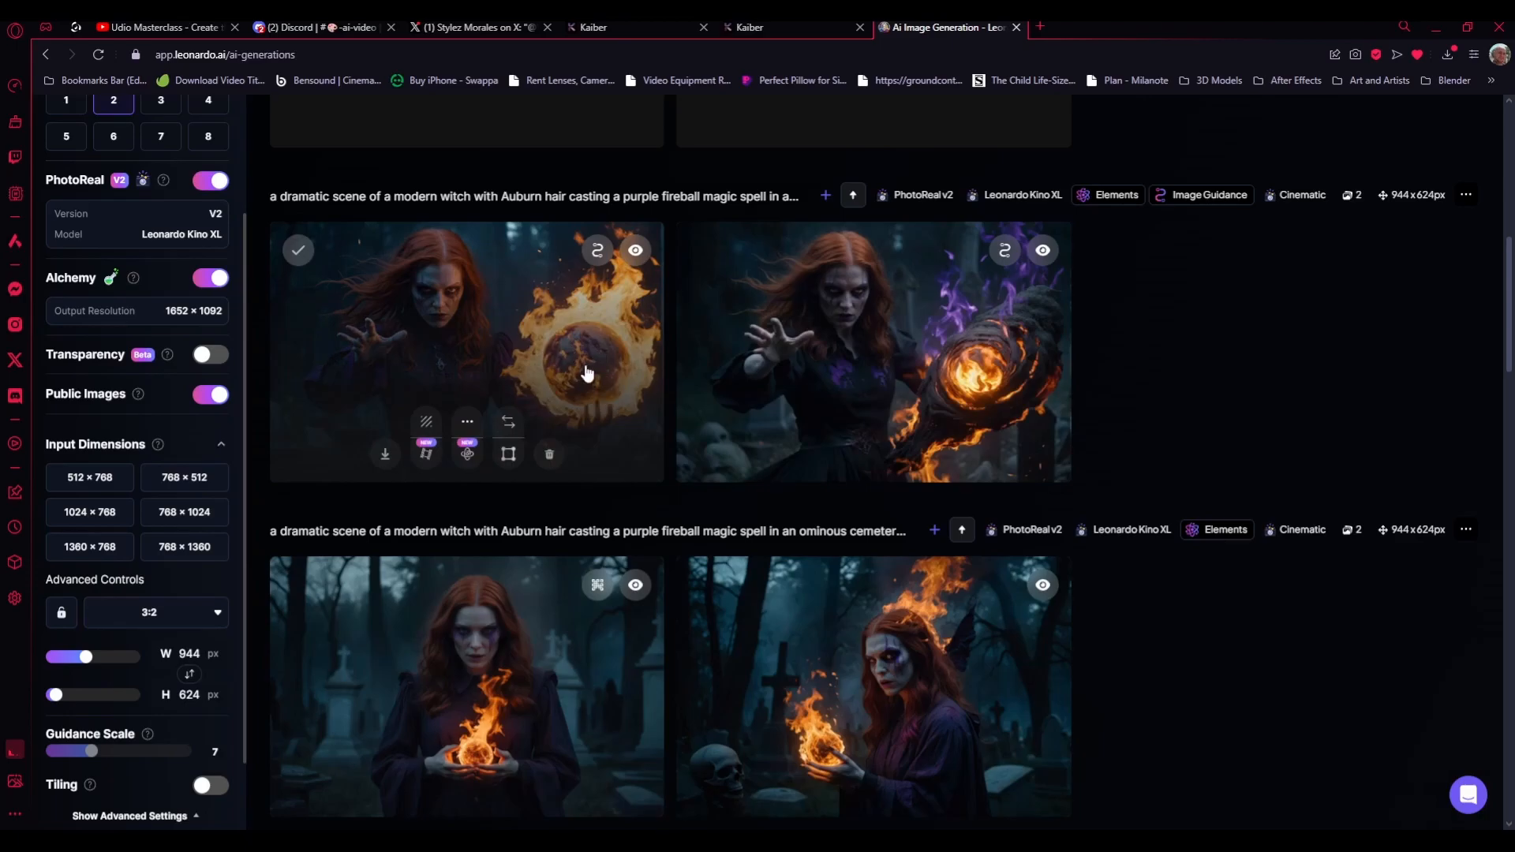
{"action": "scroll", "coordinate": [1358, 409], "scroll_direction": "up", "scroll_amount": 1}
{"action": "scroll", "coordinate": [473, 541], "scroll_direction": "down", "scroll_amount": 2}
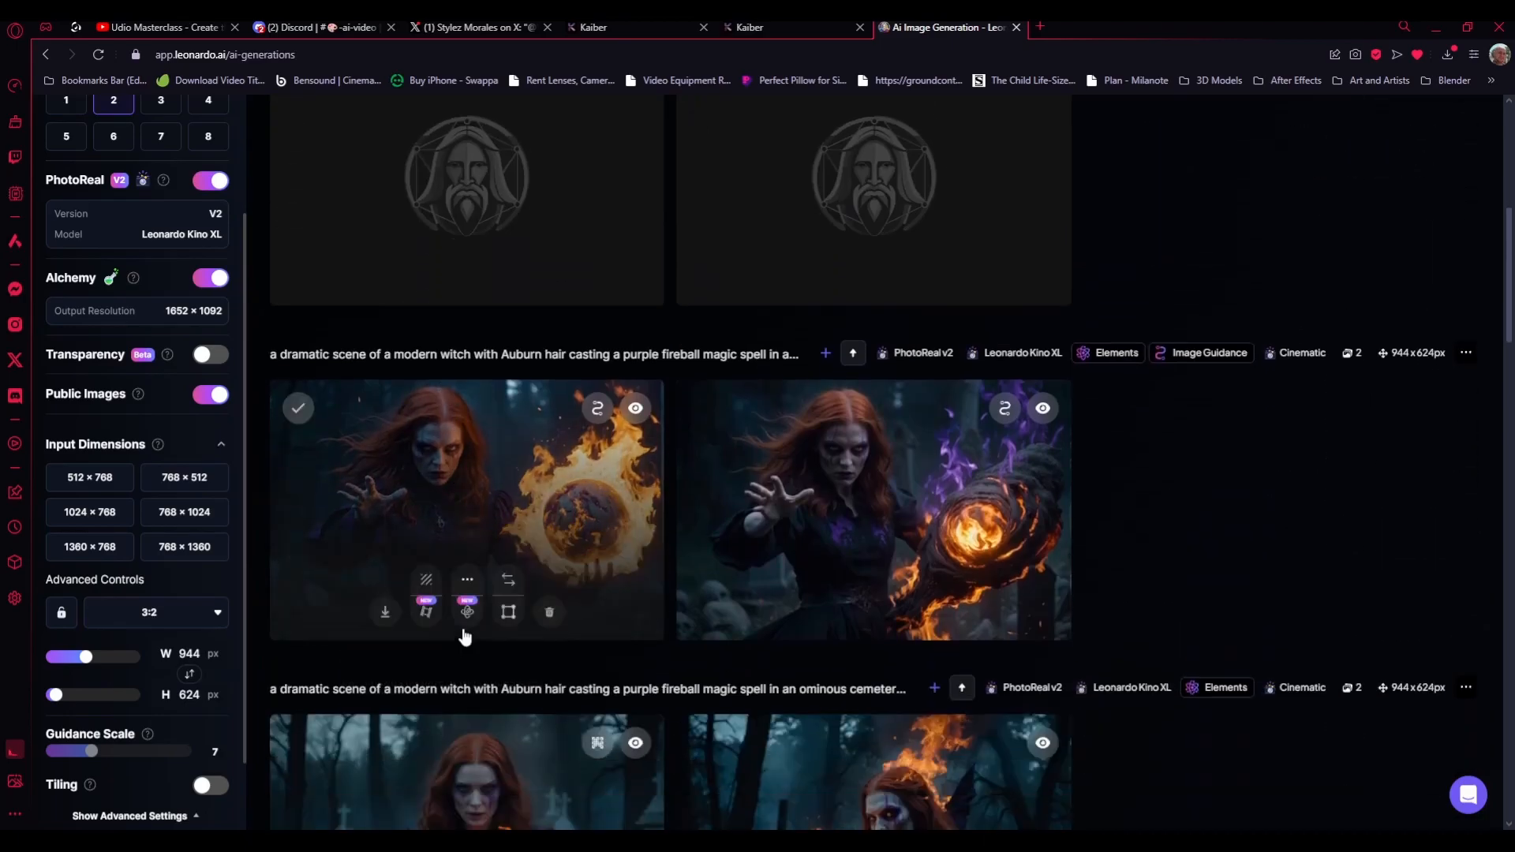
{"action": "scroll", "coordinate": [464, 638], "scroll_direction": "down", "scroll_amount": 5}
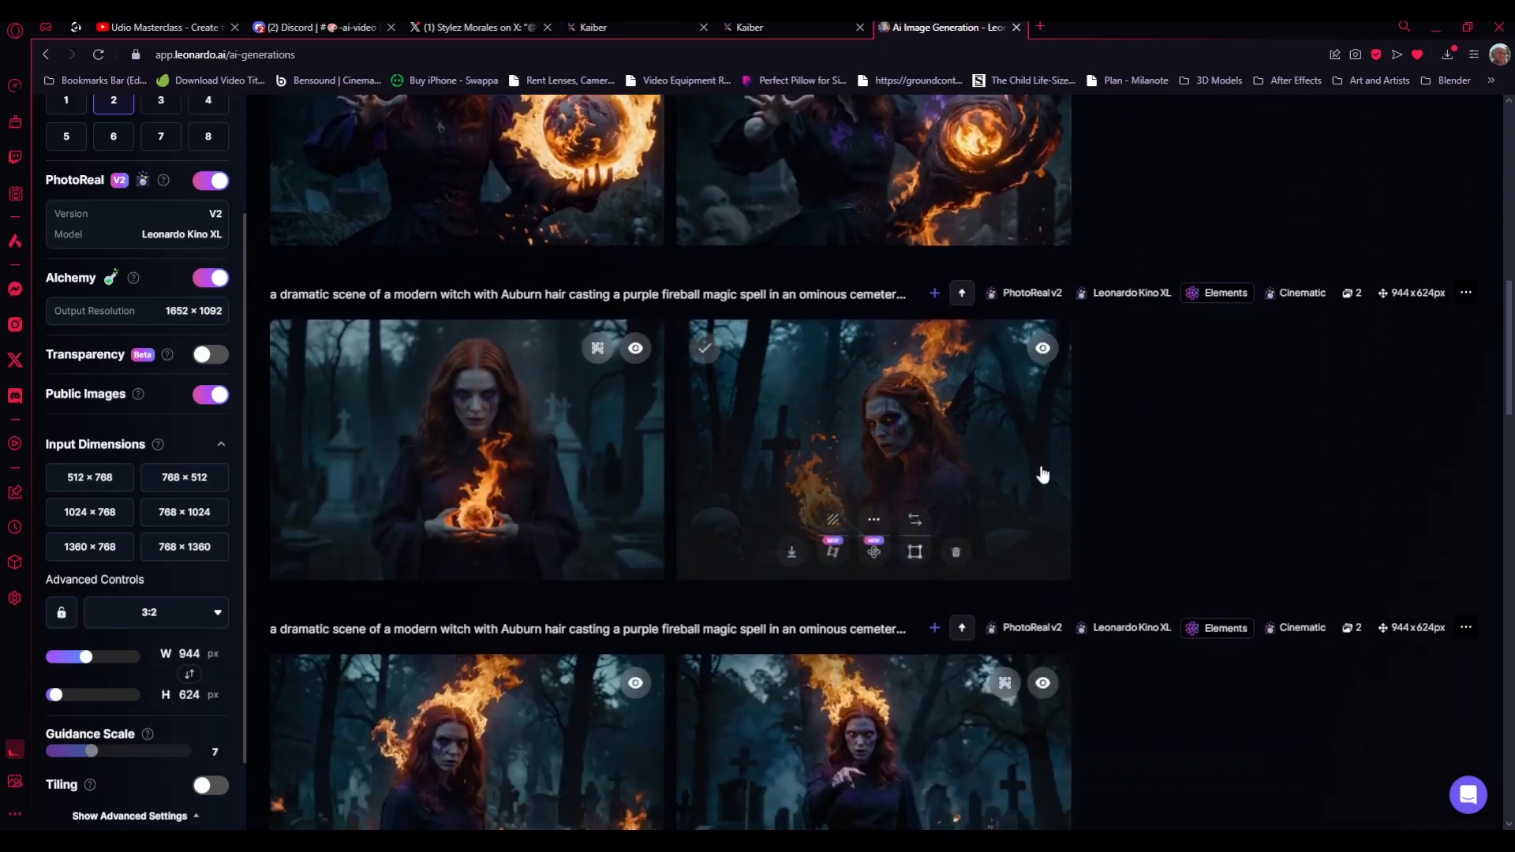
{"action": "left_click", "coordinate": [467, 439]}
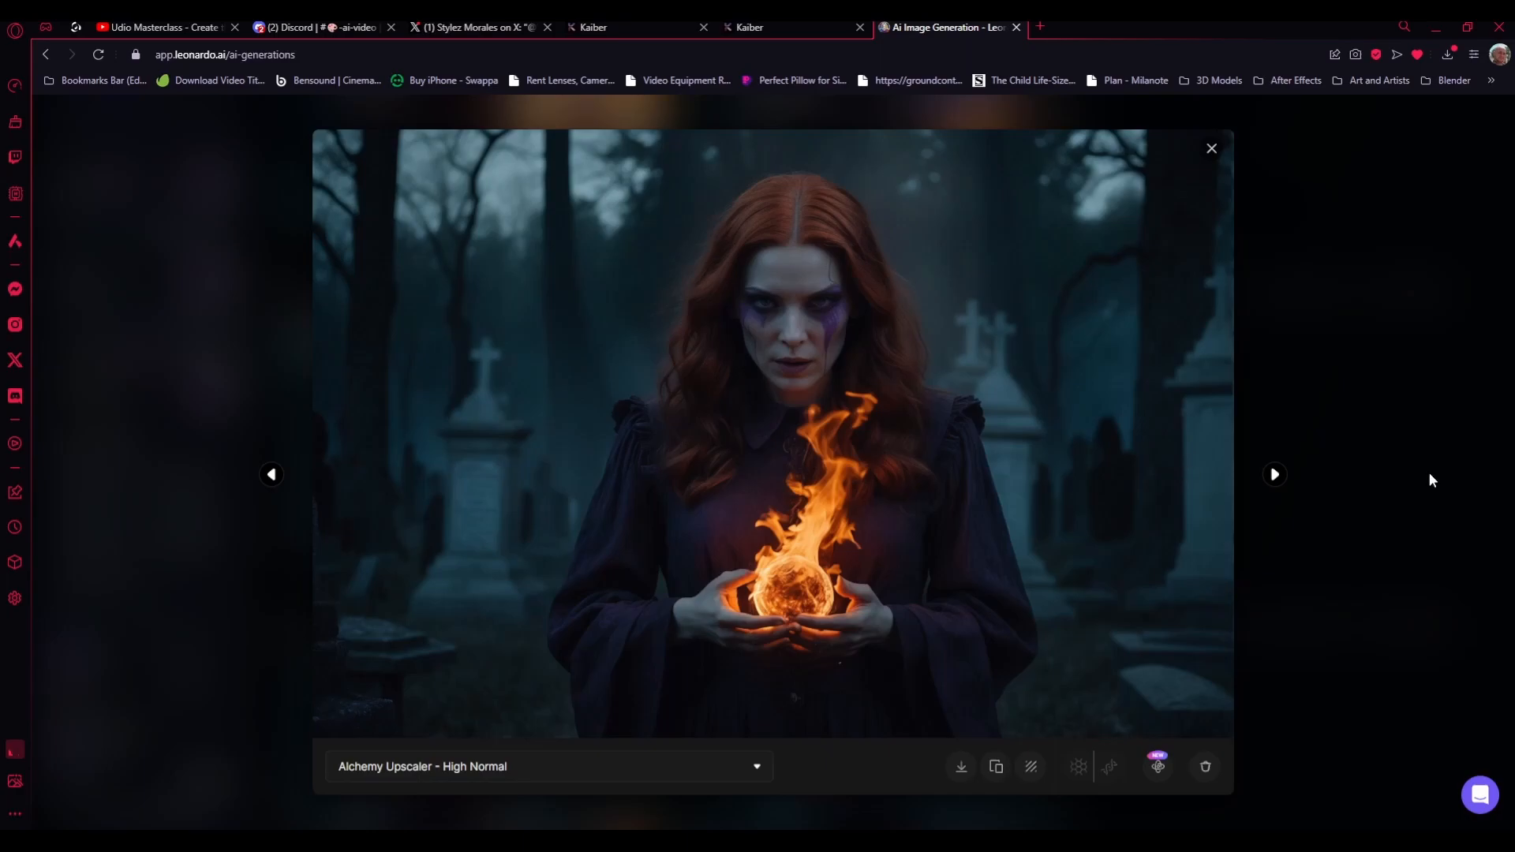
{"action": "left_click", "coordinate": [1348, 600]}
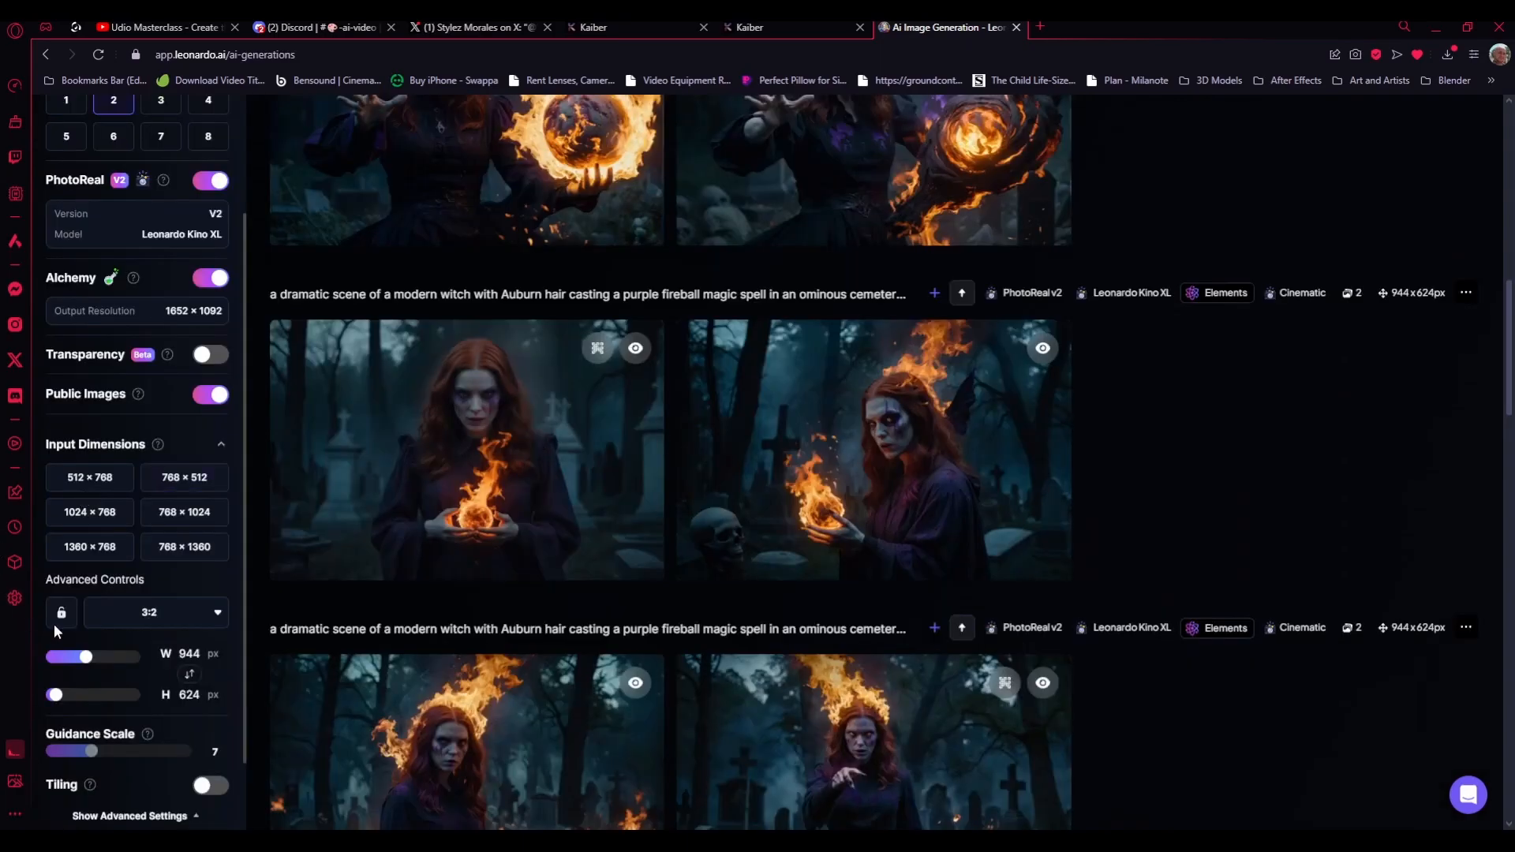
- Generate a public Image2Motion video from the image of the witch cupping a flame, with Motion Strength 3
{"action": "left_click", "coordinate": [426, 551]}
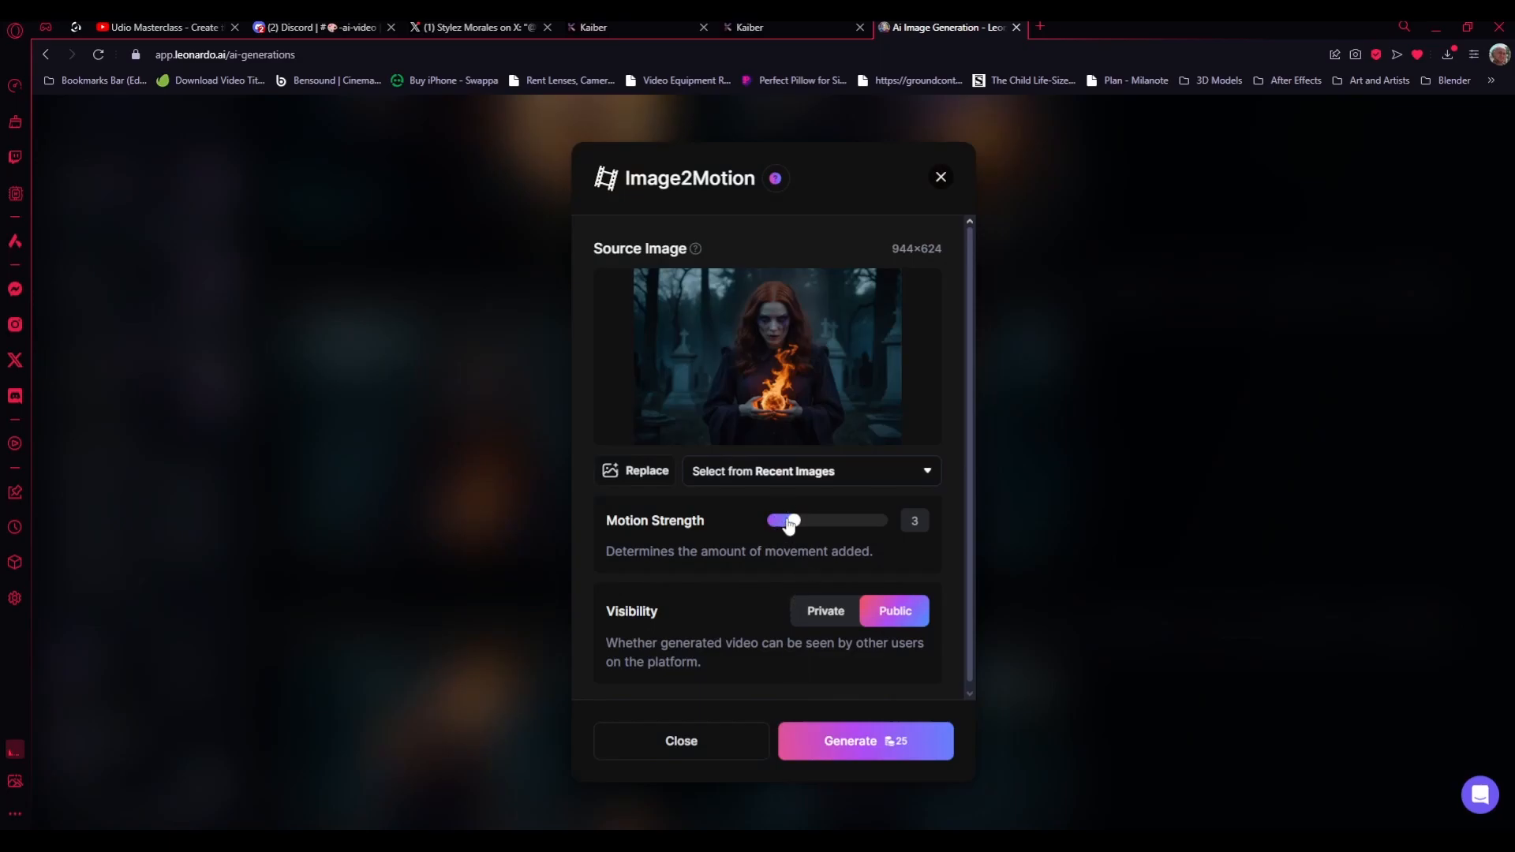
{"action": "left_click", "coordinate": [906, 749]}
{"action": "scroll", "coordinate": [1207, 441], "scroll_direction": "up", "scroll_amount": 1}
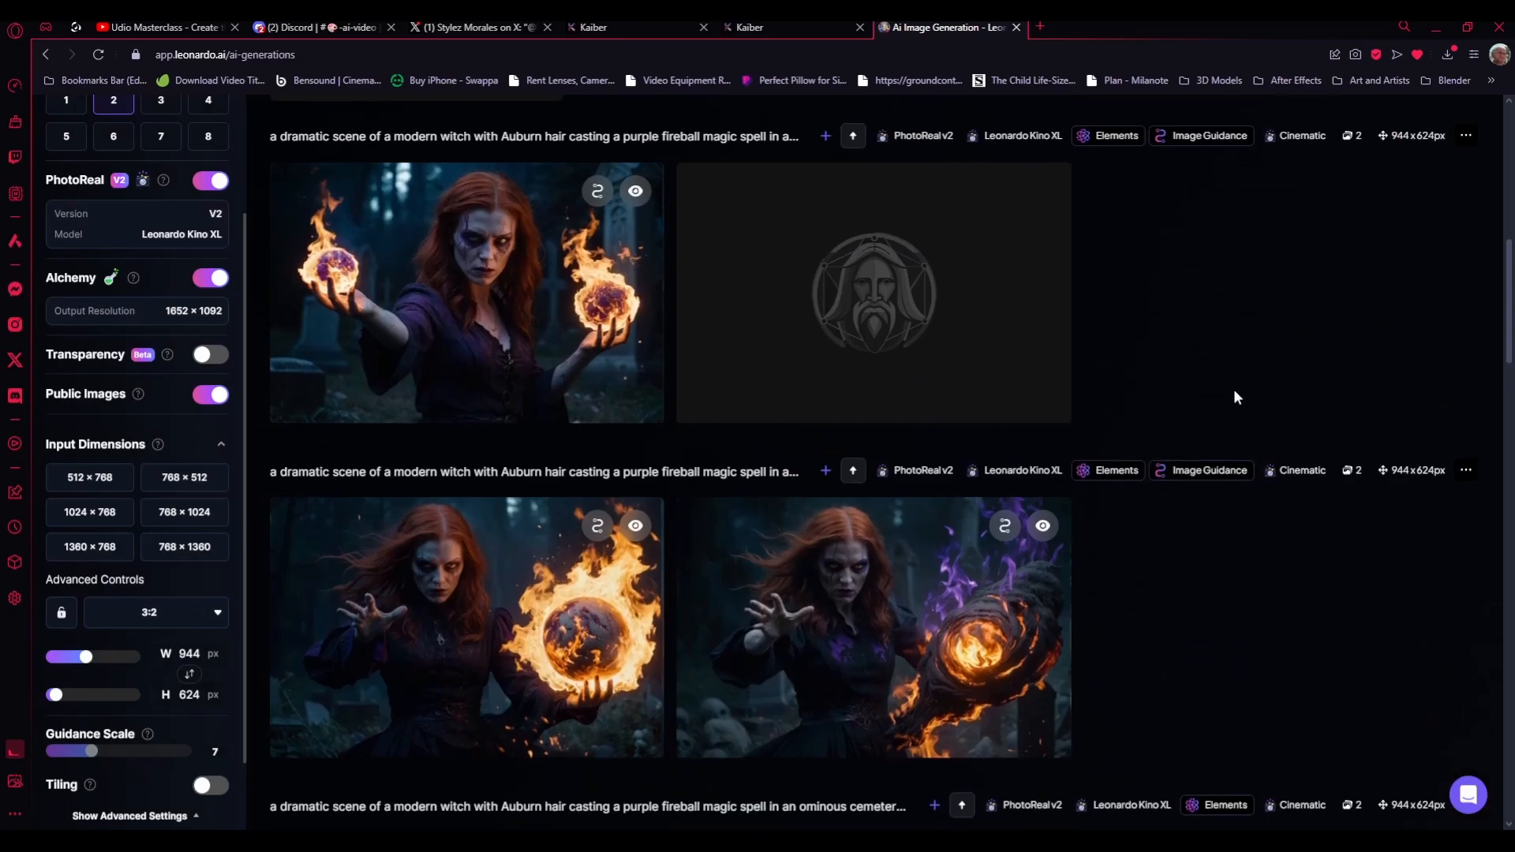
- Compare the new Low-strength guided witch images with the High-strength ones and check the prompt, element and guidance settings
{"action": "mouse_move", "coordinate": [527, 316]}
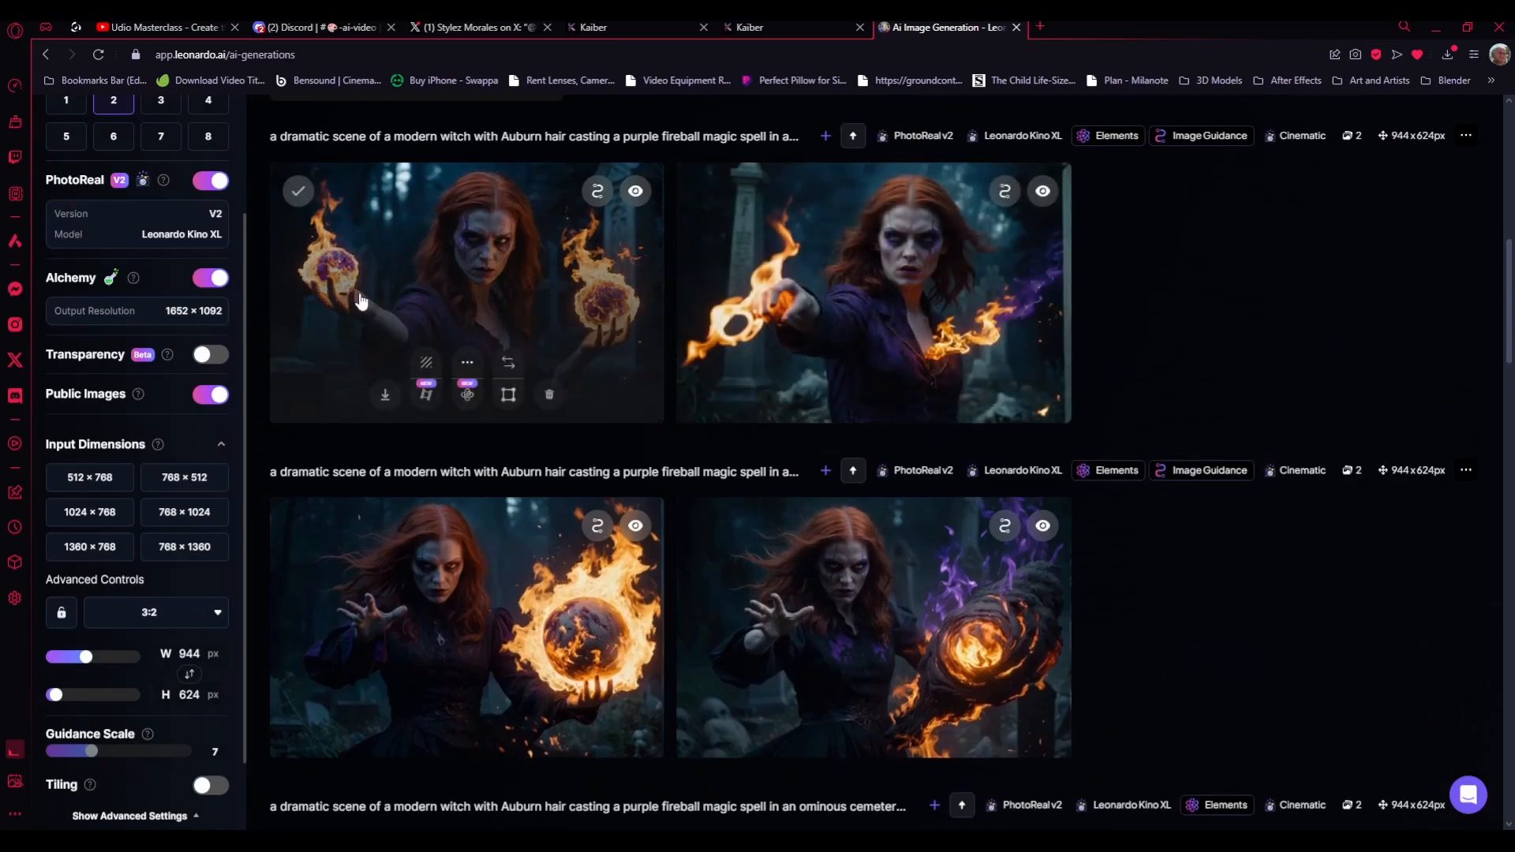
{"action": "scroll", "coordinate": [1265, 328], "scroll_direction": "down", "scroll_amount": 1}
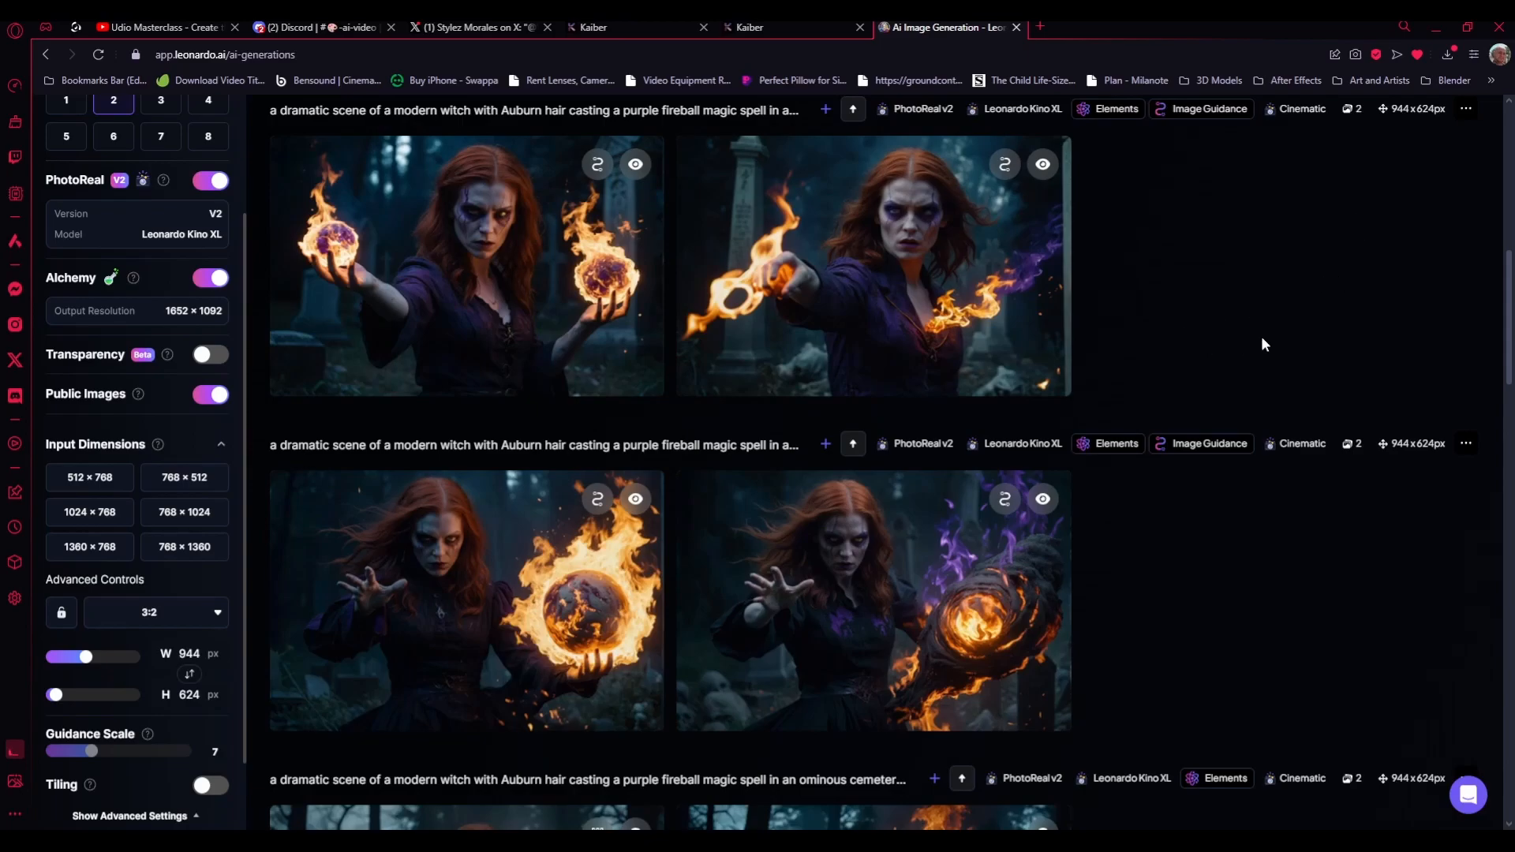
{"action": "scroll", "coordinate": [1266, 375], "scroll_direction": "up", "scroll_amount": 4}
{"action": "scroll", "coordinate": [1294, 342], "scroll_direction": "up", "scroll_amount": 3}
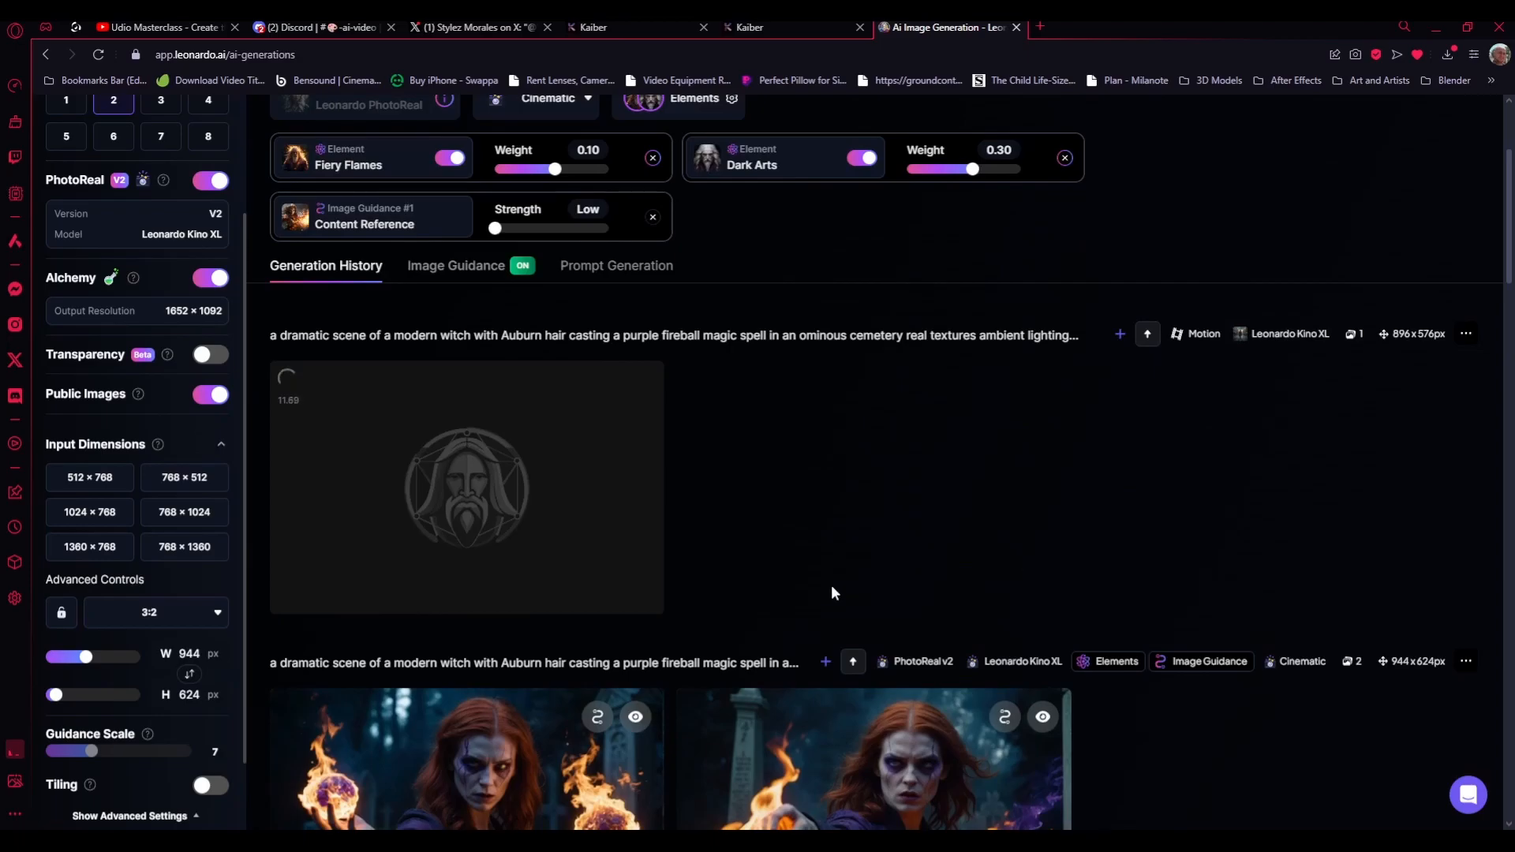
{"action": "scroll", "coordinate": [831, 585], "scroll_direction": "up", "scroll_amount": 3}
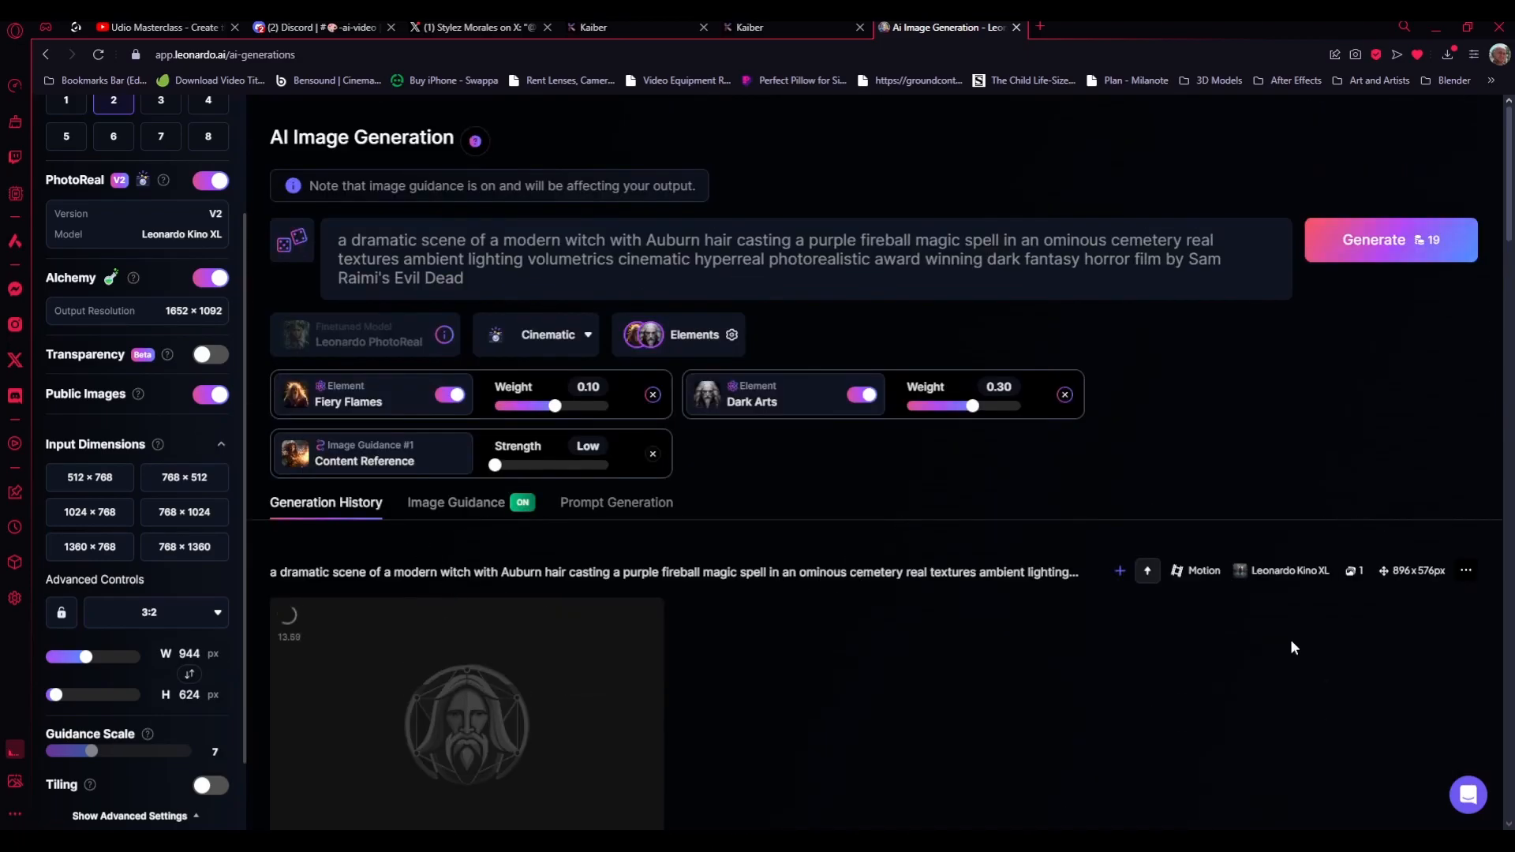
{"action": "scroll", "coordinate": [1125, 624], "scroll_direction": "down", "scroll_amount": 2}
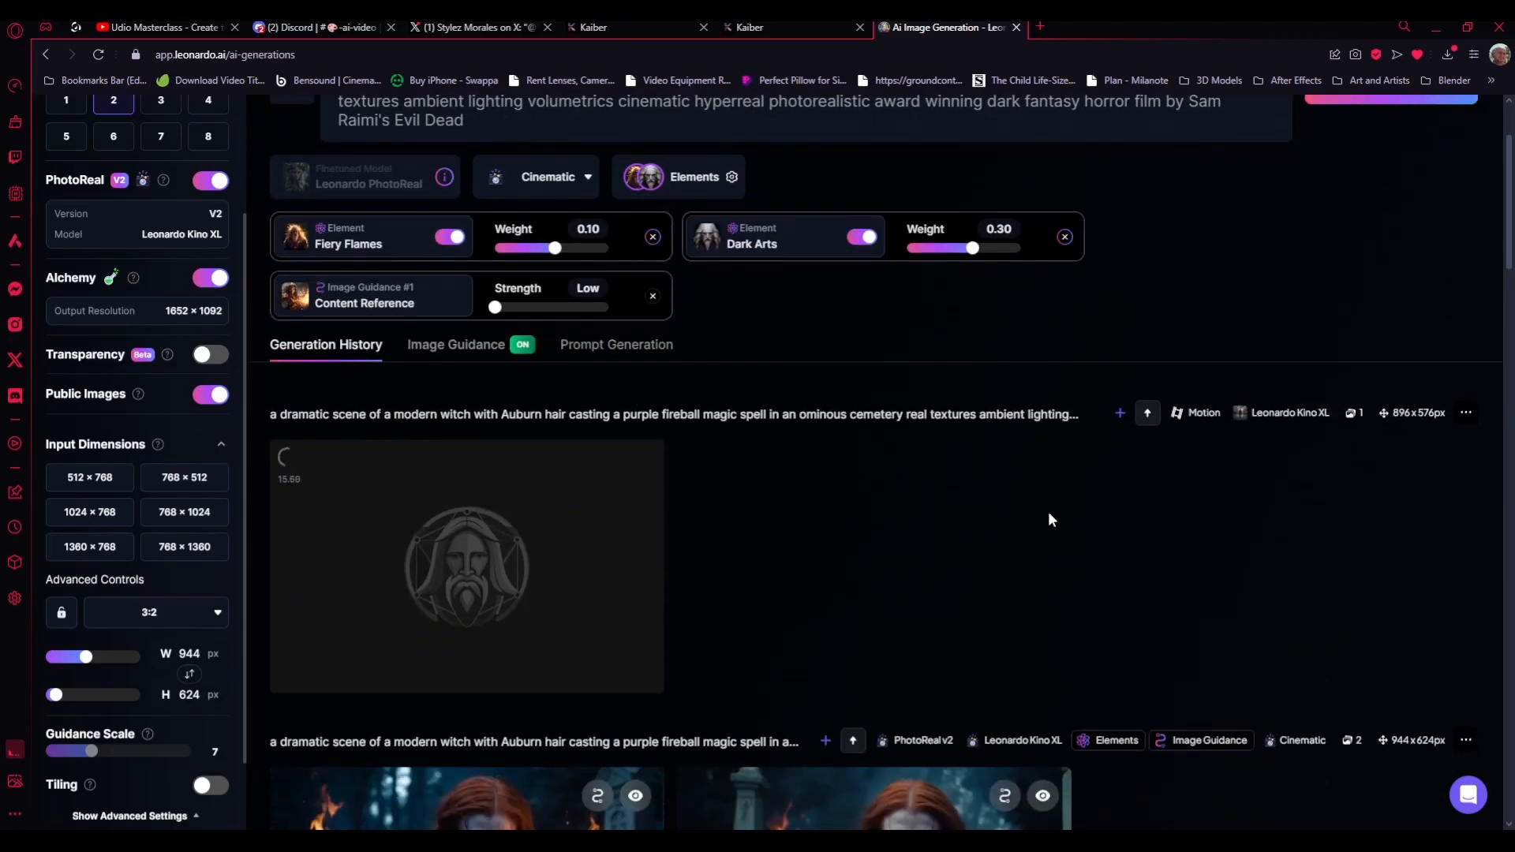
{"action": "scroll", "coordinate": [783, 502], "scroll_direction": "down", "scroll_amount": 3}
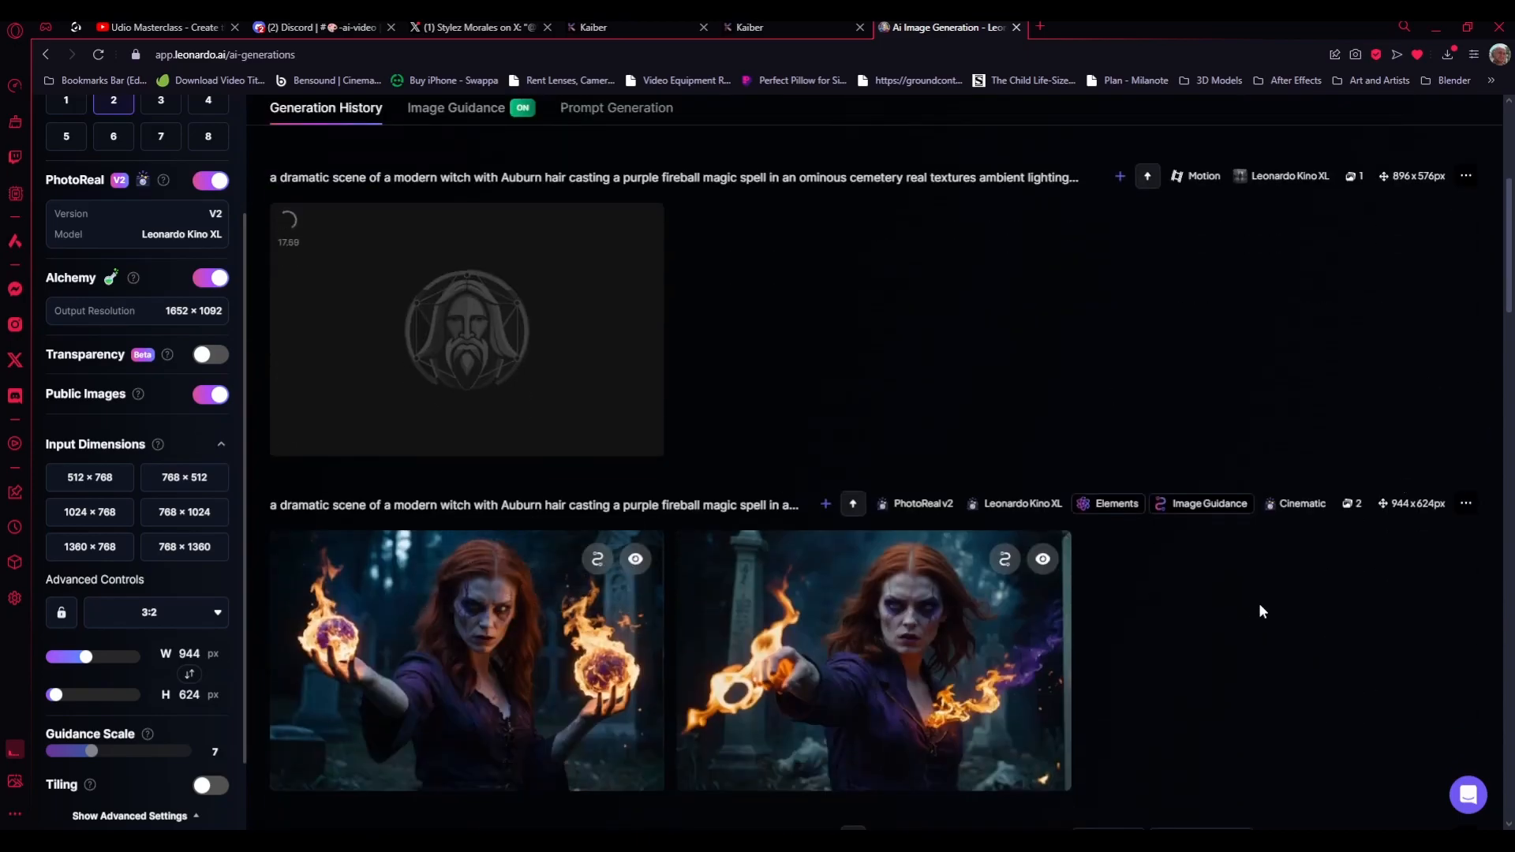
{"action": "scroll", "coordinate": [1058, 569], "scroll_direction": "down", "scroll_amount": 3}
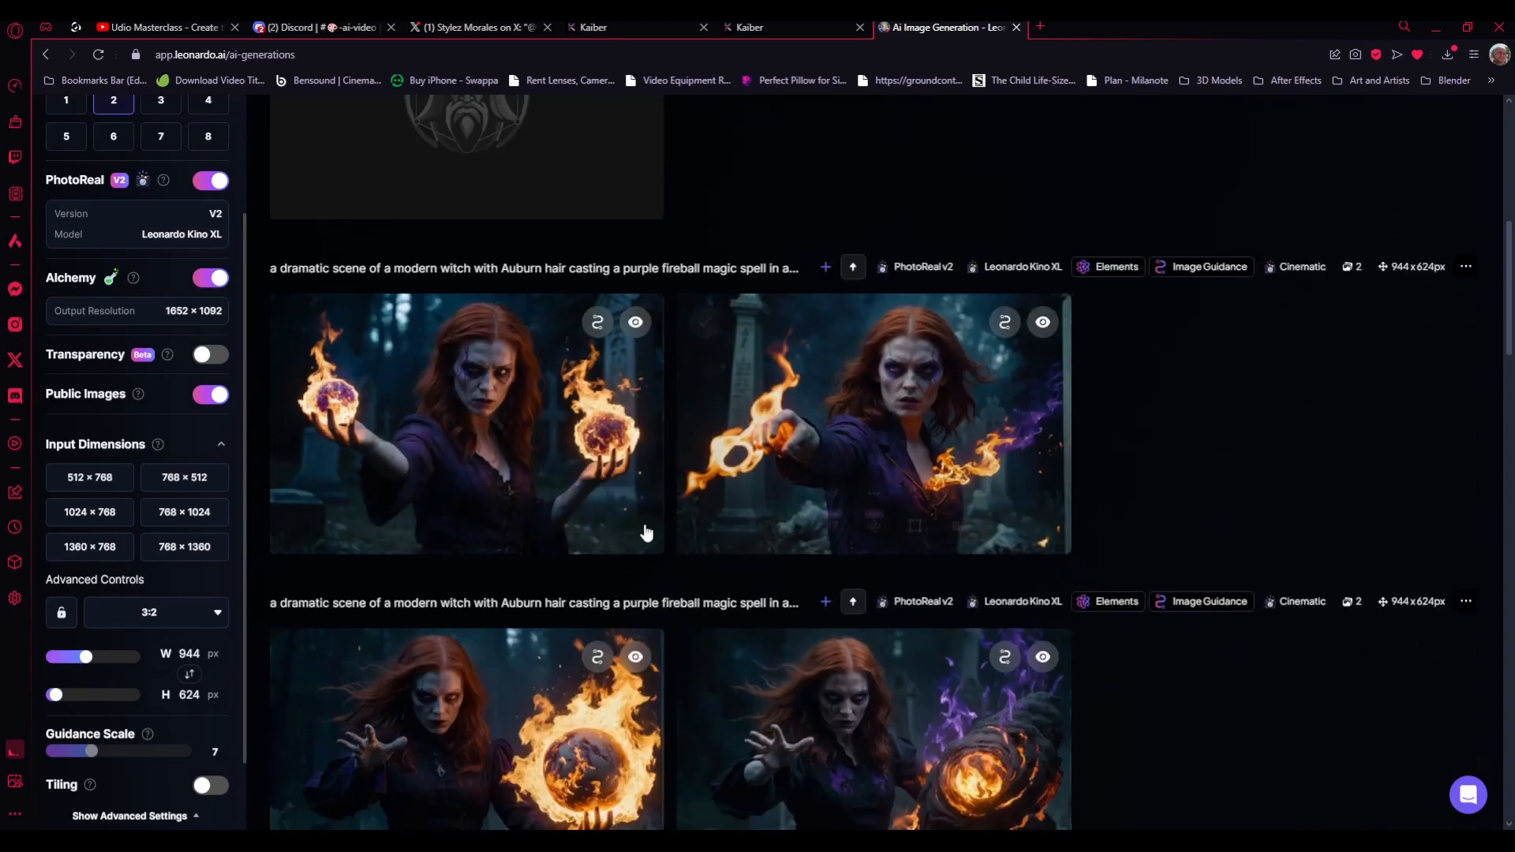
{"action": "scroll", "coordinate": [1180, 730], "scroll_direction": "down", "scroll_amount": 7}
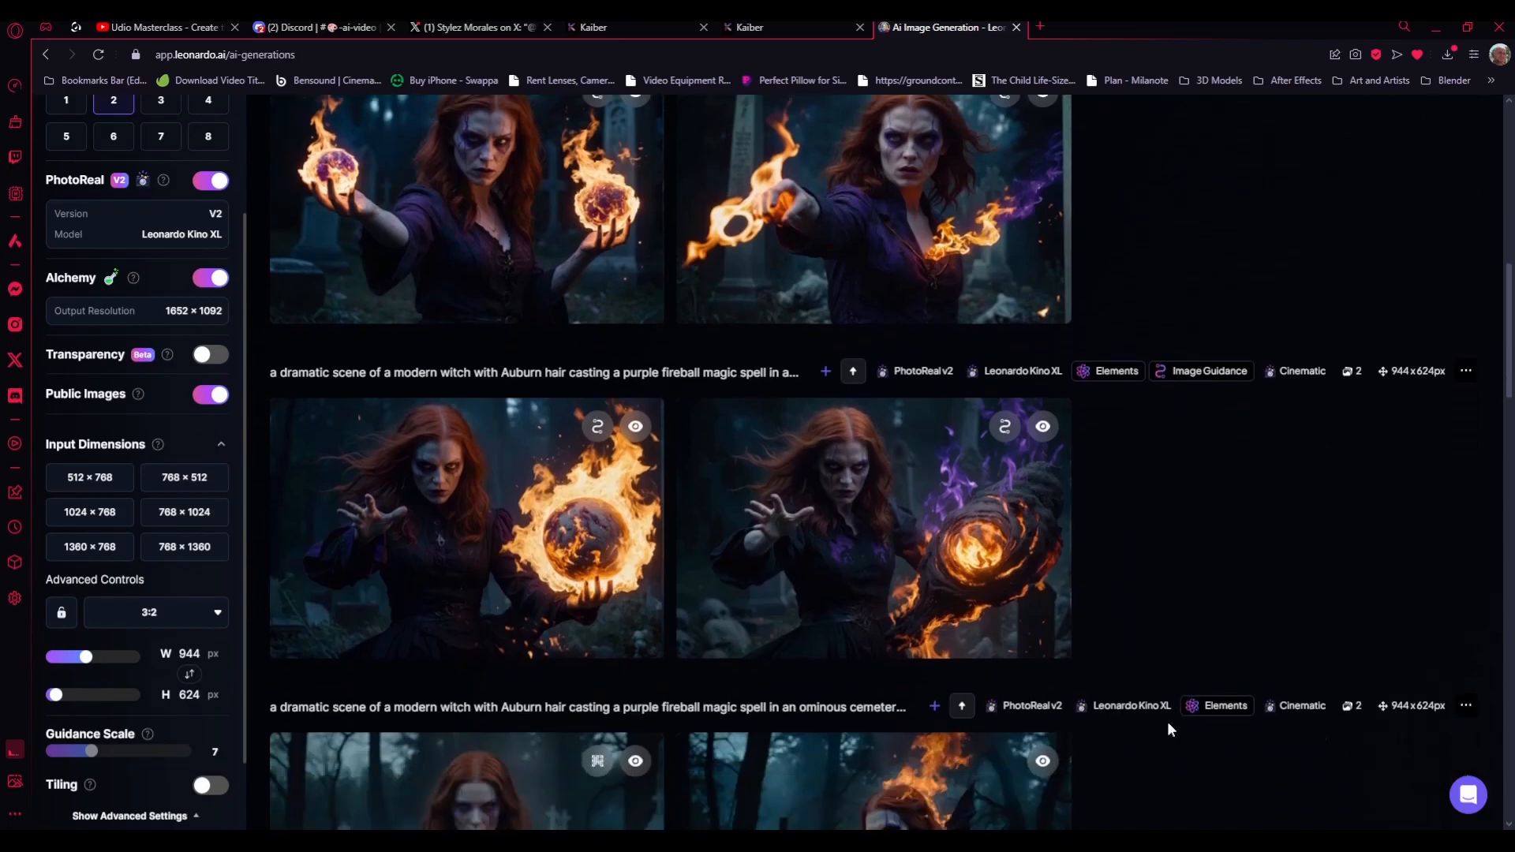
{"action": "scroll", "coordinate": [1179, 691], "scroll_direction": "up", "scroll_amount": 15}
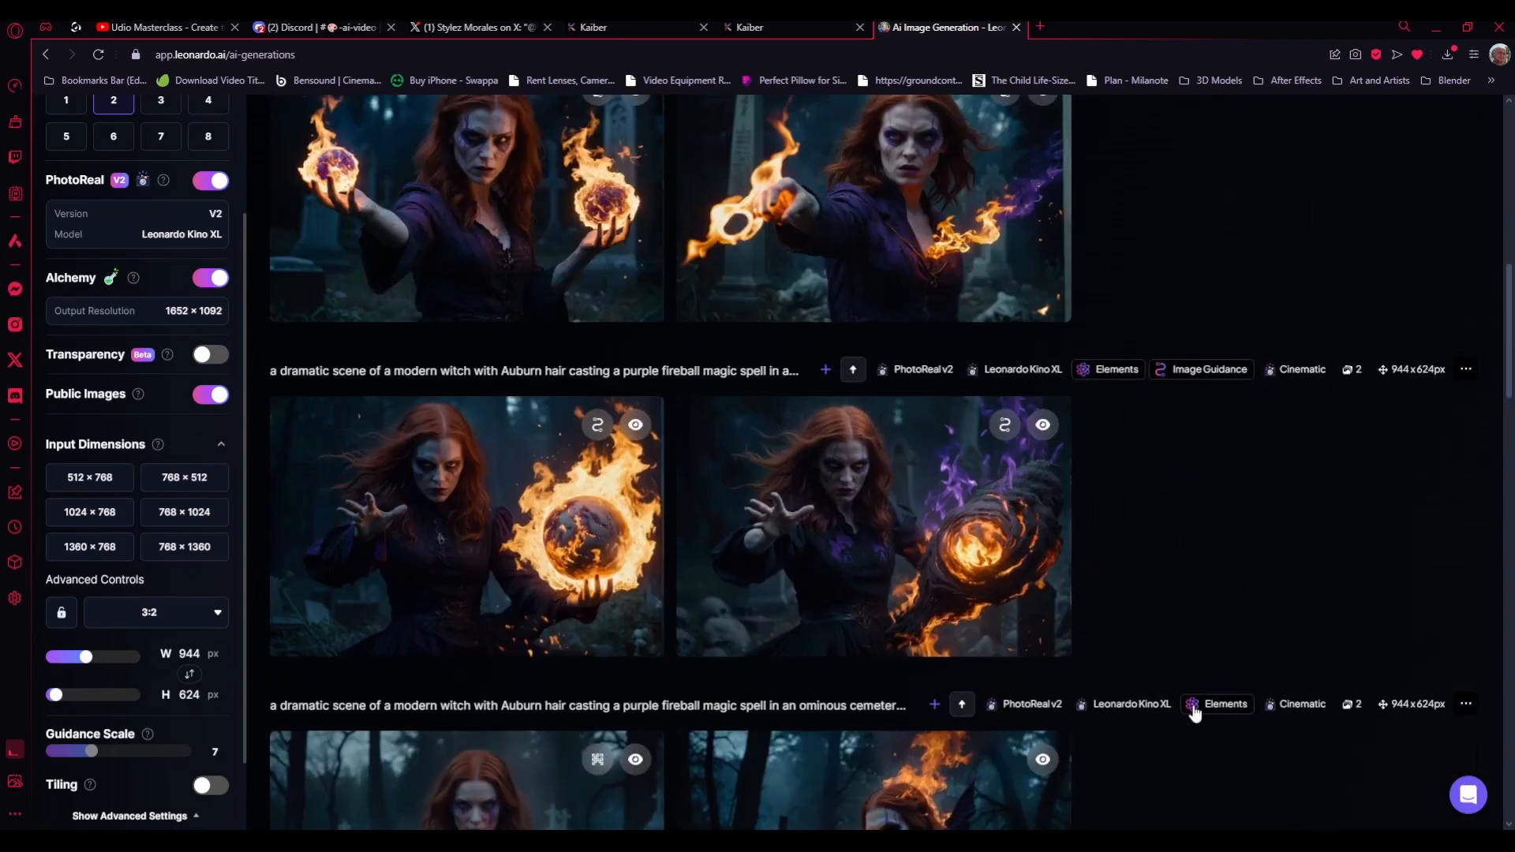
{"action": "scroll", "coordinate": [1187, 689], "scroll_direction": "up", "scroll_amount": 4}
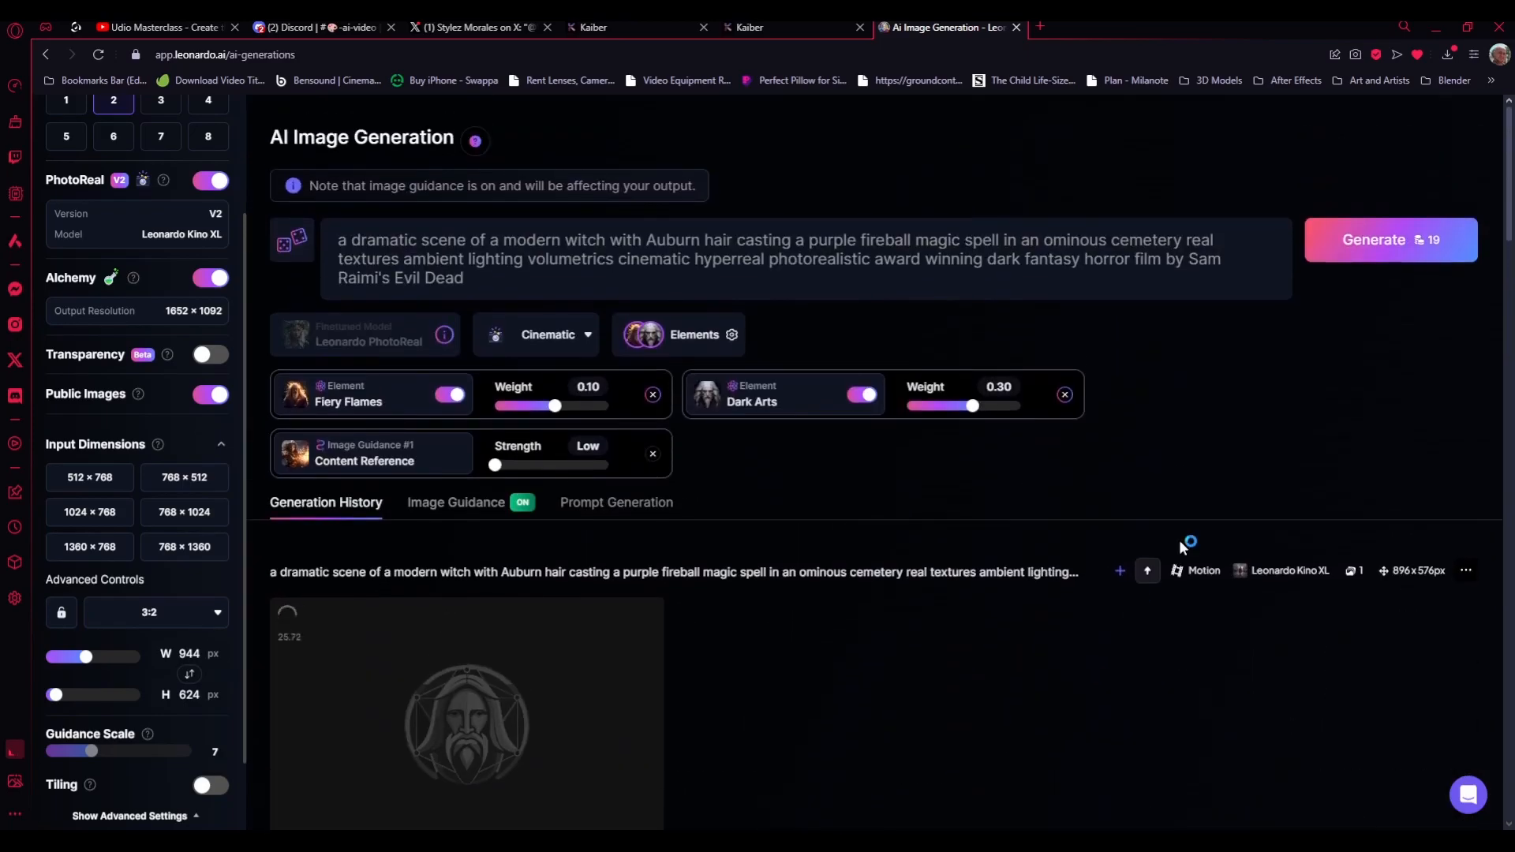
{"action": "scroll", "coordinate": [1294, 537], "scroll_direction": "down", "scroll_amount": 3}
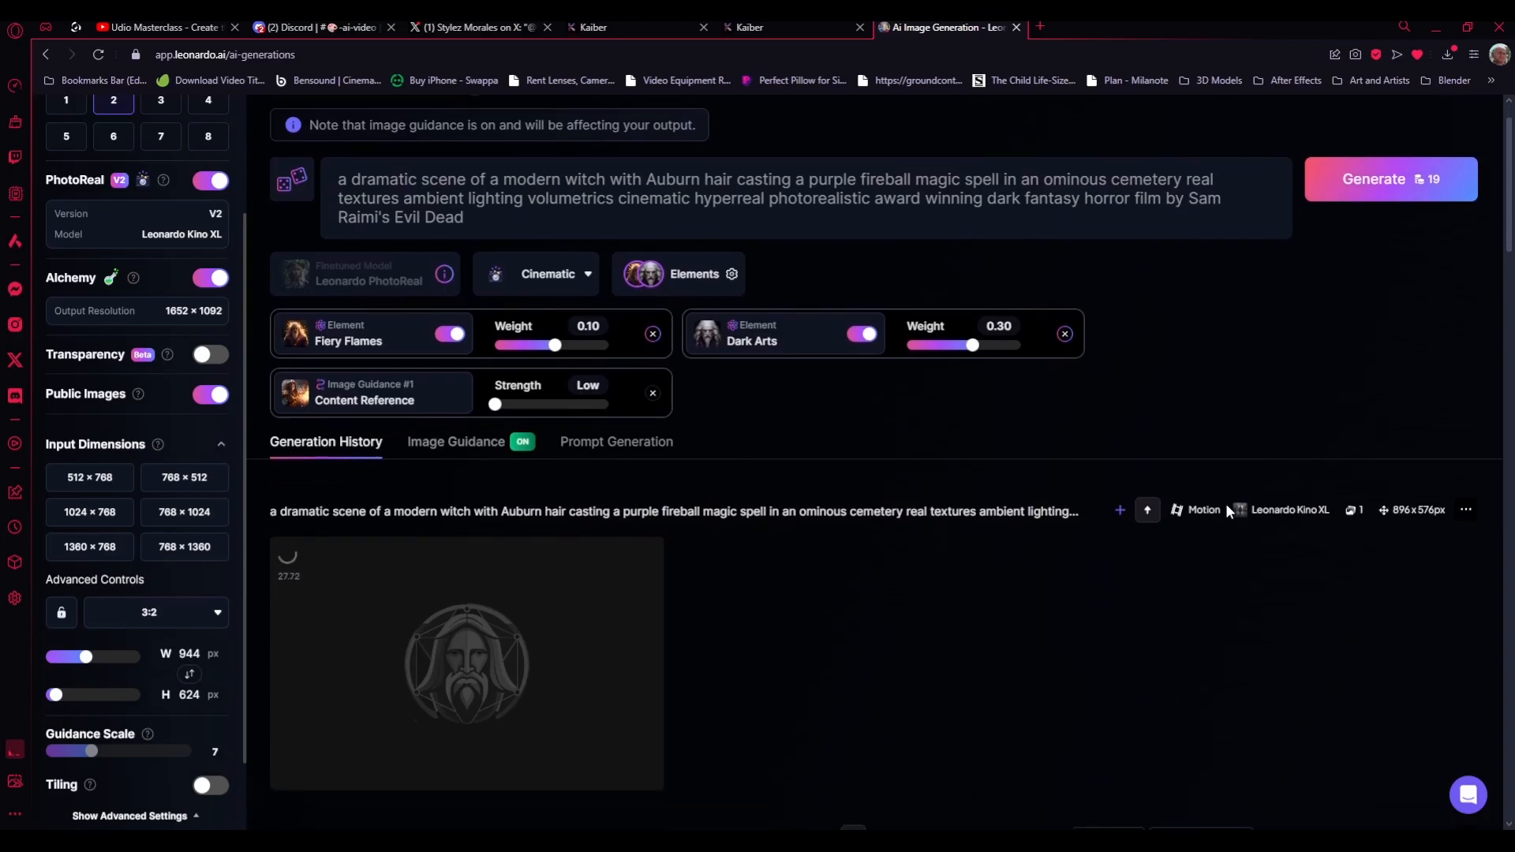
{"action": "scroll", "coordinate": [1196, 489], "scroll_direction": "down", "scroll_amount": 4}
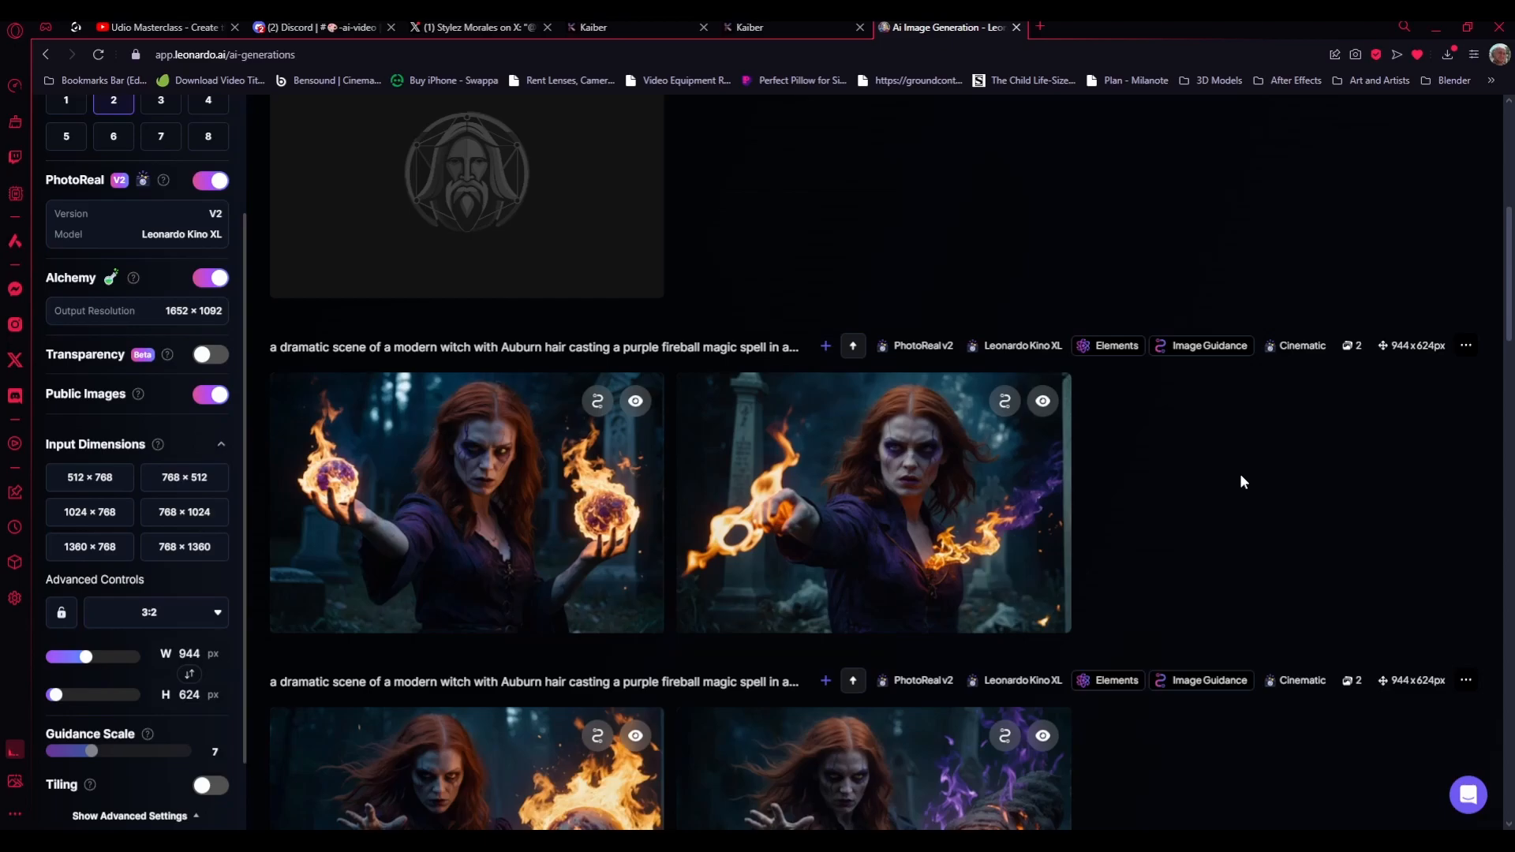
- Examine the motion clip of the witch cupping a flame and look over the guided fireball images beneath it
{"action": "scroll", "coordinate": [1073, 446], "scroll_direction": "down", "scroll_amount": 2}
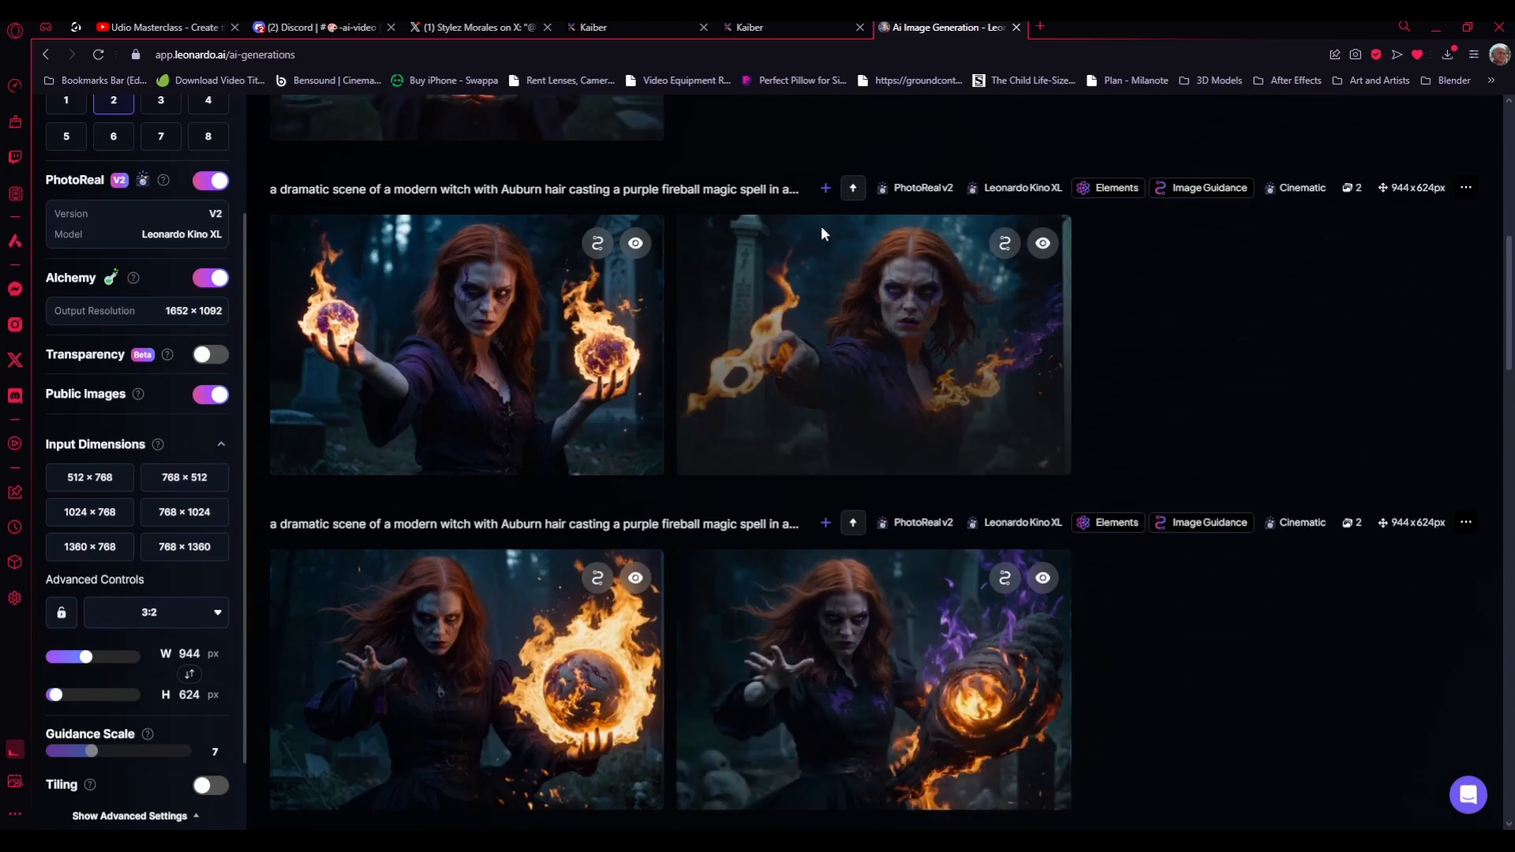
{"action": "scroll", "coordinate": [1304, 475], "scroll_direction": "up", "scroll_amount": 3}
{"action": "scroll", "coordinate": [1304, 482], "scroll_direction": "up", "scroll_amount": 1}
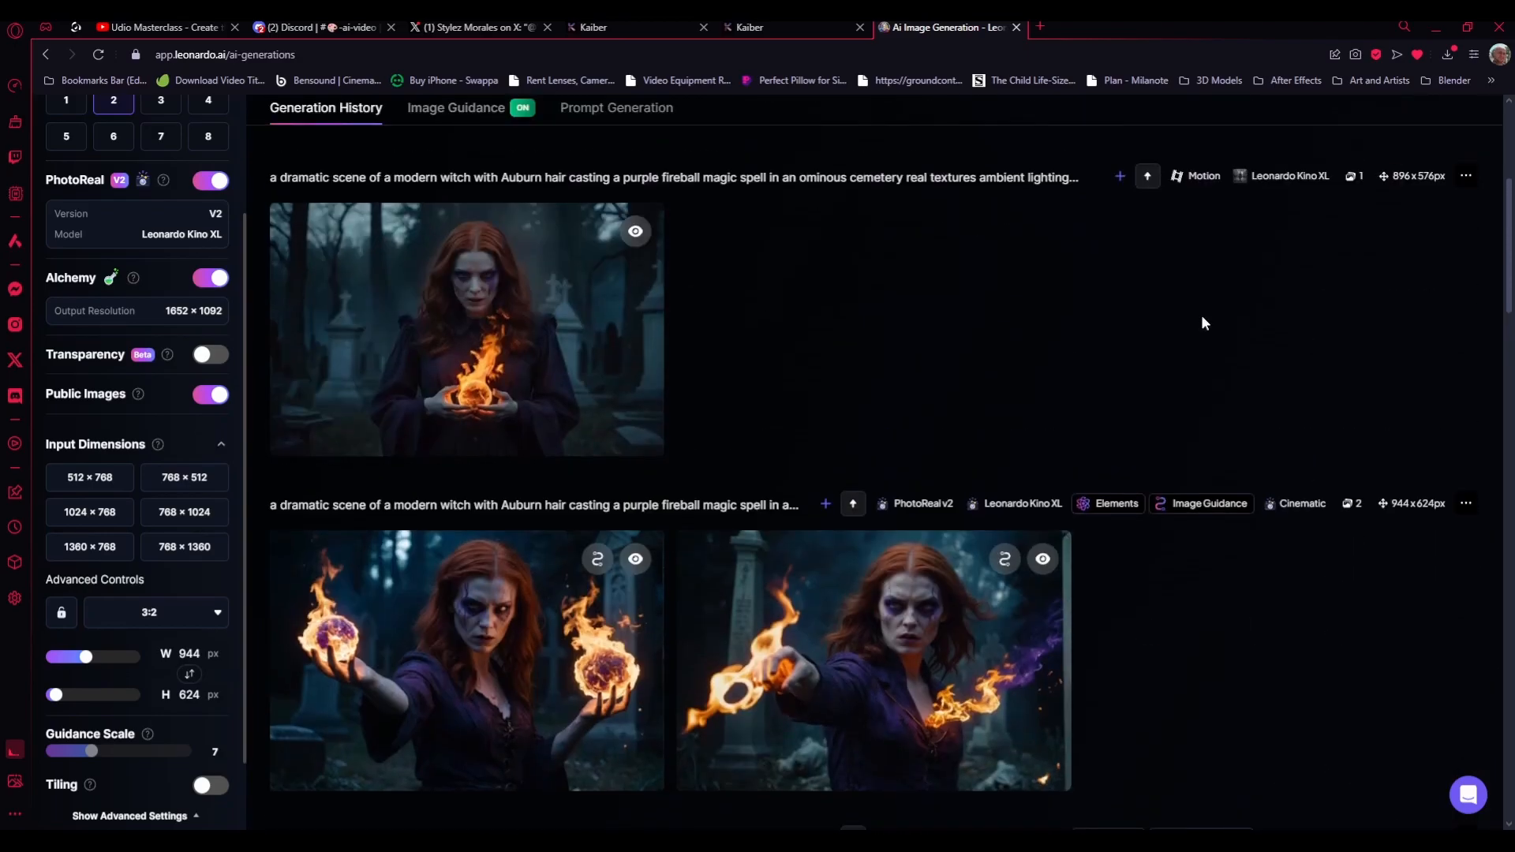
{"action": "scroll", "coordinate": [1342, 505], "scroll_direction": "up", "scroll_amount": 1}
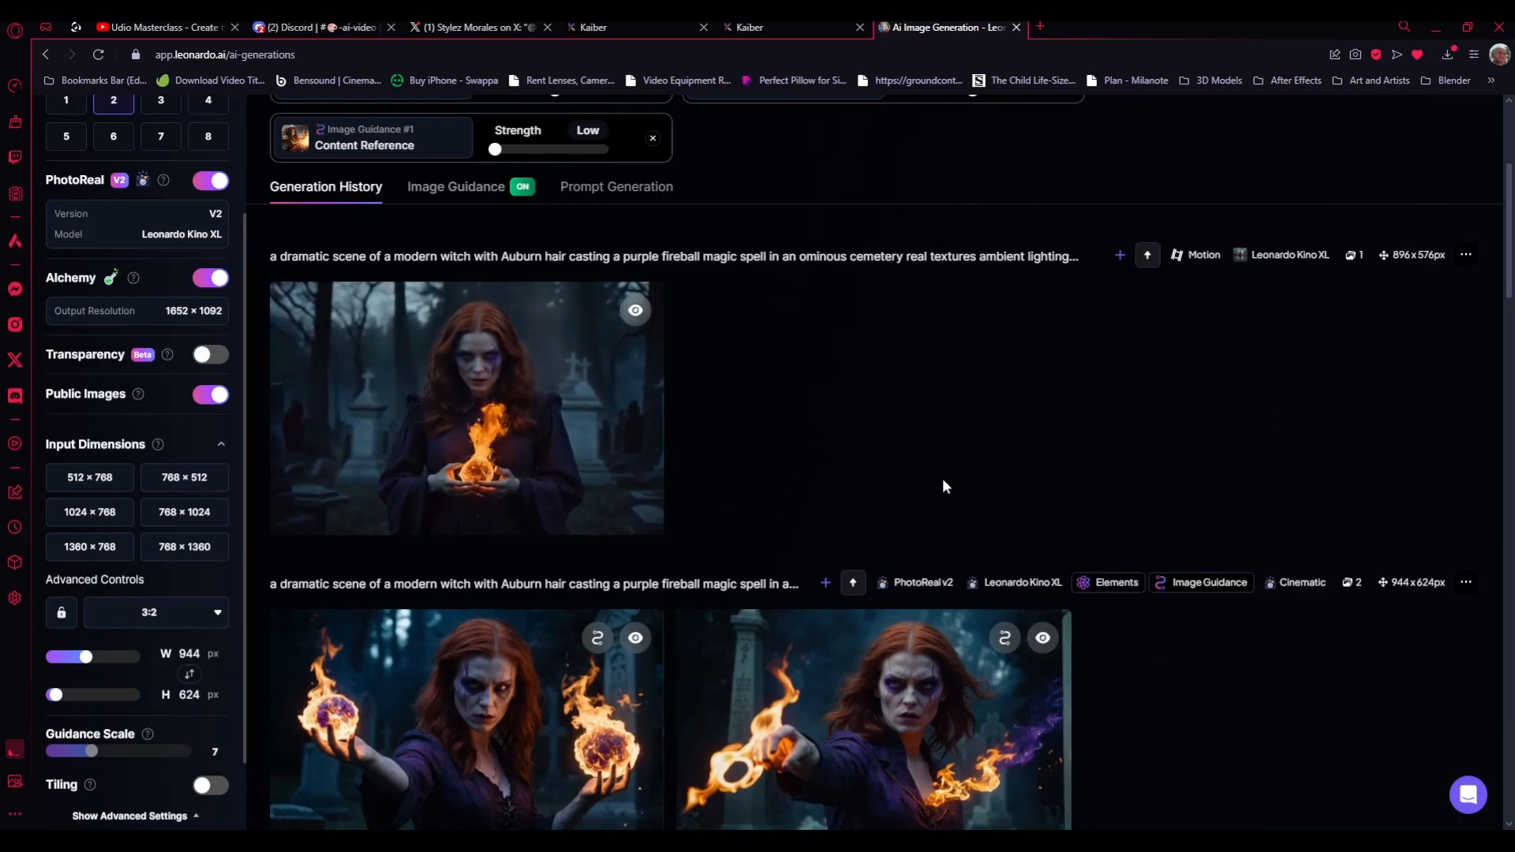
{"action": "mouse_move", "coordinate": [390, 505]}
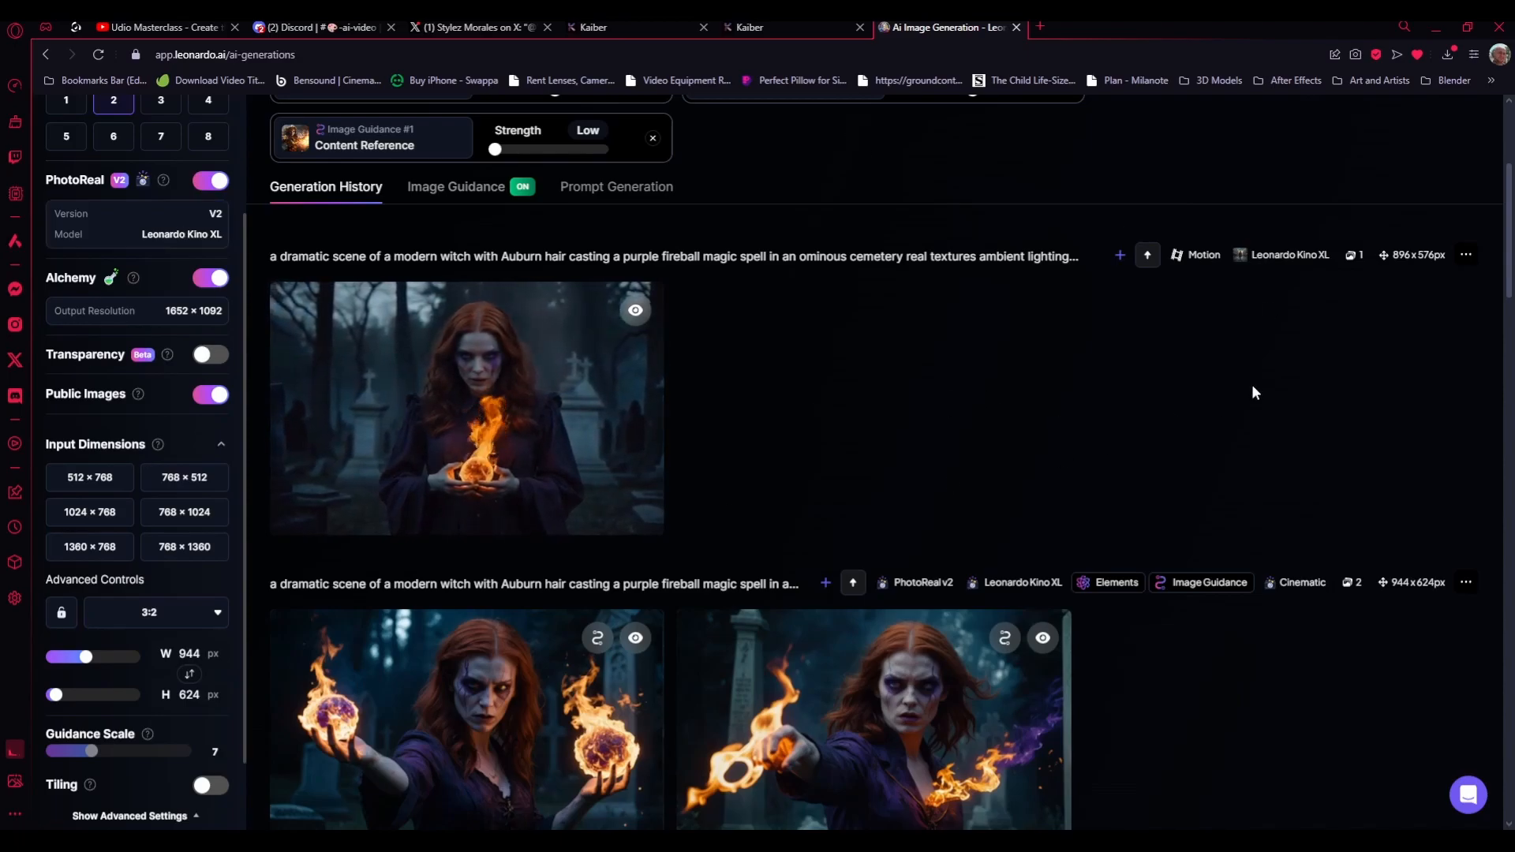
{"action": "scroll", "coordinate": [1183, 473], "scroll_direction": "up", "scroll_amount": 4}
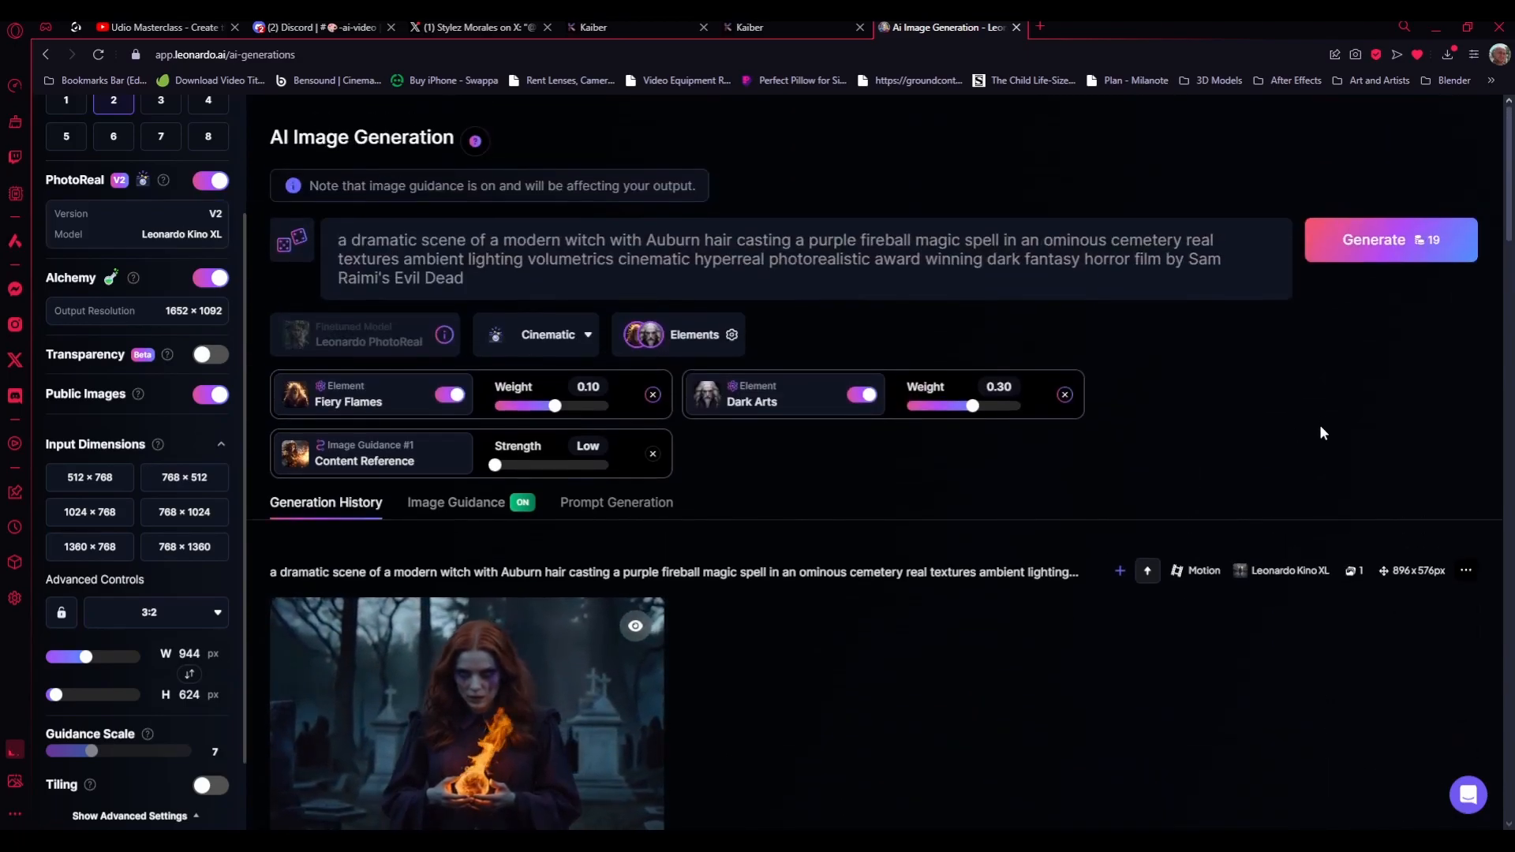
{"action": "scroll", "coordinate": [1313, 410], "scroll_direction": "down", "scroll_amount": 2}
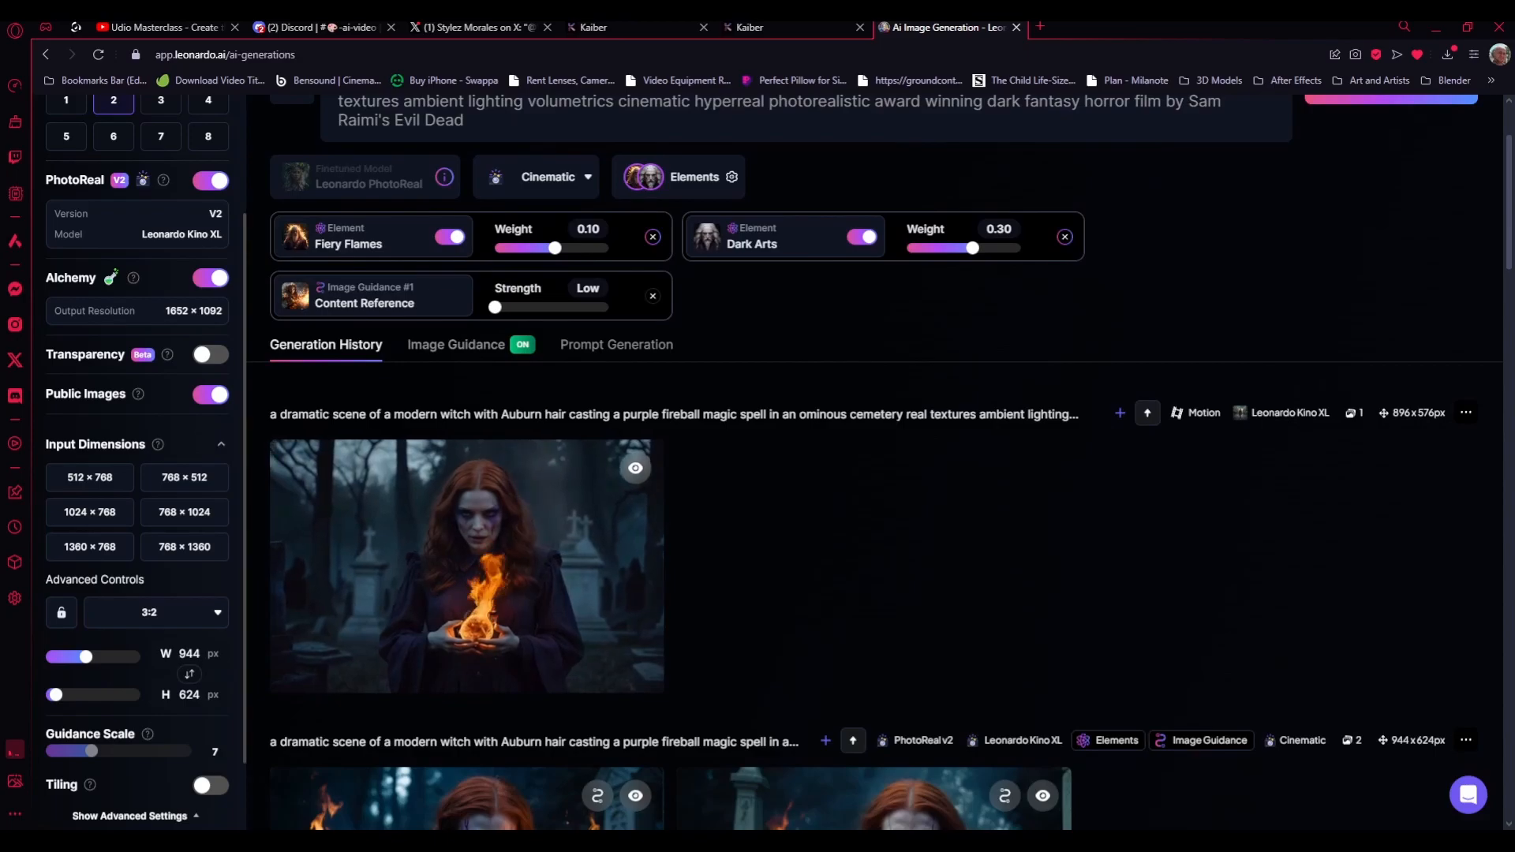
{"action": "scroll", "coordinate": [825, 487], "scroll_direction": "down", "scroll_amount": 4}
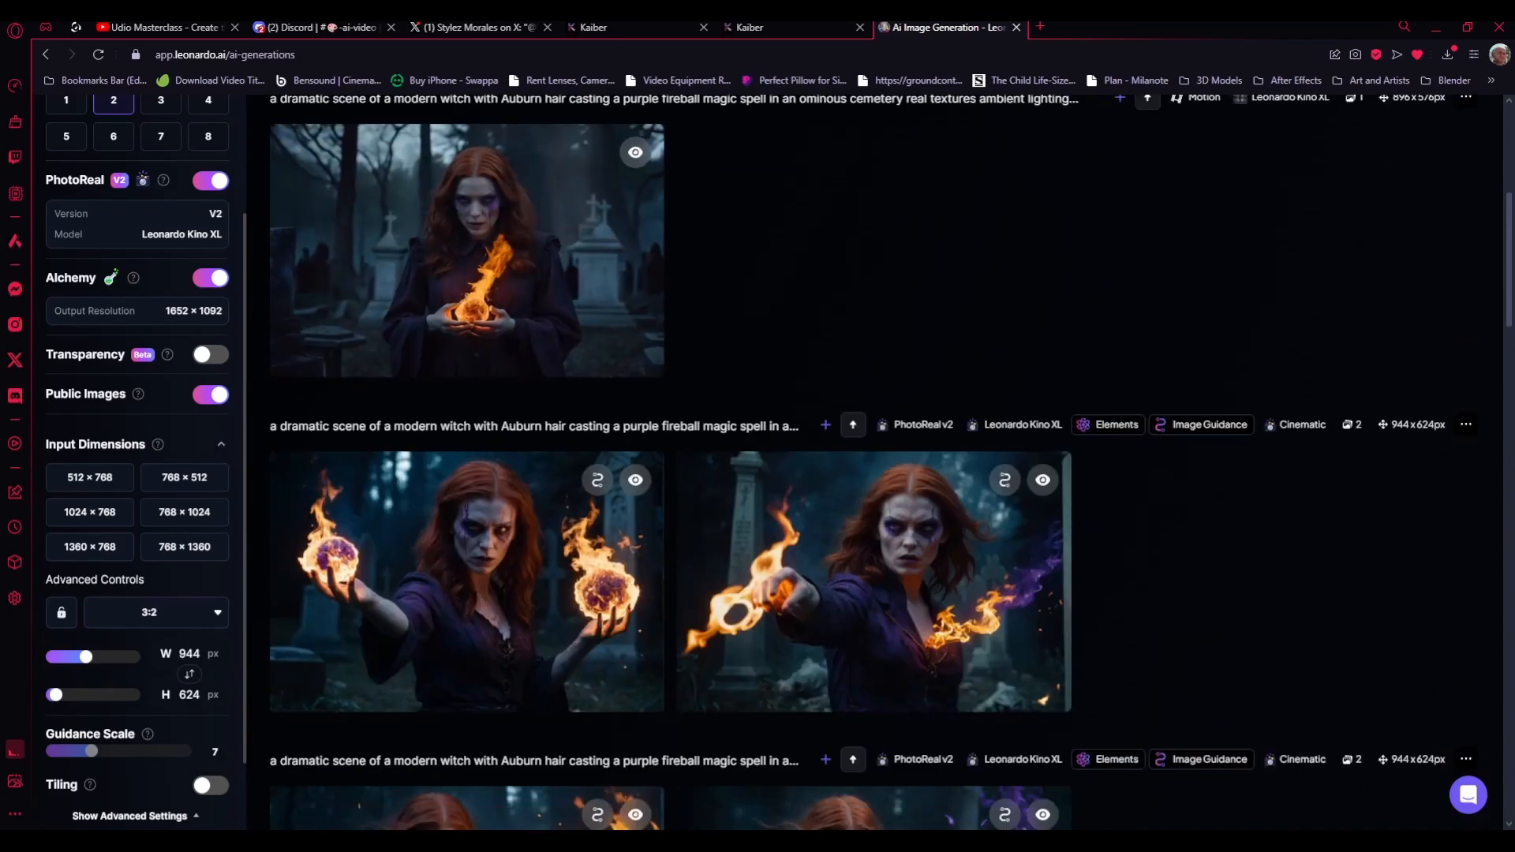
{"action": "scroll", "coordinate": [580, 639], "scroll_direction": "down", "scroll_amount": 4}
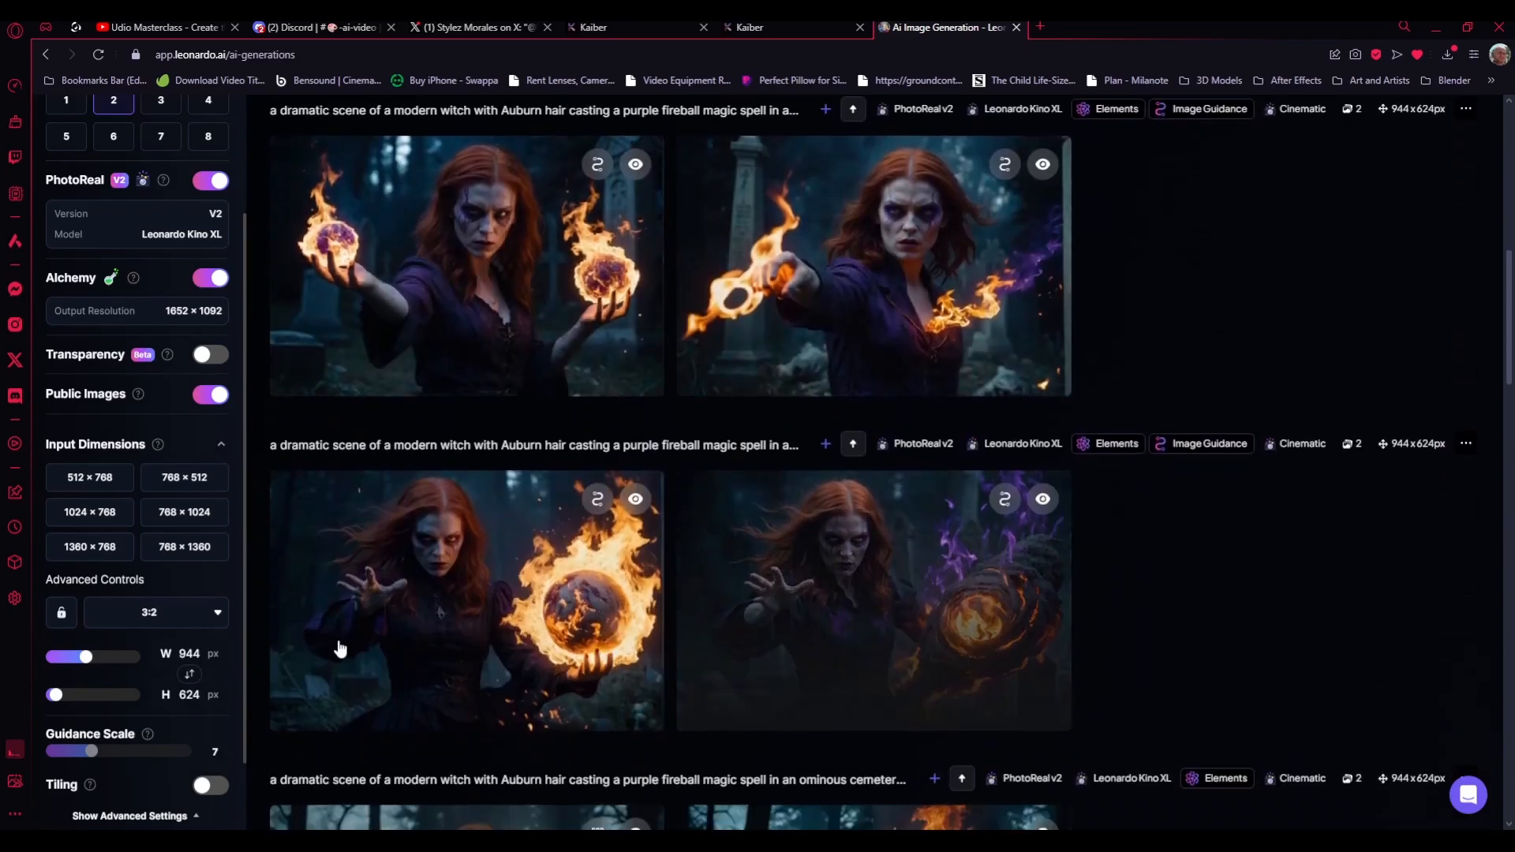
- Review the earlier generations, from the unguided witch images to the guided underwater spirals and eerie twisting hallway images
{"action": "scroll", "coordinate": [1199, 632], "scroll_direction": "down", "scroll_amount": 6}
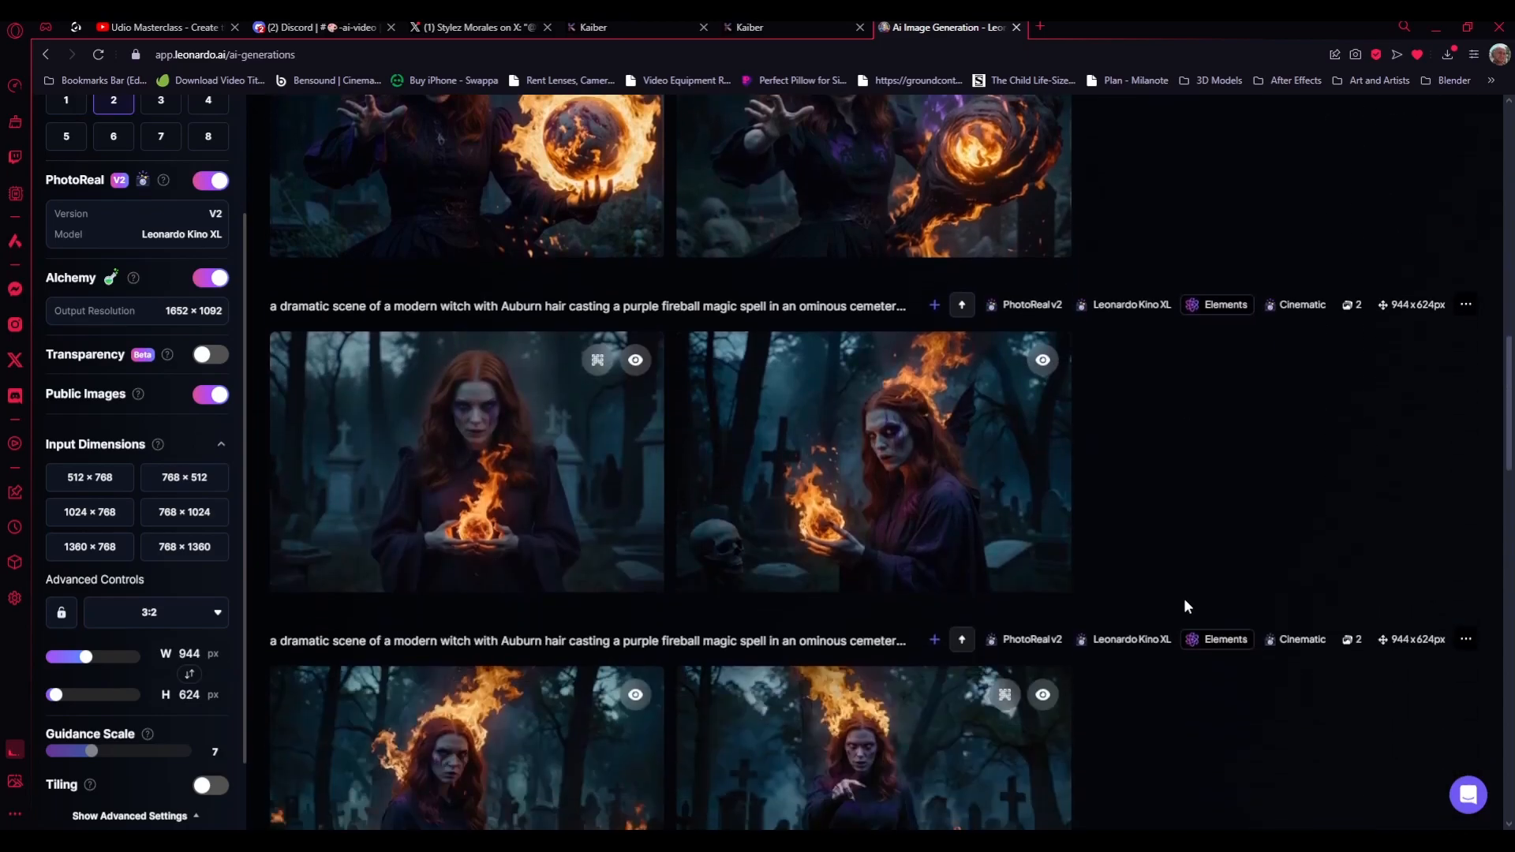
{"action": "scroll", "coordinate": [1128, 525], "scroll_direction": "down", "scroll_amount": 4}
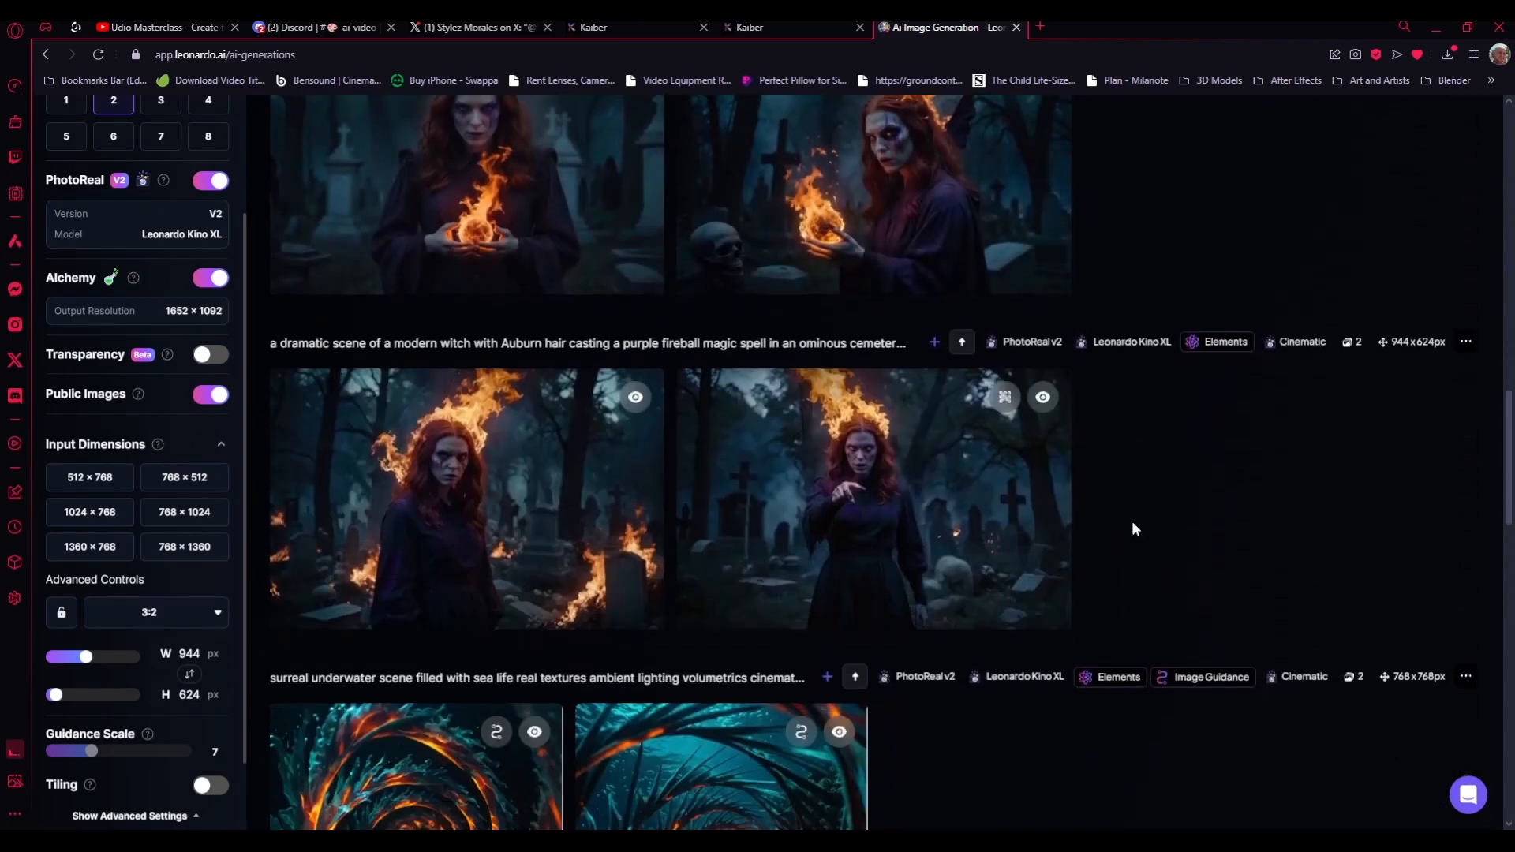
{"action": "scroll", "coordinate": [1168, 552], "scroll_direction": "down", "scroll_amount": 8}
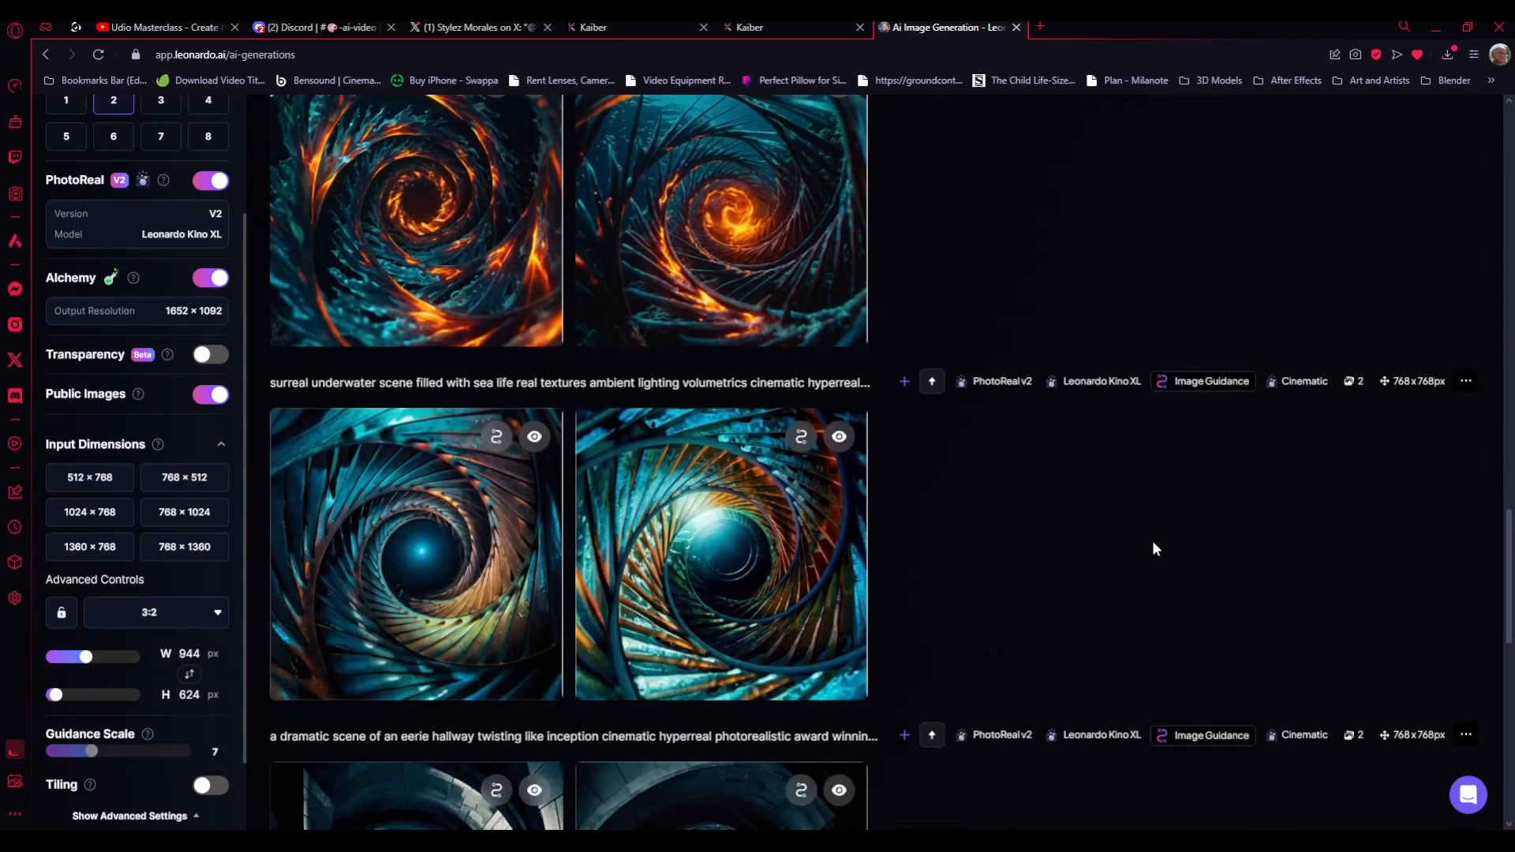
{"action": "scroll", "coordinate": [1078, 513], "scroll_direction": "down", "scroll_amount": 6}
{"action": "scroll", "coordinate": [1077, 521], "scroll_direction": "down", "scroll_amount": 2}
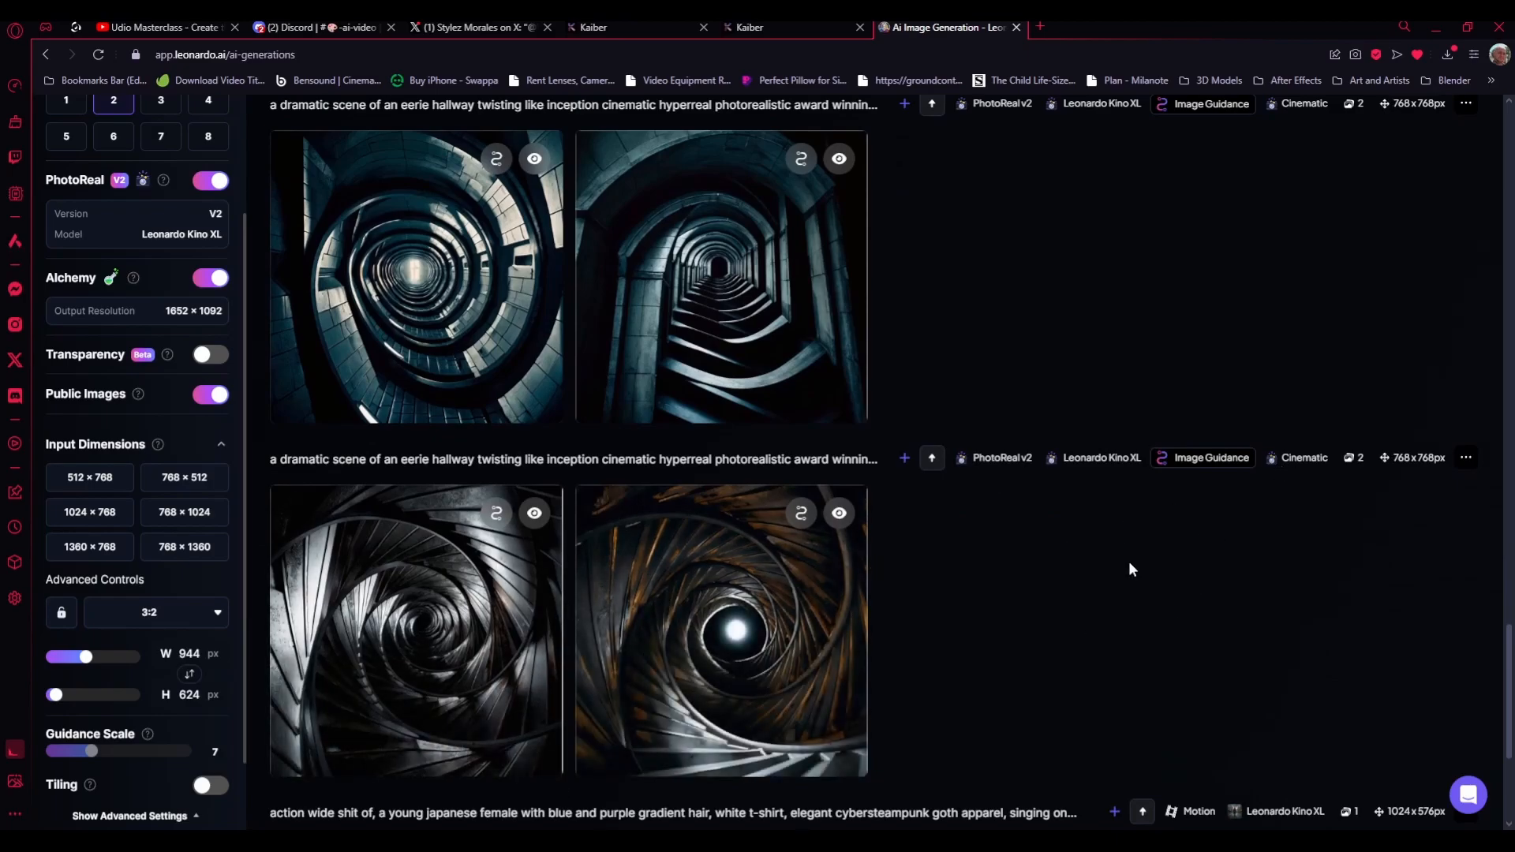
{"action": "scroll", "coordinate": [1129, 561], "scroll_direction": "up", "scroll_amount": 3}
{"action": "scroll", "coordinate": [1164, 545], "scroll_direction": "up", "scroll_amount": 5}
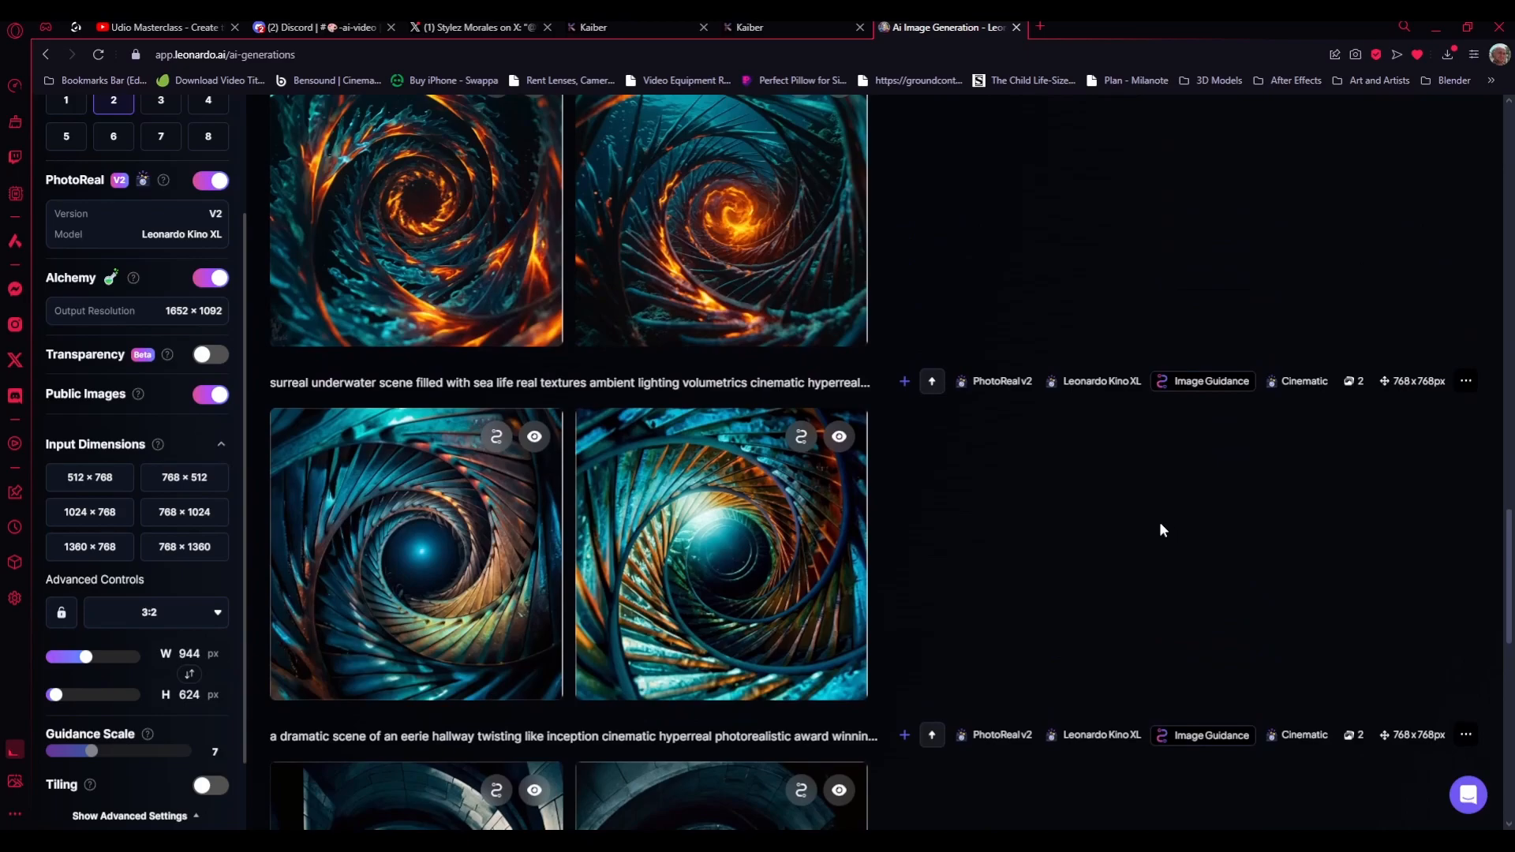
{"action": "scroll", "coordinate": [1163, 531], "scroll_direction": "down", "scroll_amount": 2}
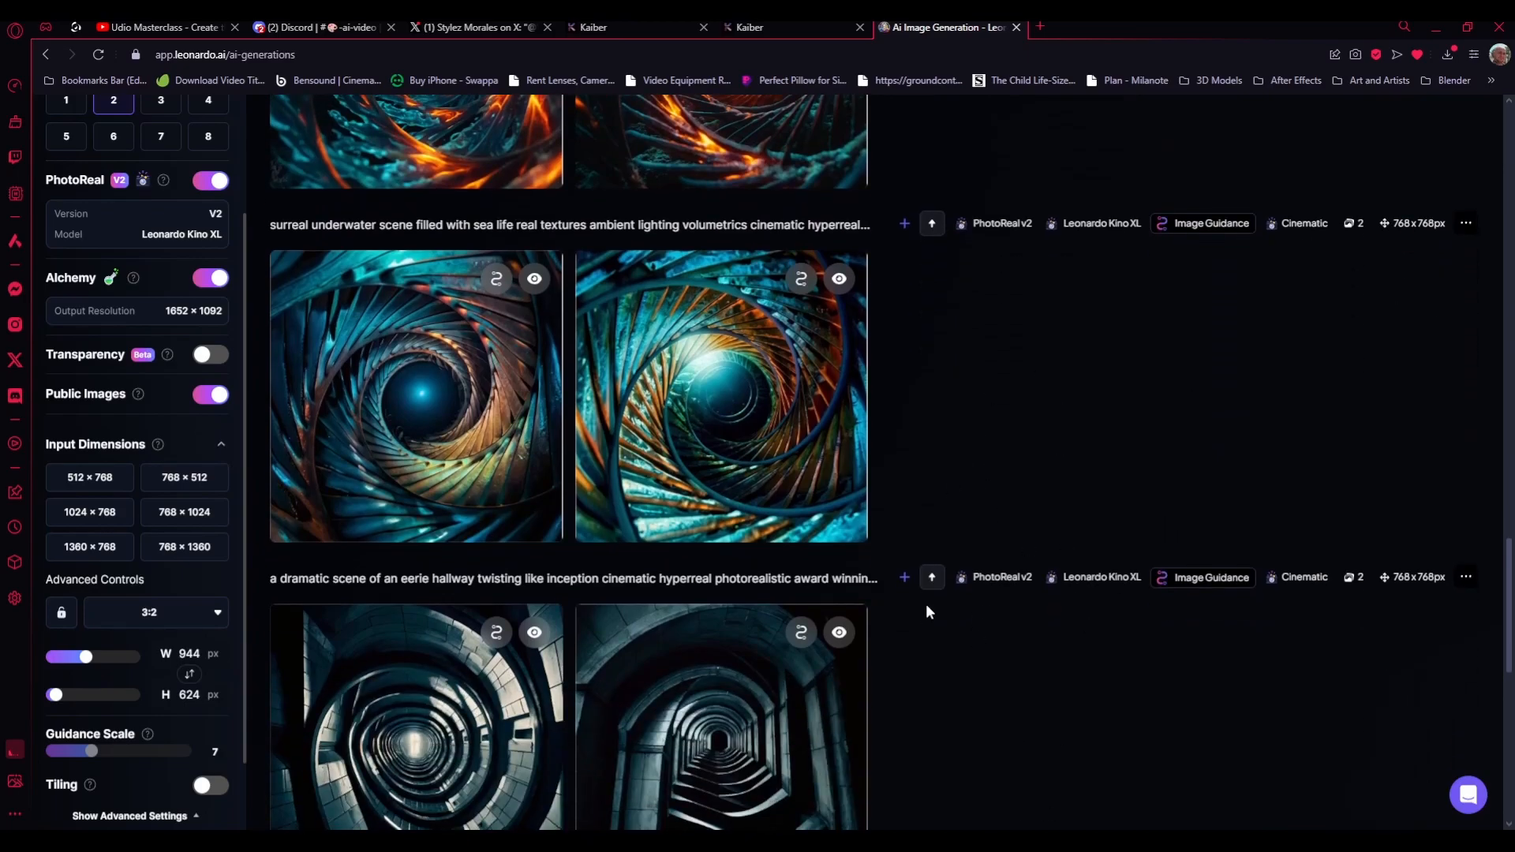